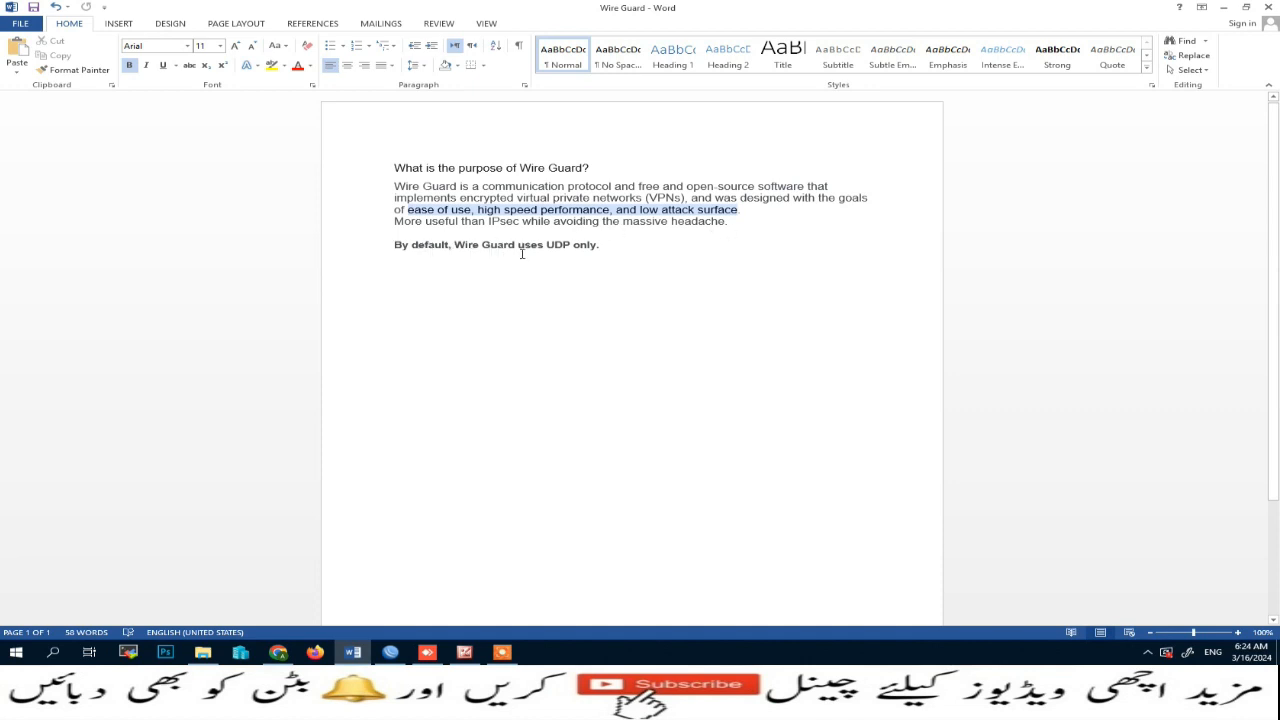
Step: Switch from the Word document to the WinBox session connected to the MikroTik router
left_click(1223, 7)
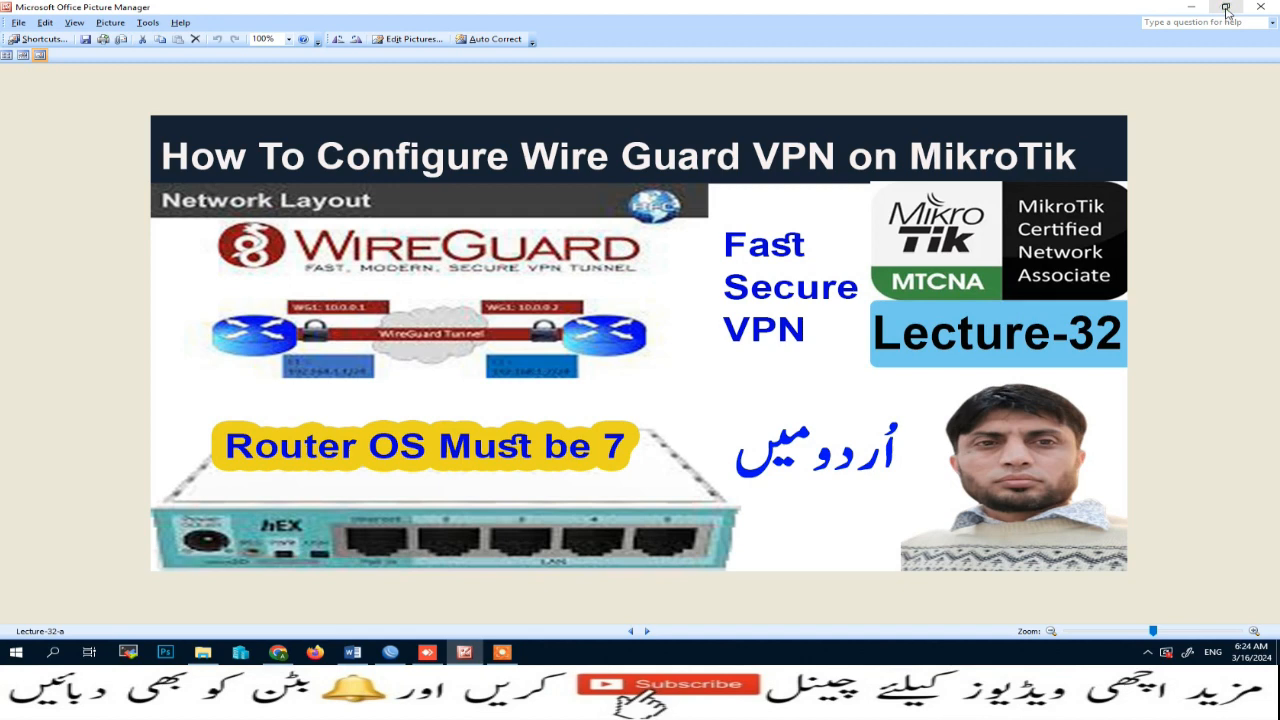
left_click(394, 652)
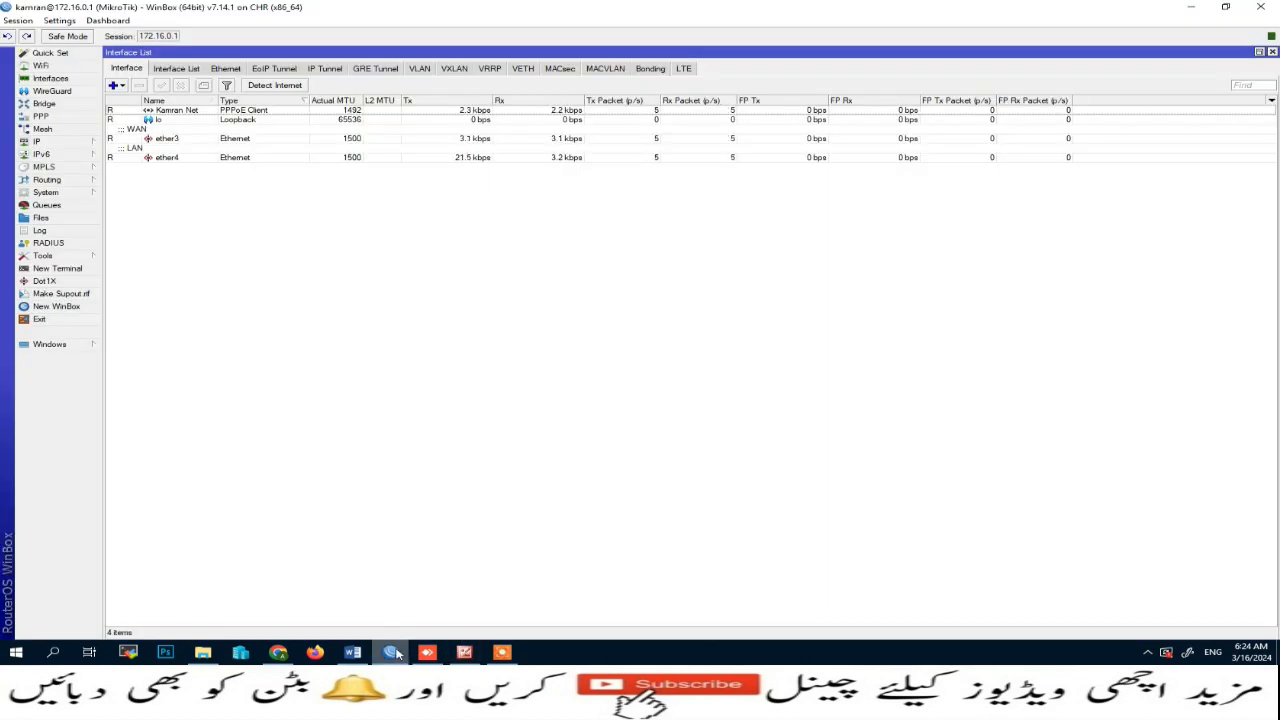
left_click(628, 654)
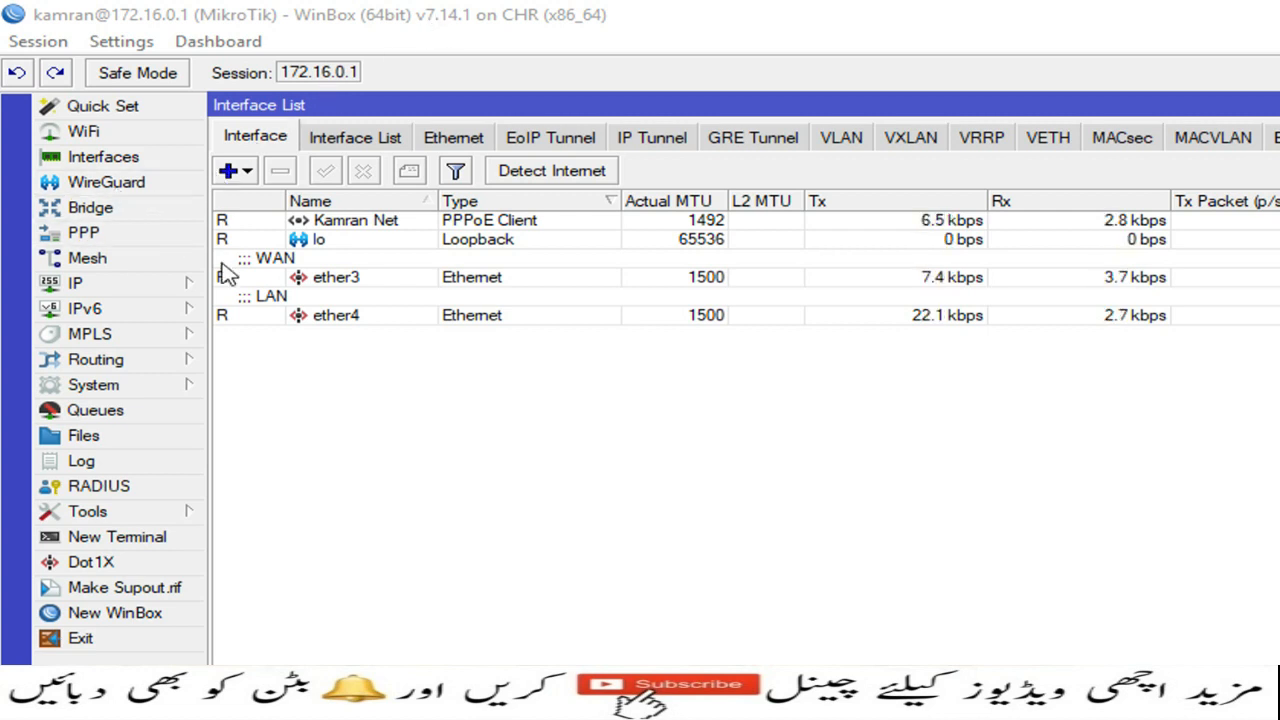
Step: Open the WireGuard interfaces list and create a new WireGuard interface with default settings, applying it
left_click(118, 185)
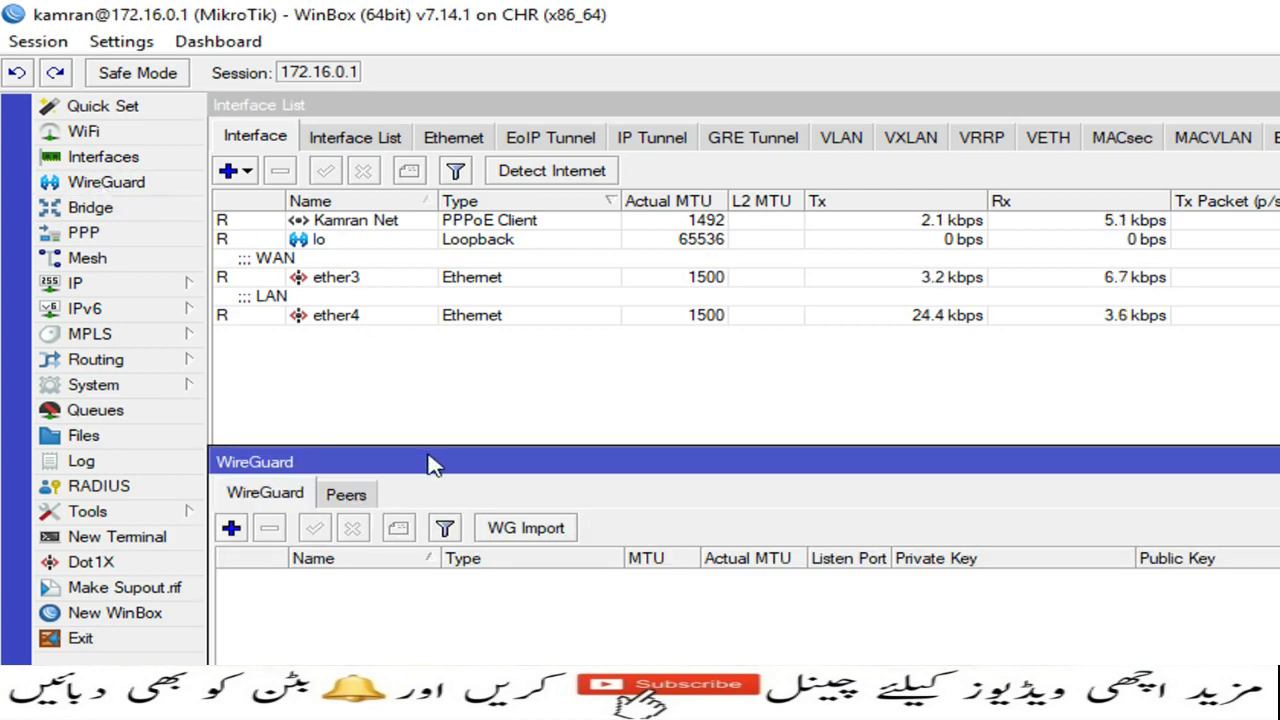
left_click_drag(432, 465, 452, 135)
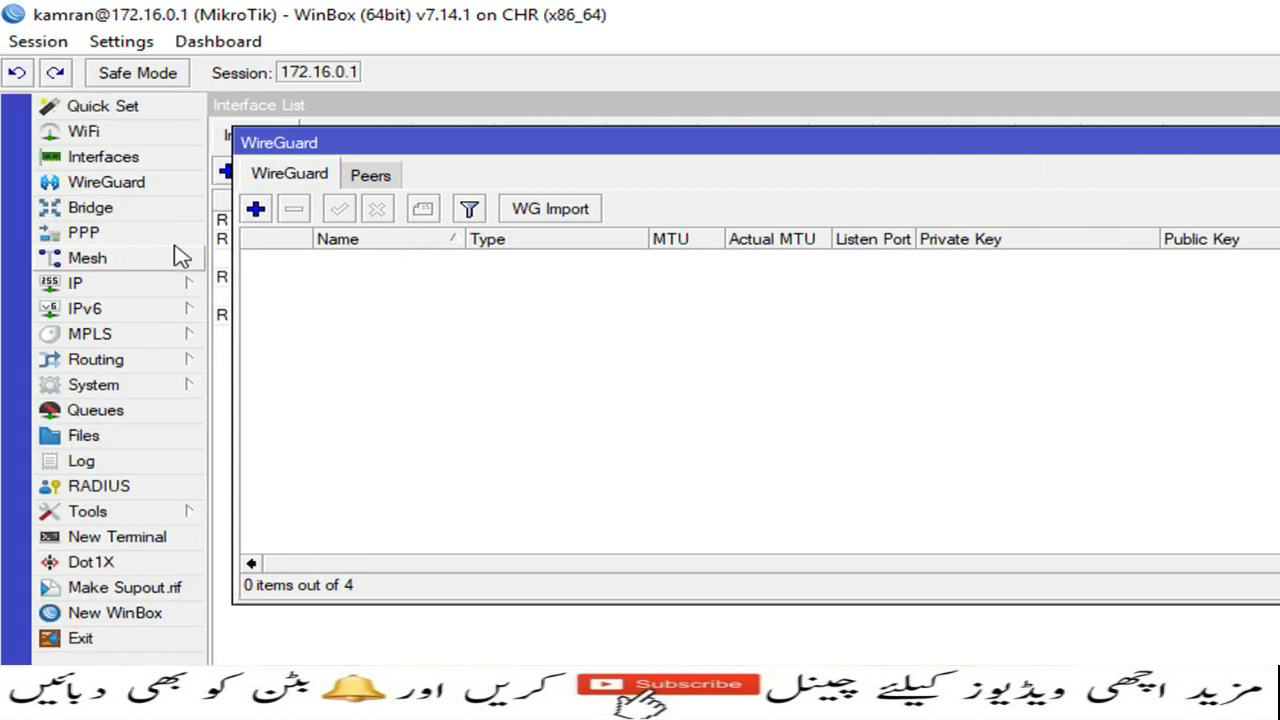
left_click(256, 210)
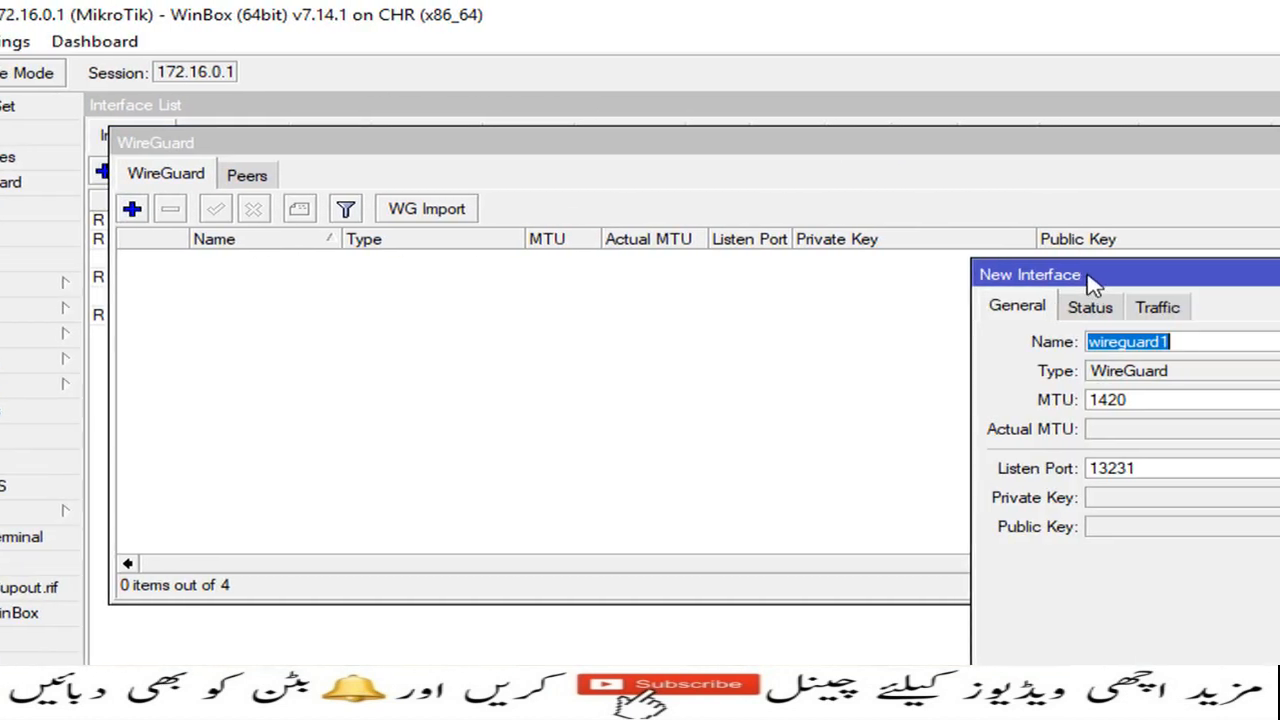
left_click_drag(1095, 285, 491, 119)
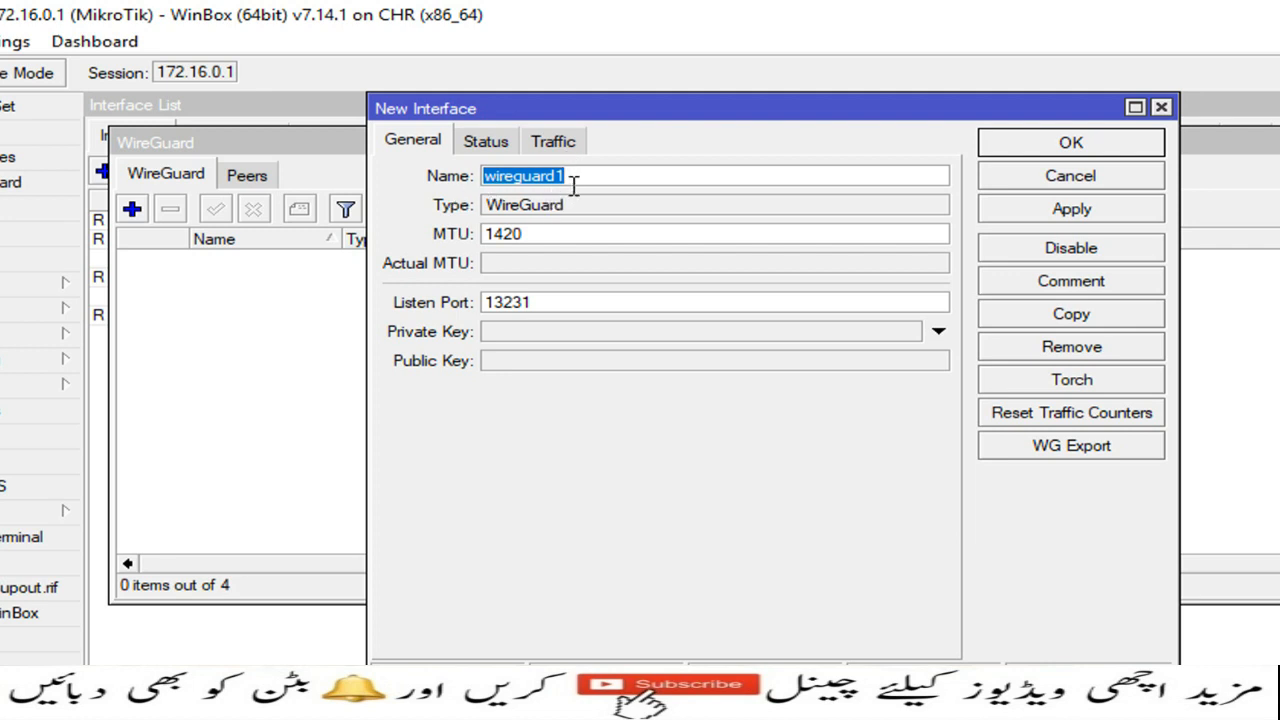
left_click(1062, 220)
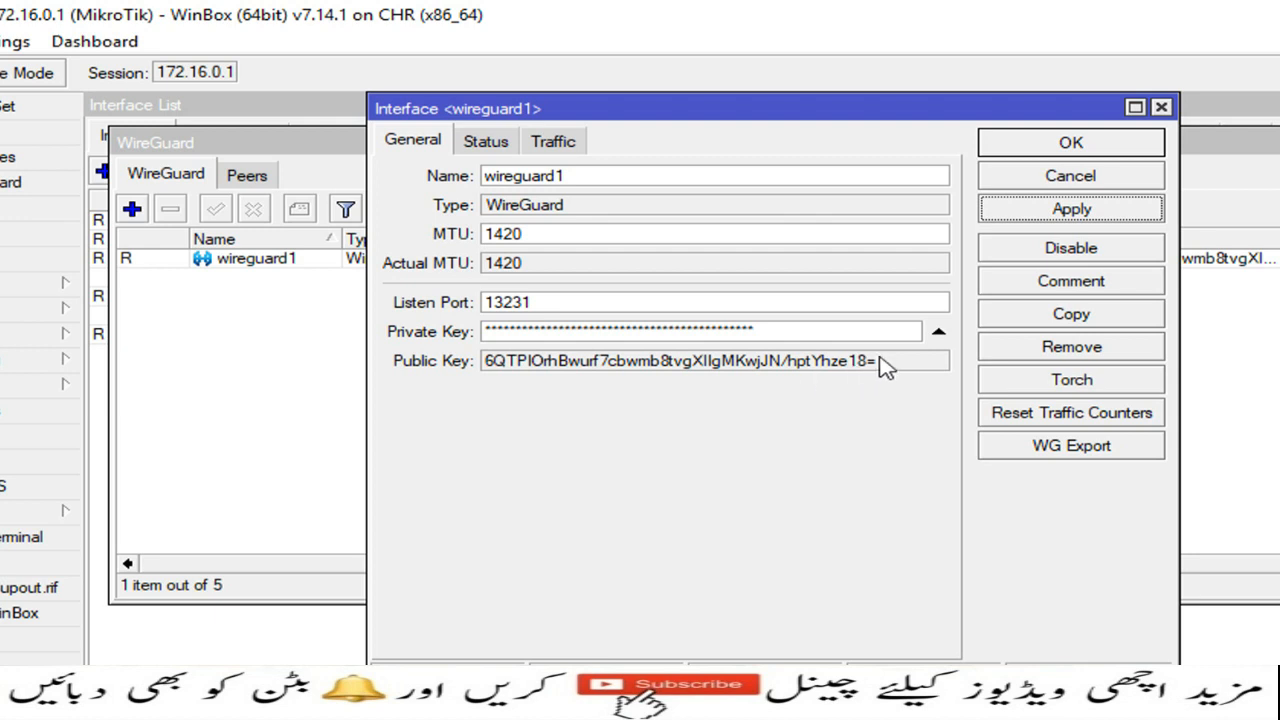
Step: Add the comment 'wire guard interface' to the new WireGuard interface and close its settings
left_click_drag(876, 362, 490, 366)
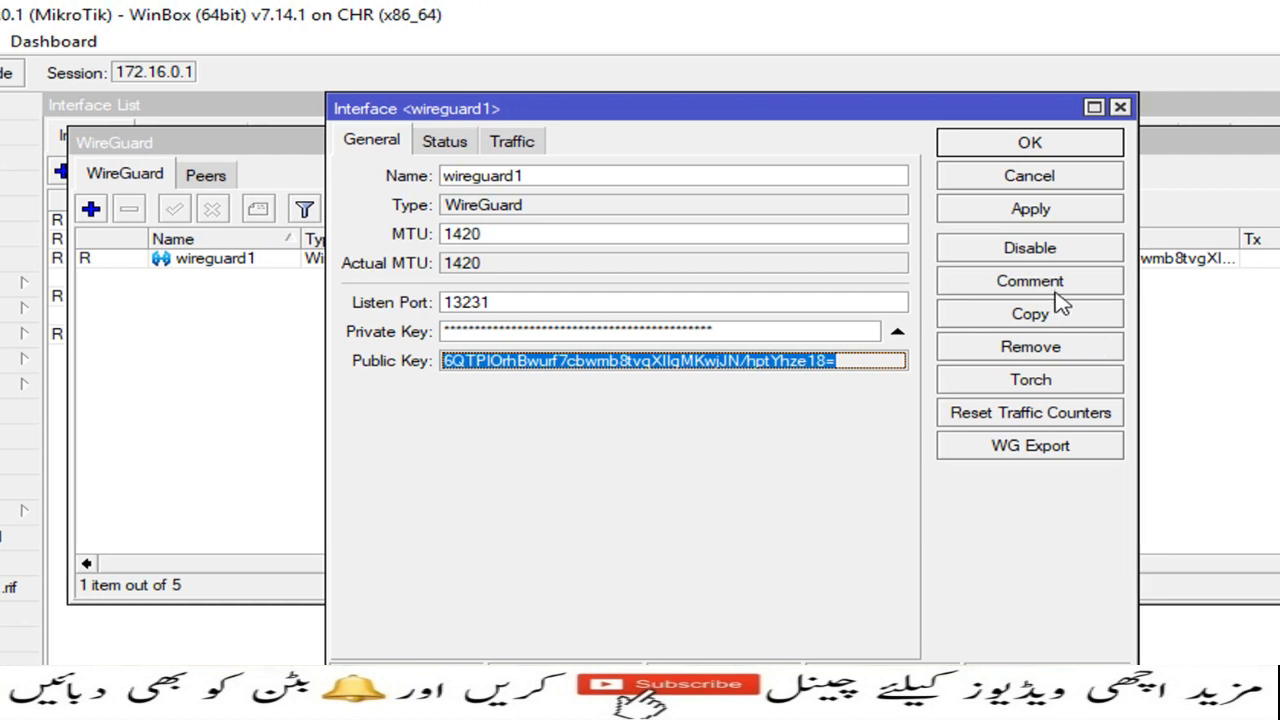
left_click(1092, 287)
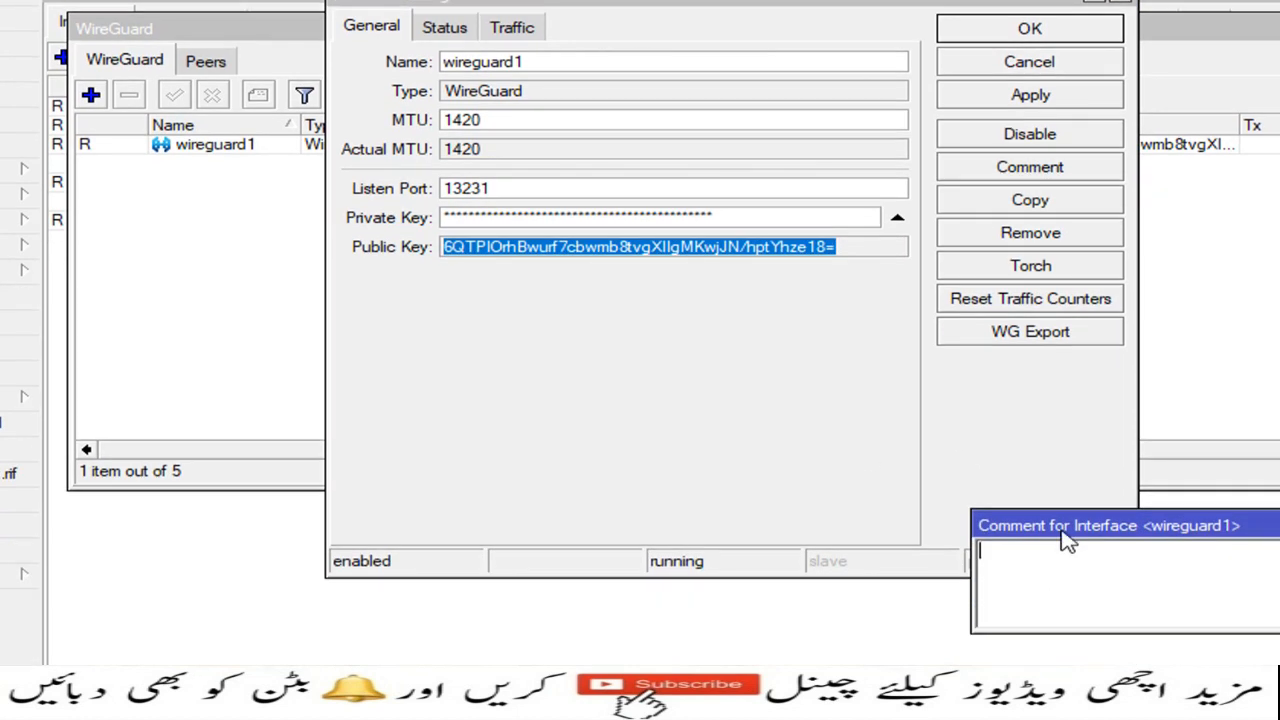
left_click_drag(1058, 585, 570, 391)
left_click(590, 445)
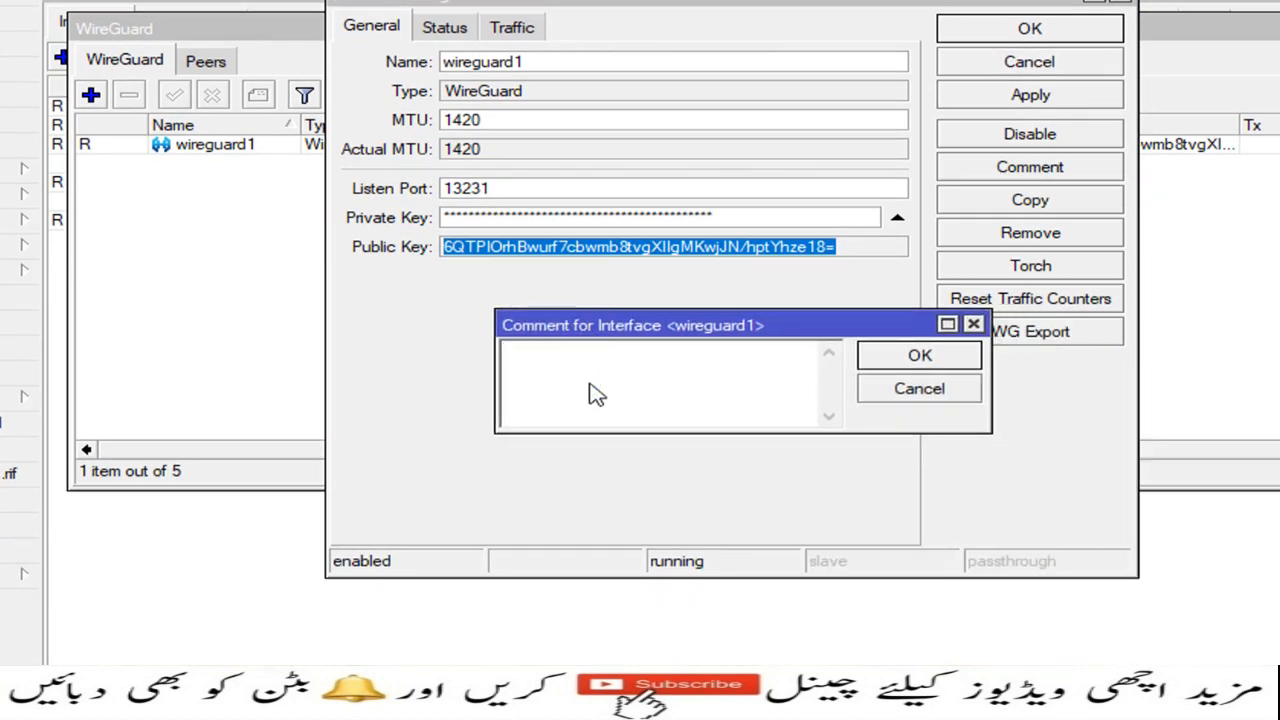
type("wire guard interface")
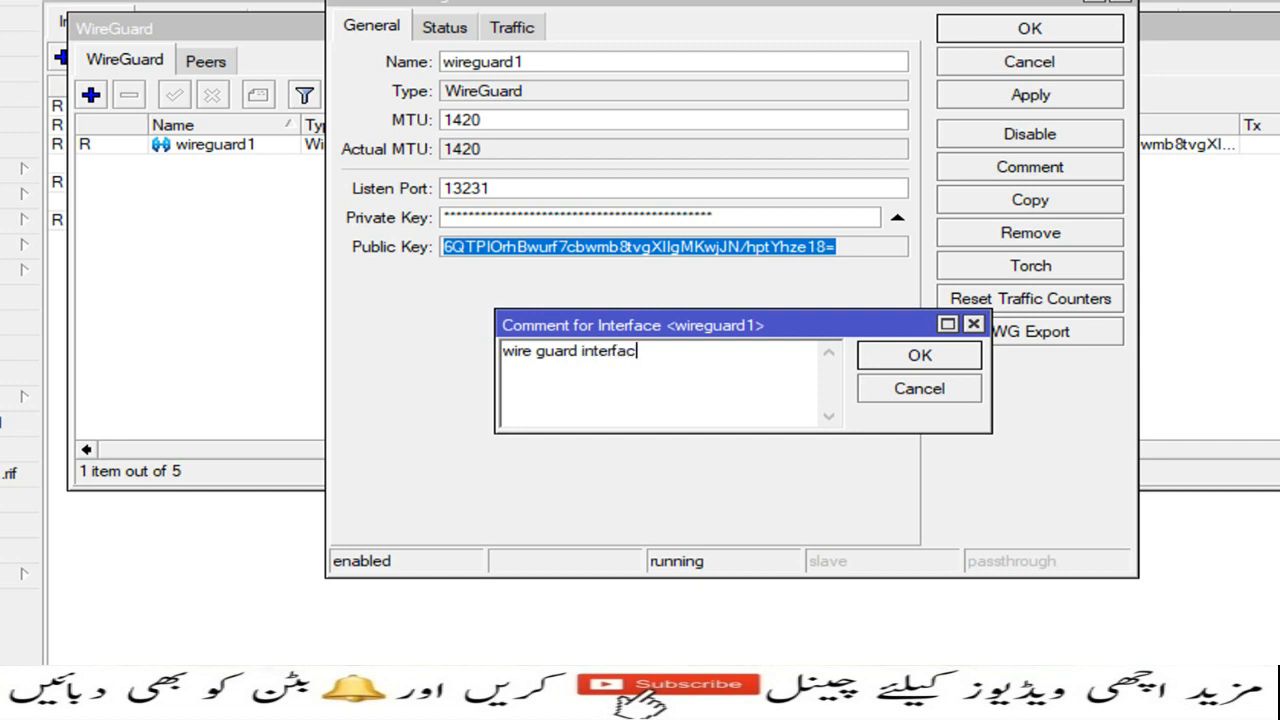
left_click(919, 356)
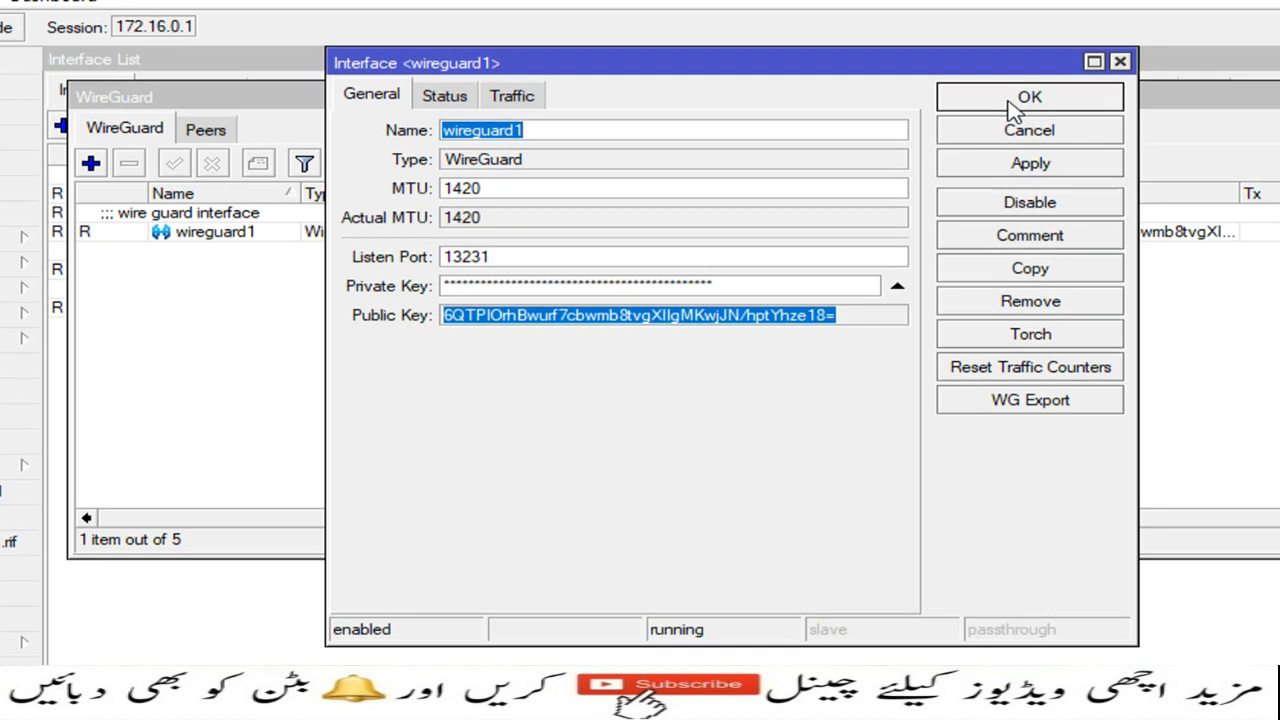
left_click(1012, 102)
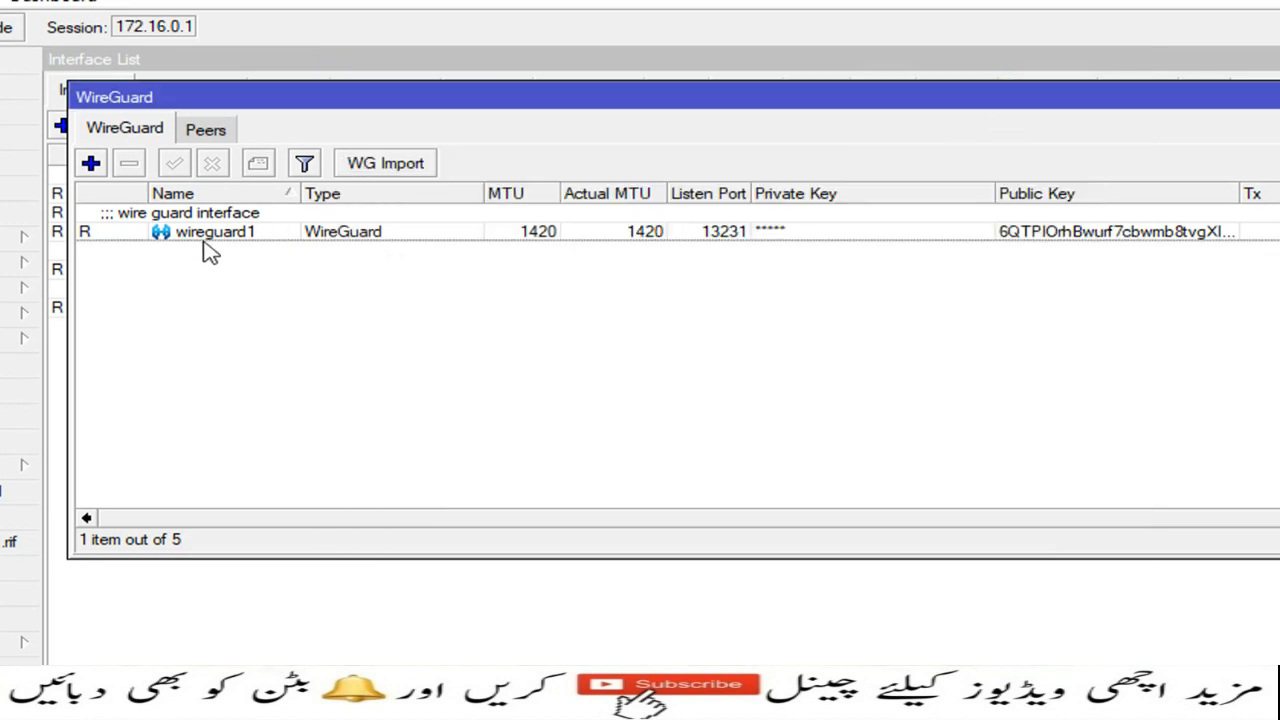
Step: Add the IP address 10.10.10.1/24 on the wireguard1 interface and apply it
left_click(132, 248)
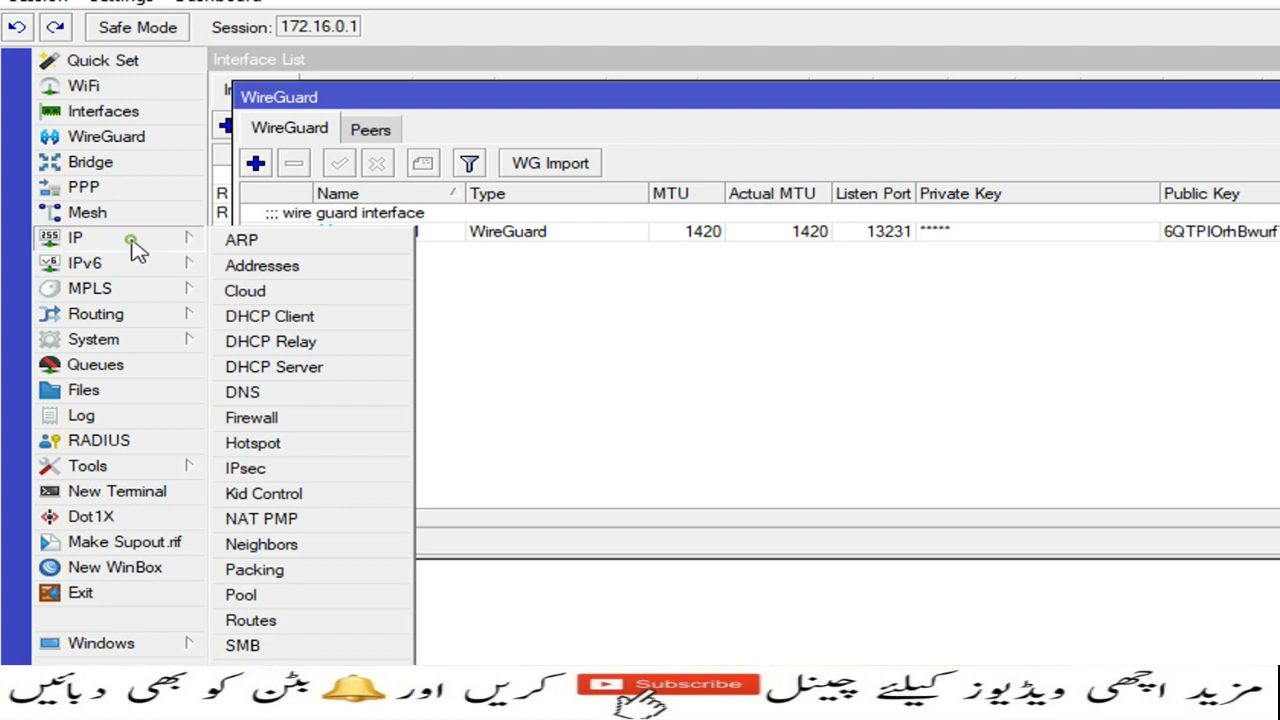
left_click(266, 266)
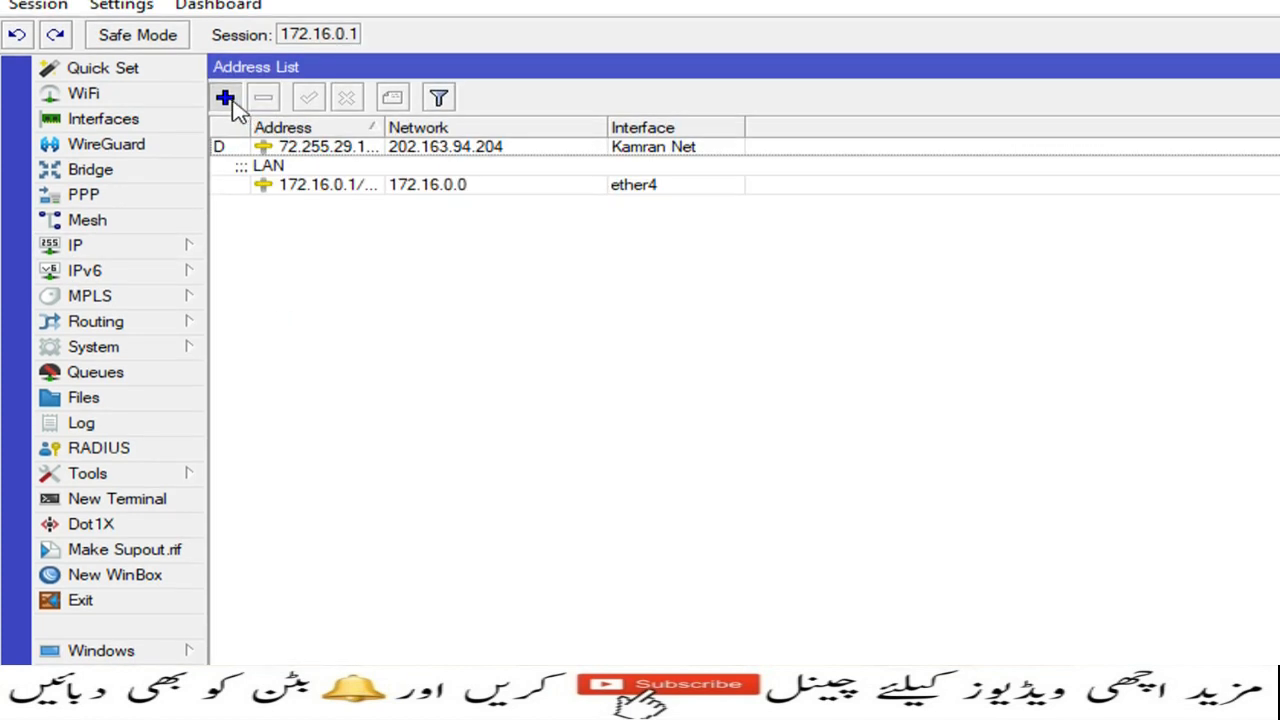
left_click(226, 99)
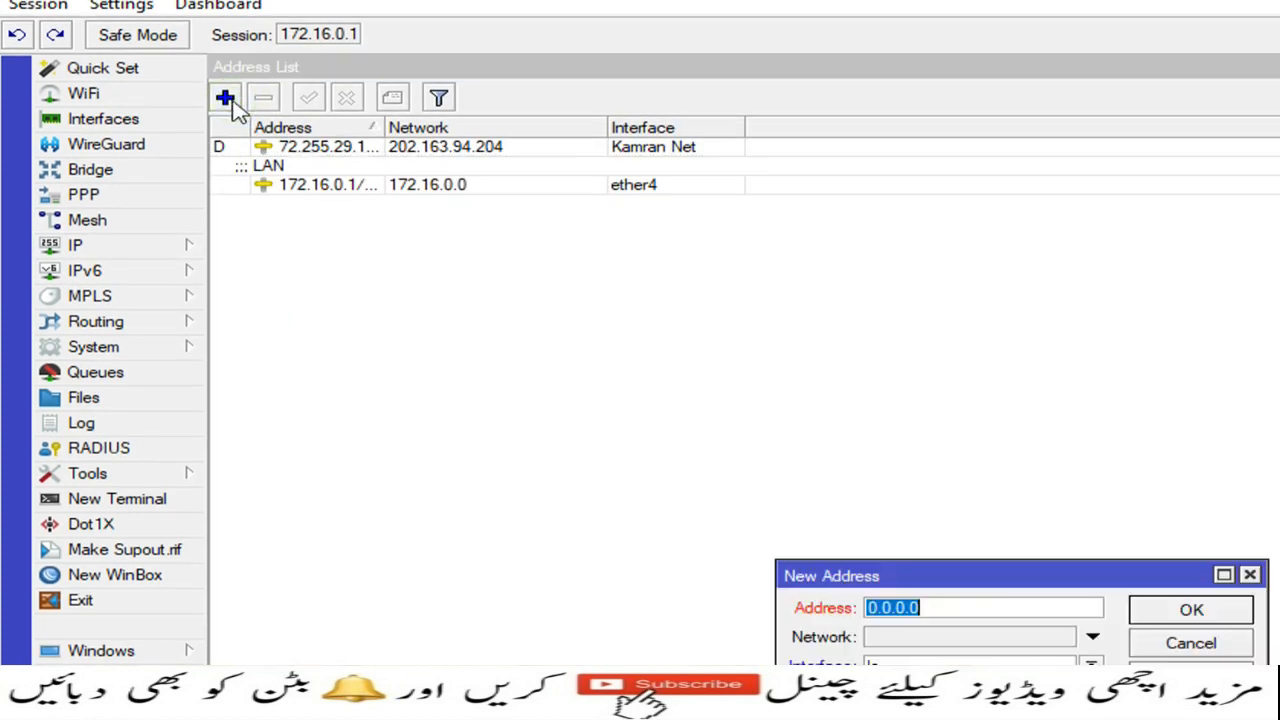
left_click_drag(851, 570, 377, 140)
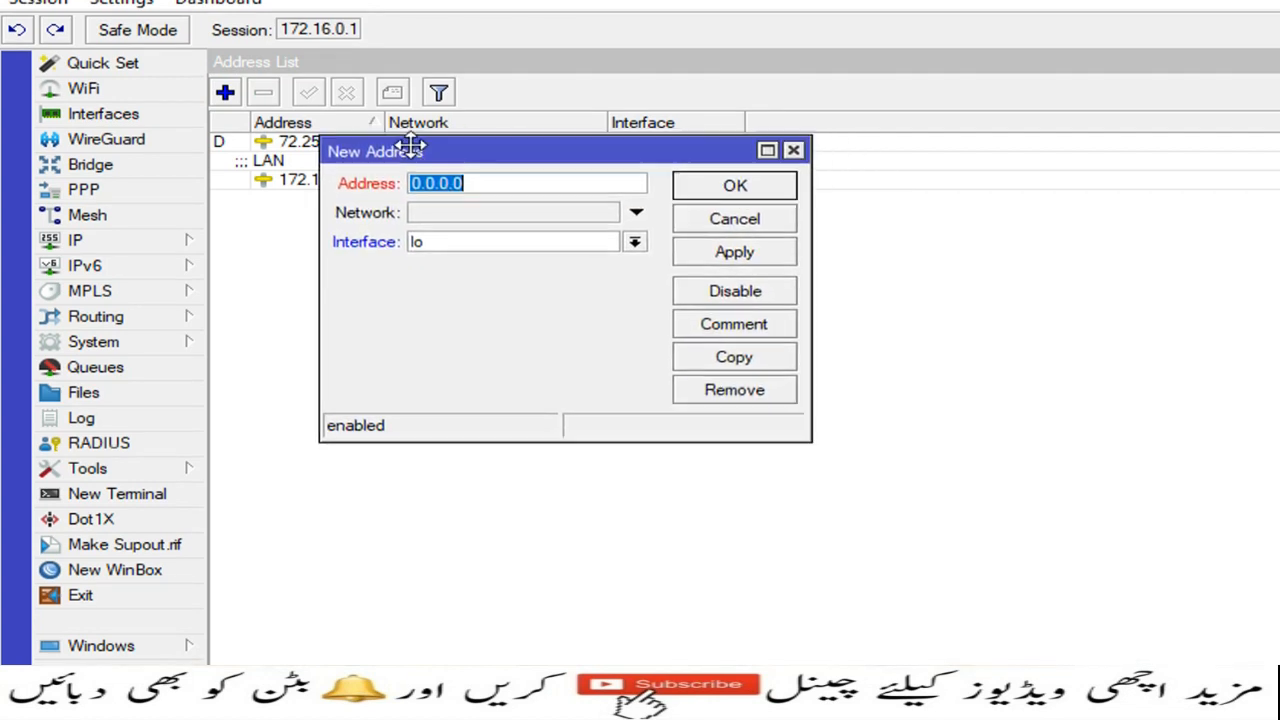
left_click(634, 242)
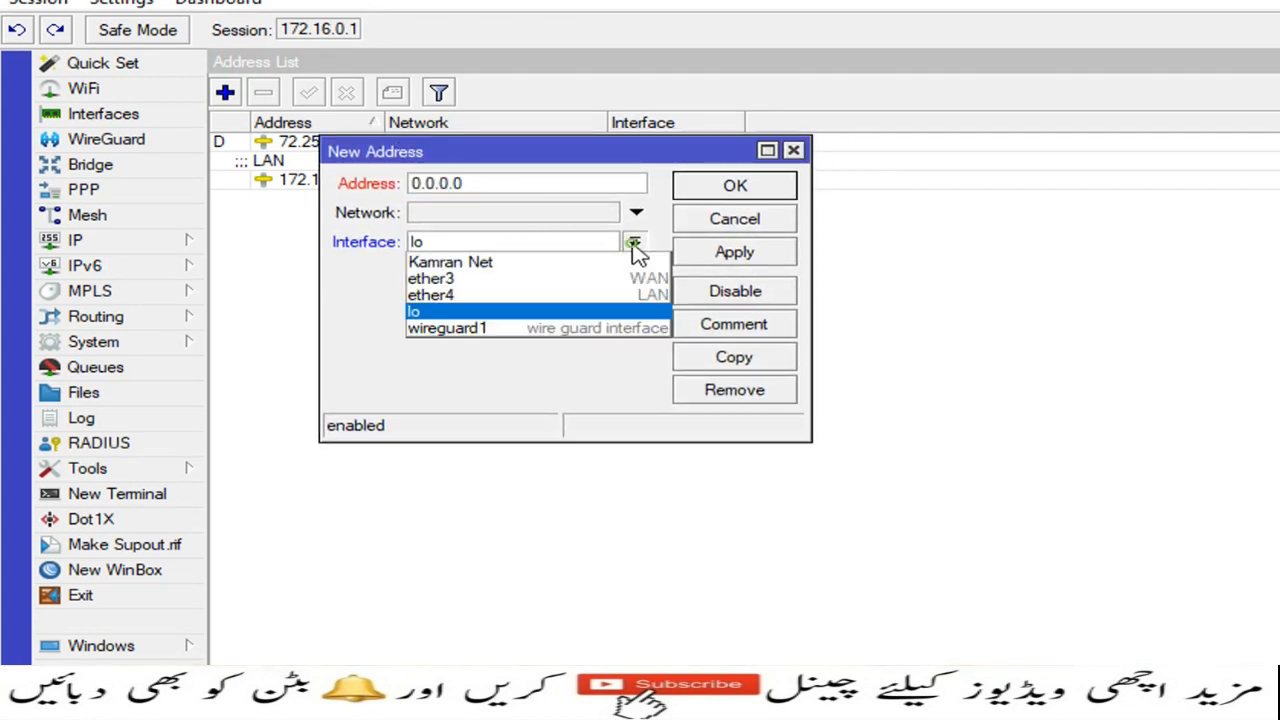
left_click(563, 328)
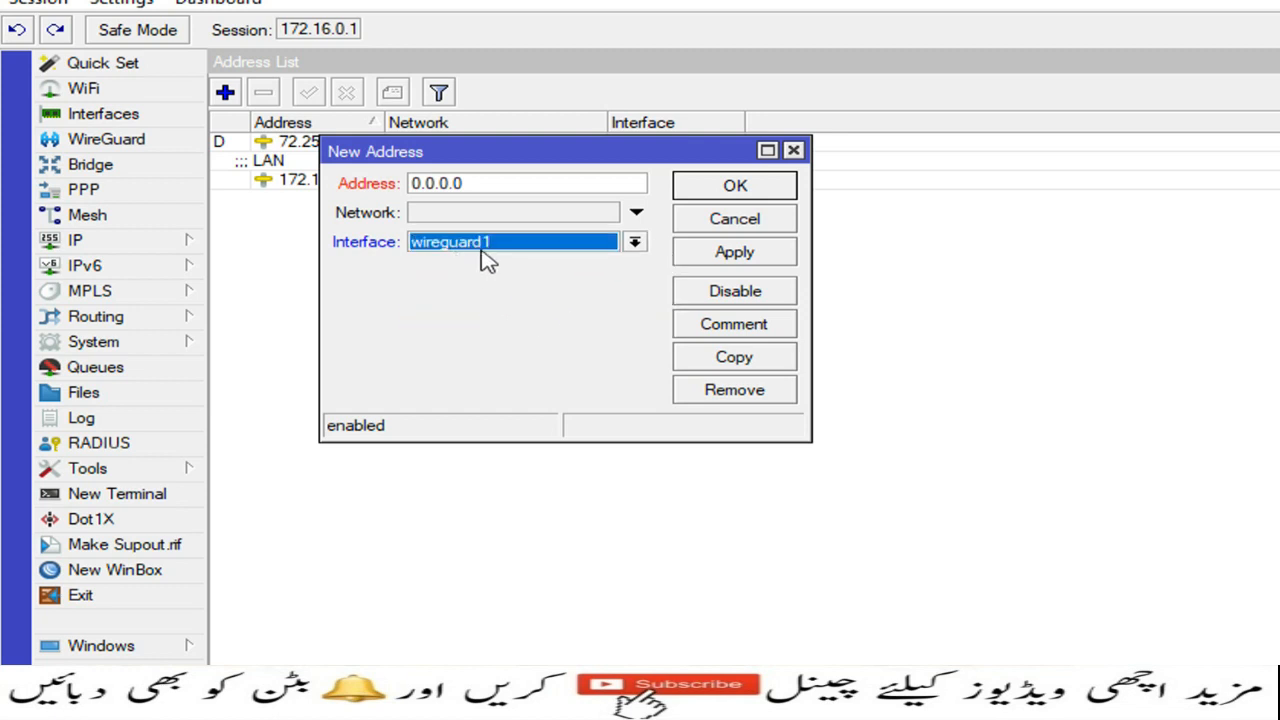
left_click_drag(497, 185, 368, 193)
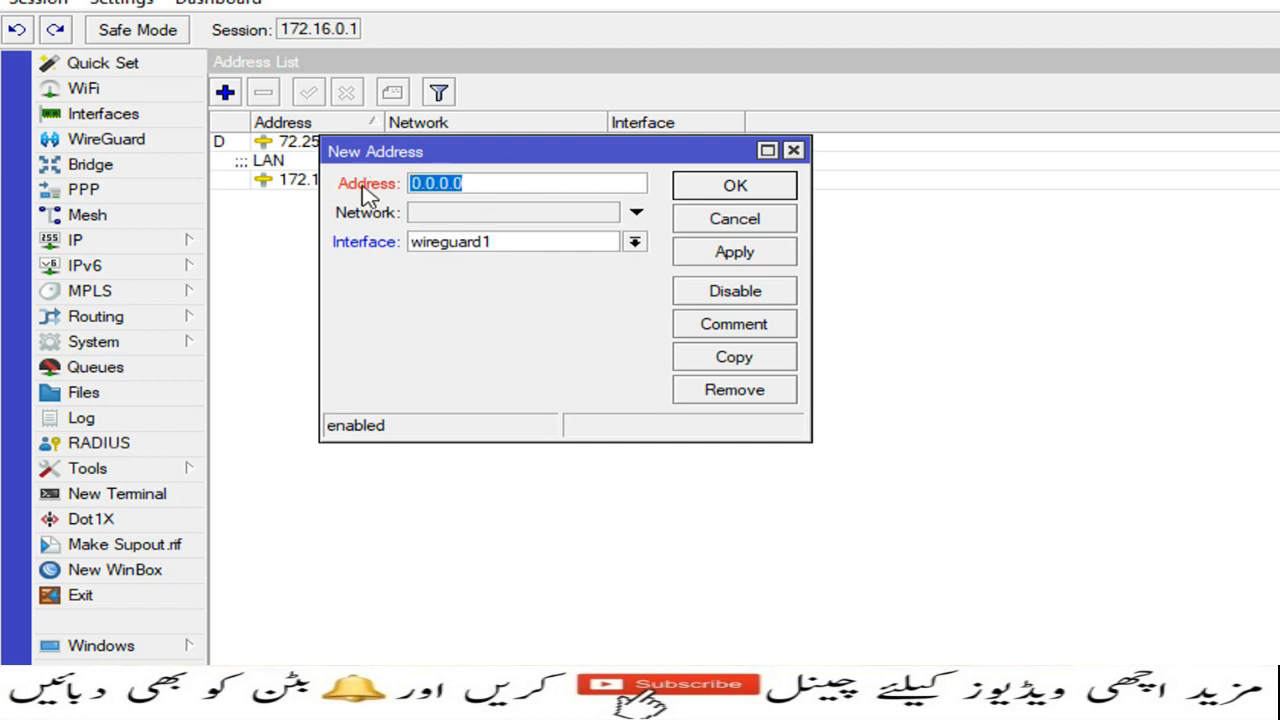
type("10.10.1")
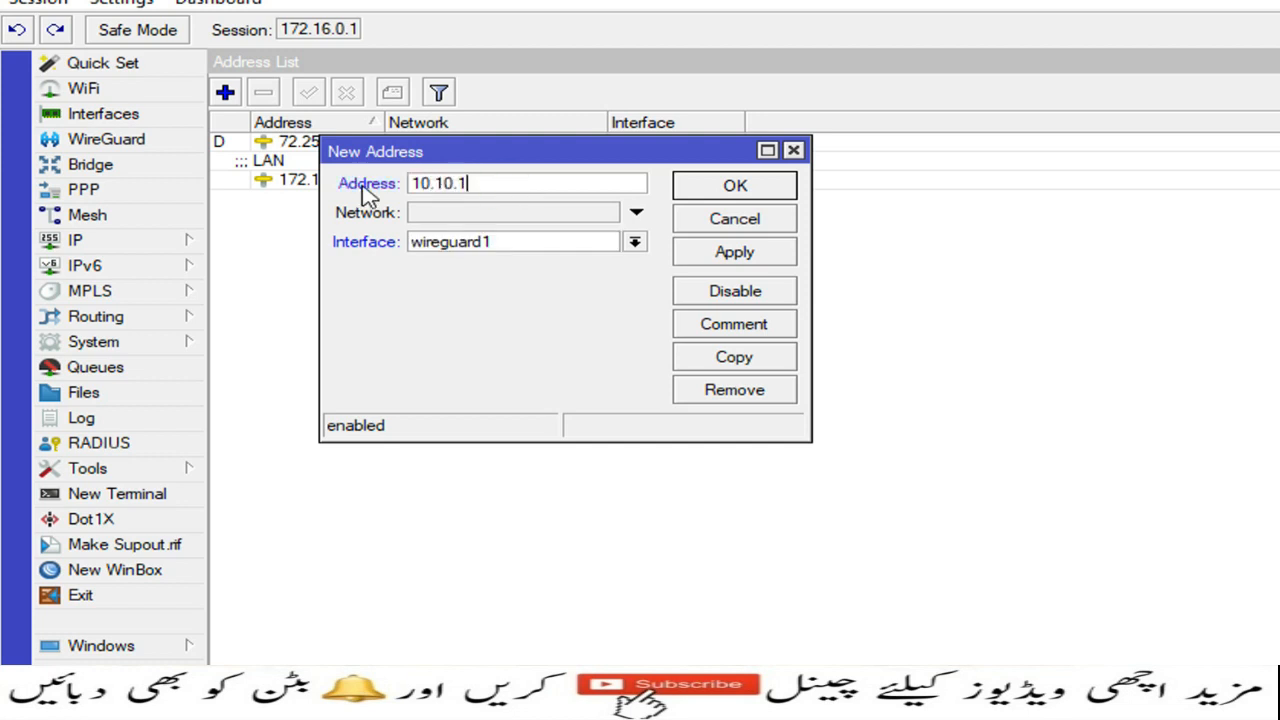
type("0.1/24")
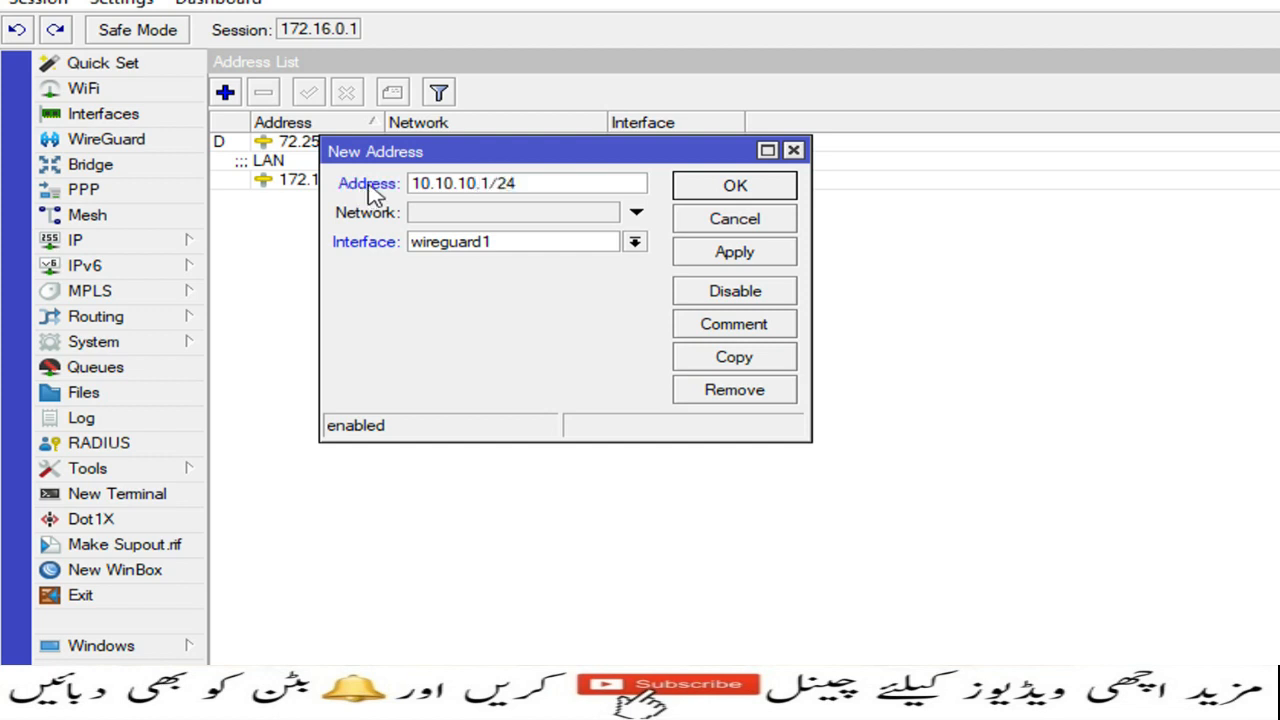
left_click(712, 251)
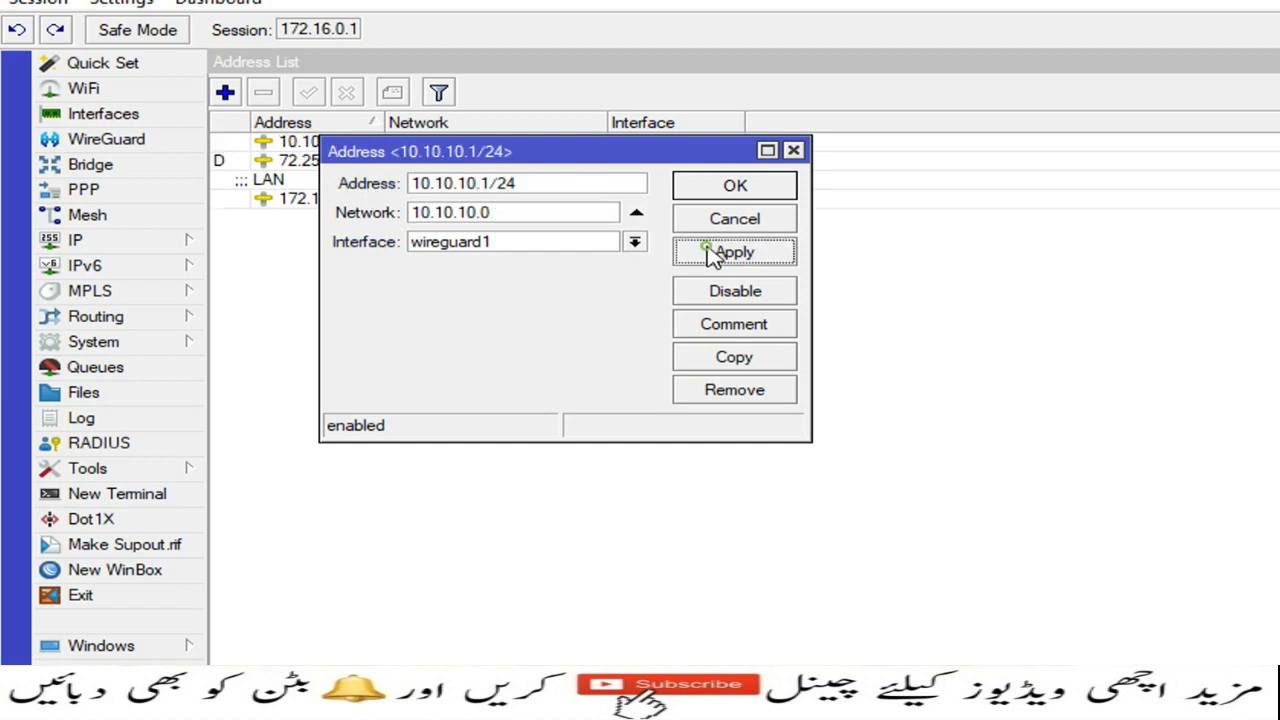
Step: Comment the new address as 'Wire Guard LAN' and close the address dialog
left_click(735, 326)
left_click_drag(1072, 663, 645, 344)
left_click_drag(570, 314, 368, 236)
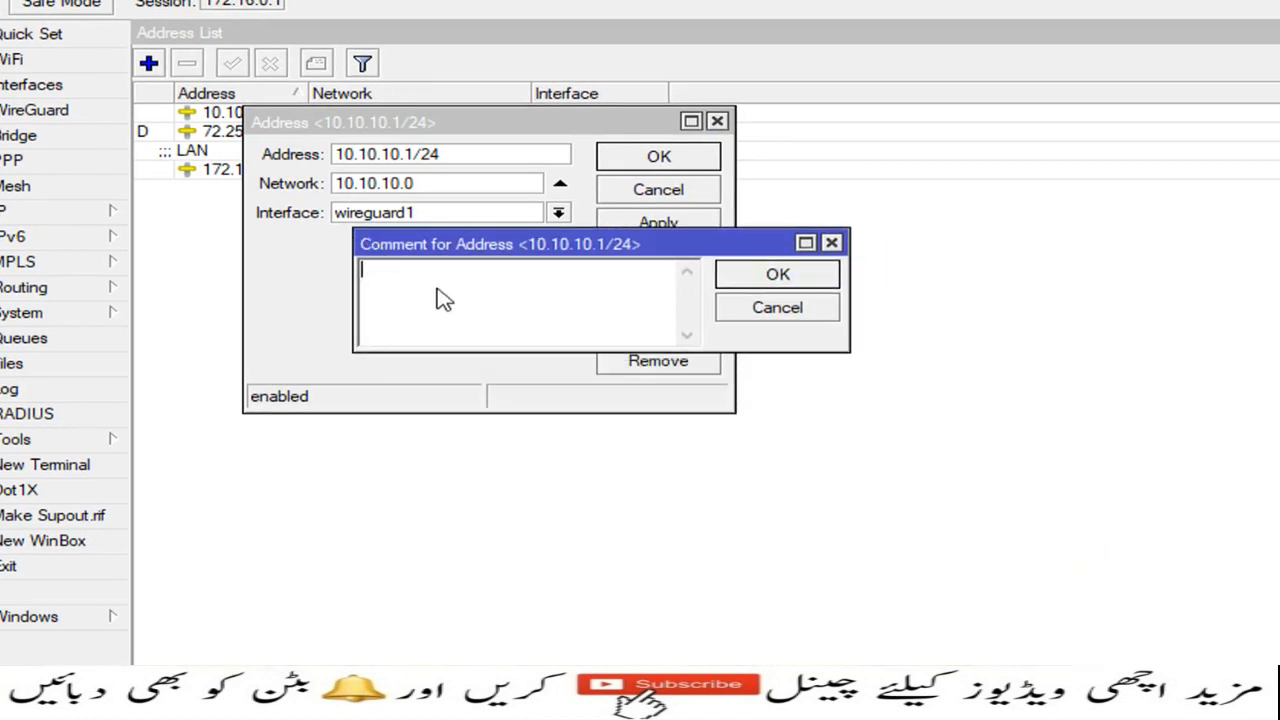
type("Wire Guard LAN")
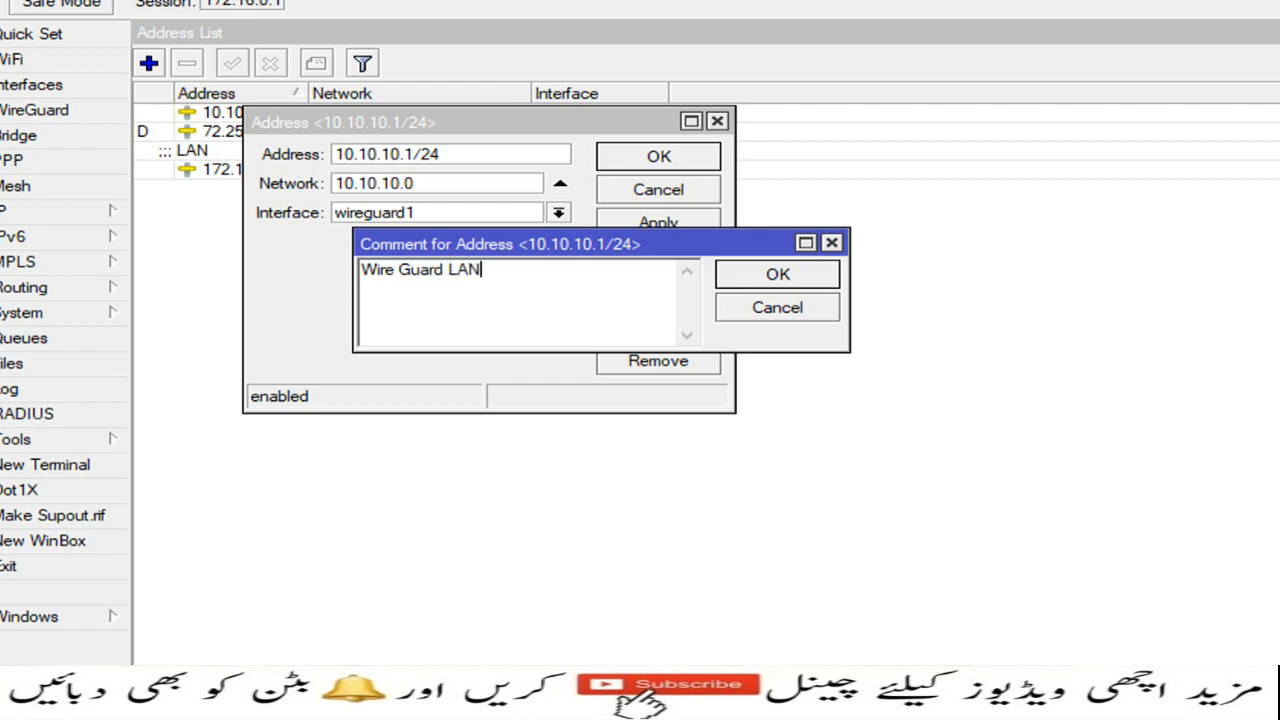
left_click(738, 276)
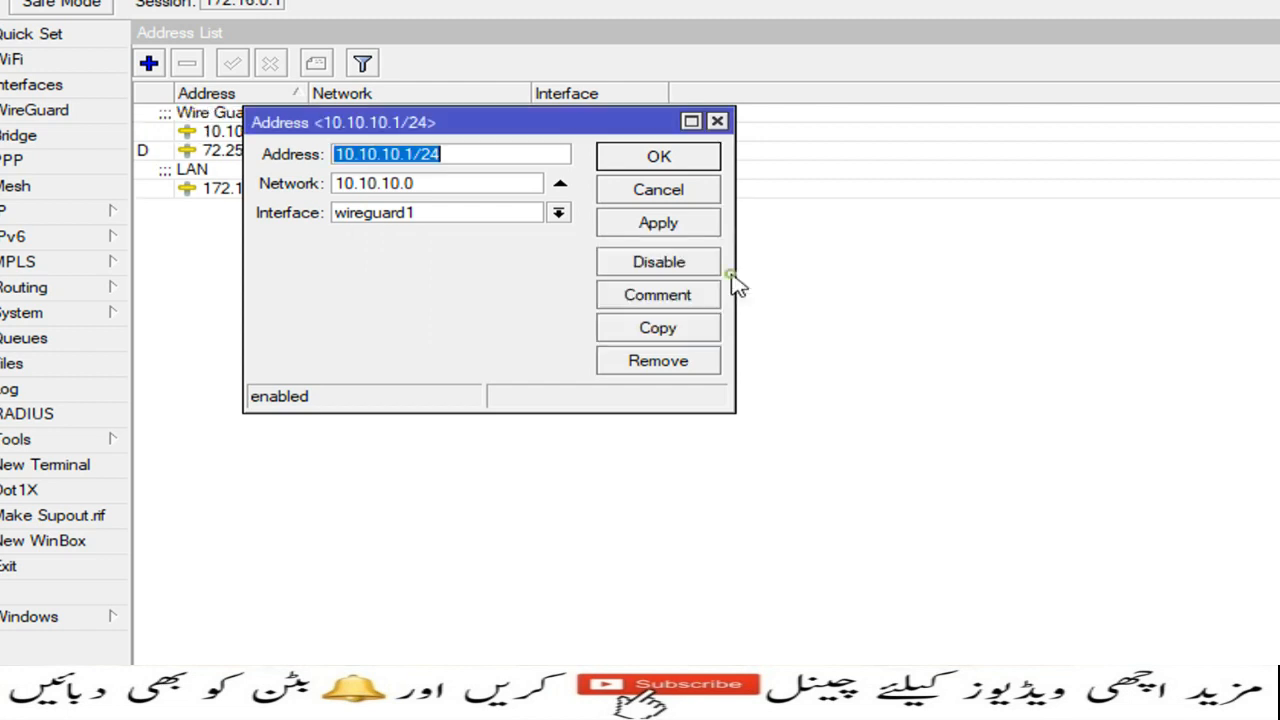
left_click(698, 165)
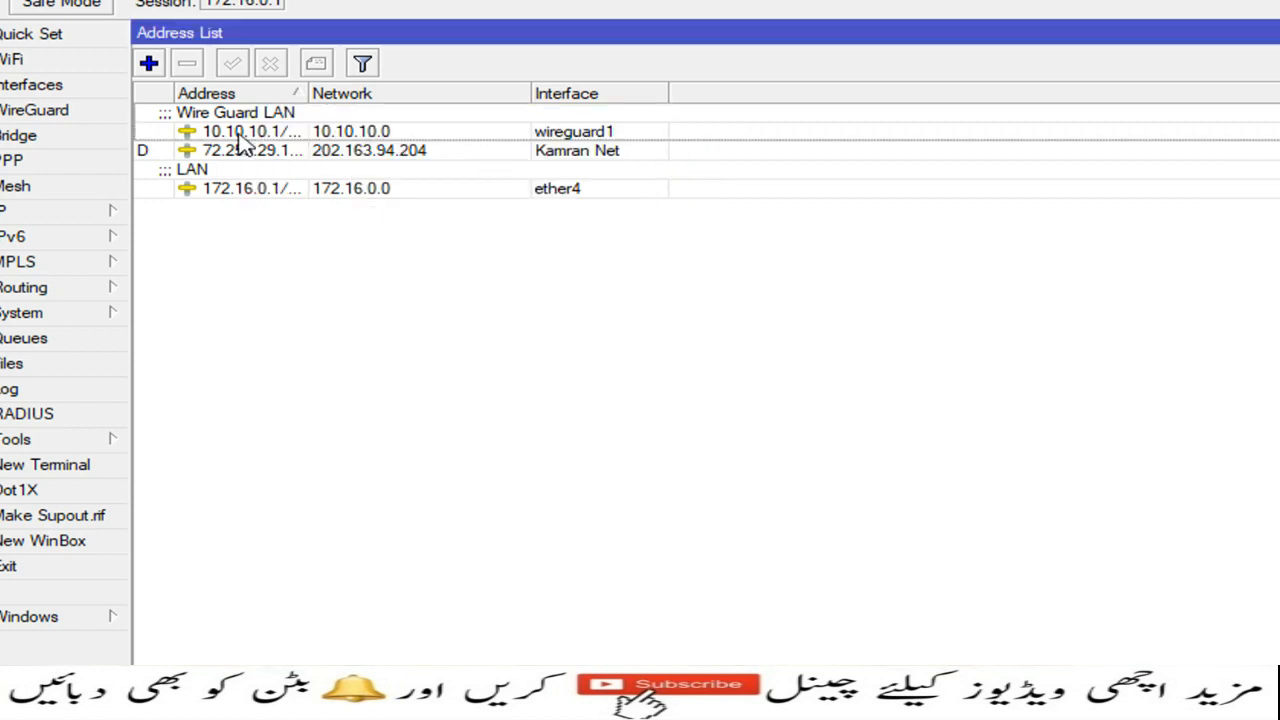
Step: Open the WireGuard peers list and start a new peer on the wireguard1 interface
left_click(74, 110)
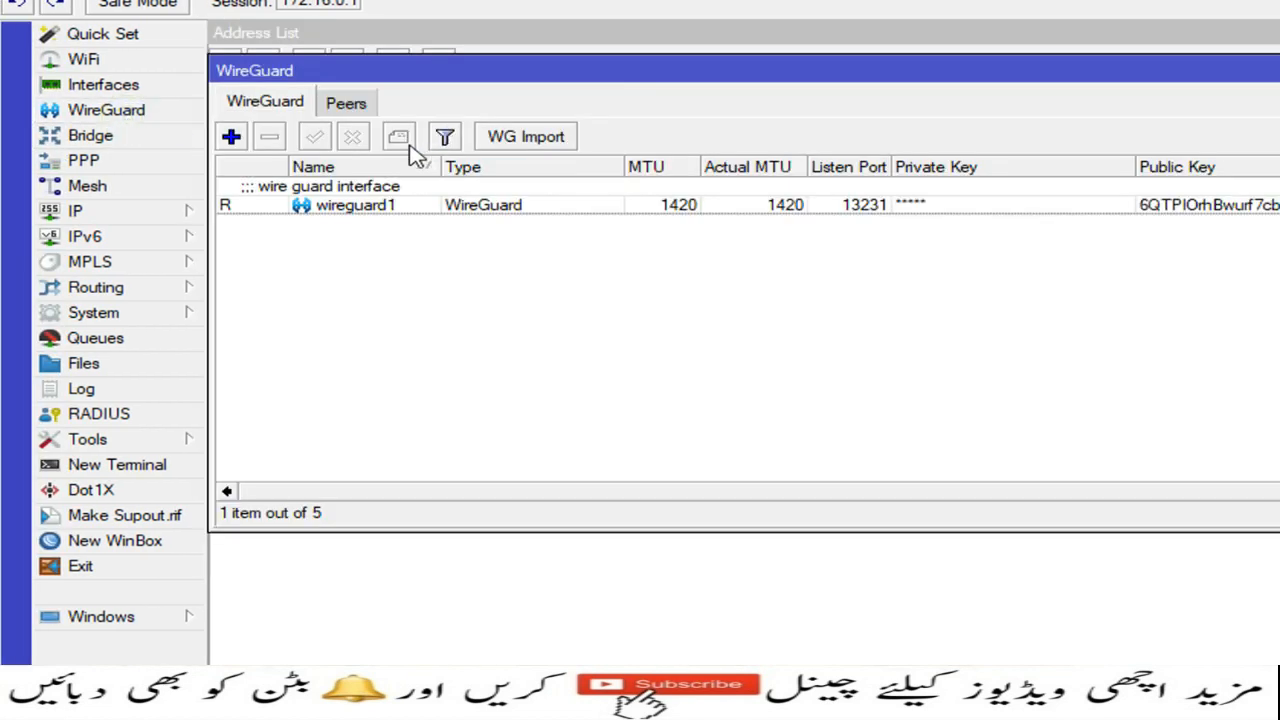
left_click(350, 104)
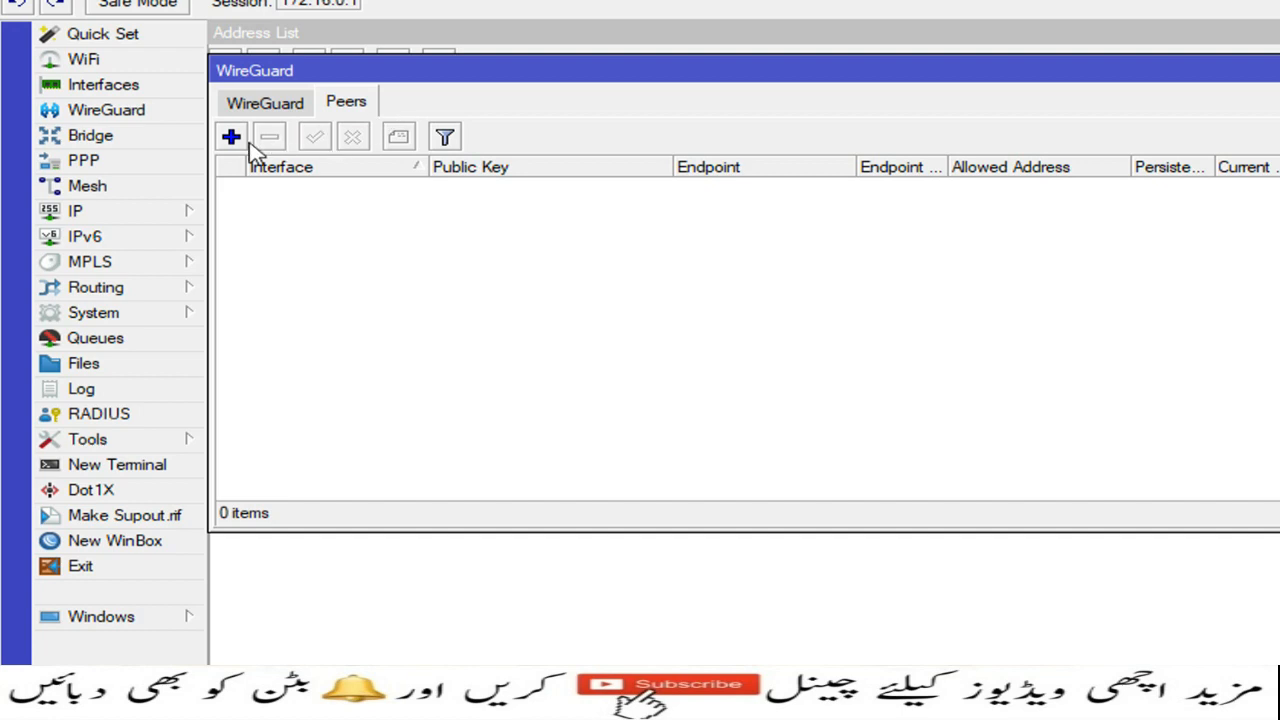
left_click(231, 137)
left_click_drag(1046, 33, 741, 41)
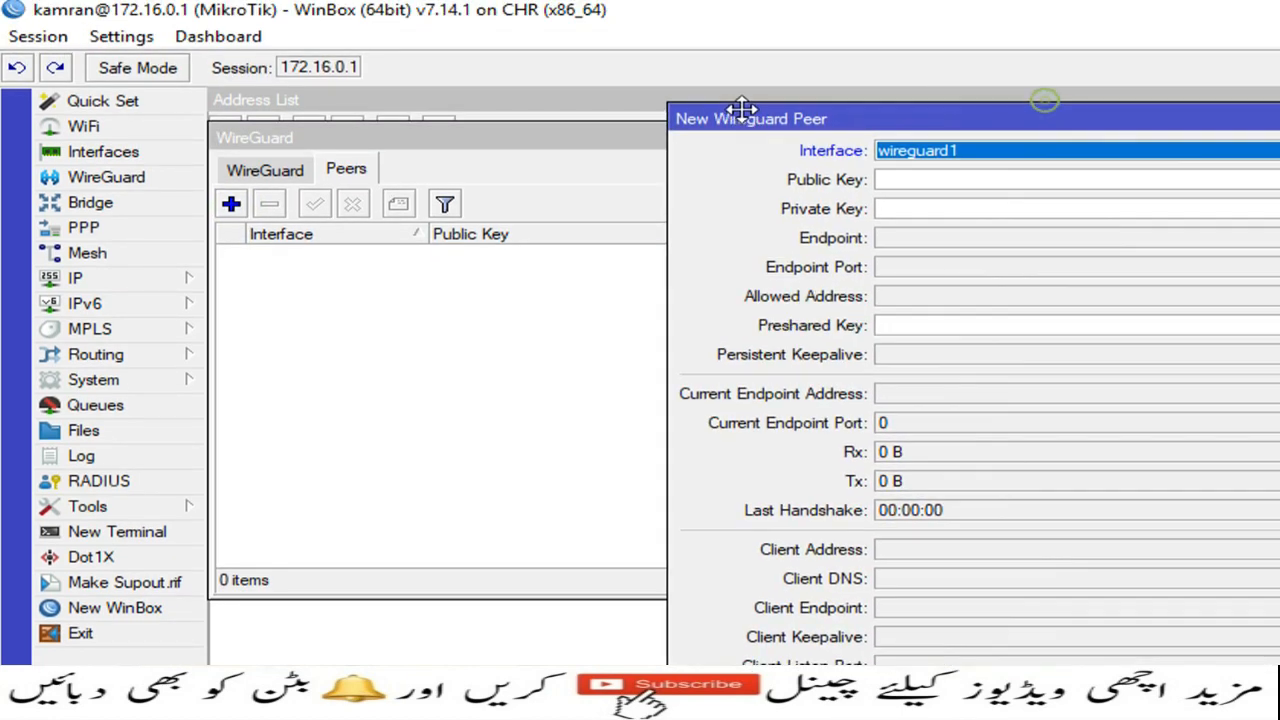
left_click_drag(741, 108, 433, 88)
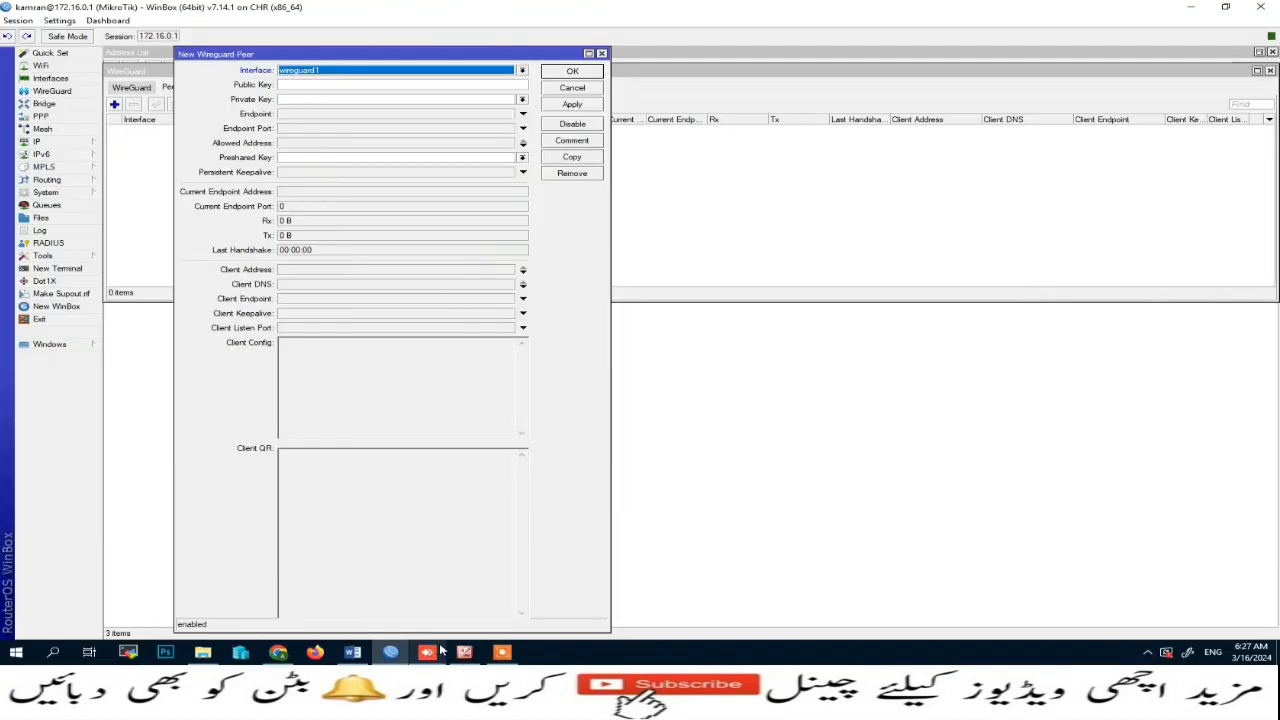
Step: Switch to the AnyDesk session, open Chrome on the remote Windows PC and go to the wireguard.com site
left_click(424, 653)
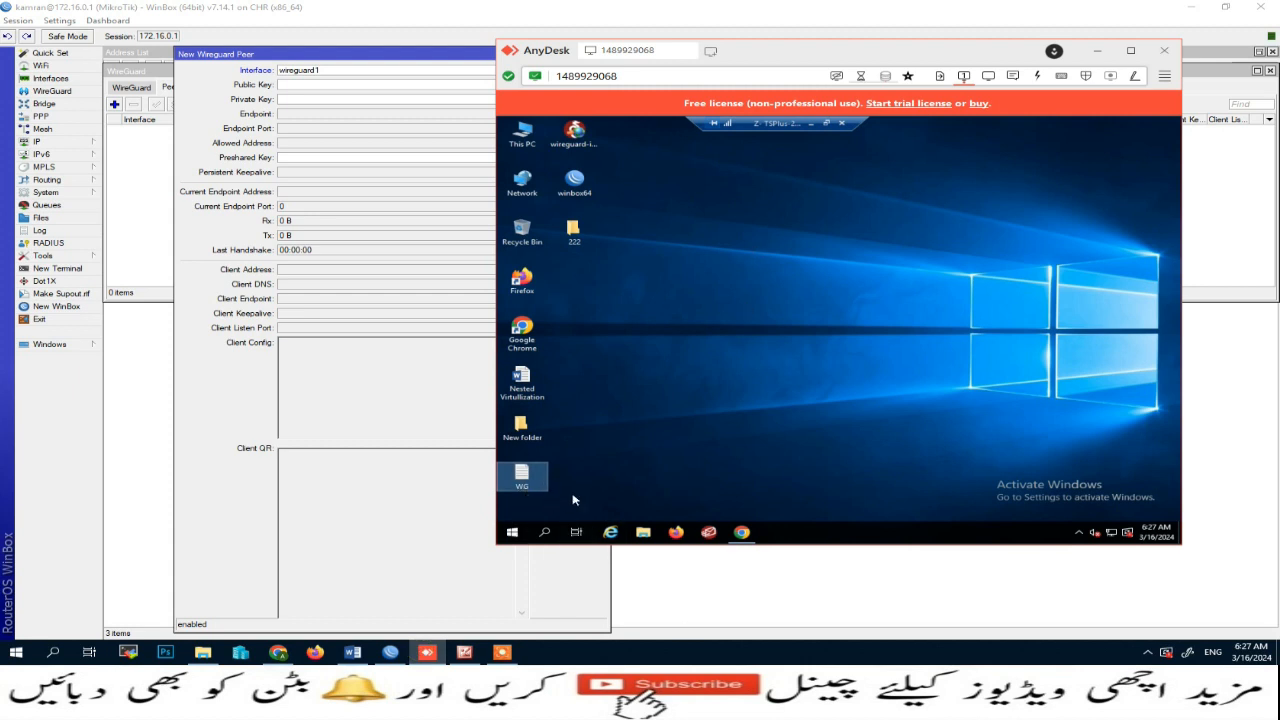
left_click(741, 532)
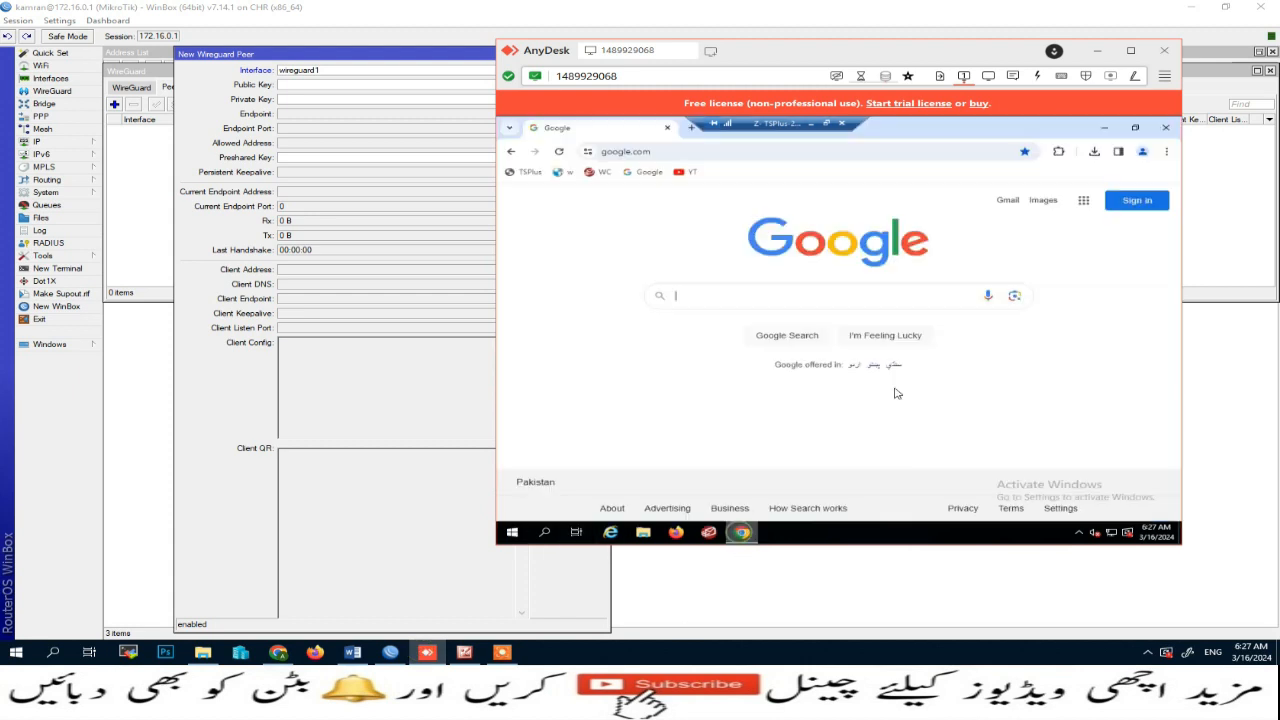
left_click(719, 152)
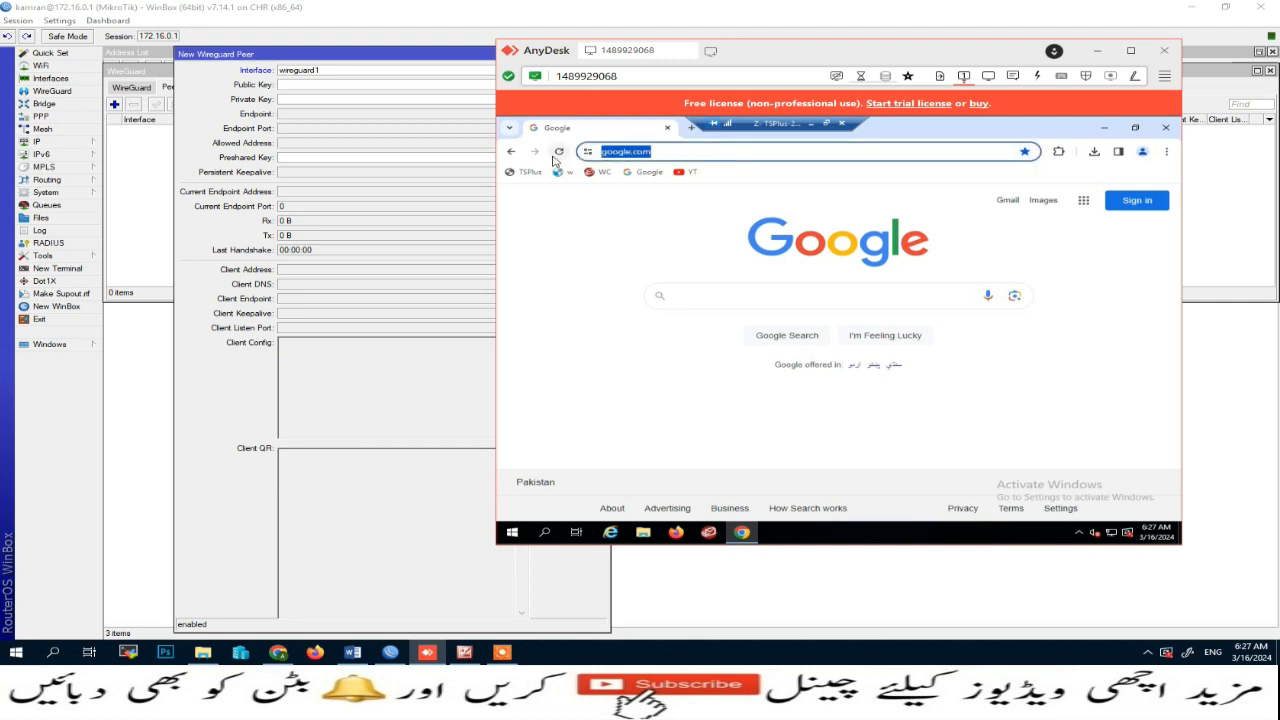
type("wireg")
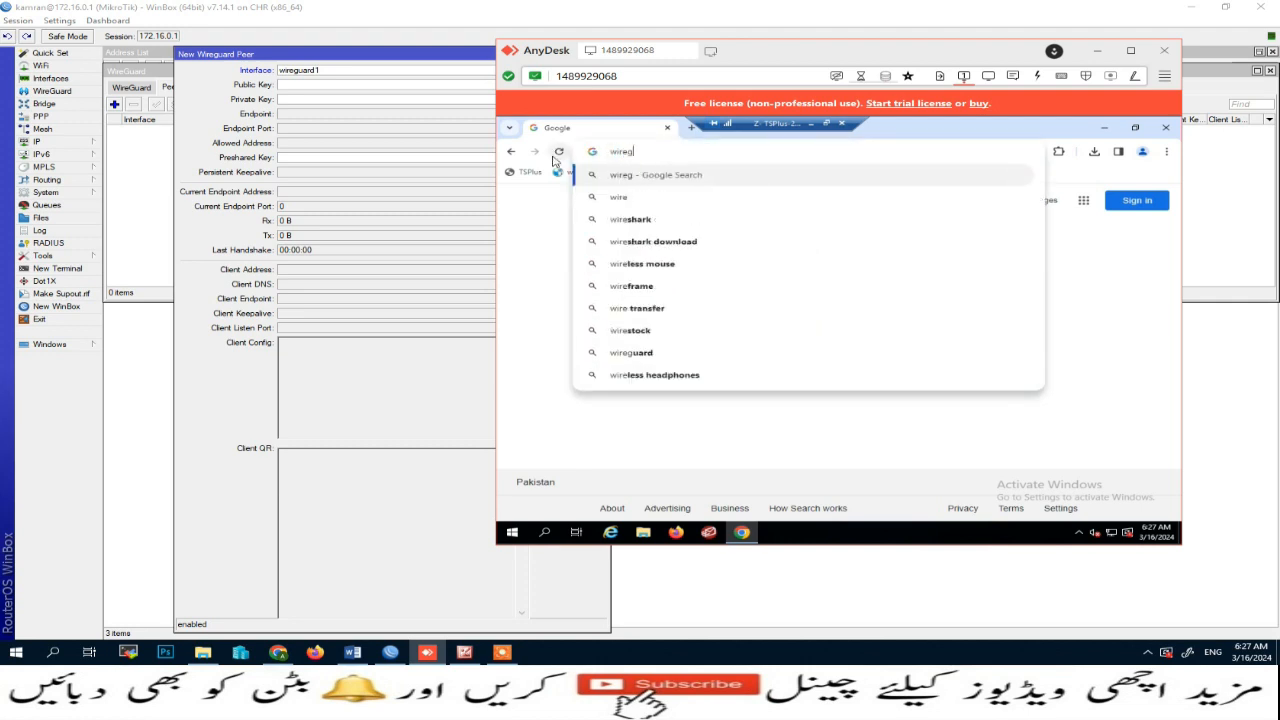
type("uard")
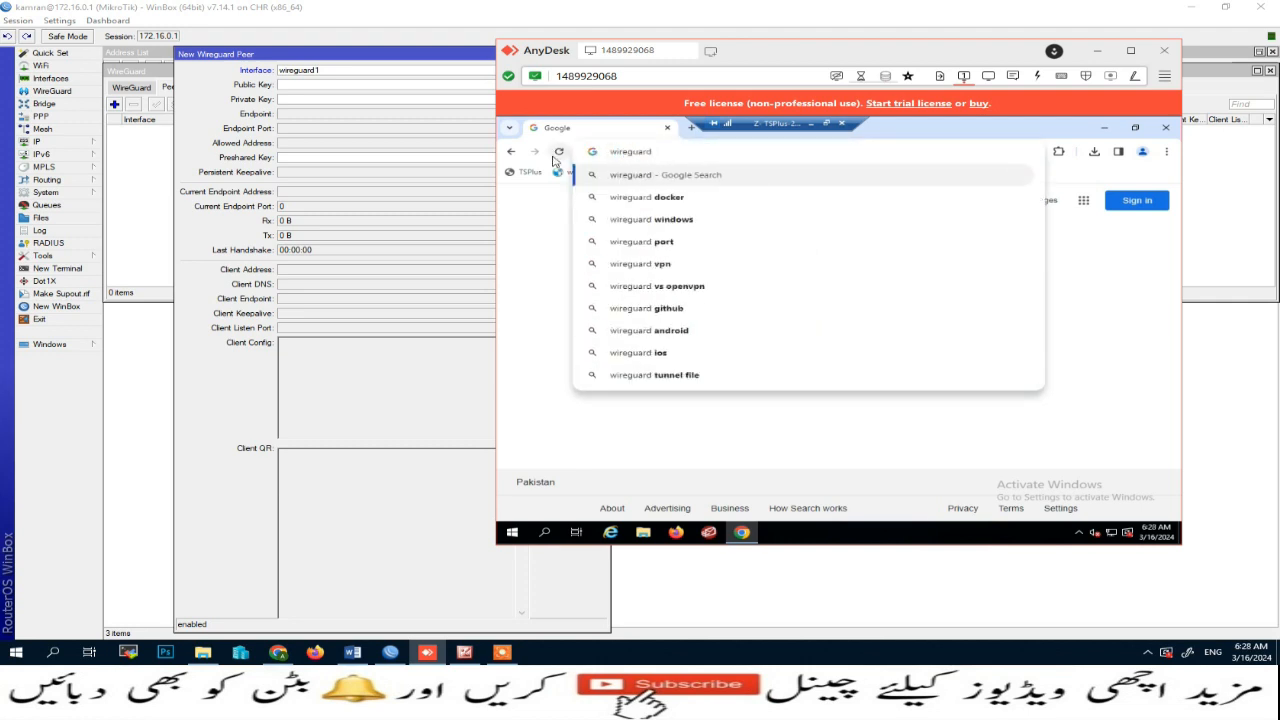
key("ctrl+Return")
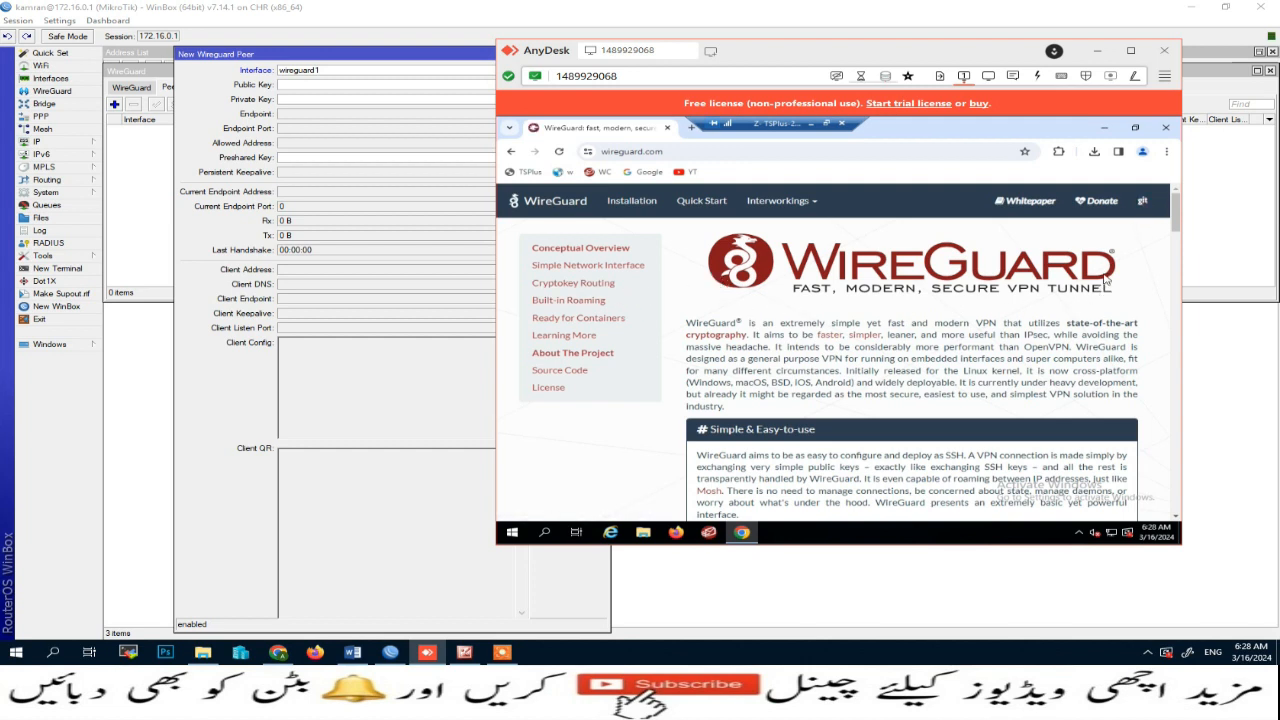
Step: Open the Installation page, download the WireGuard Windows installer and minimize the browser
scroll(1106, 281, "down", 2)
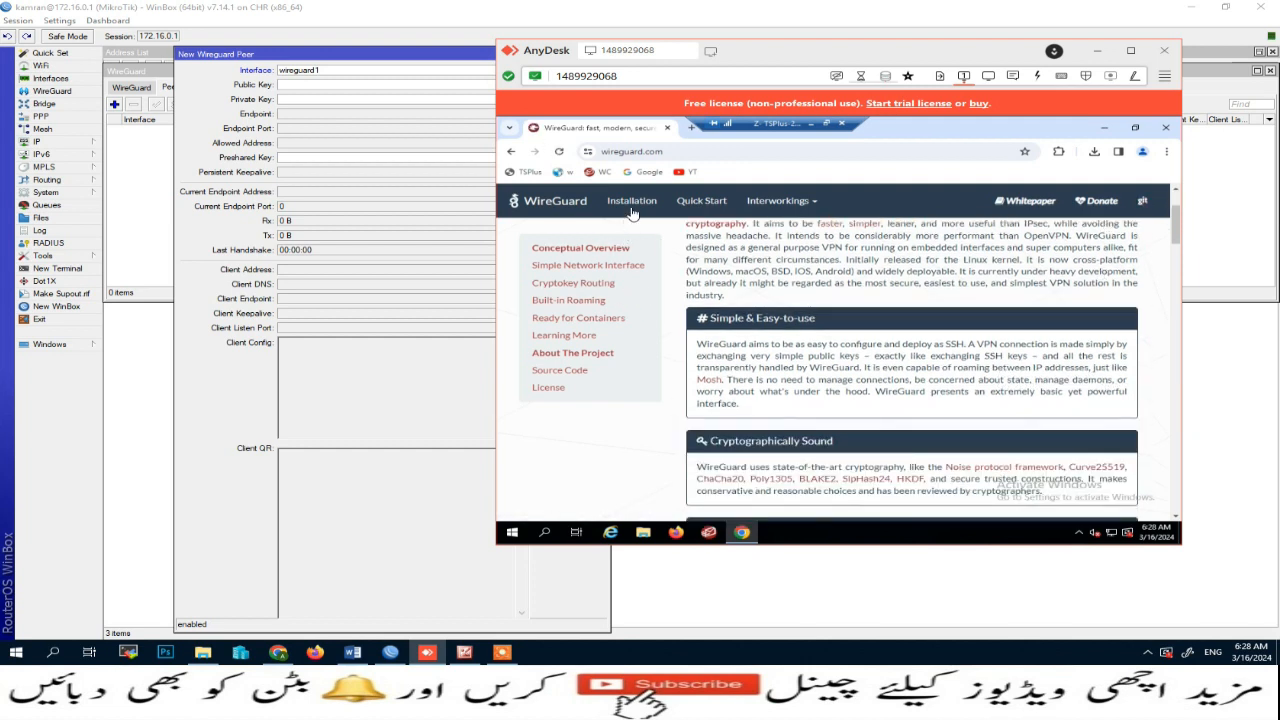
left_click(632, 209)
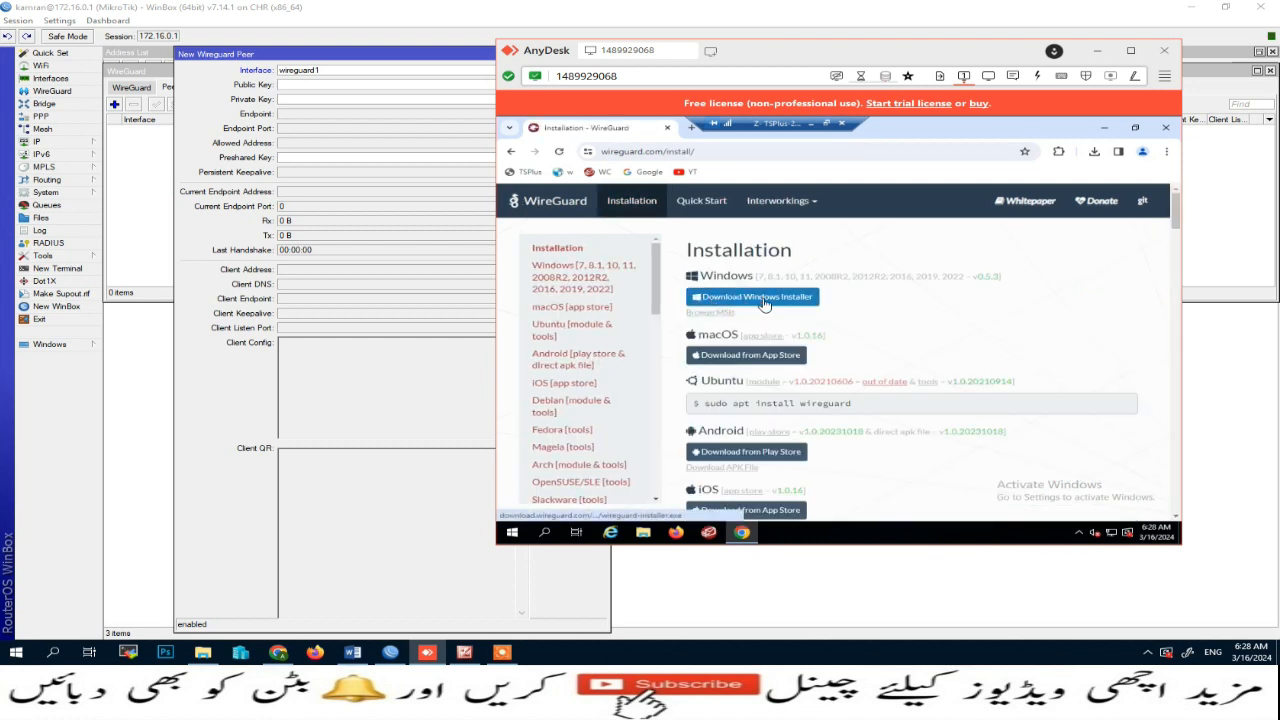
scroll(806, 443, "down", 1)
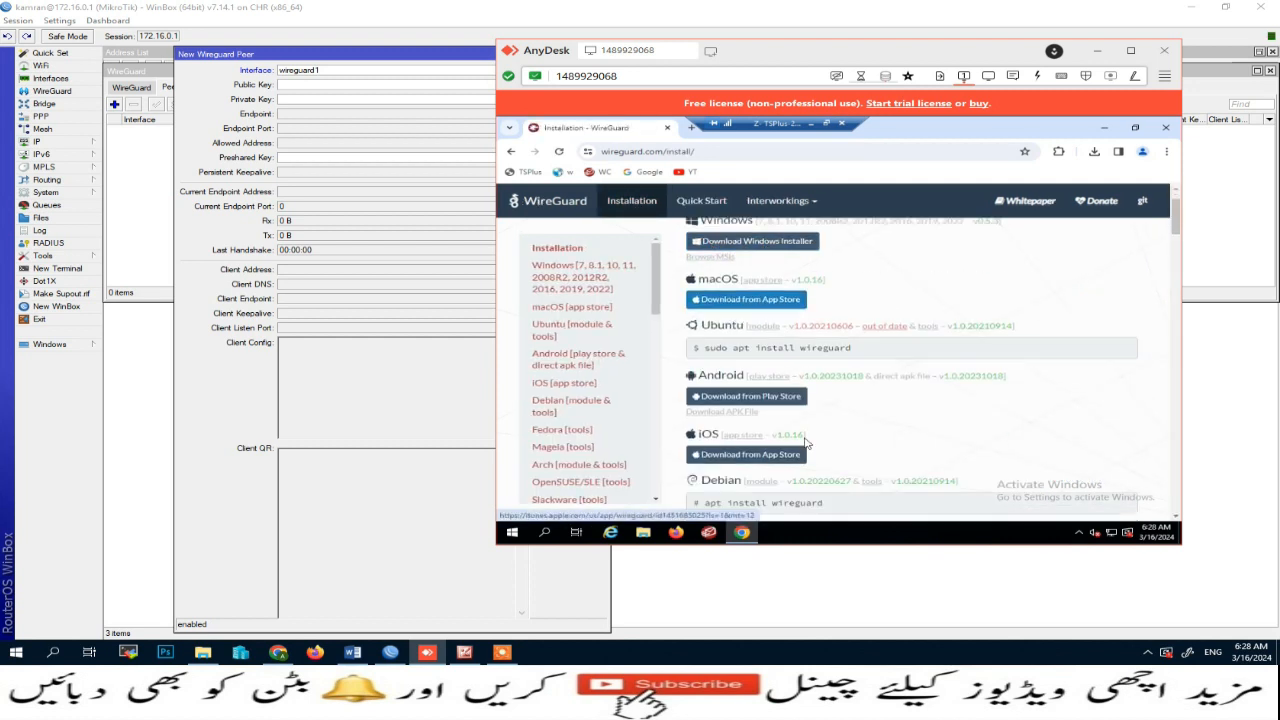
scroll(734, 443, "down", 1)
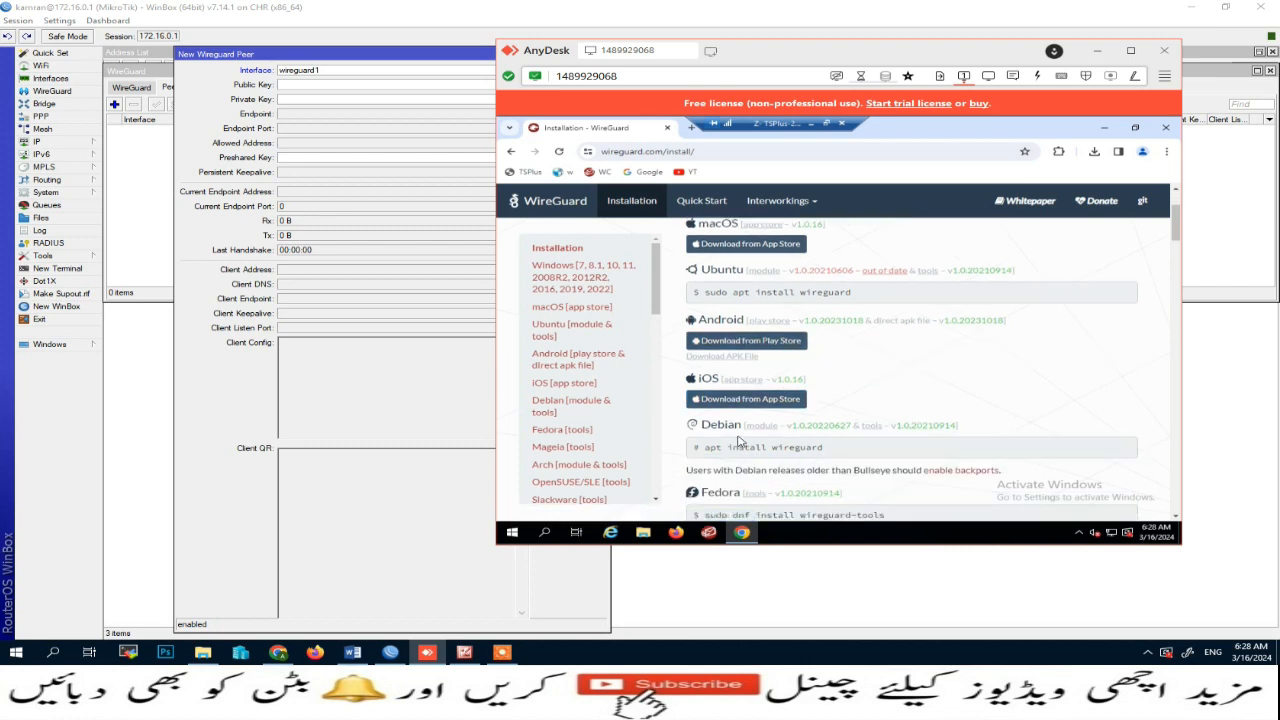
scroll(740, 440, "down", 2)
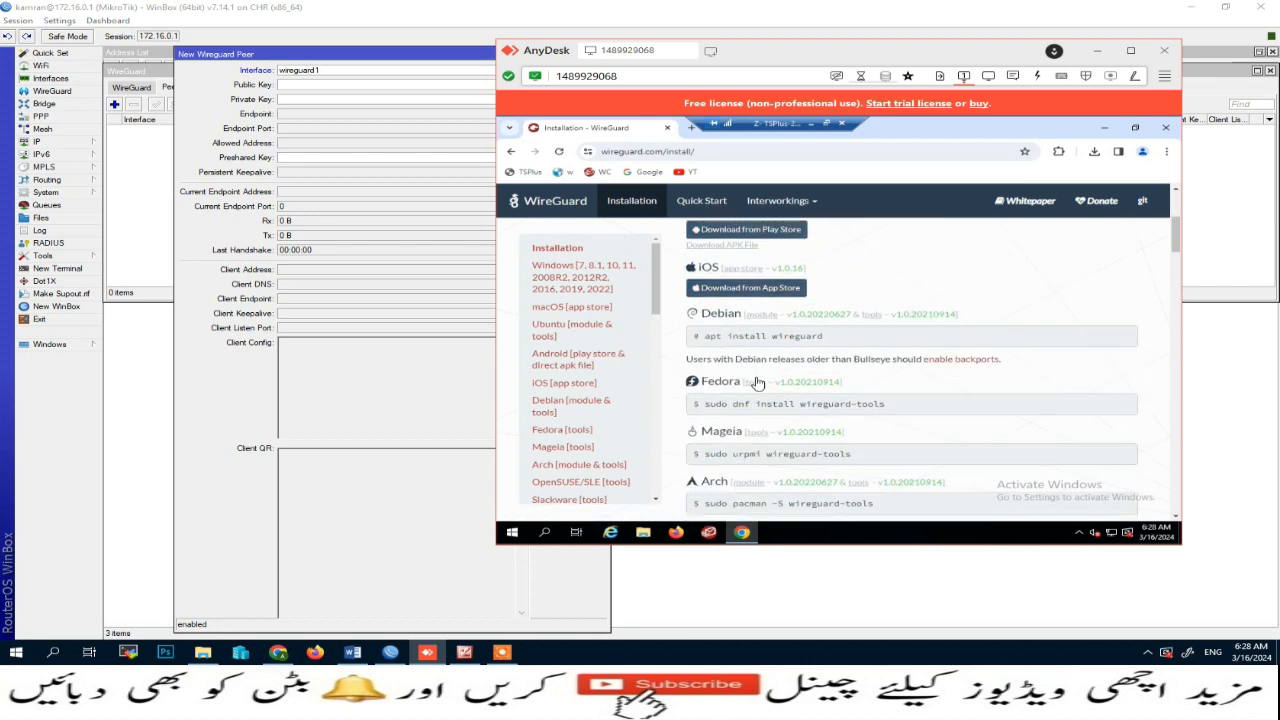
scroll(760, 360, "down", 1)
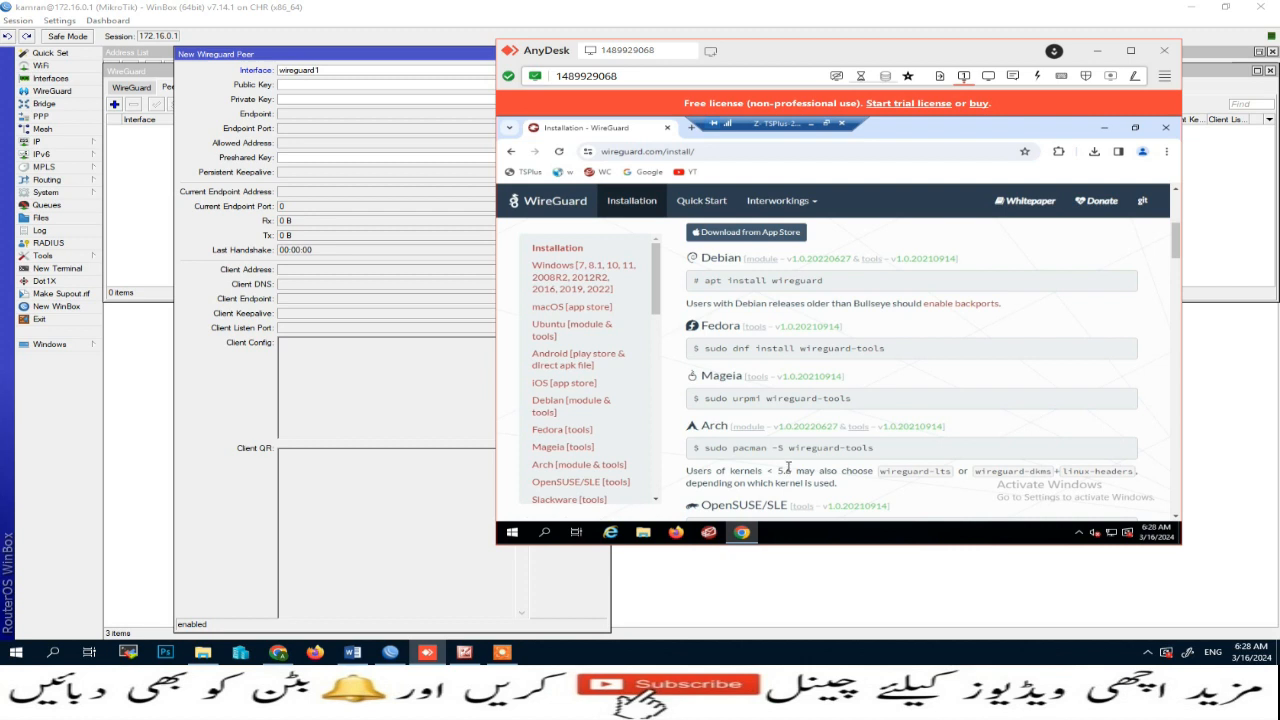
scroll(788, 467, "up", 5)
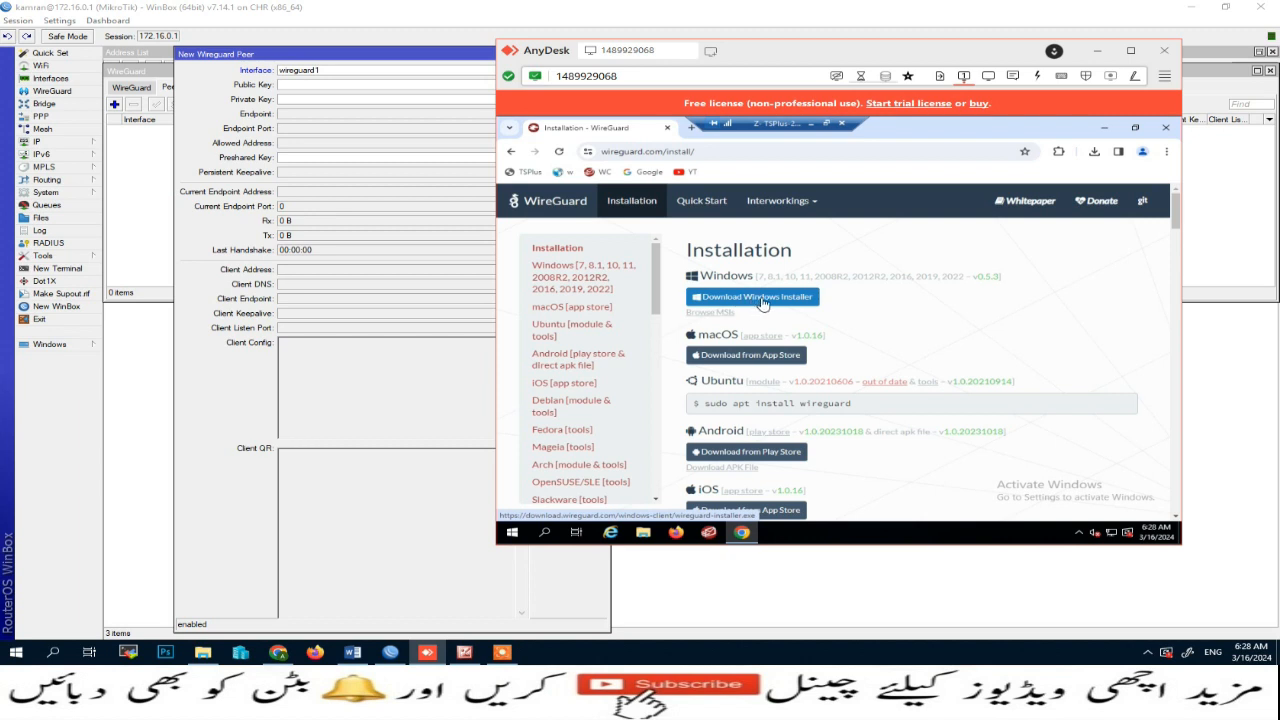
left_click(772, 297)
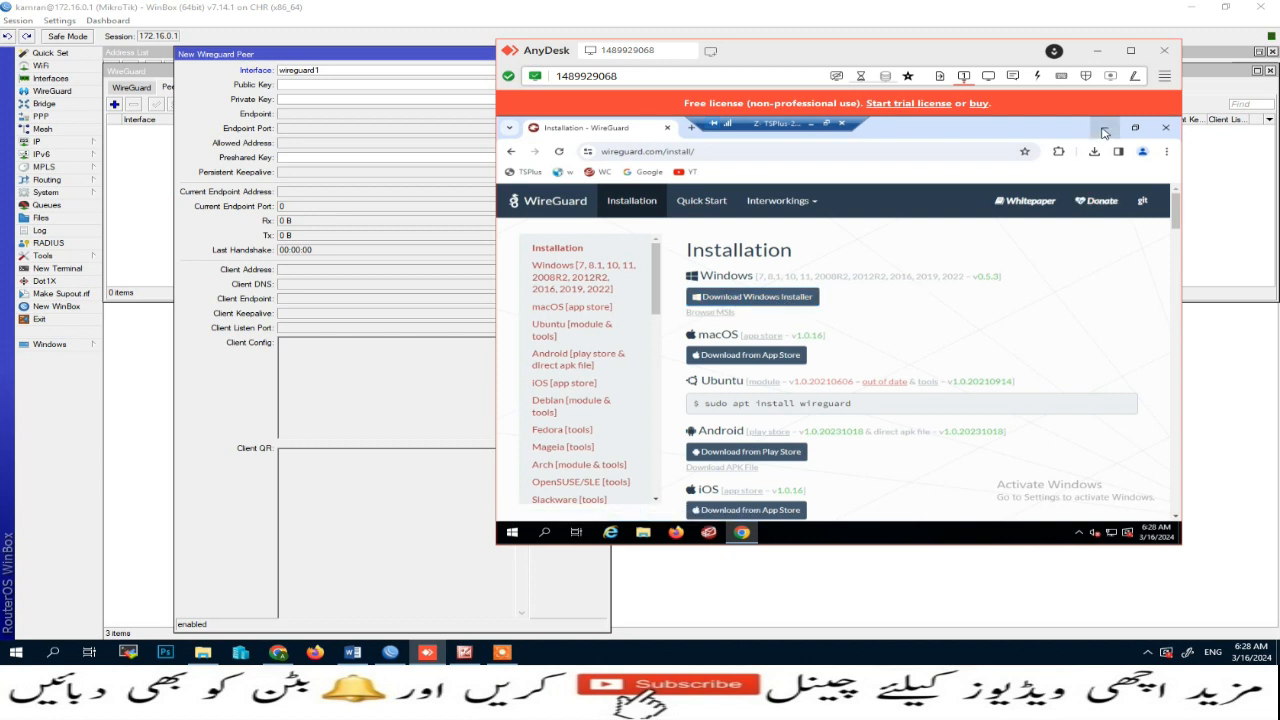
left_click(1104, 128)
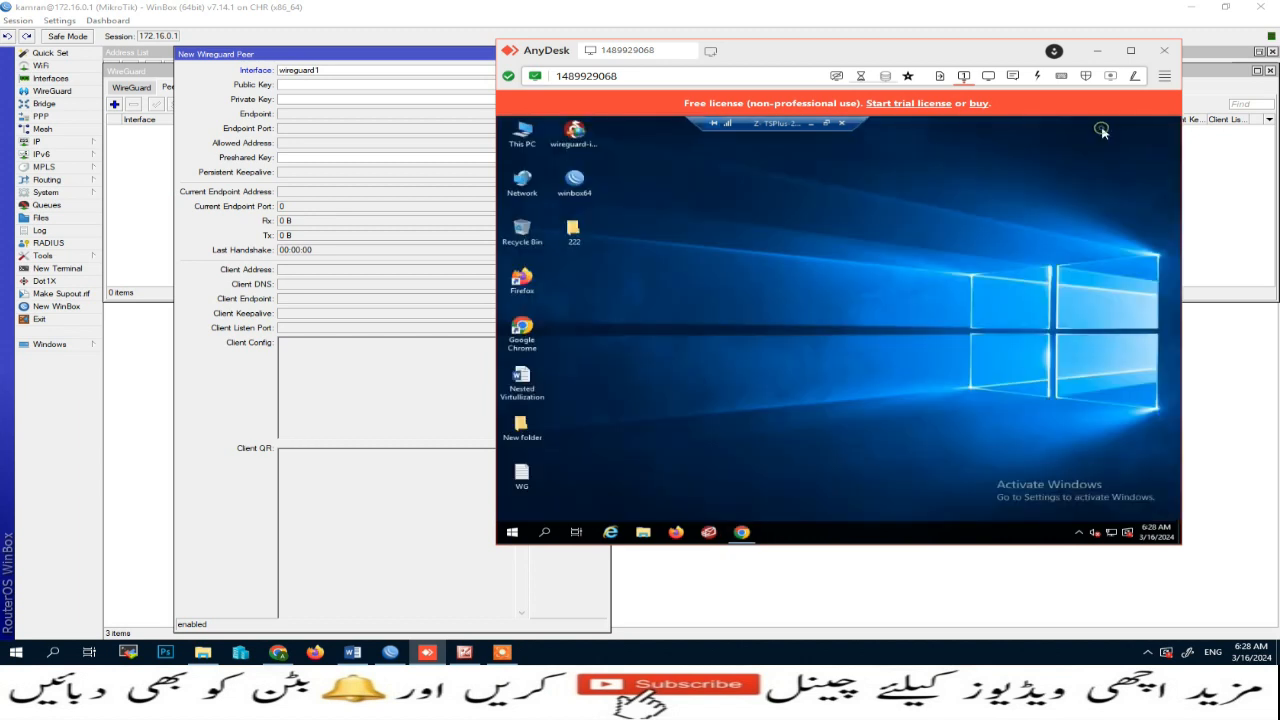
Step: Run the downloaded WireGuard installer on the remote desktop to install and open the WireGuard client
double_click(576, 134)
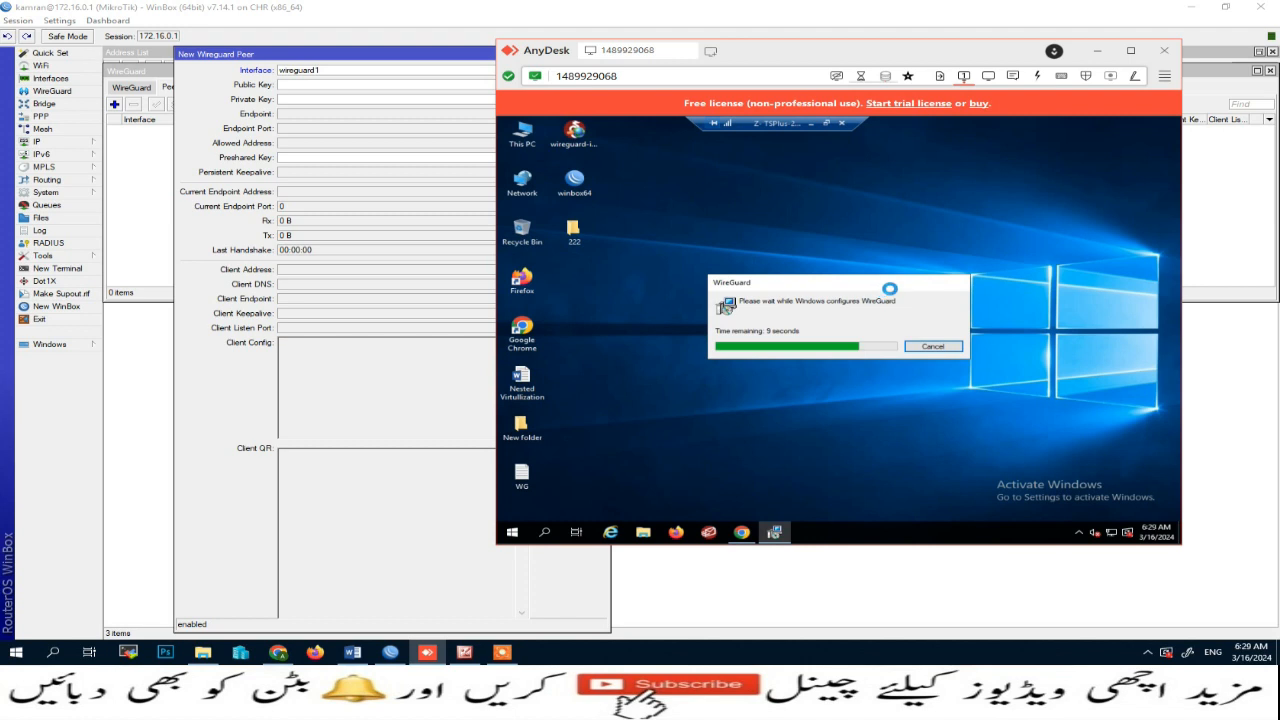
left_click_drag(892, 282, 822, 254)
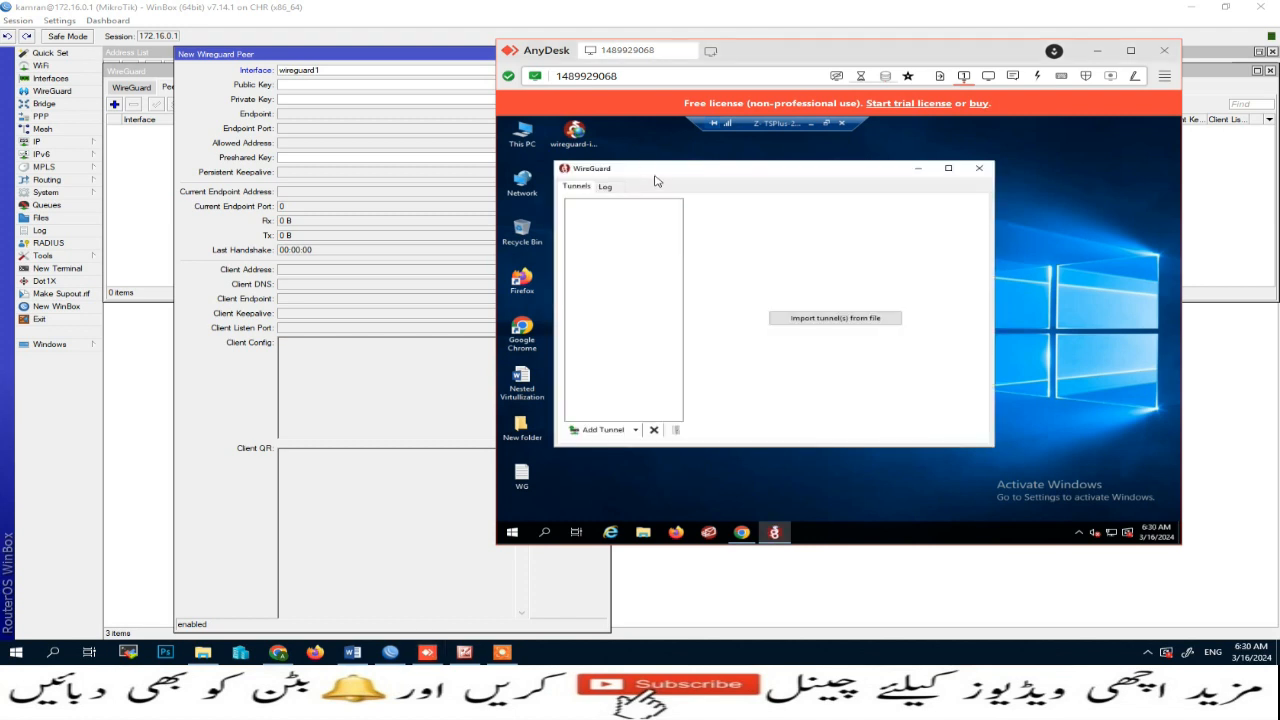
mouse_move(656, 172)
left_mouse_down()
mouse_move(666, 162)
mouse_move(670, 175)
left_mouse_up()
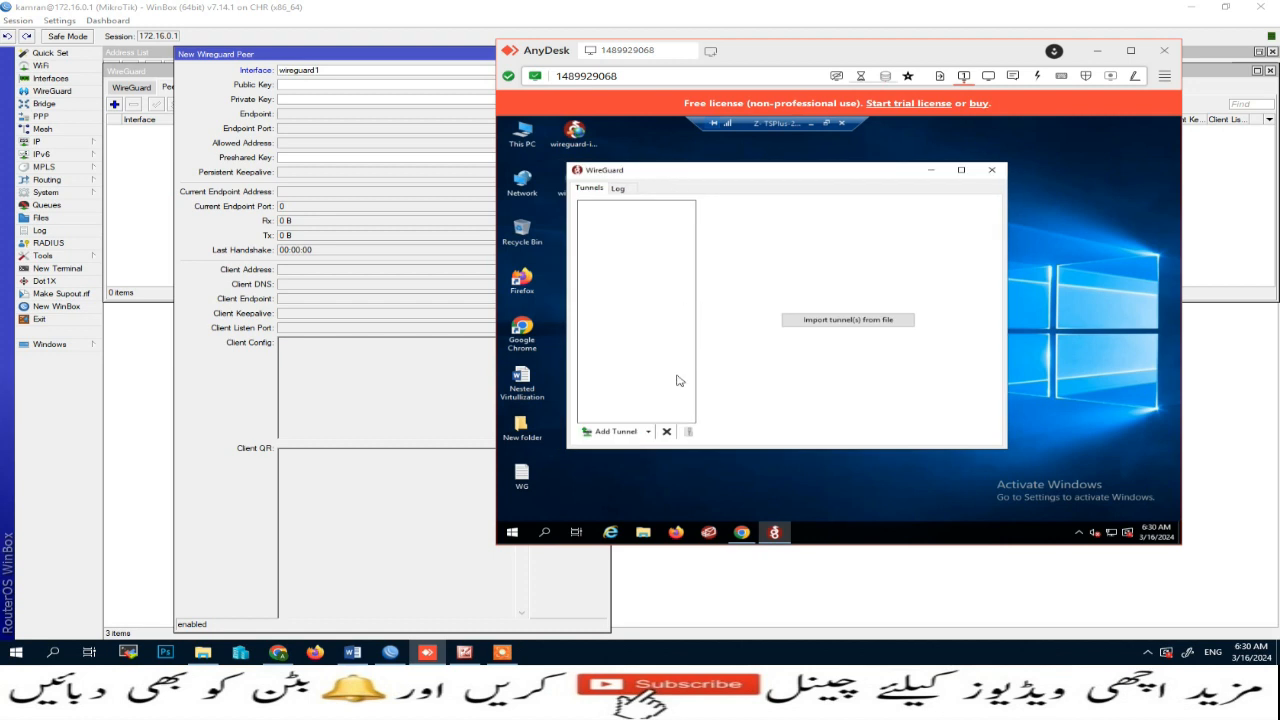
Step: Add an empty tunnel in the WireGuard client and copy its generated public key
left_click(648, 432)
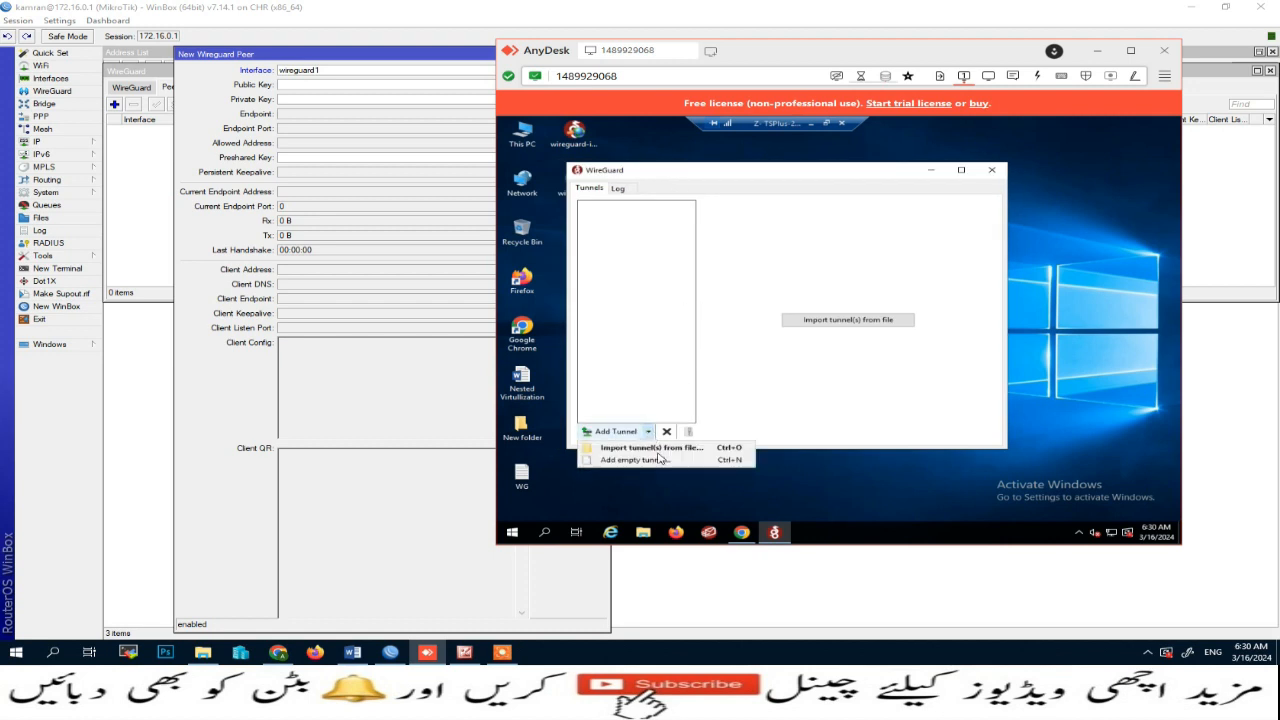
left_click(669, 463)
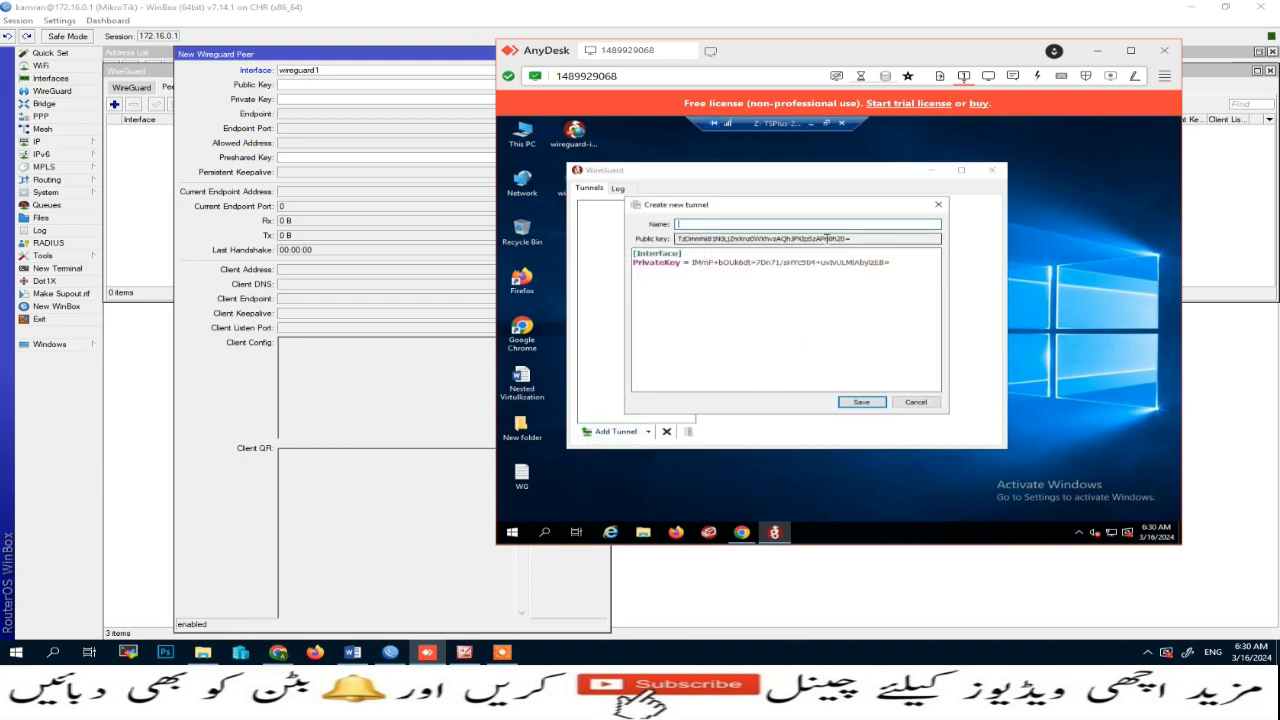
left_click_drag(863, 238, 672, 240)
right_click(697, 243)
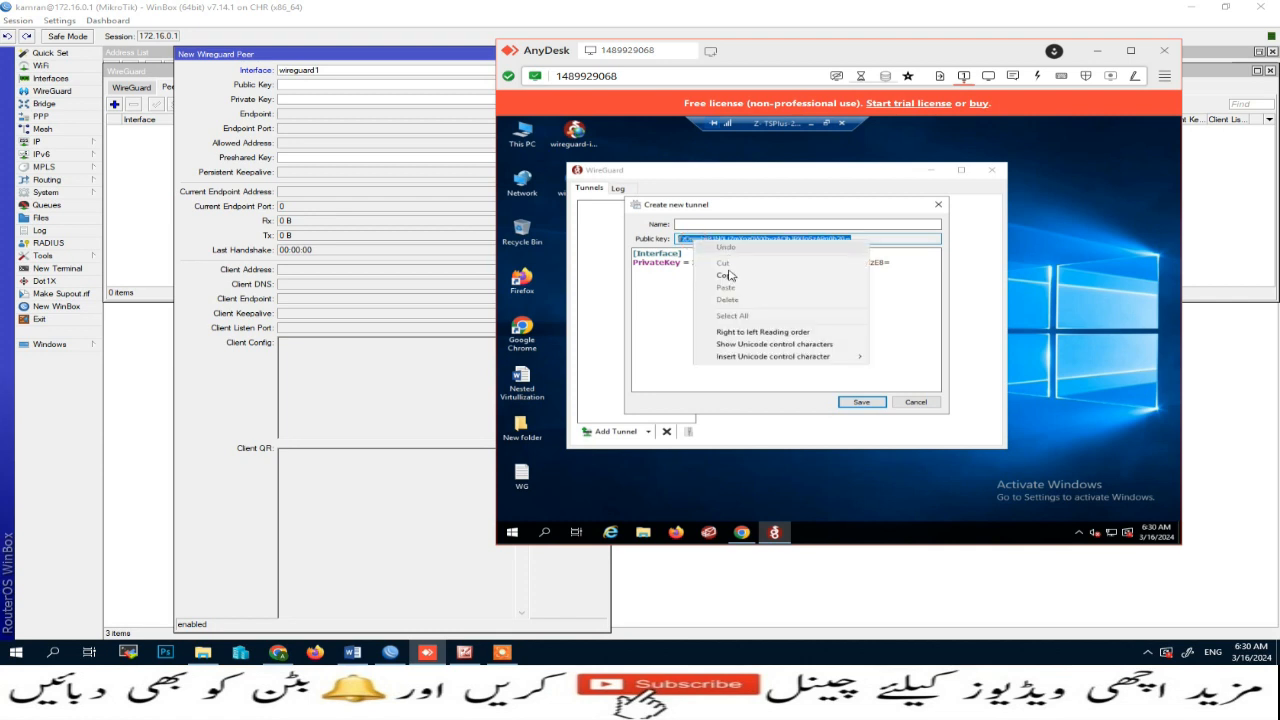
left_click(729, 279)
Step: Paste the client's public key into the new peer's Public Key field in WinBox
left_click_drag(752, 60, 854, 56)
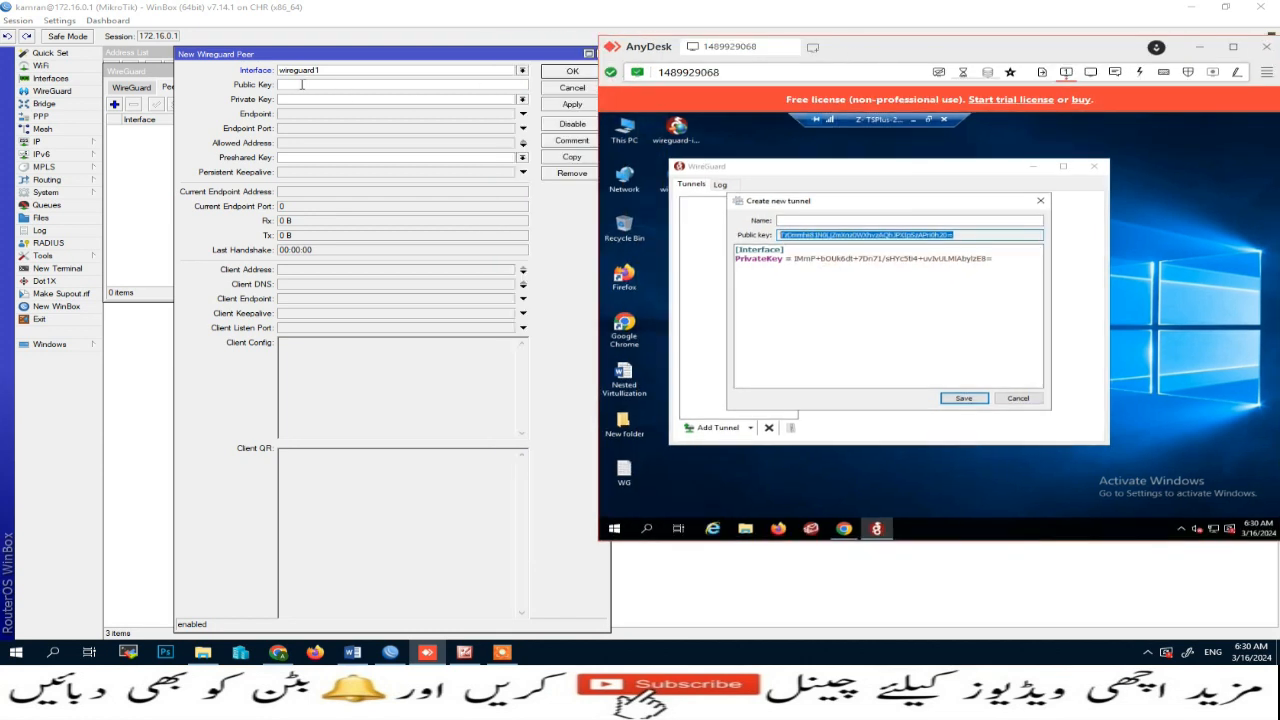
left_click(302, 84)
right_click(302, 85)
left_click(345, 125)
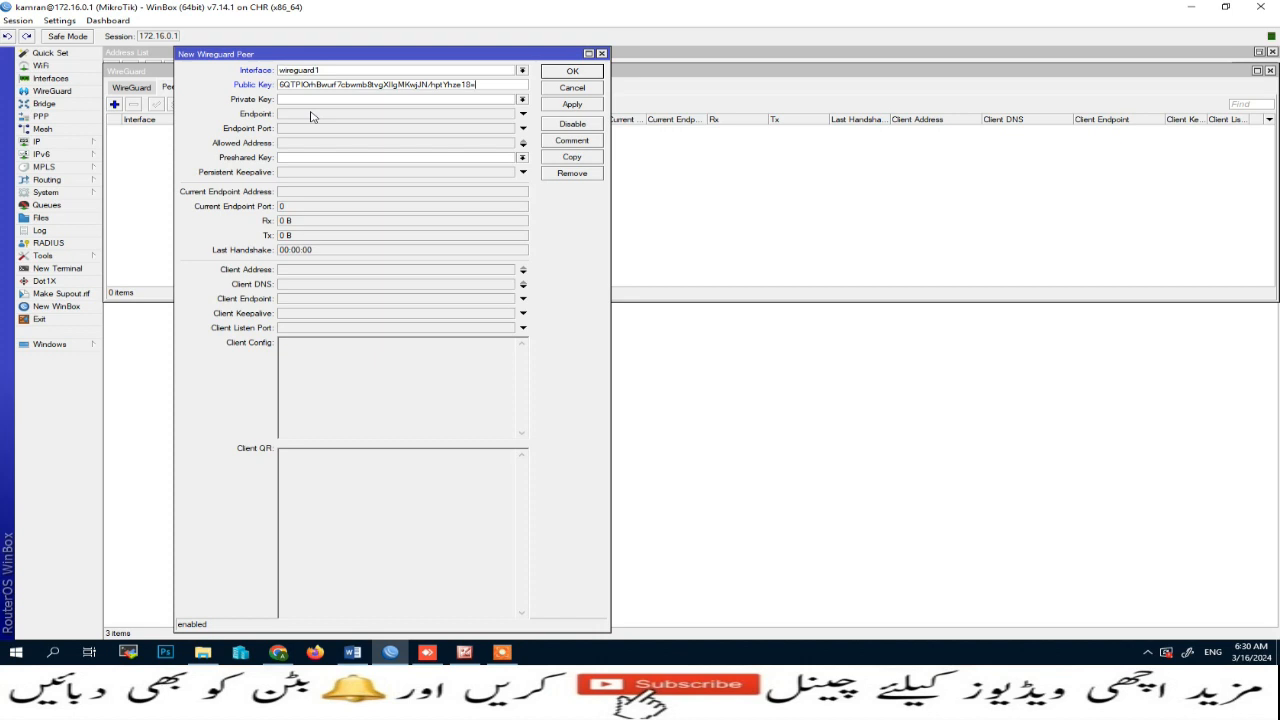
Step: Set the peer's allowed address to 10.10.10.2/32 and apply the peer
left_click(305, 117)
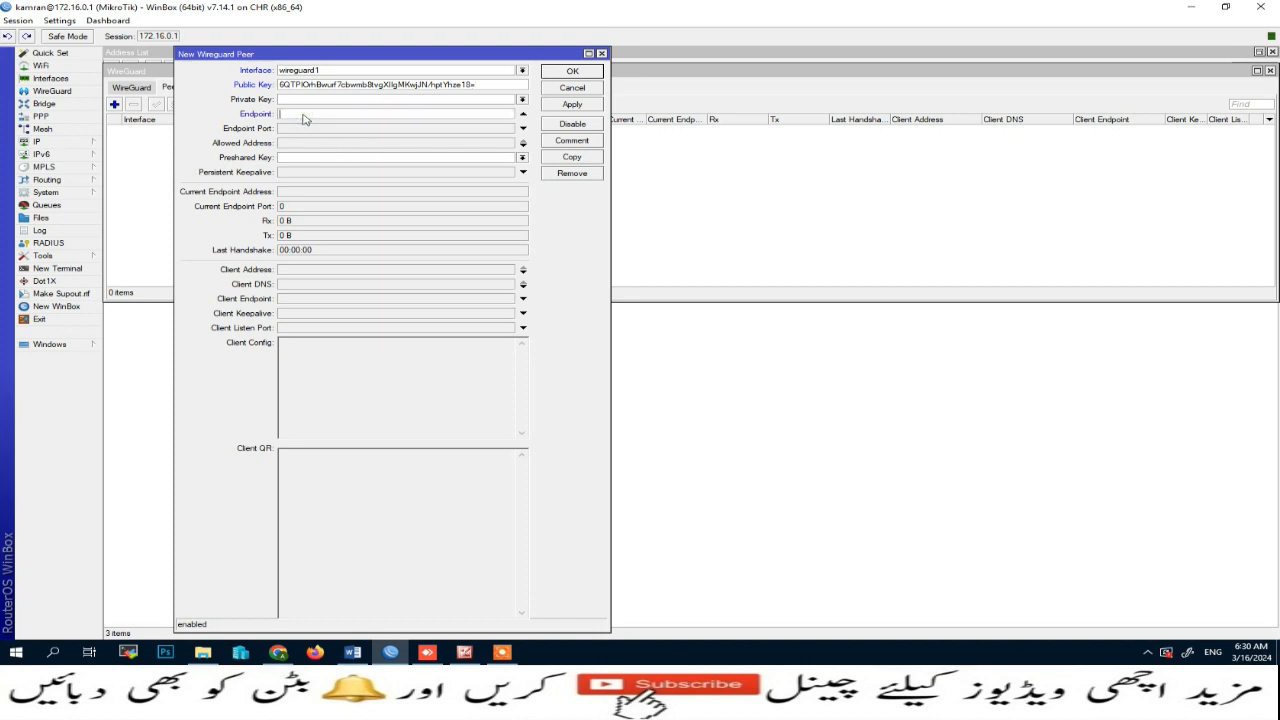
left_click(522, 113)
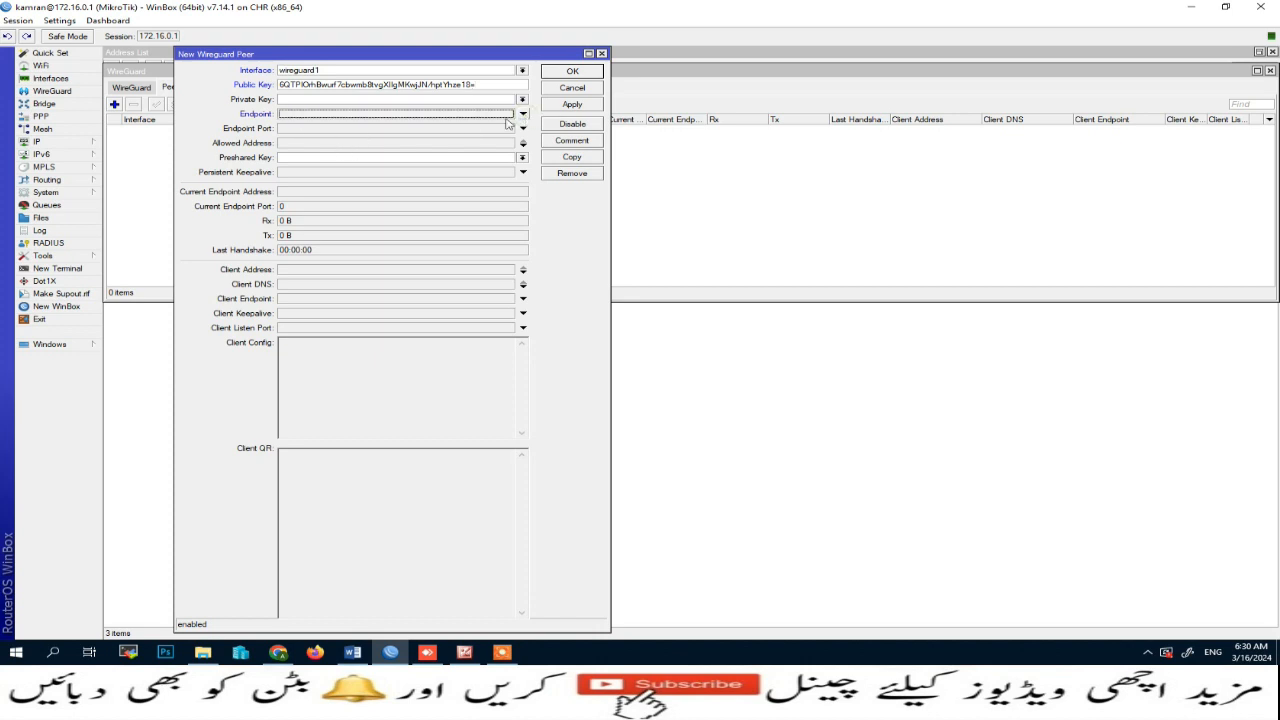
left_click(300, 145)
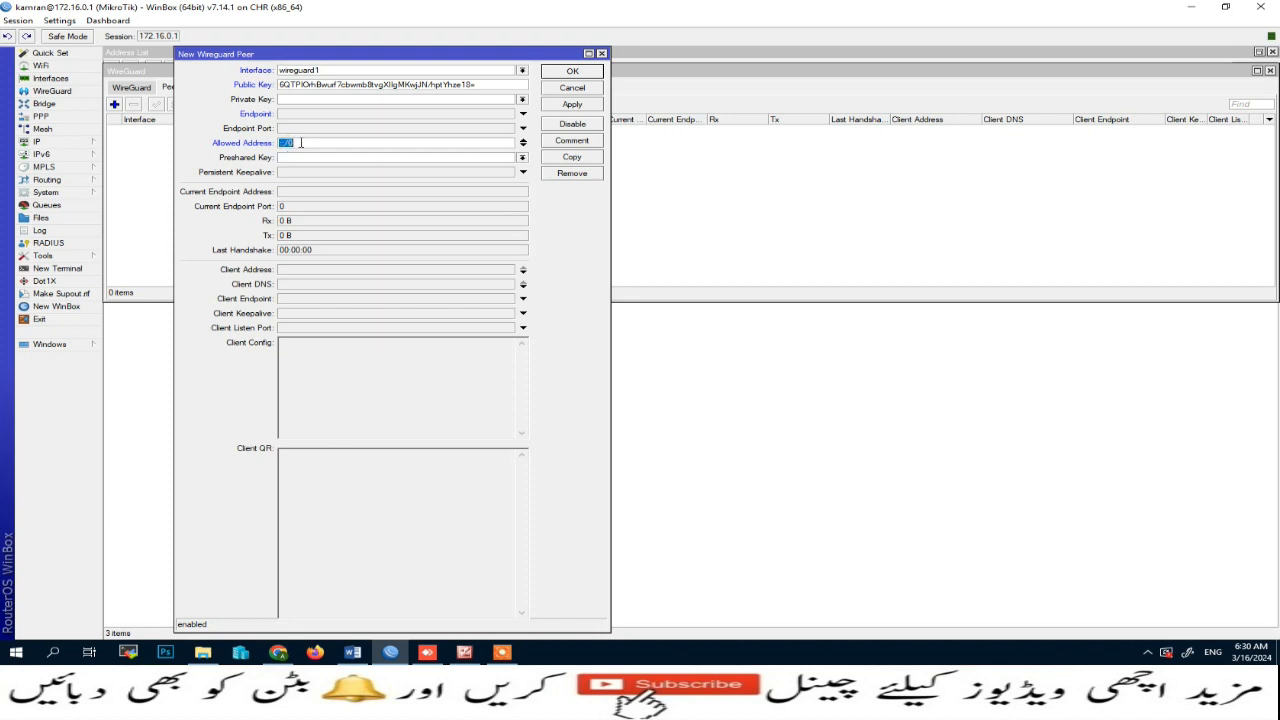
type("10.10.10.2/32")
left_click(573, 105)
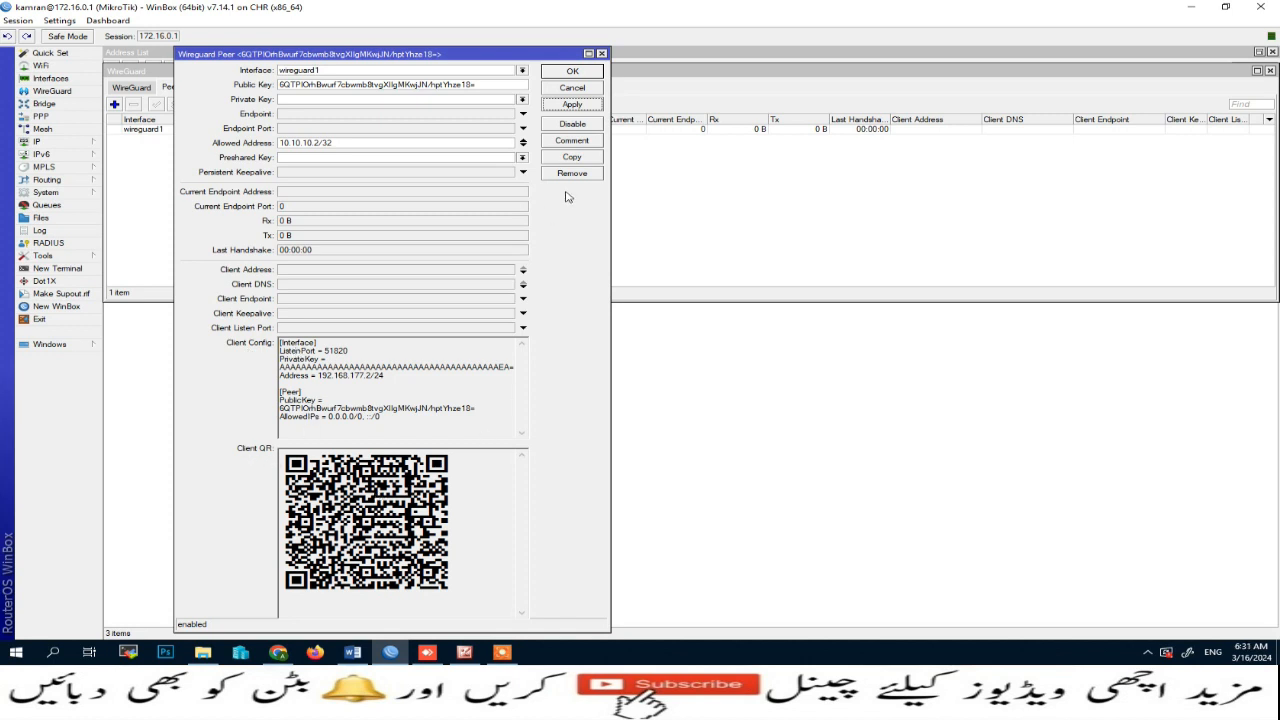
Step: Comment the peer as 'Wire Guard Peer' and close the peer dialog
left_click(560, 141)
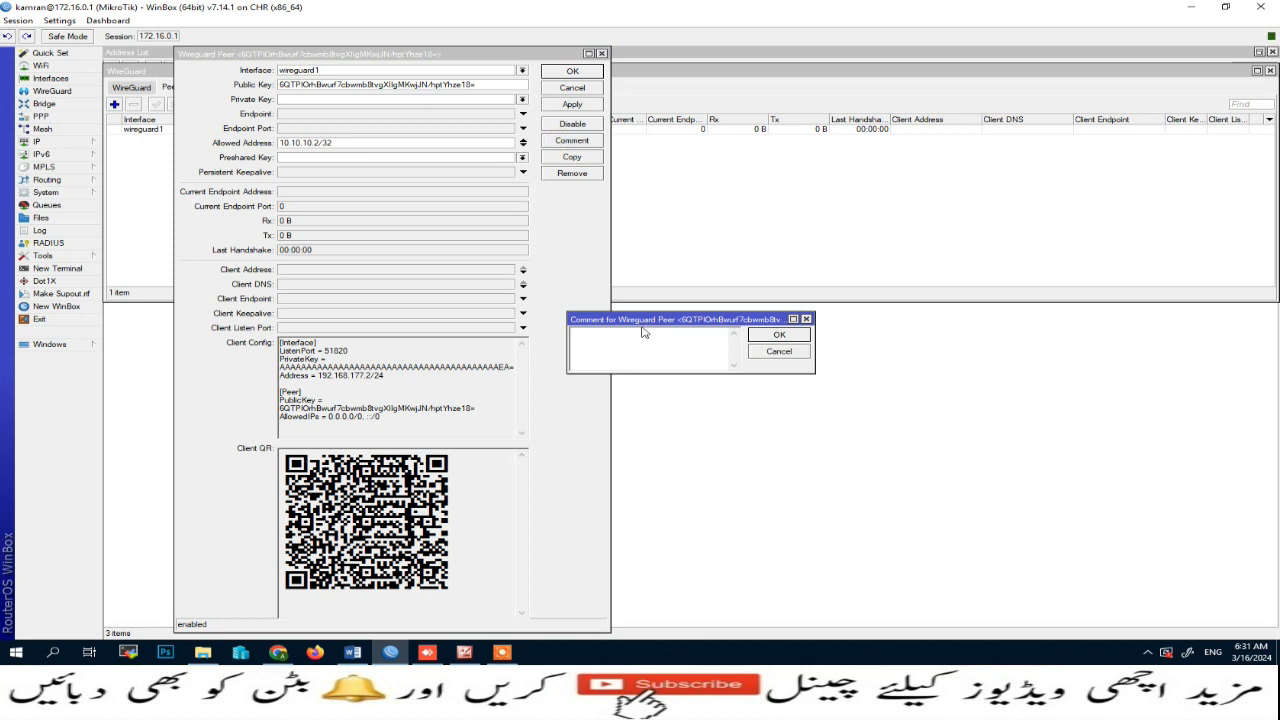
left_click_drag(646, 320, 350, 162)
left_click(339, 180)
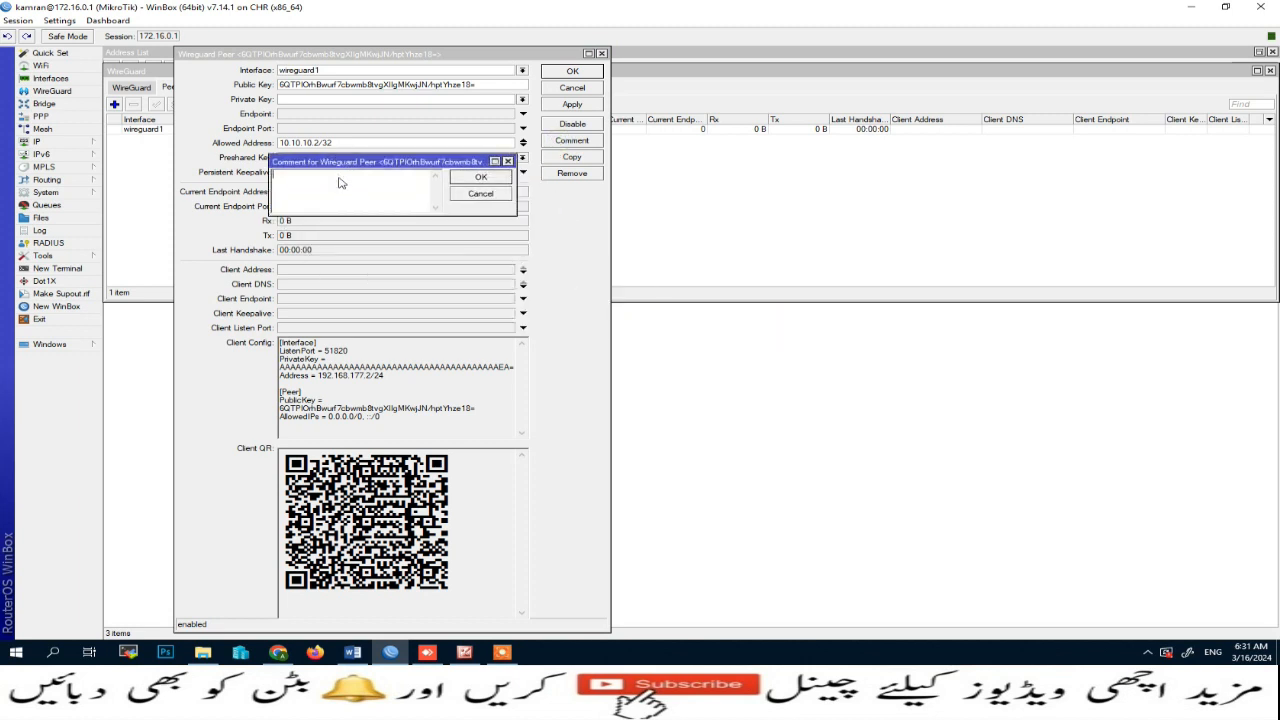
type("Wire Guard Peer")
left_click(483, 180)
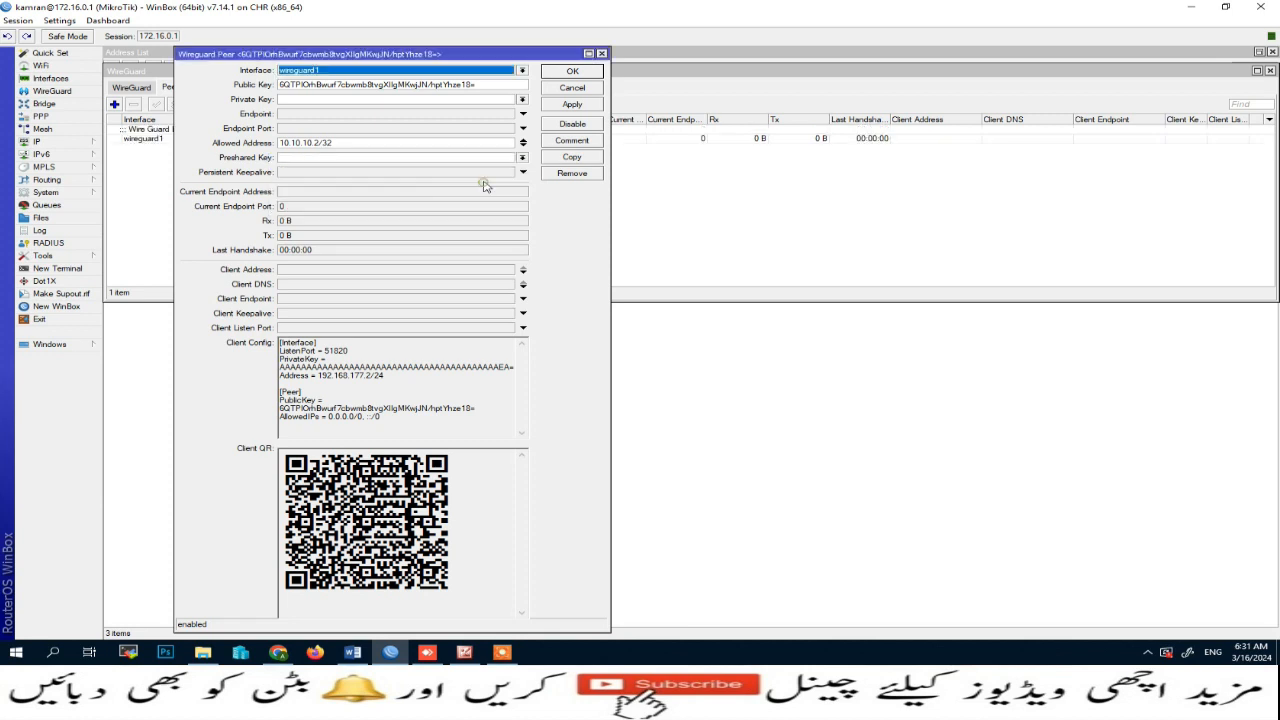
left_click(572, 72)
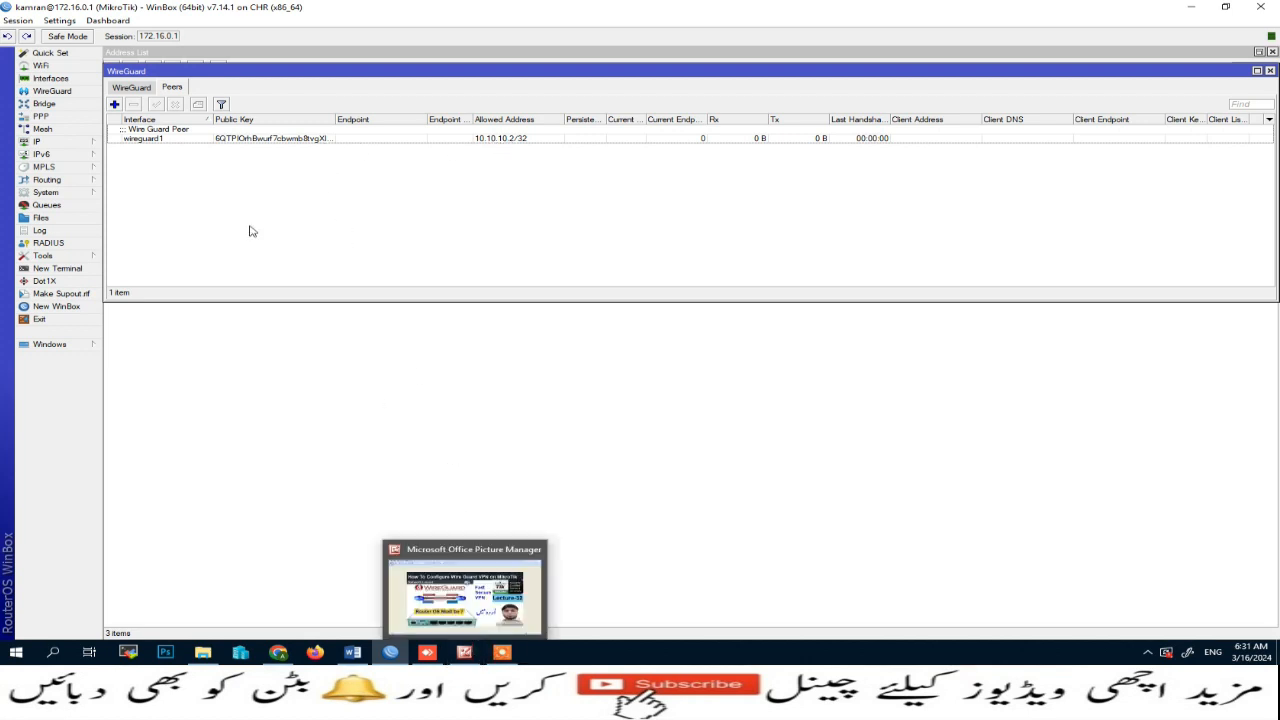
Step: Open the wireguard1 interface, copy its public key, close it and switch back to the AnyDesk session
left_click(130, 88)
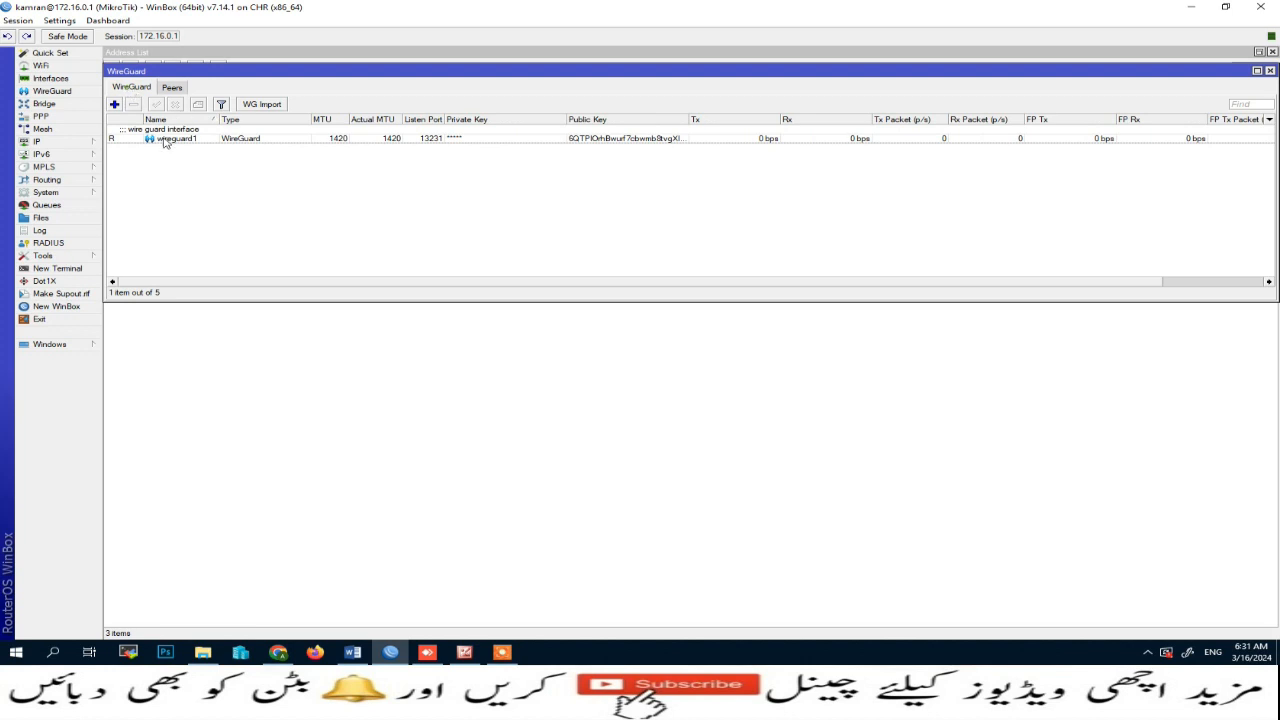
double_click(163, 140)
left_click_drag(506, 181, 293, 183)
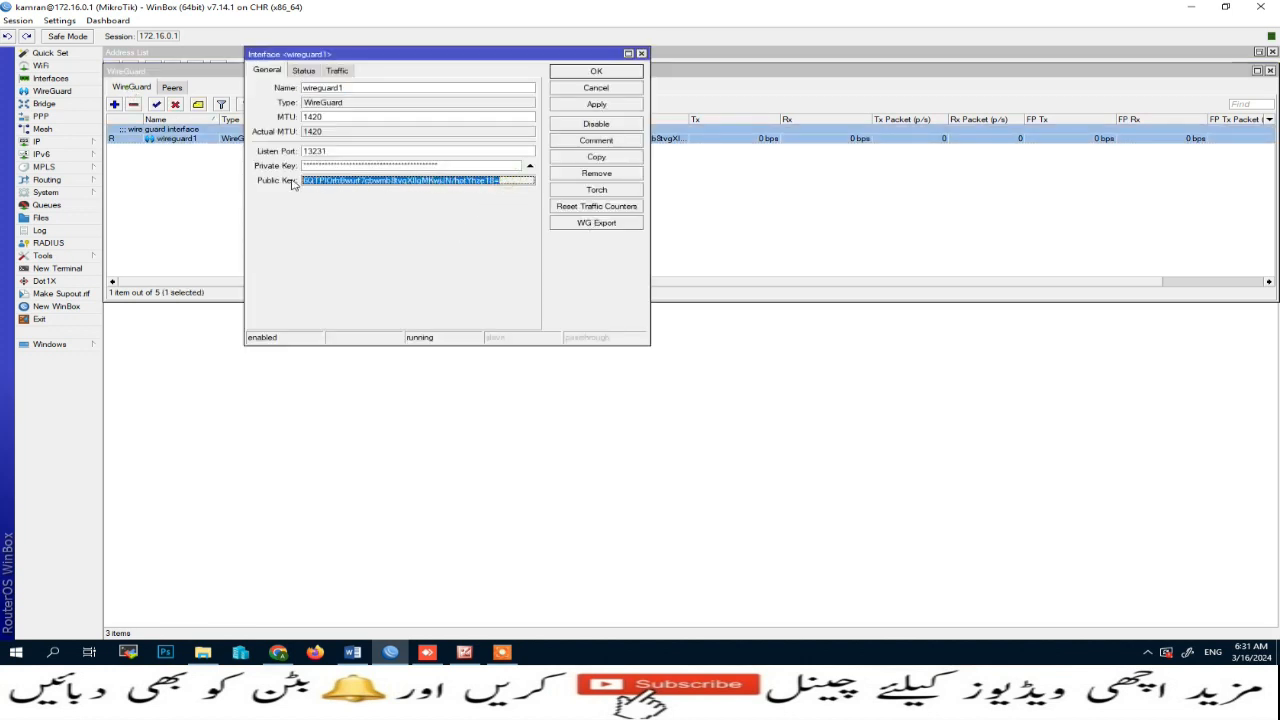
left_click(596, 71)
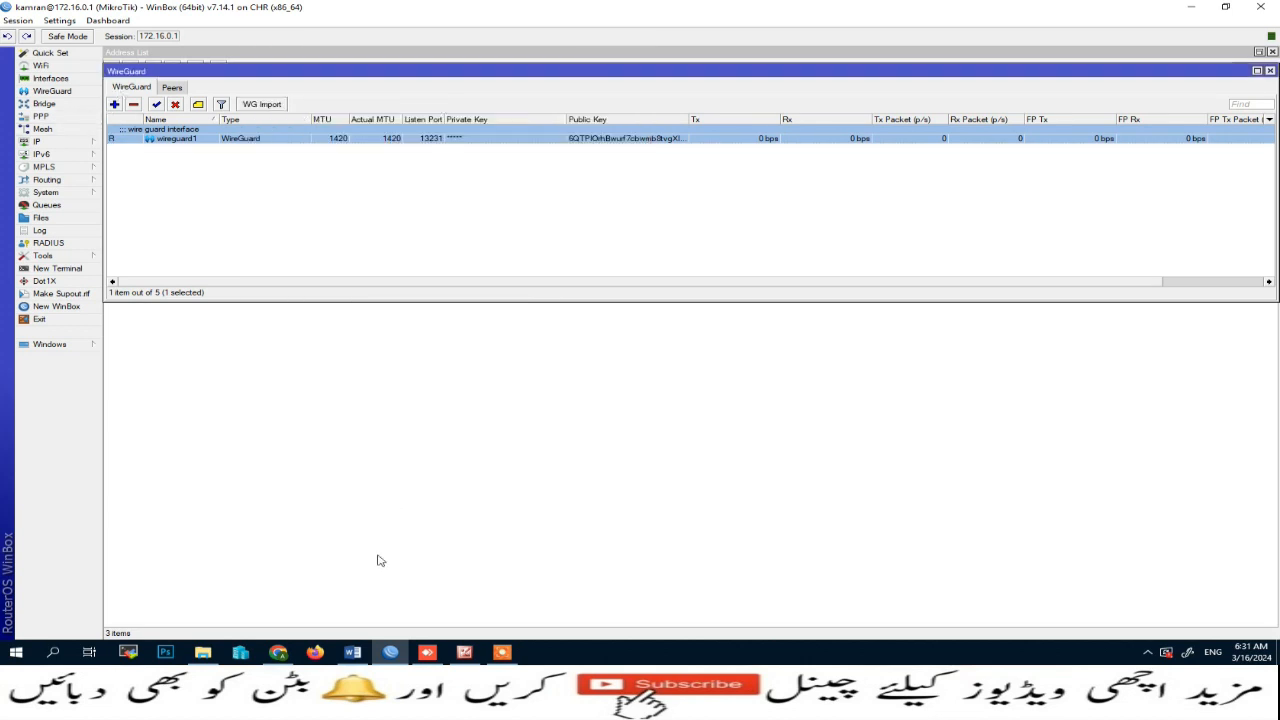
left_click(427, 652)
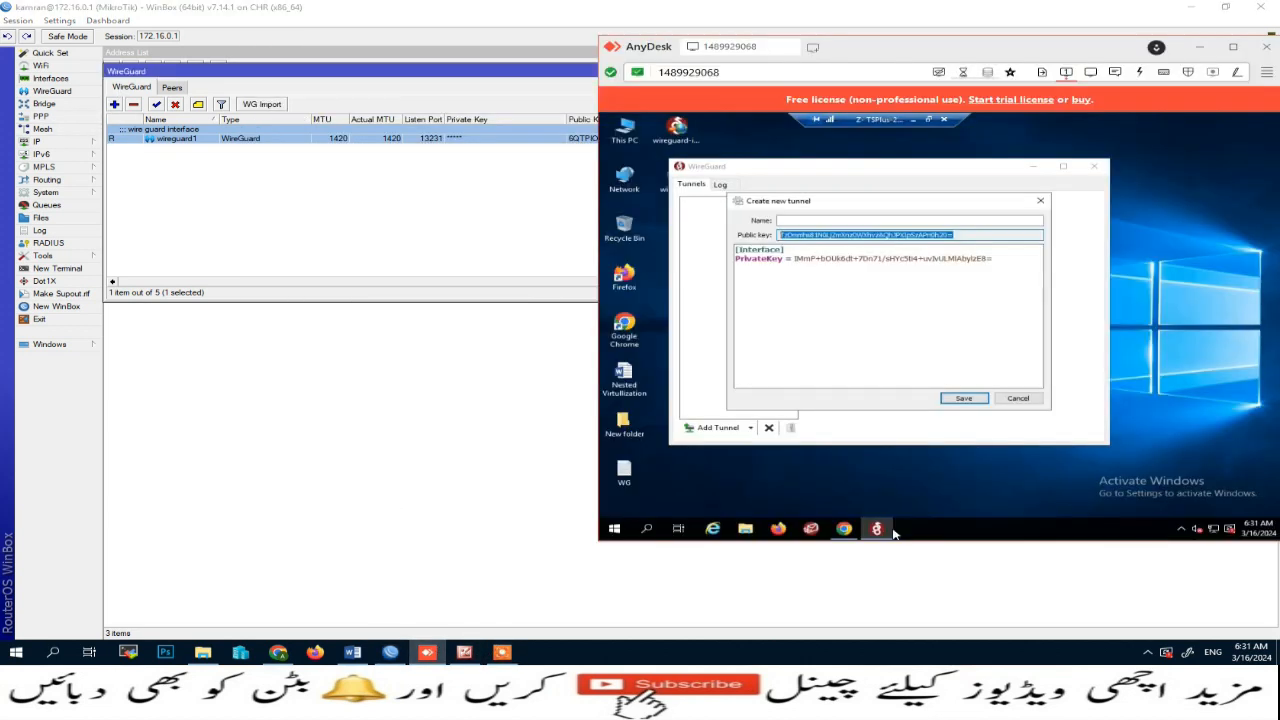
Step: Open the WG template file and paste its Address, DNS and Peer lines into the new tunnel's configuration
left_click(812, 276)
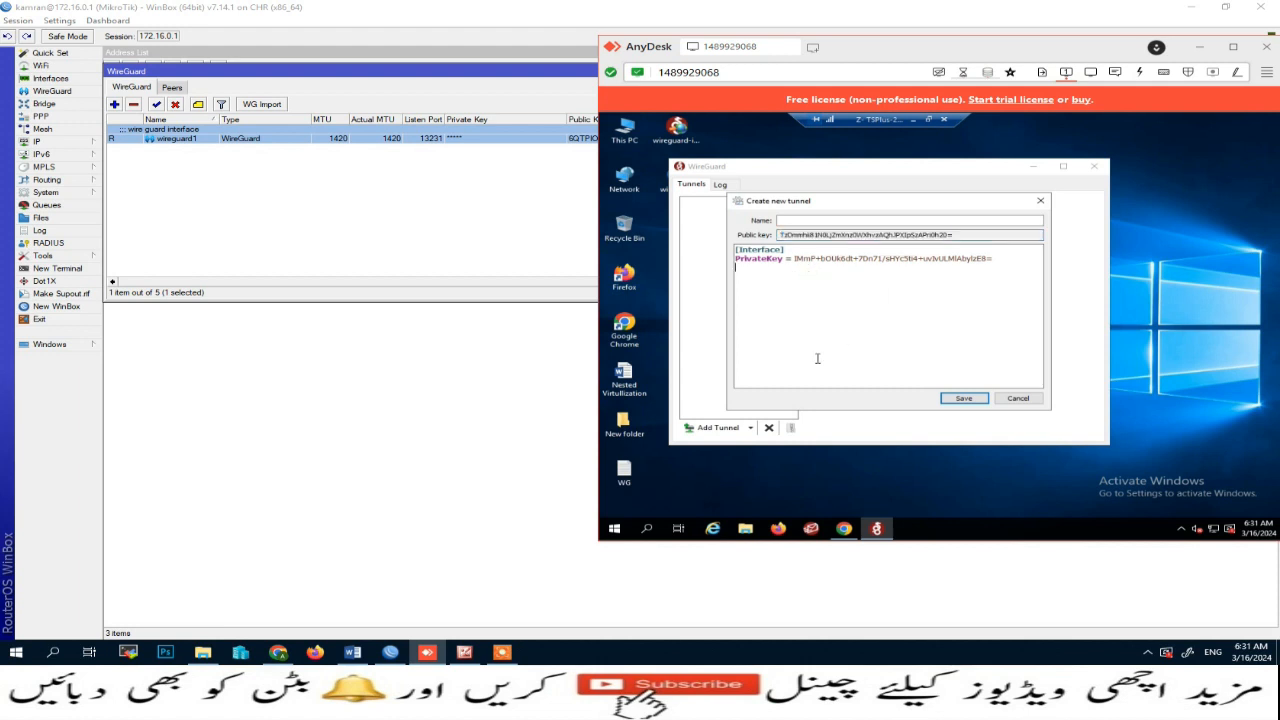
double_click(622, 478)
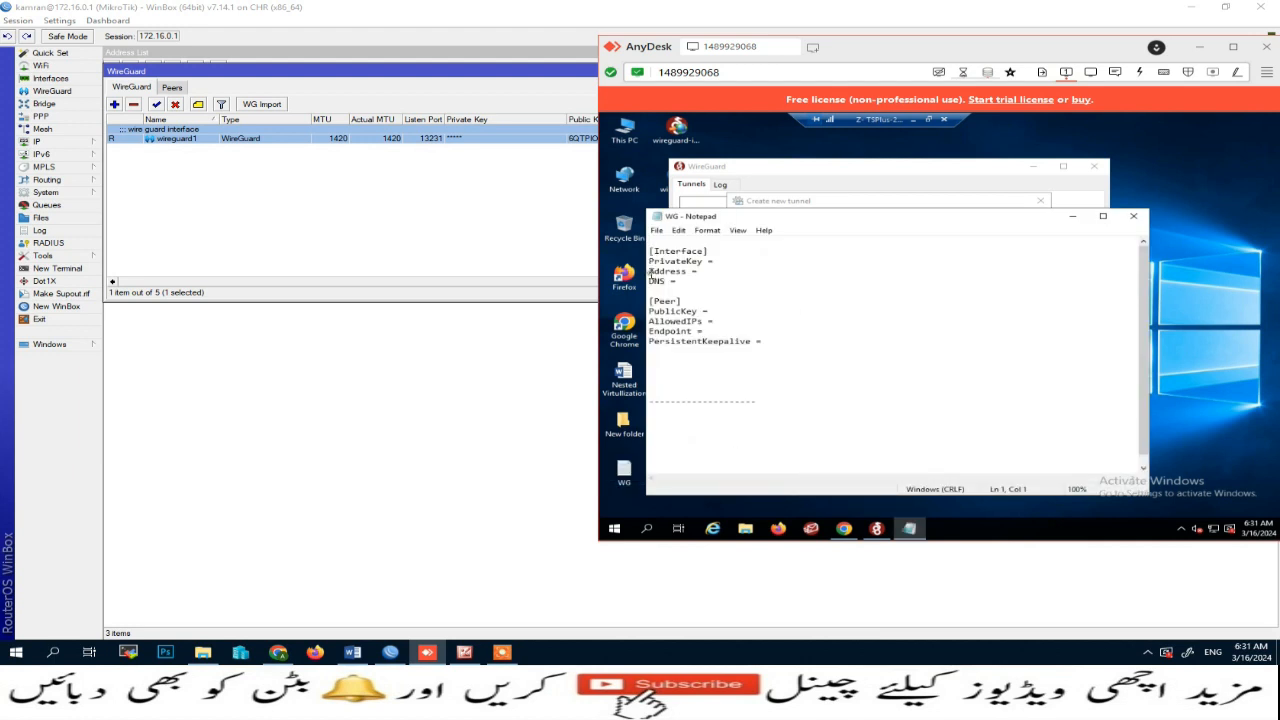
left_click_drag(650, 271, 773, 348)
key("ctrl+c")
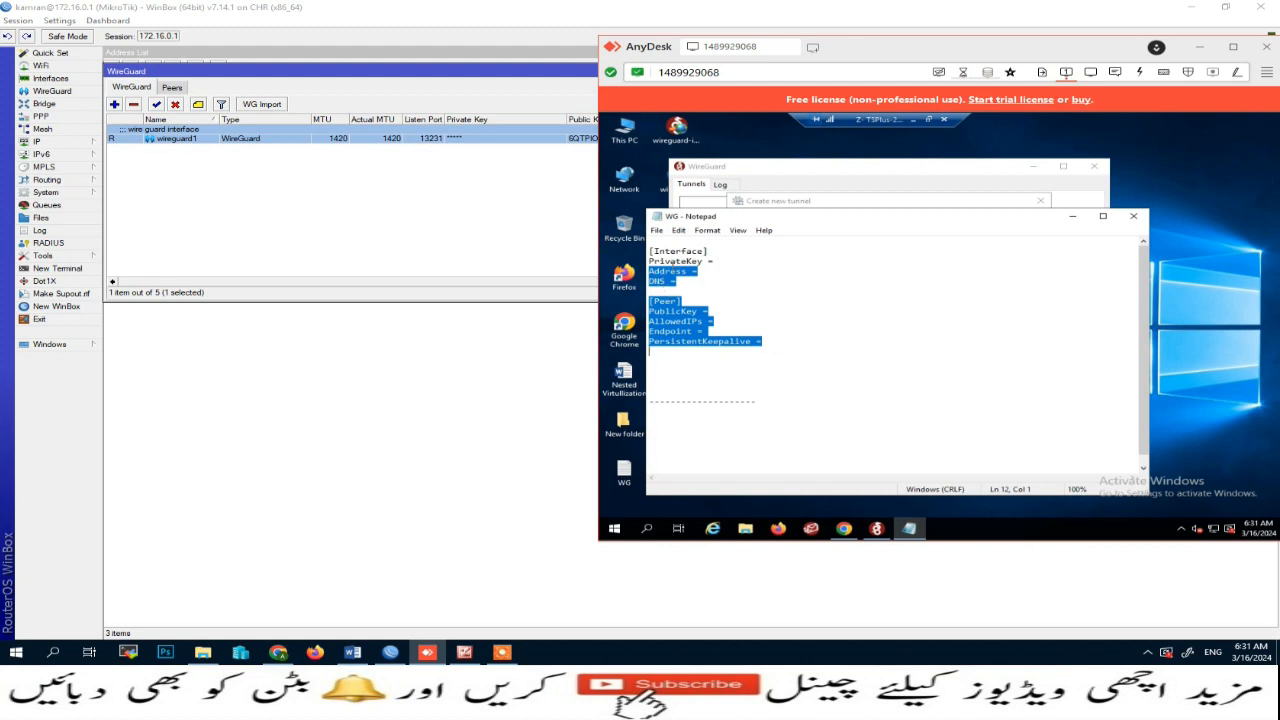
left_click(1072, 216)
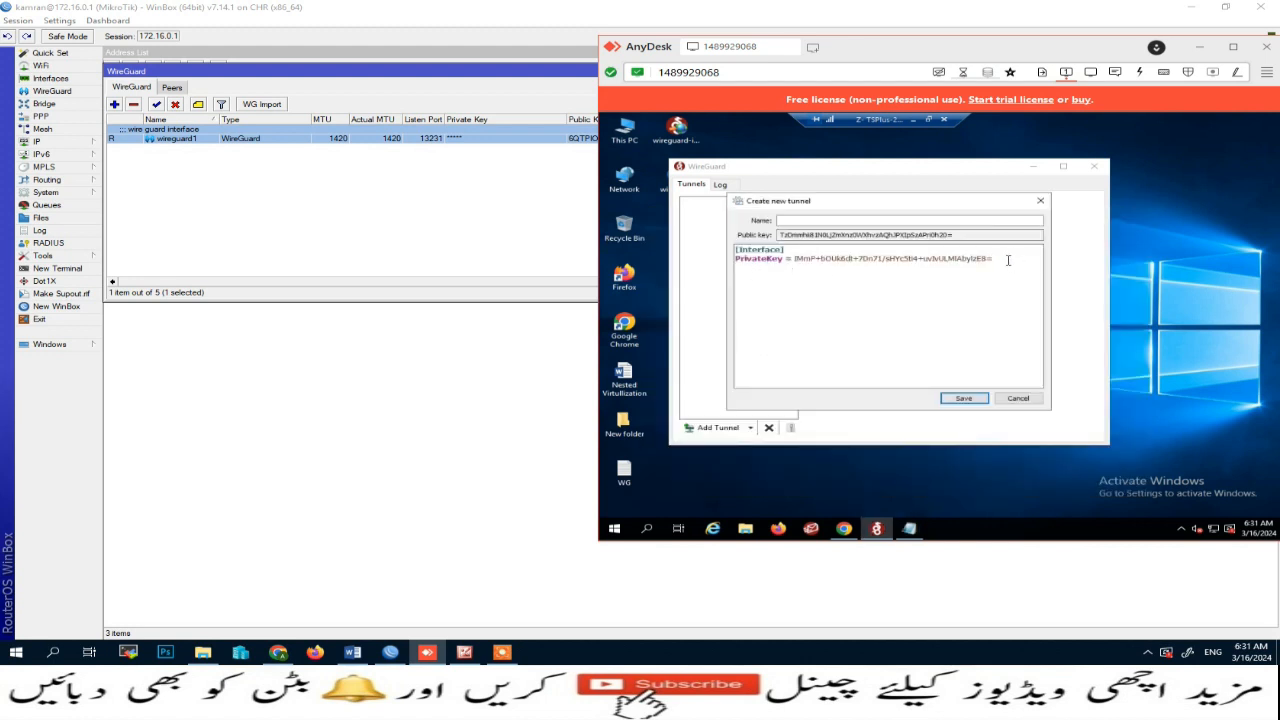
key("ctrl+v")
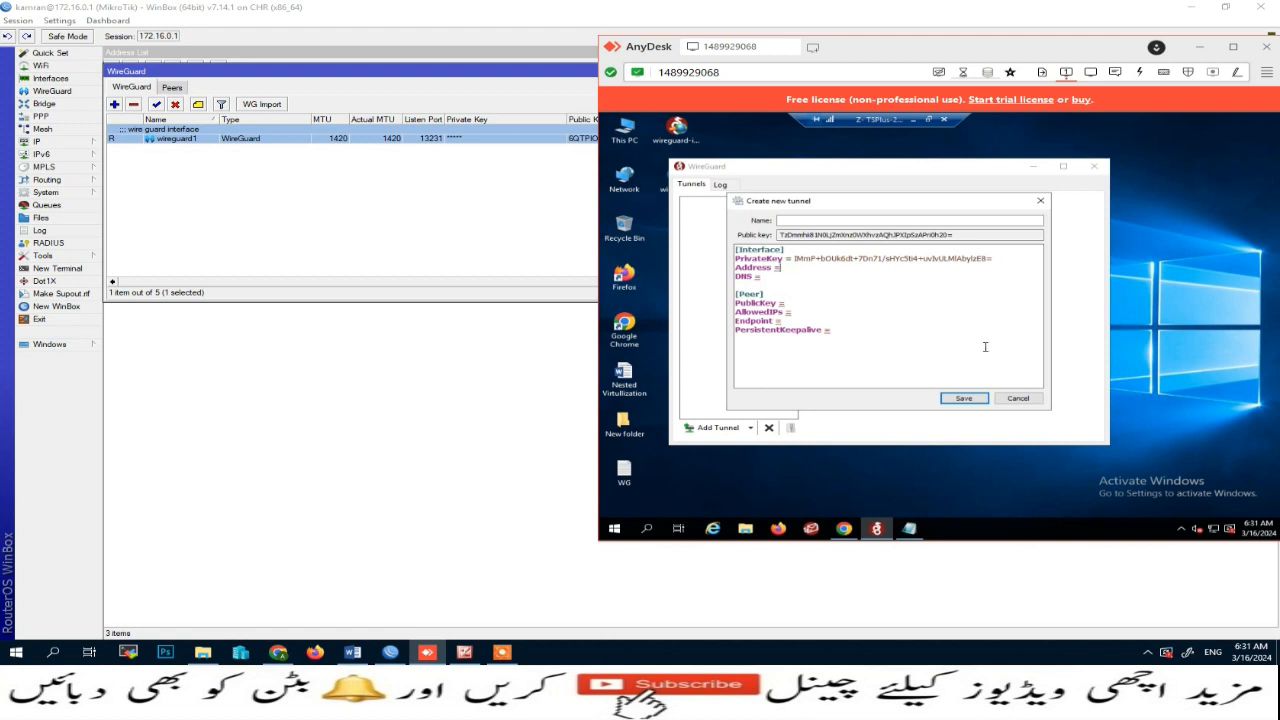
Step: Name the new client tunnel wg0
left_click(803, 220)
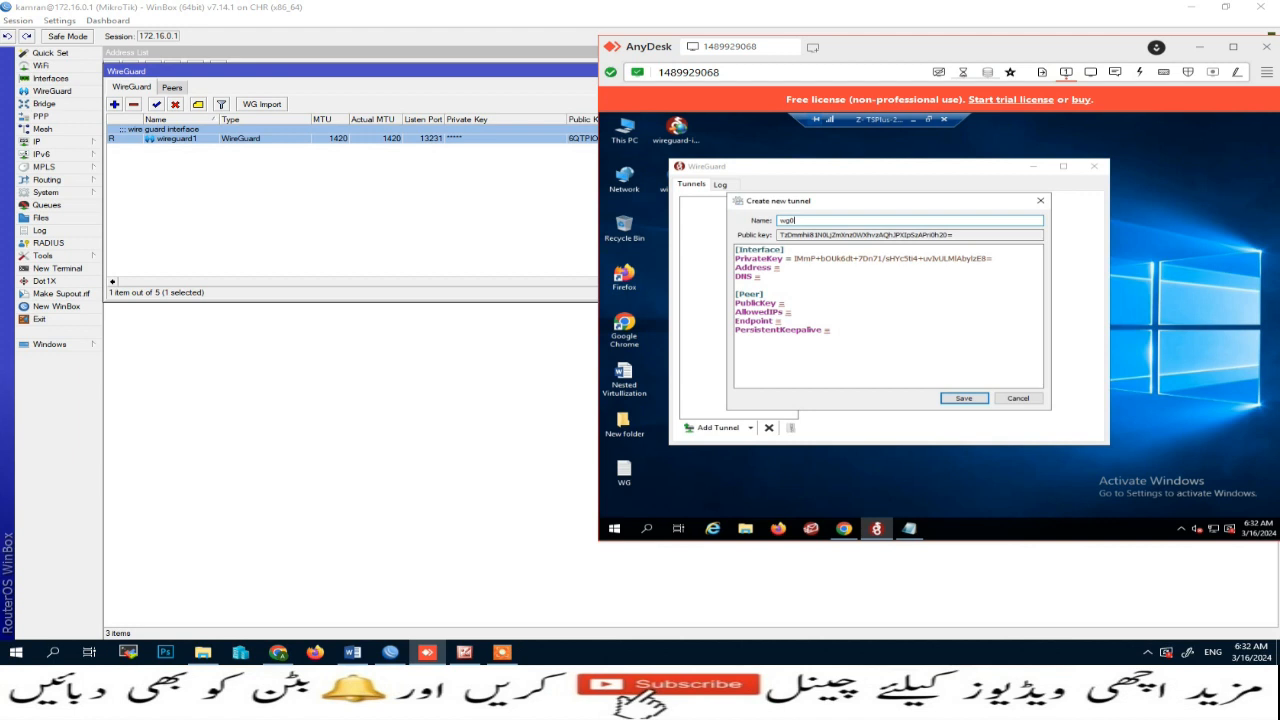
type("wg0")
left_click(792, 268)
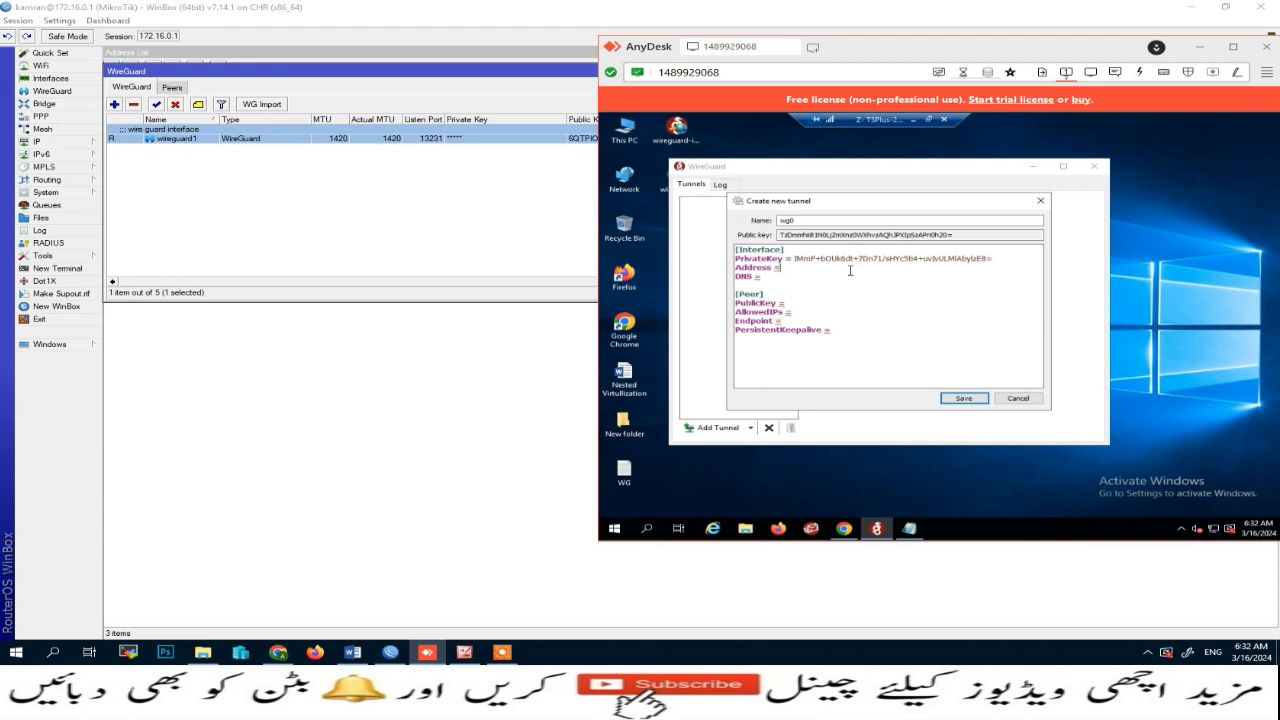
left_click(172, 88)
double_click(205, 140)
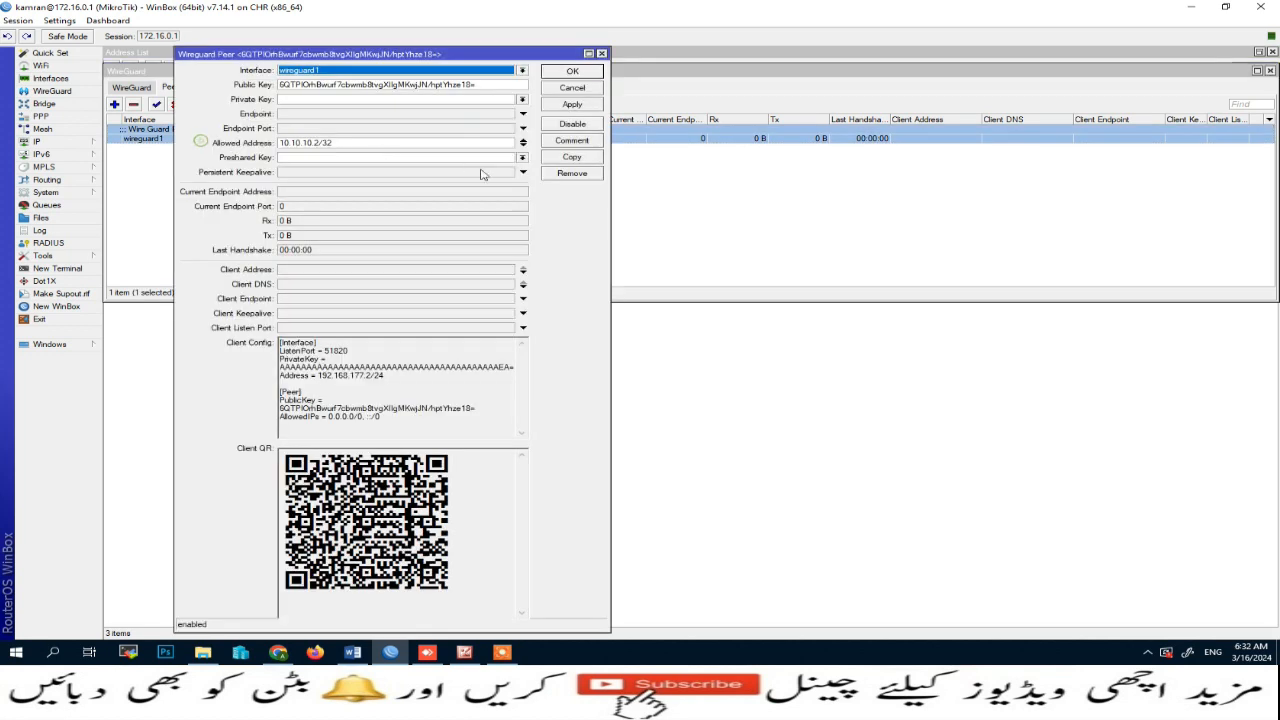
left_click_drag(344, 143, 278, 147)
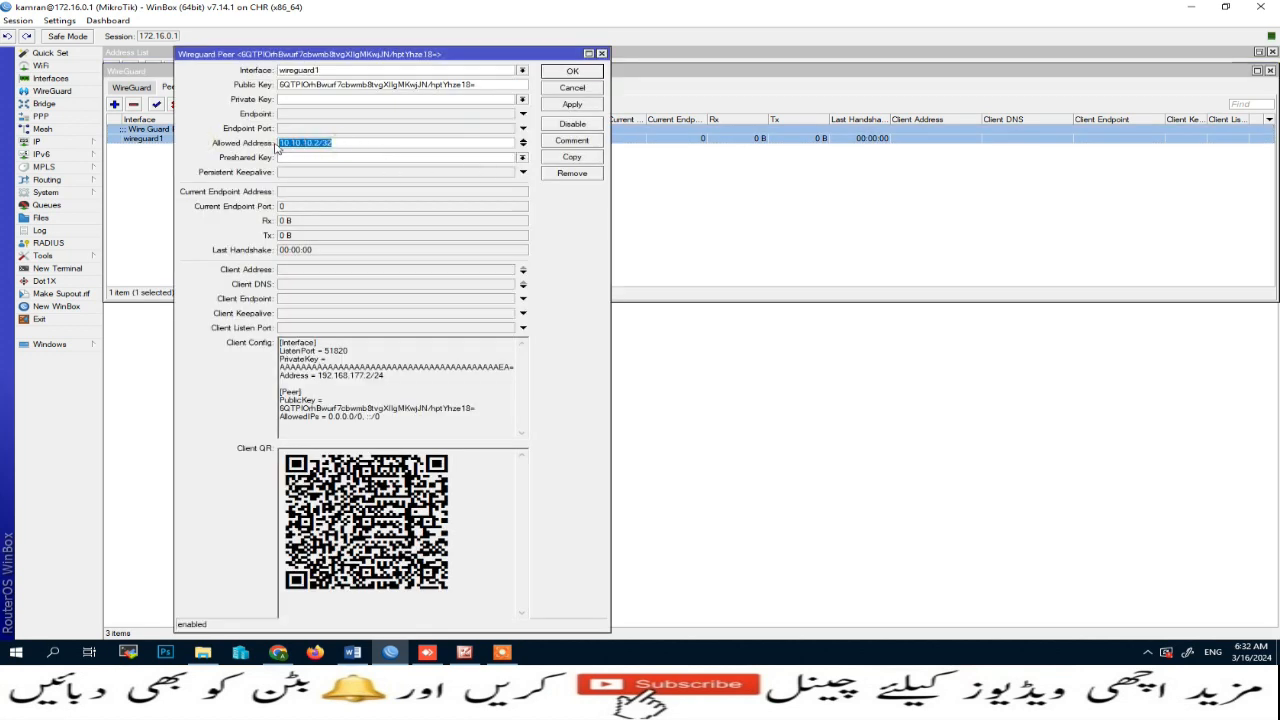
left_click(556, 76)
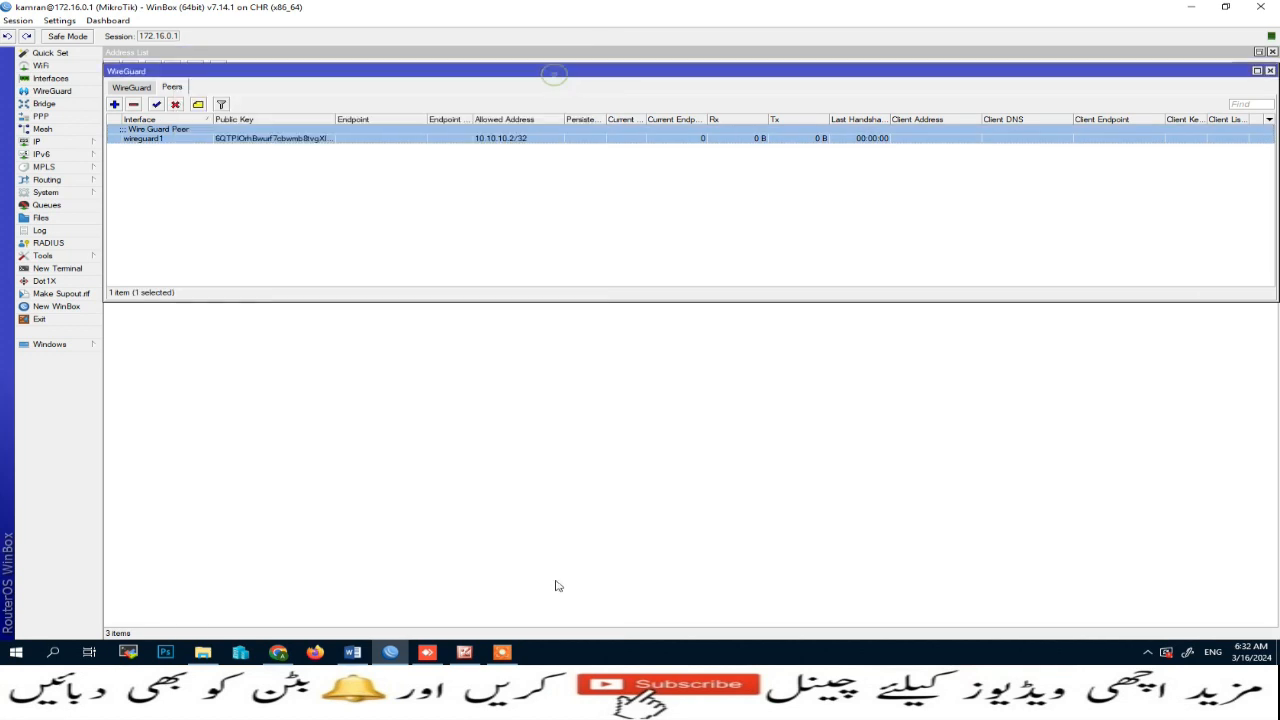
left_click(427, 653)
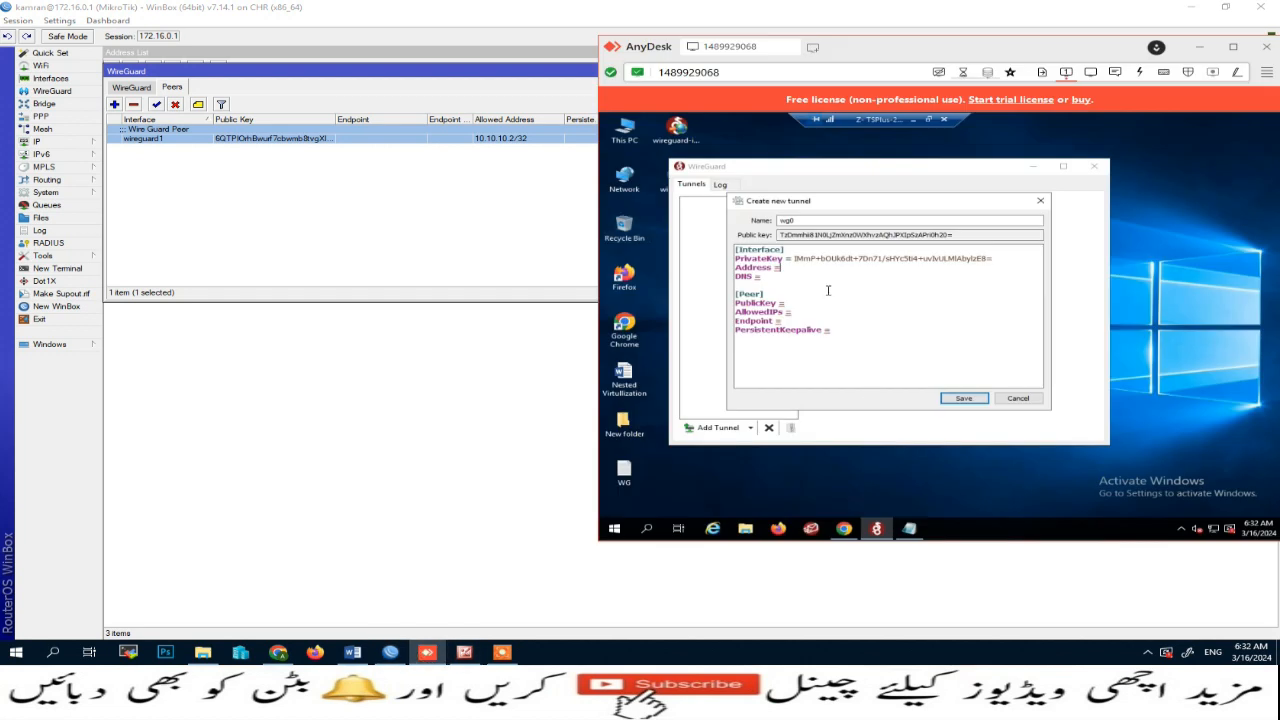
key("ctrl+v")
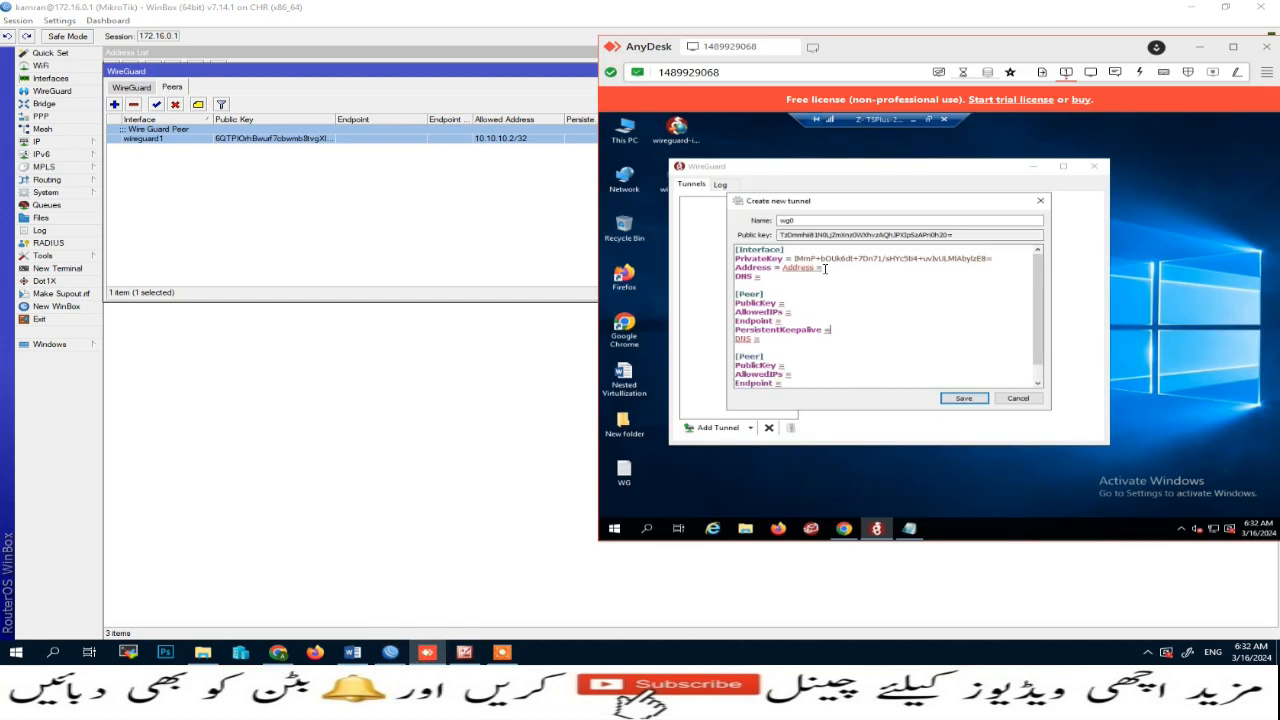
key("ctrl+z")
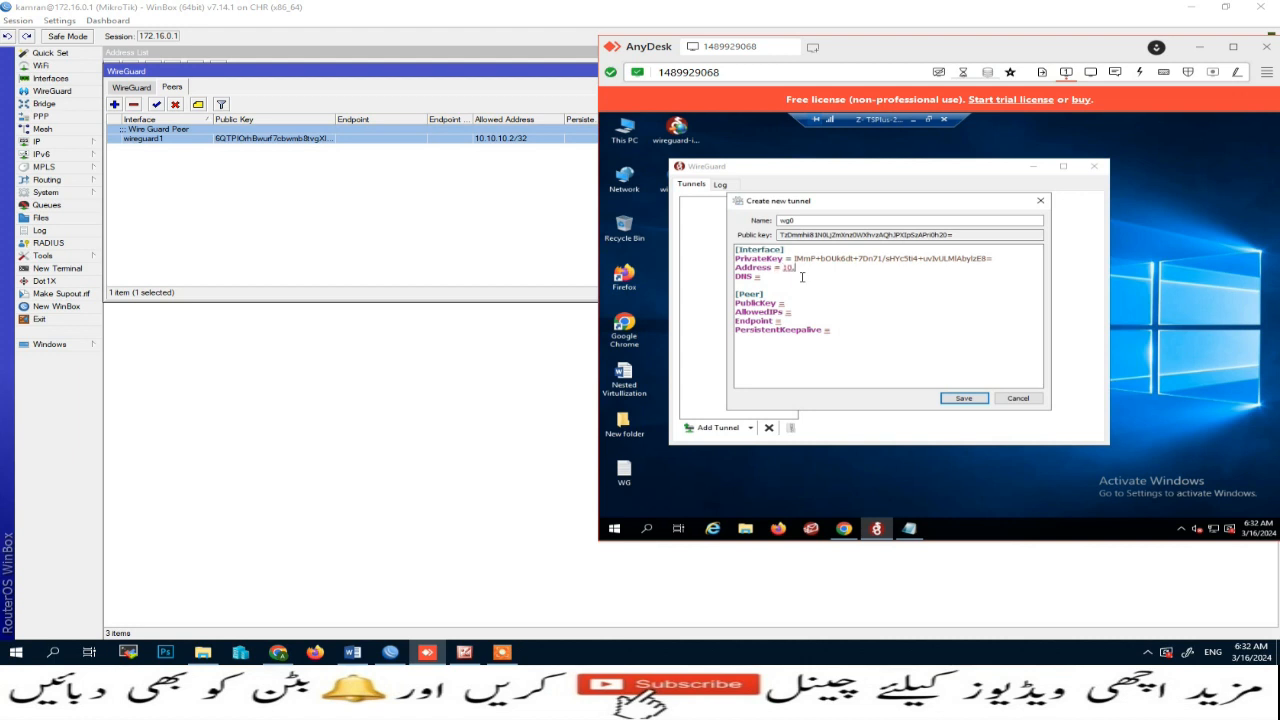
Step: Set the tunnel's Address to 10.10.10.2/32 and DNS to 8.8.8.8
type(".10.2/32")
left_click(777, 278)
type("8.8.8.8")
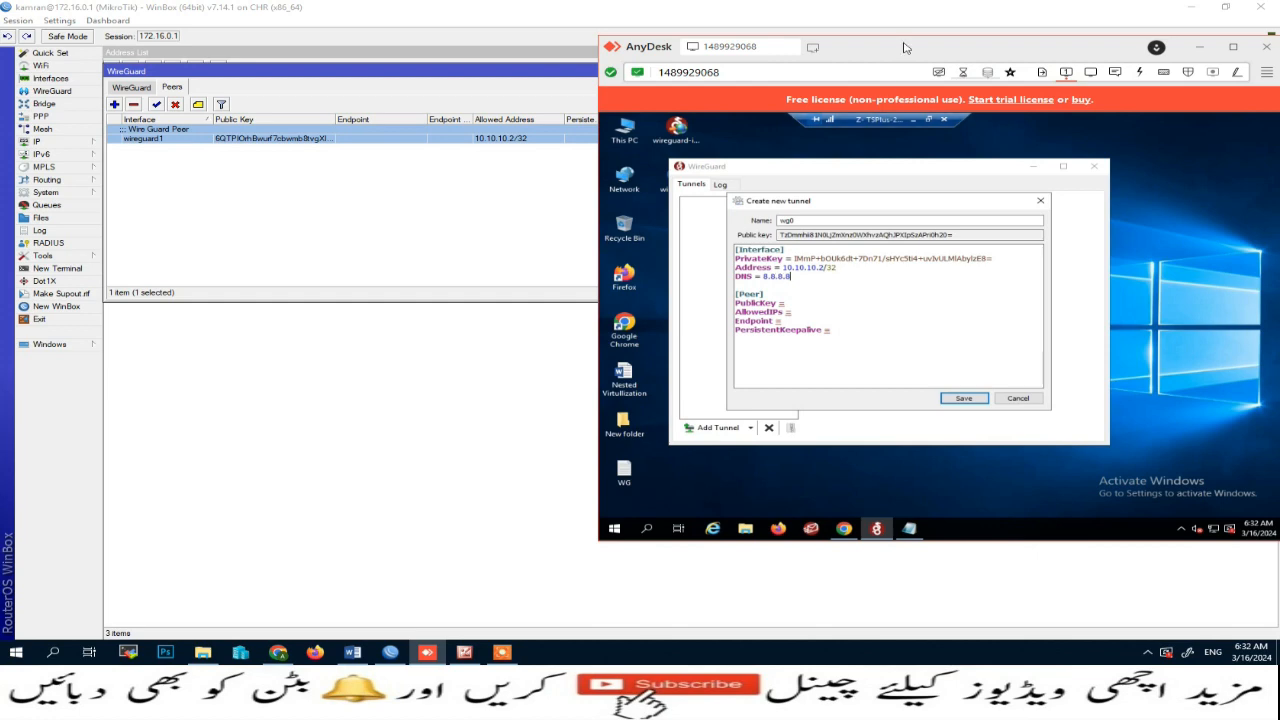
left_click_drag(904, 48, 773, 46)
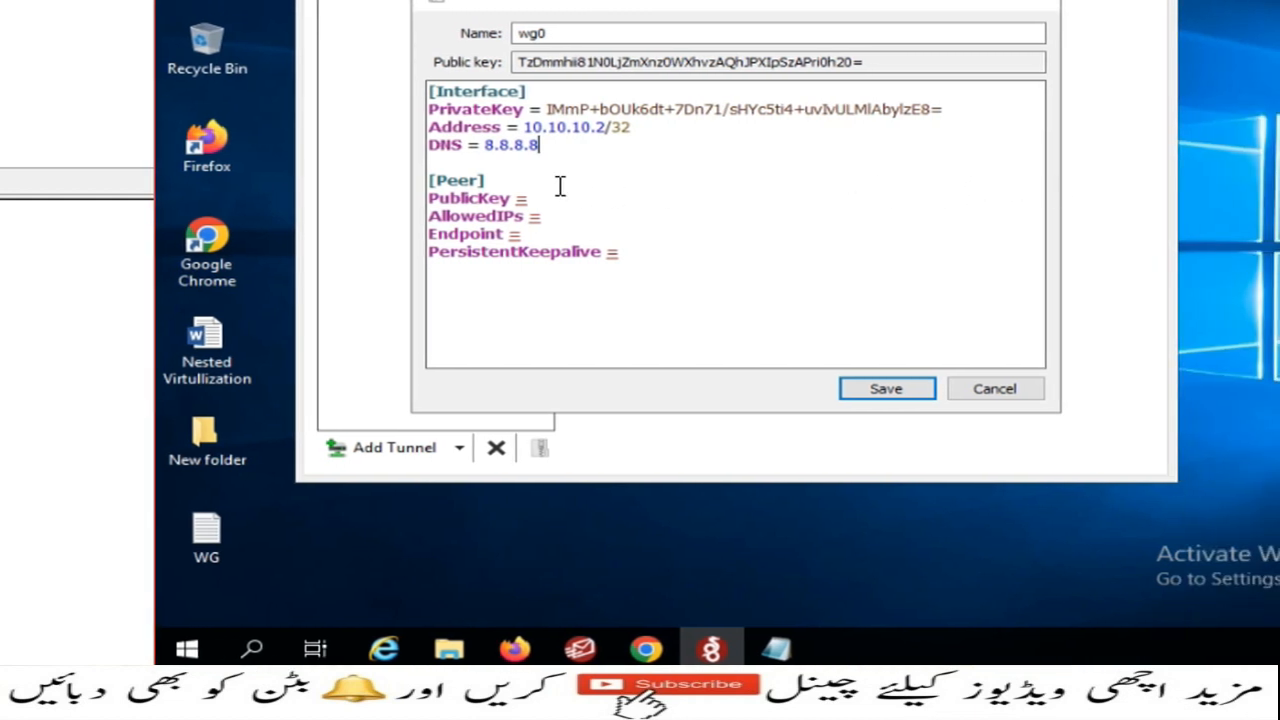
left_click(556, 202)
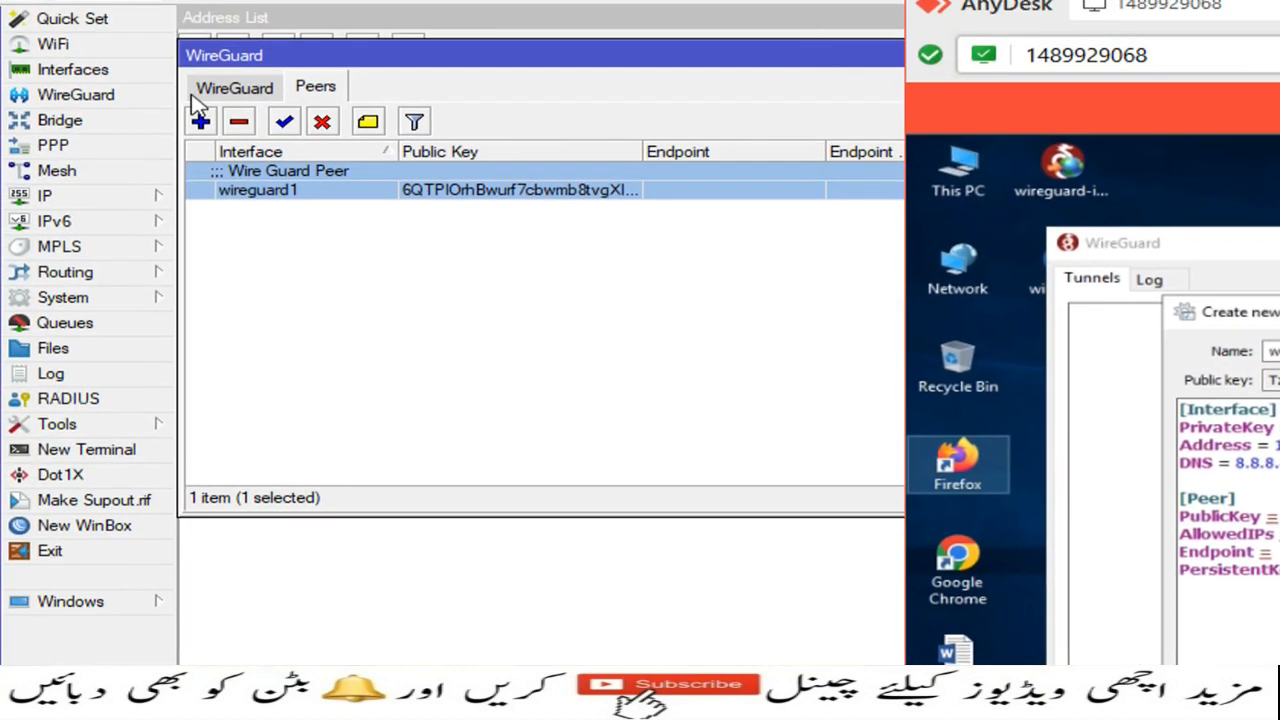
left_click(199, 97)
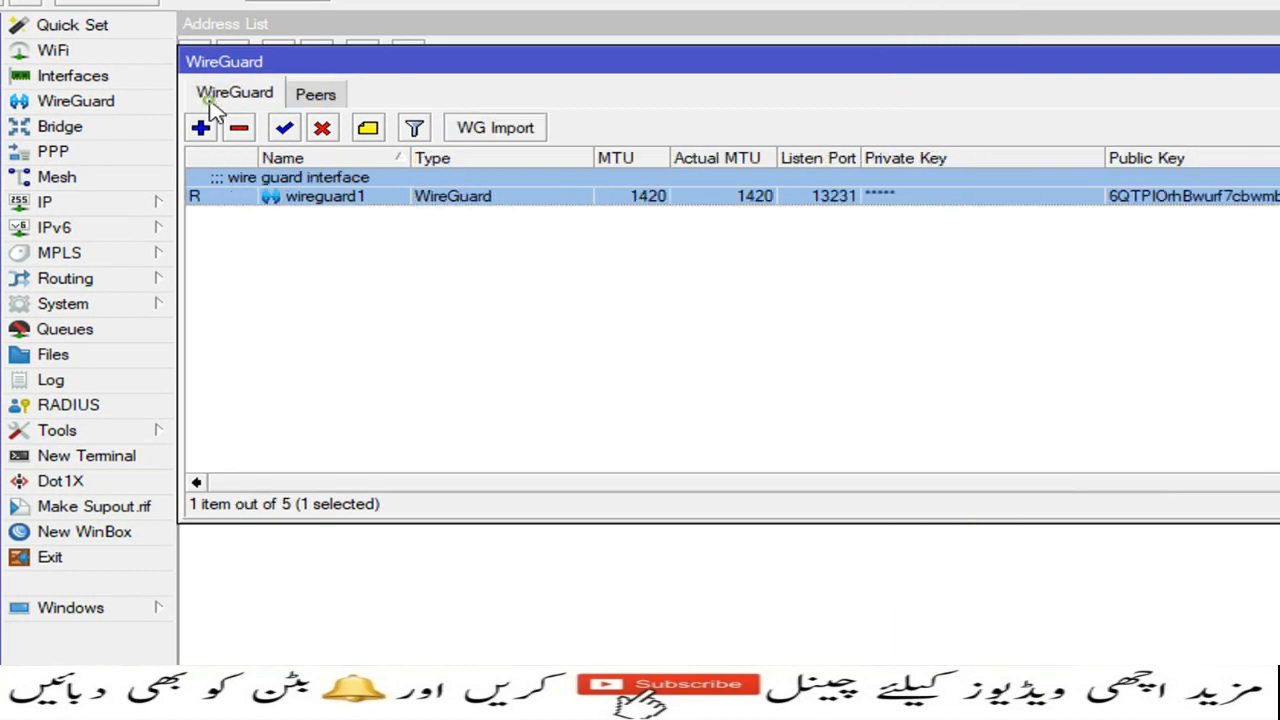
double_click(280, 191)
left_click_drag(1005, 280, 566, 282)
right_click(609, 283)
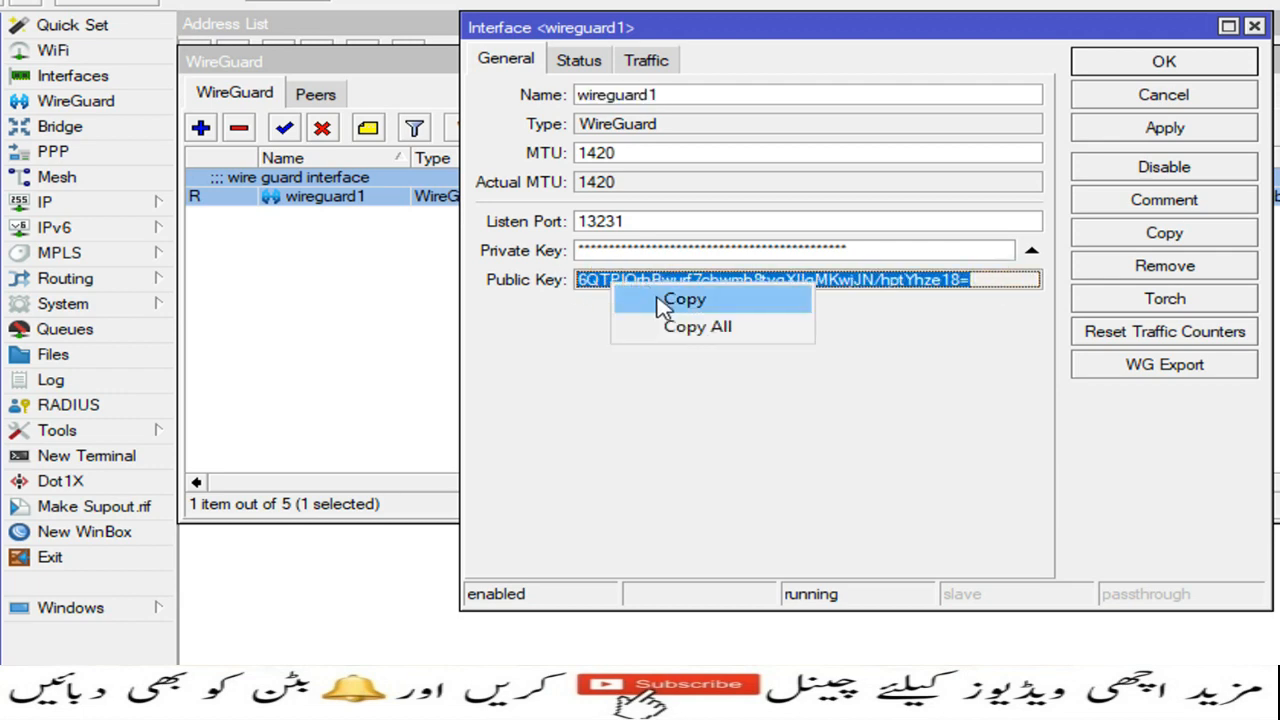
left_click(656, 302)
left_click(1164, 61)
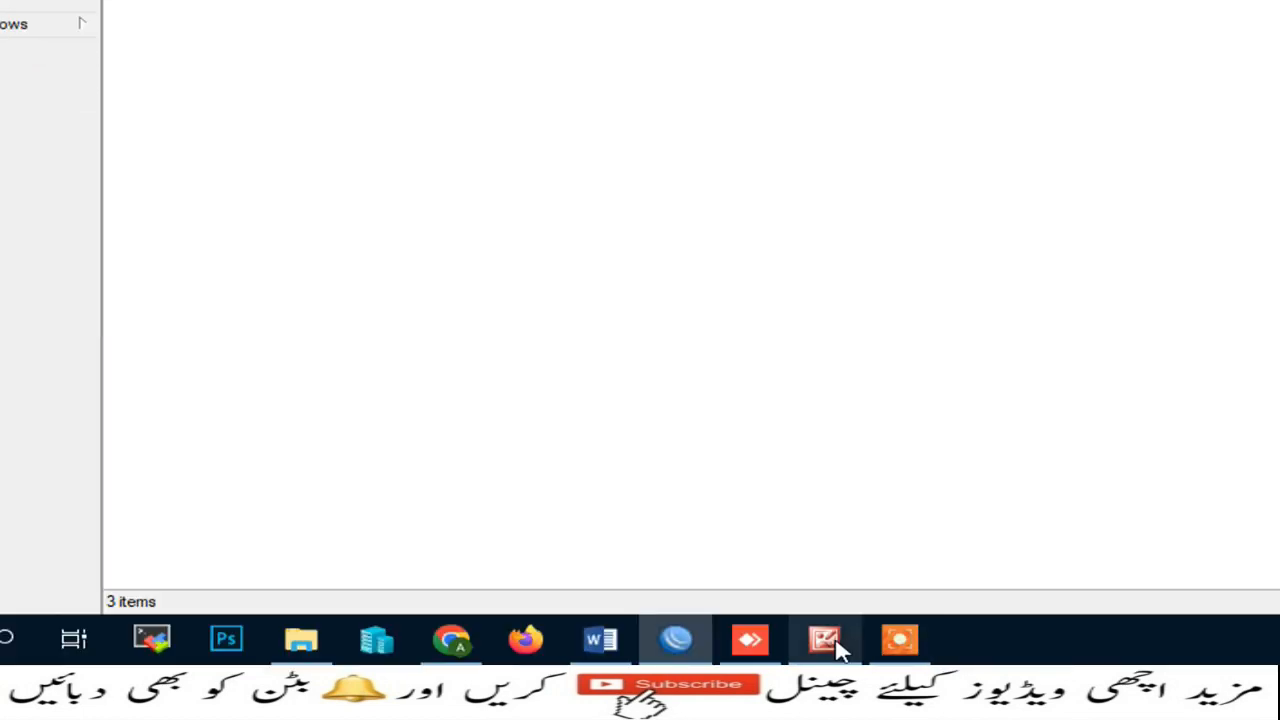
left_click(751, 640)
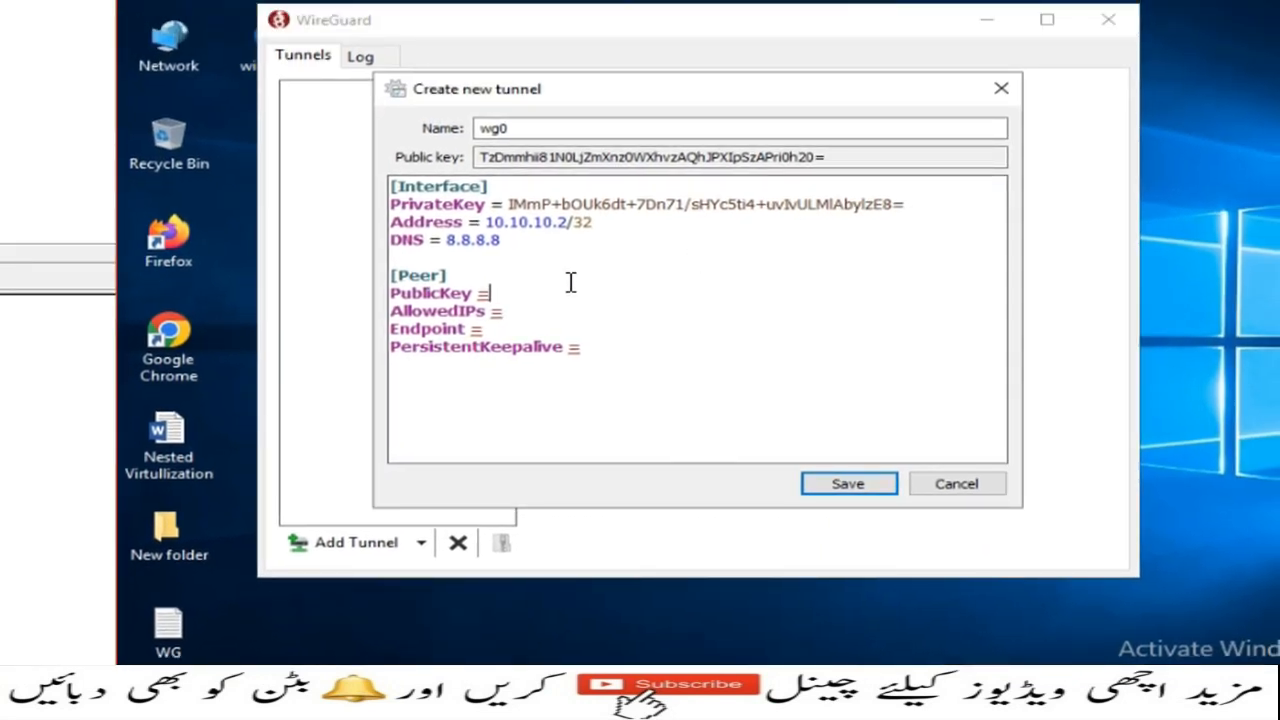
left_click(506, 294)
right_click(506, 294)
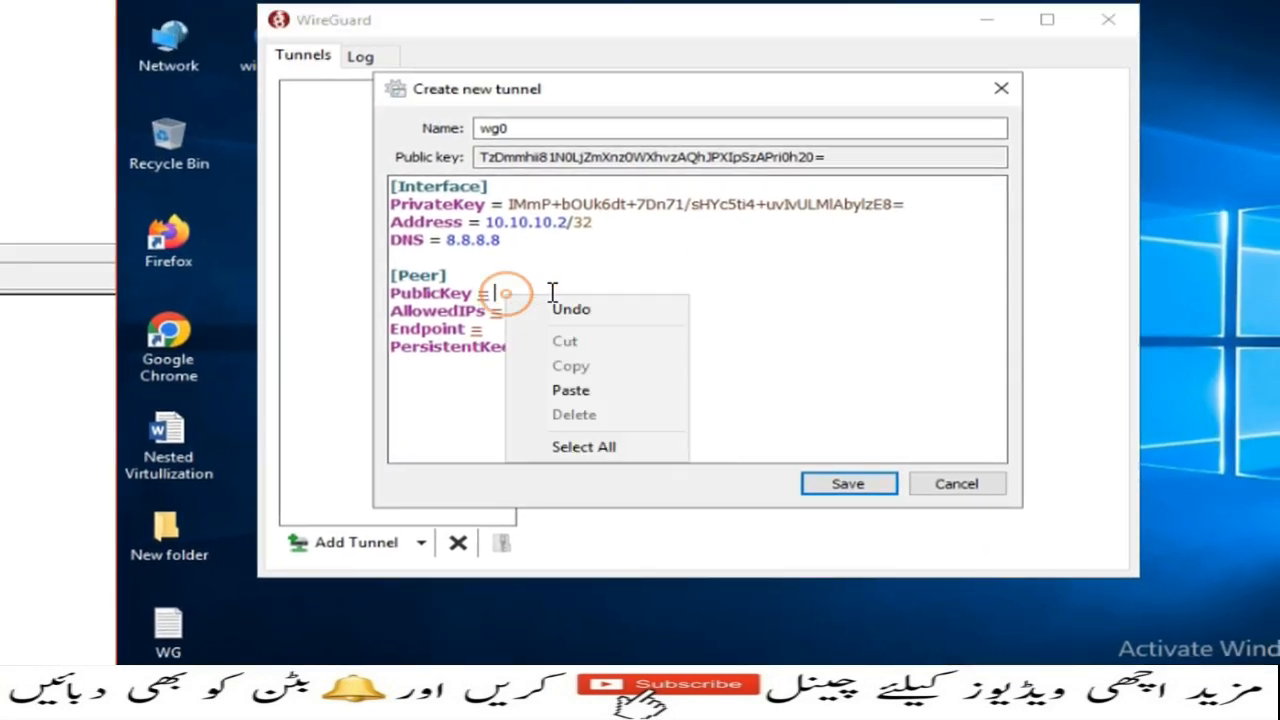
left_click(571, 390)
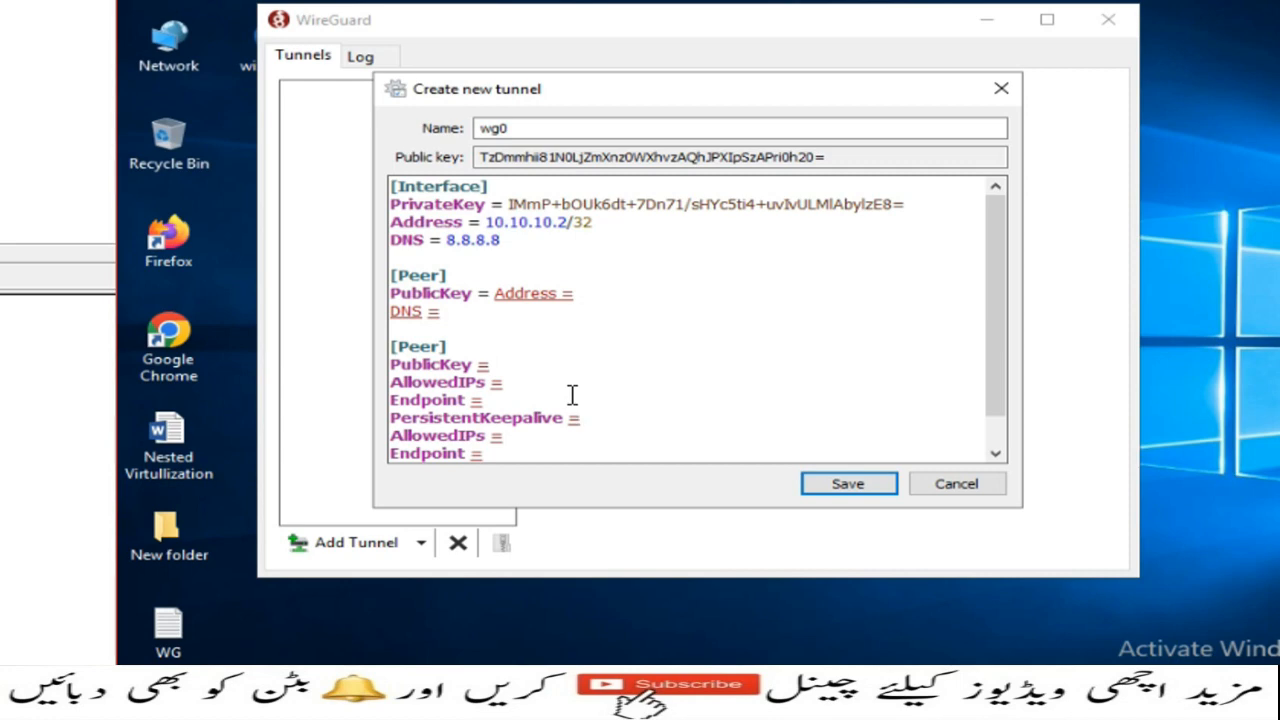
key("ctrl+z")
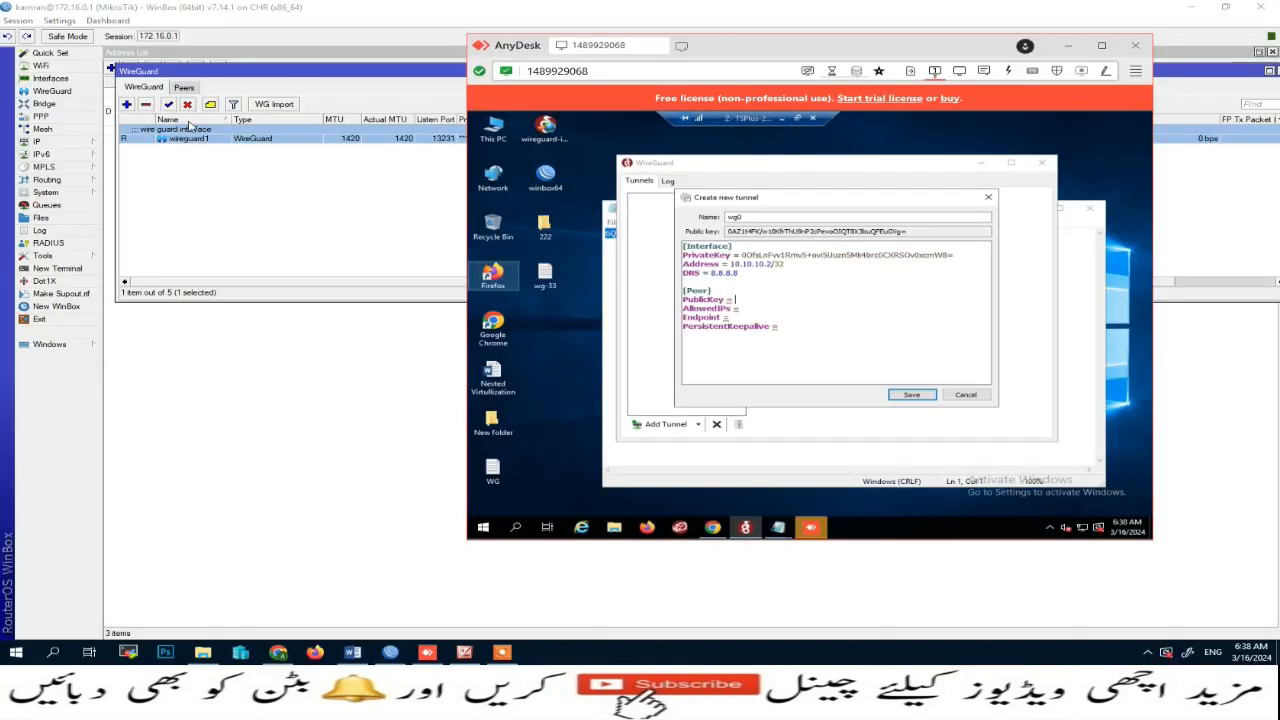
Step: Copy the wireguard1 interface's public key from WinBox and paste it as the client tunnel's peer PublicKey
double_click(187, 139)
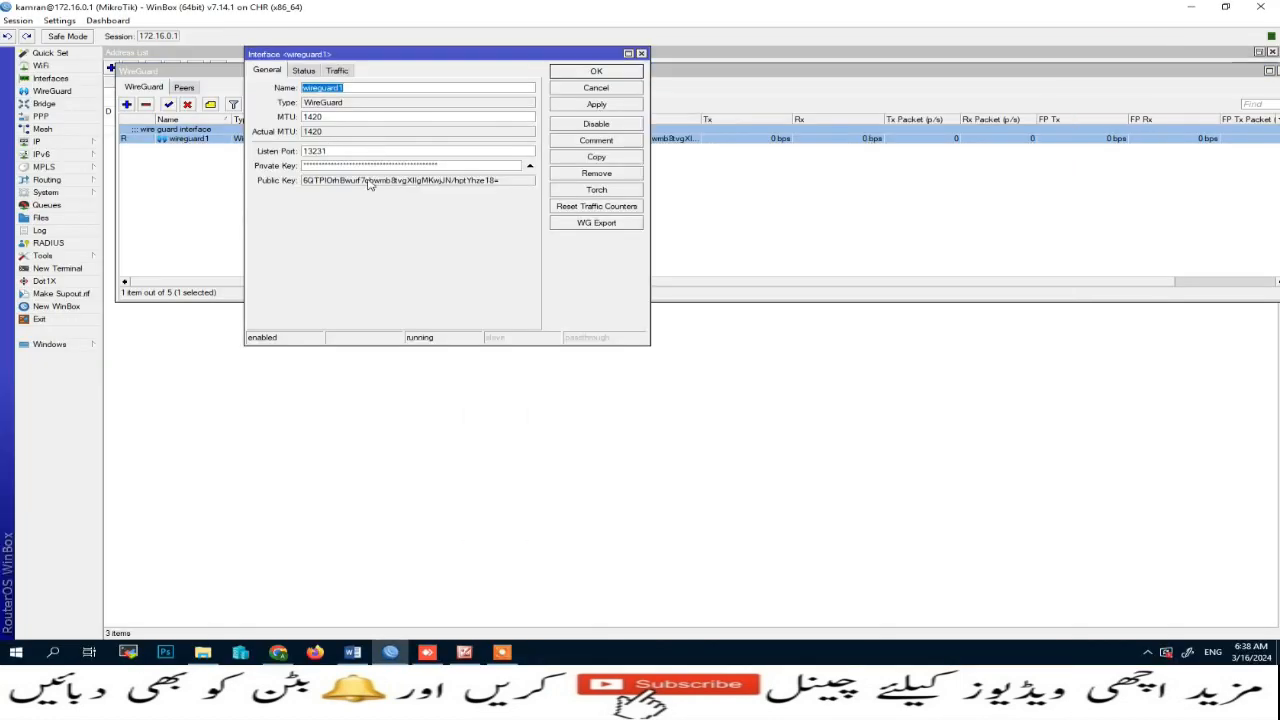
left_click_drag(520, 184, 283, 183)
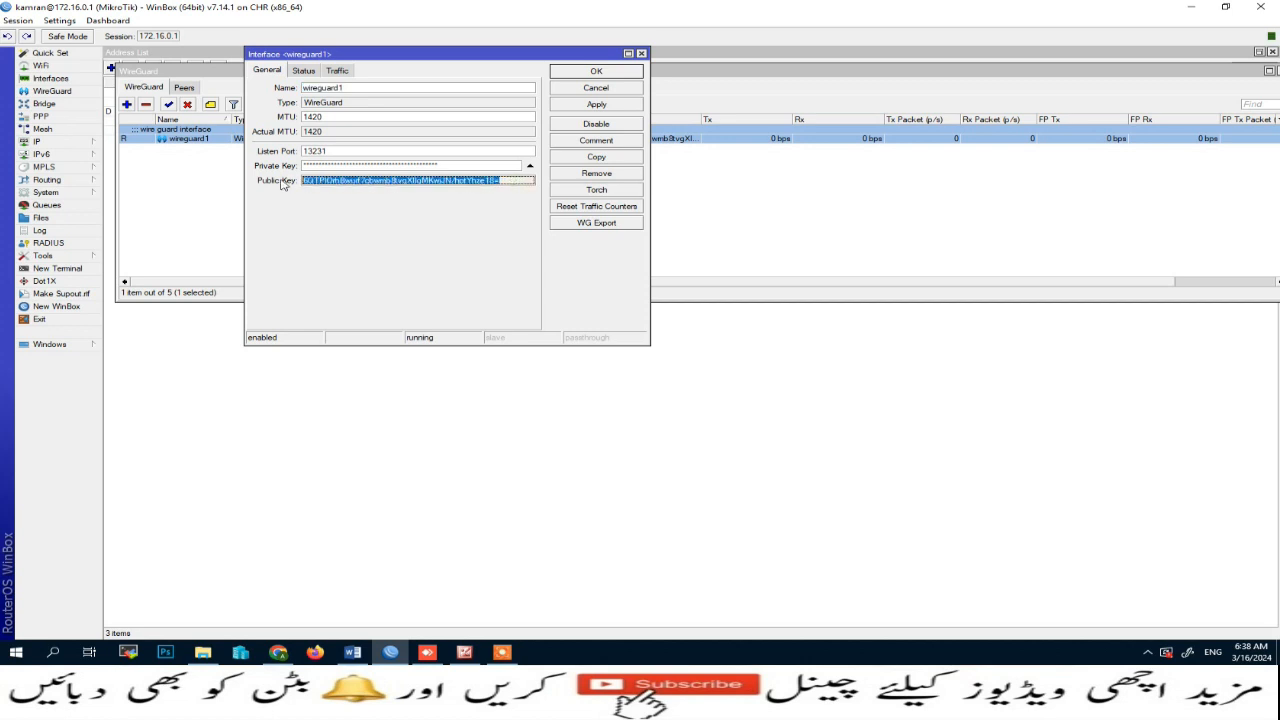
left_click(600, 70)
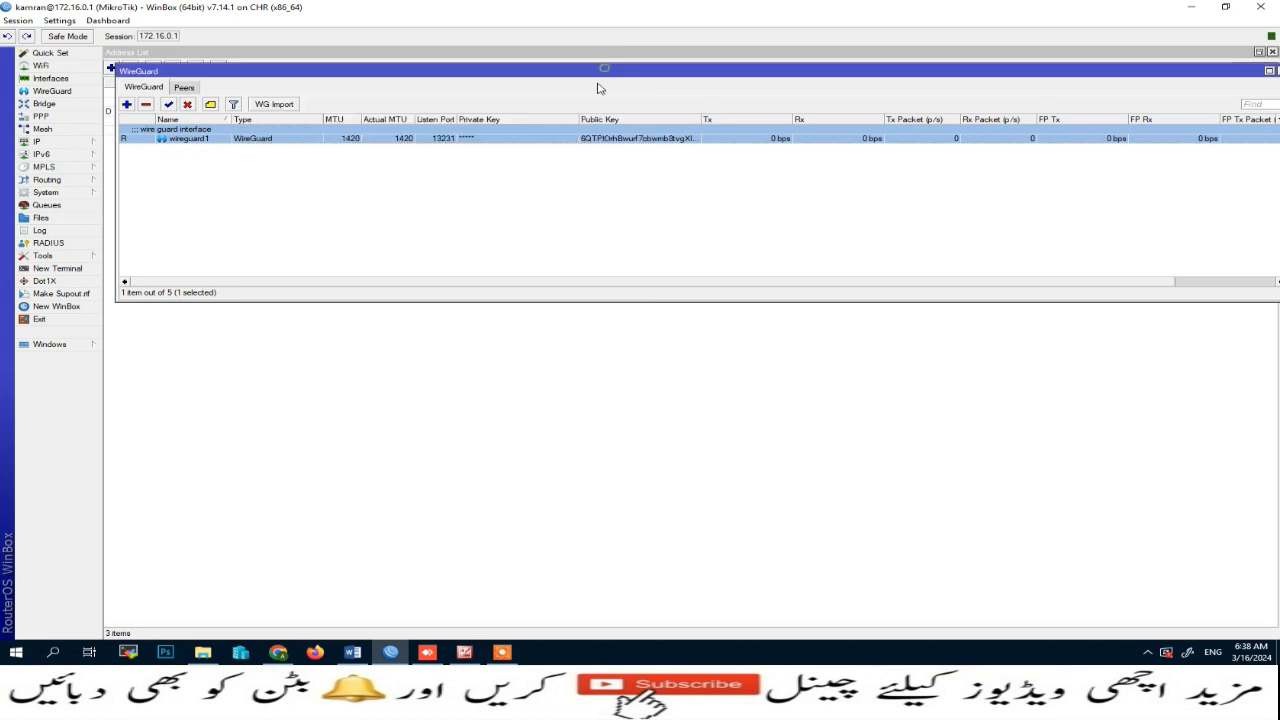
left_click(441, 652)
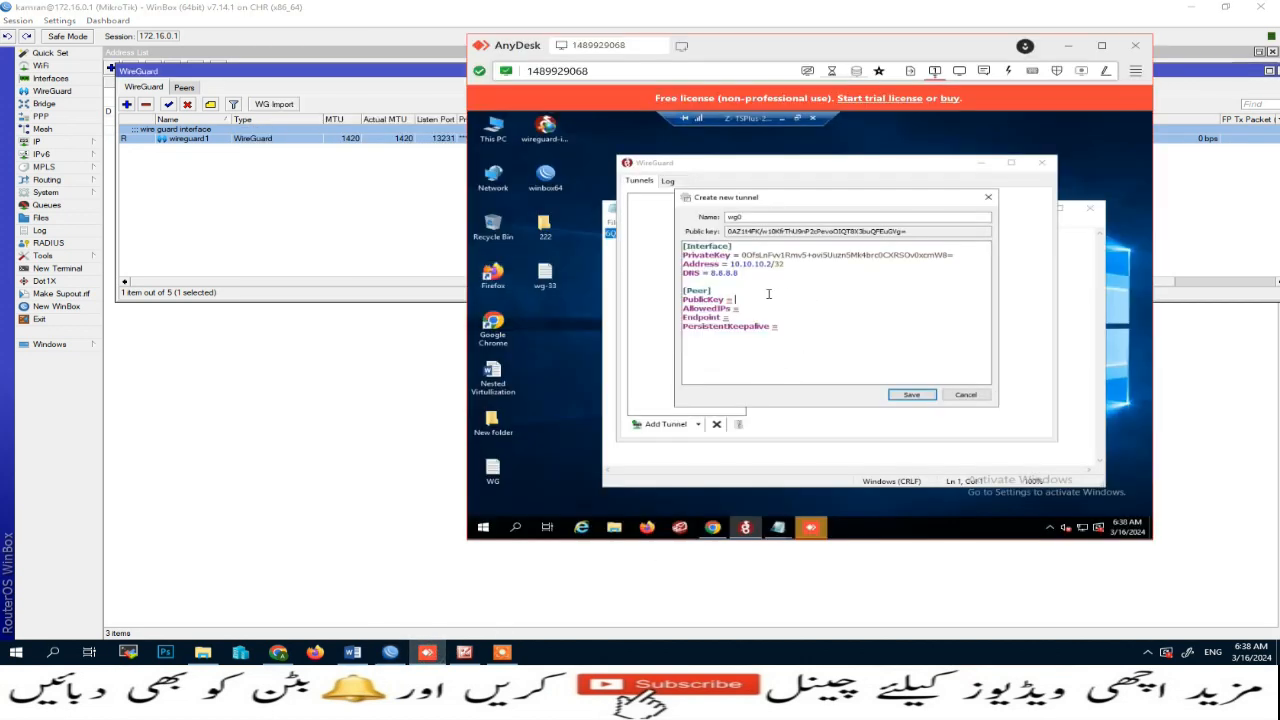
left_click(736, 457)
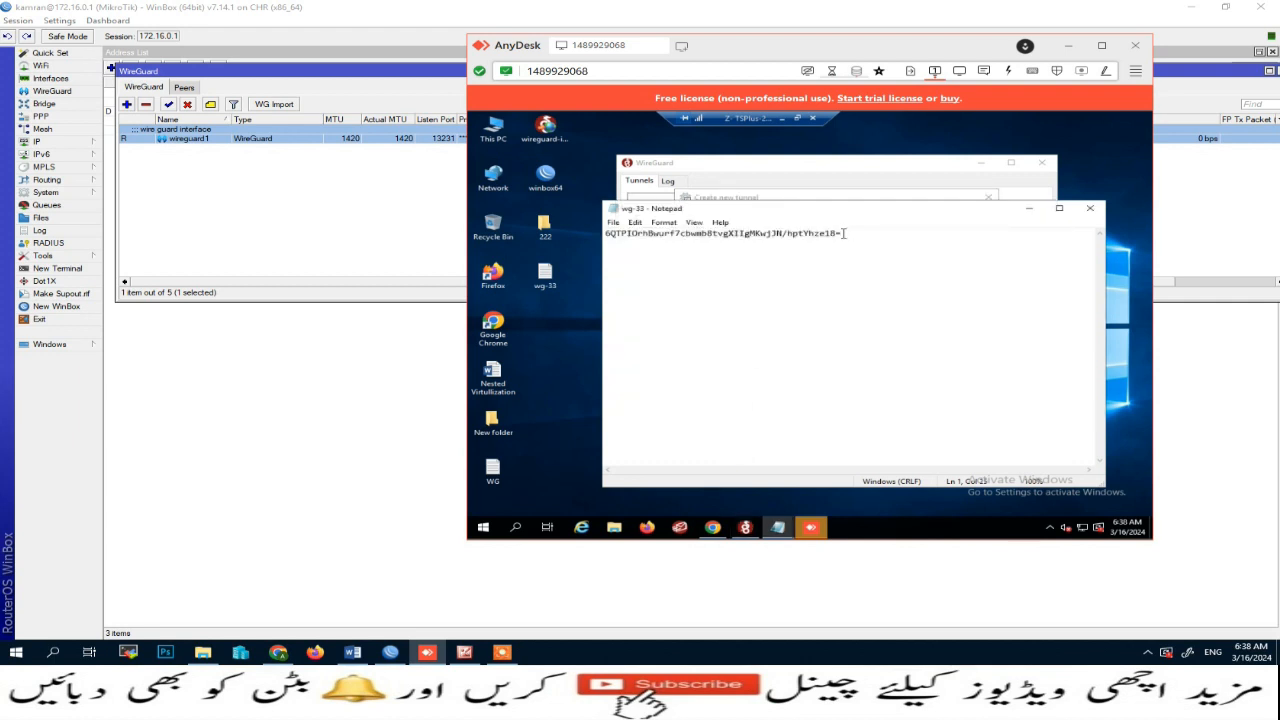
left_click_drag(843, 233, 605, 233)
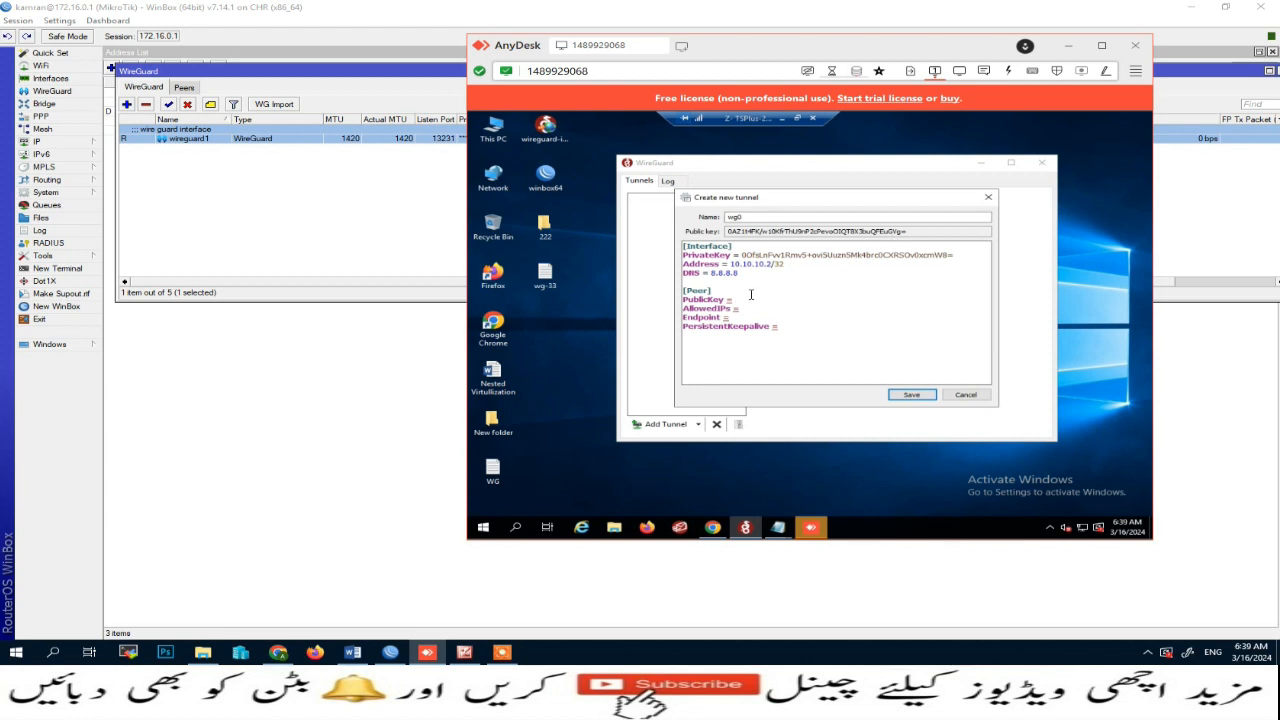
key("ctrl+v")
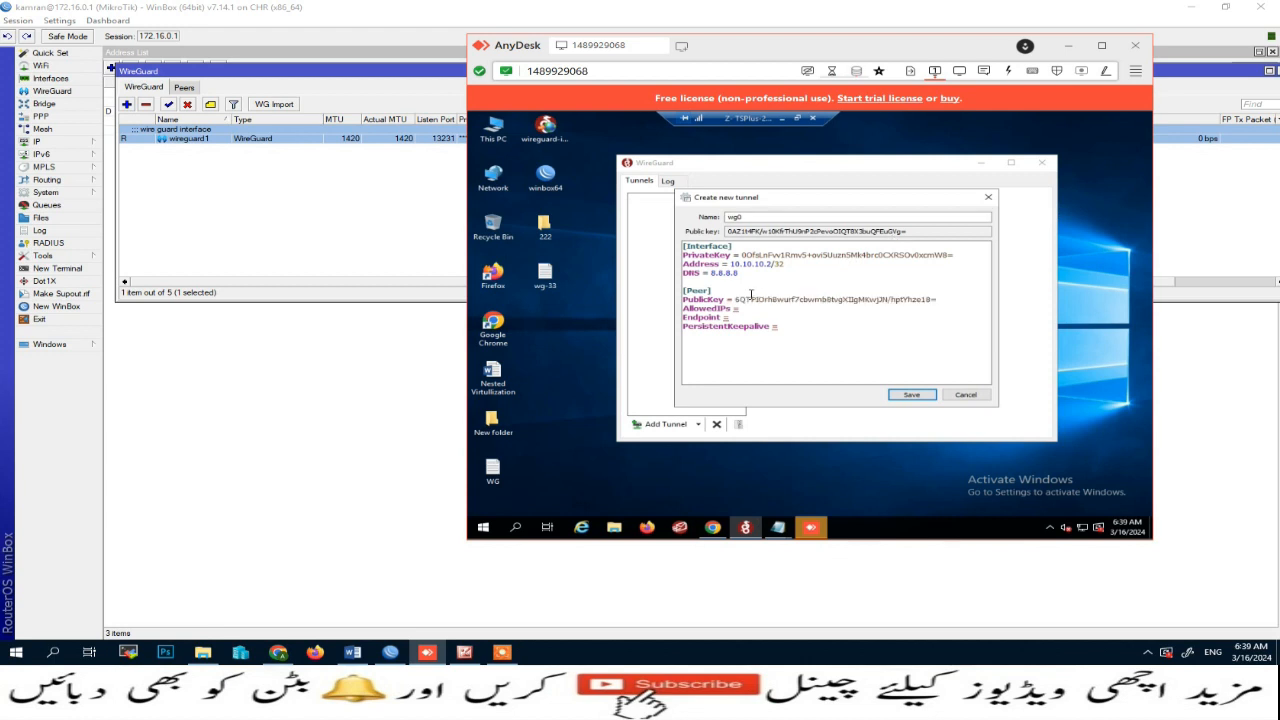
left_click(748, 309)
type("0.0.0.0/0")
left_click(795, 318)
type("72.255.29.138")
type(":13231")
Step: Set PersistentKeepalive to 10 and save the client tunnel
double_click(167, 139)
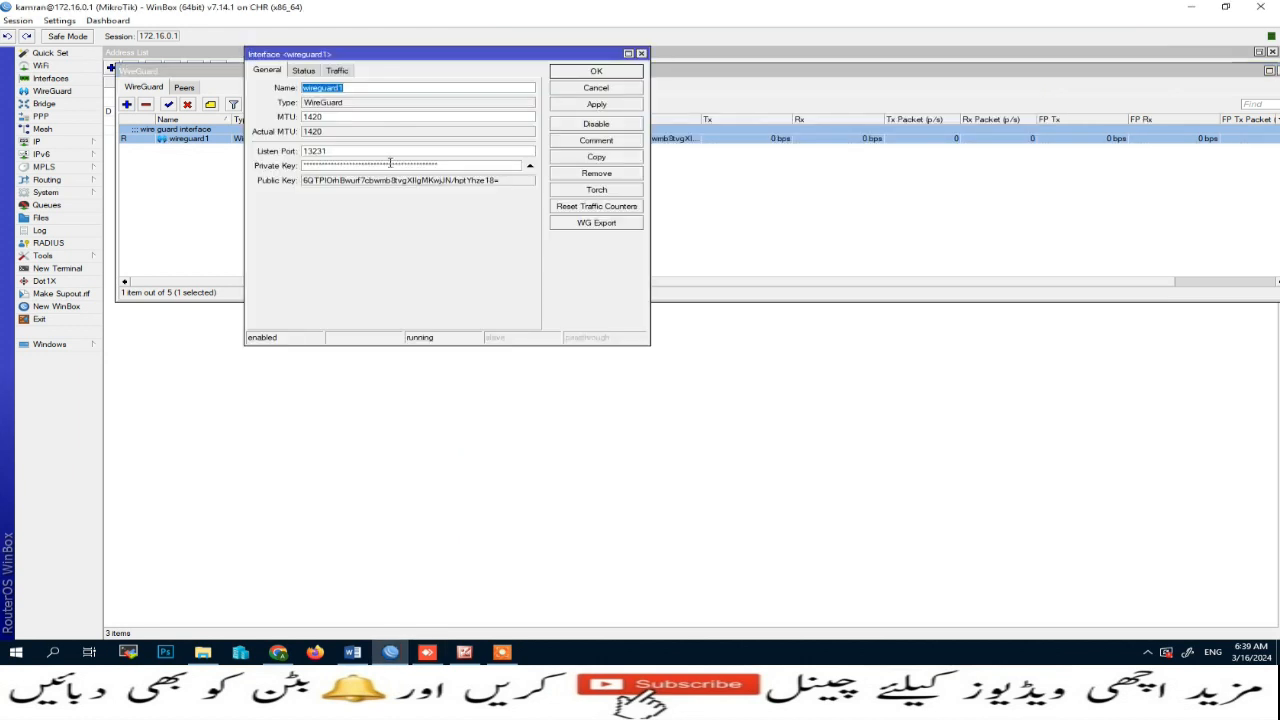
double_click(332, 150)
left_click(604, 76)
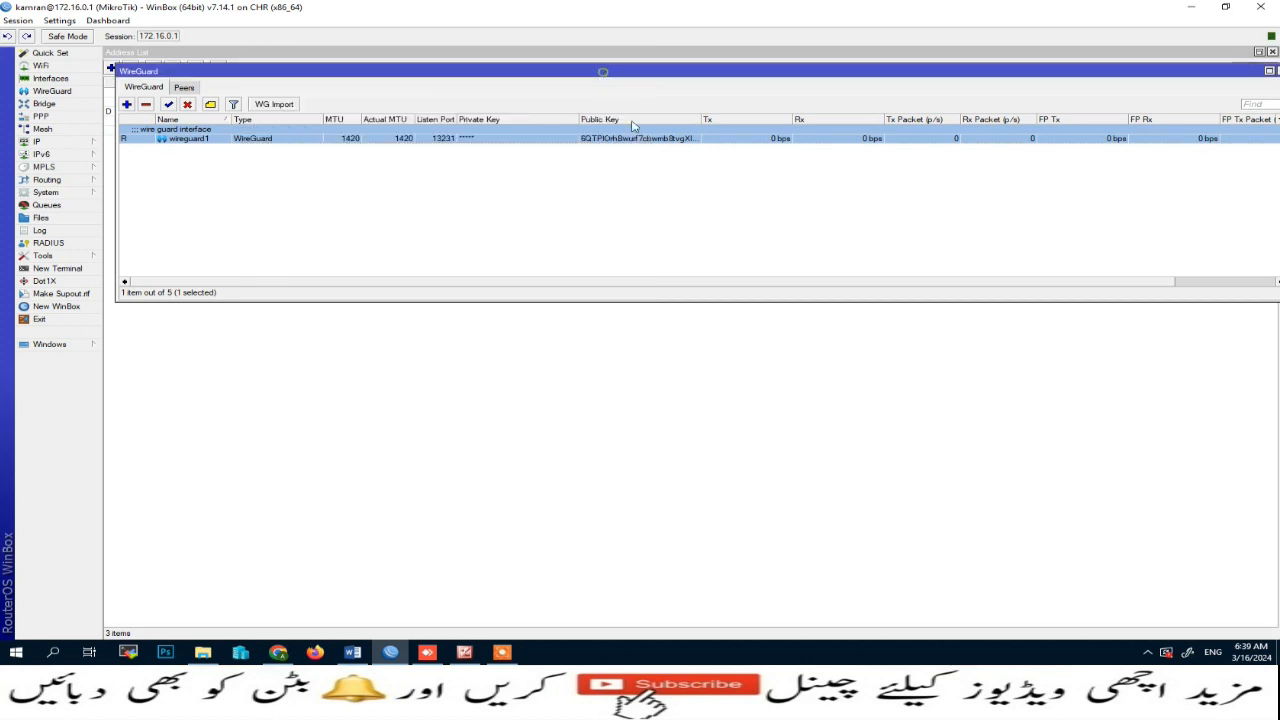
left_click(427, 652)
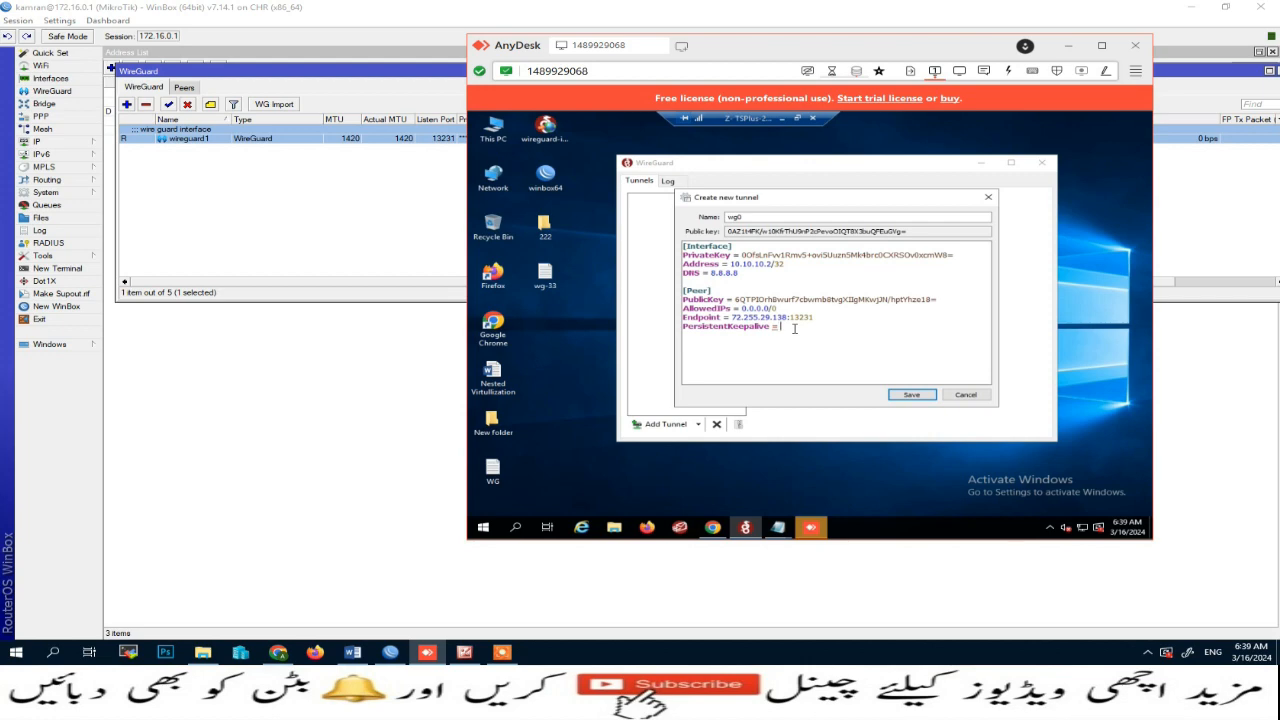
type("10")
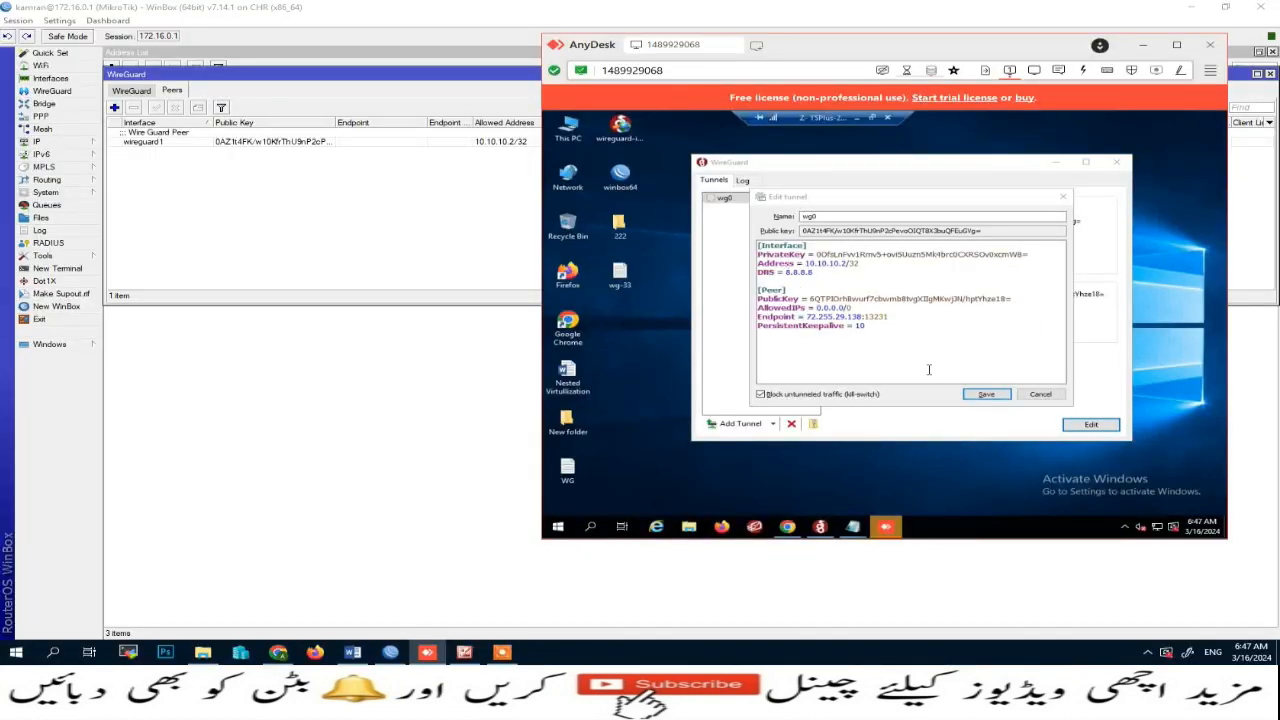
left_click(985, 394)
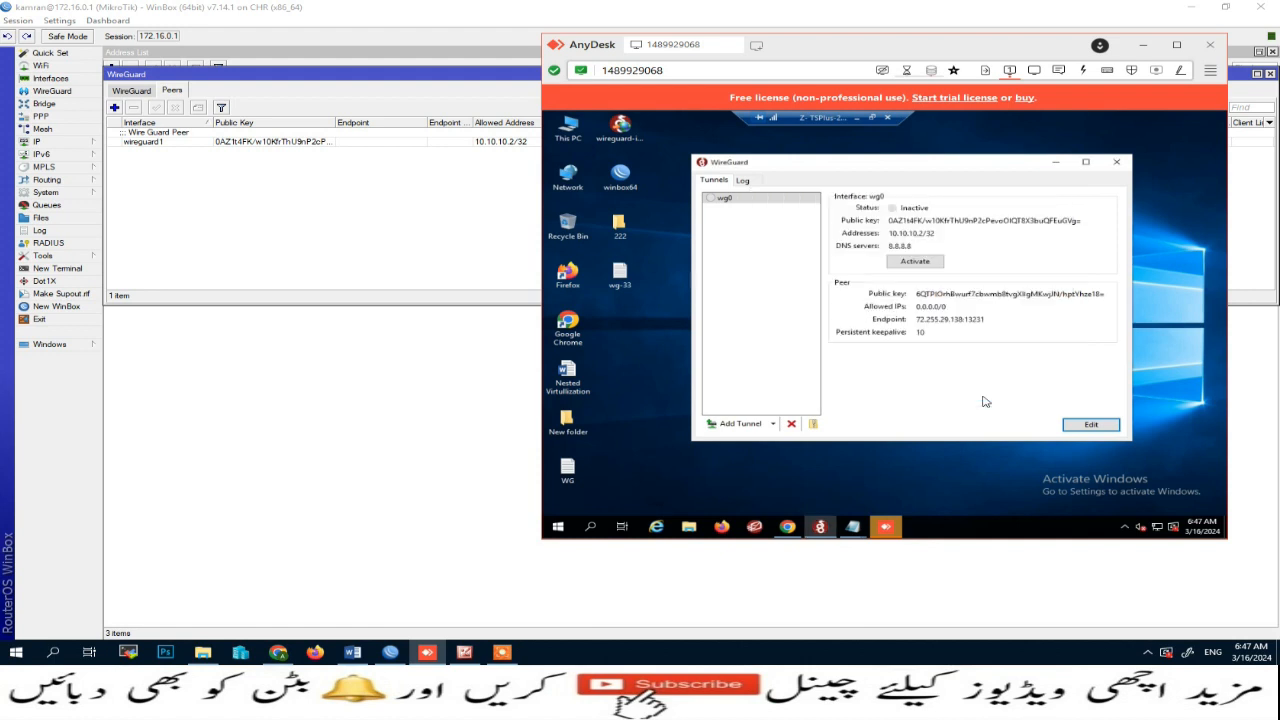
Step: Activate the wg0 tunnel on the Windows client and check the peer's handshake in the router's WireGuard peers list
left_click(918, 262)
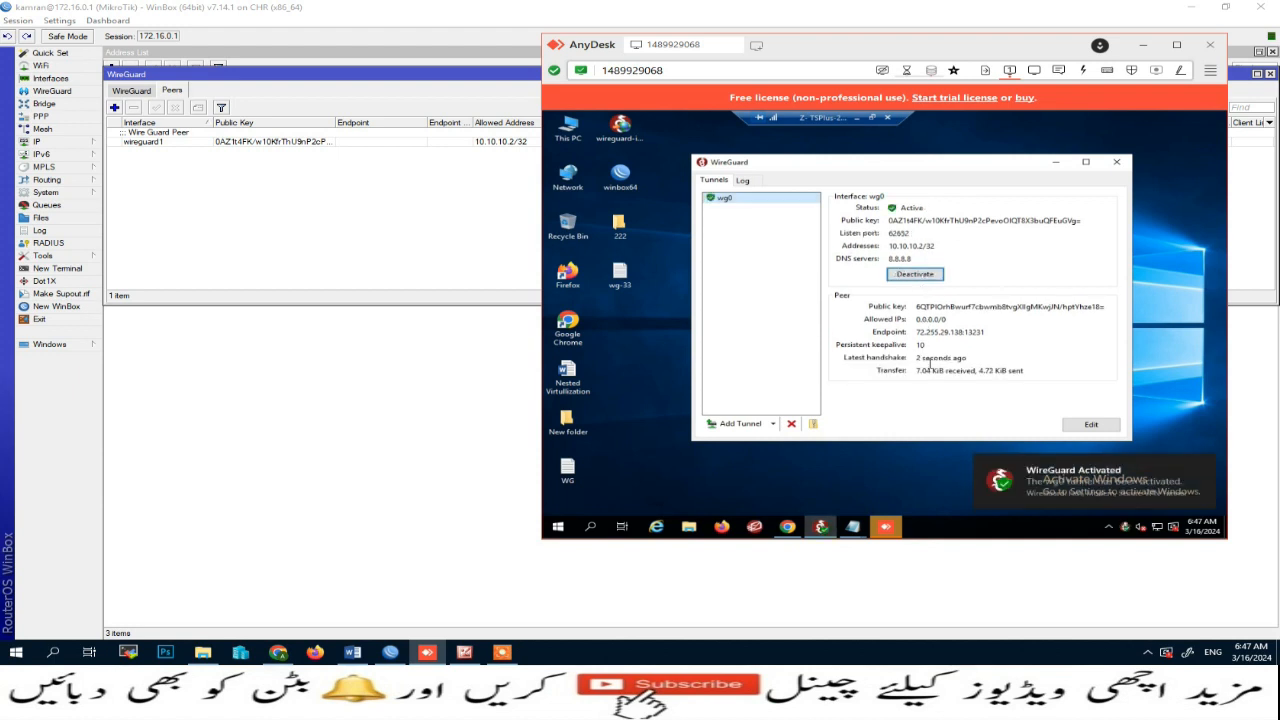
left_click(346, 197)
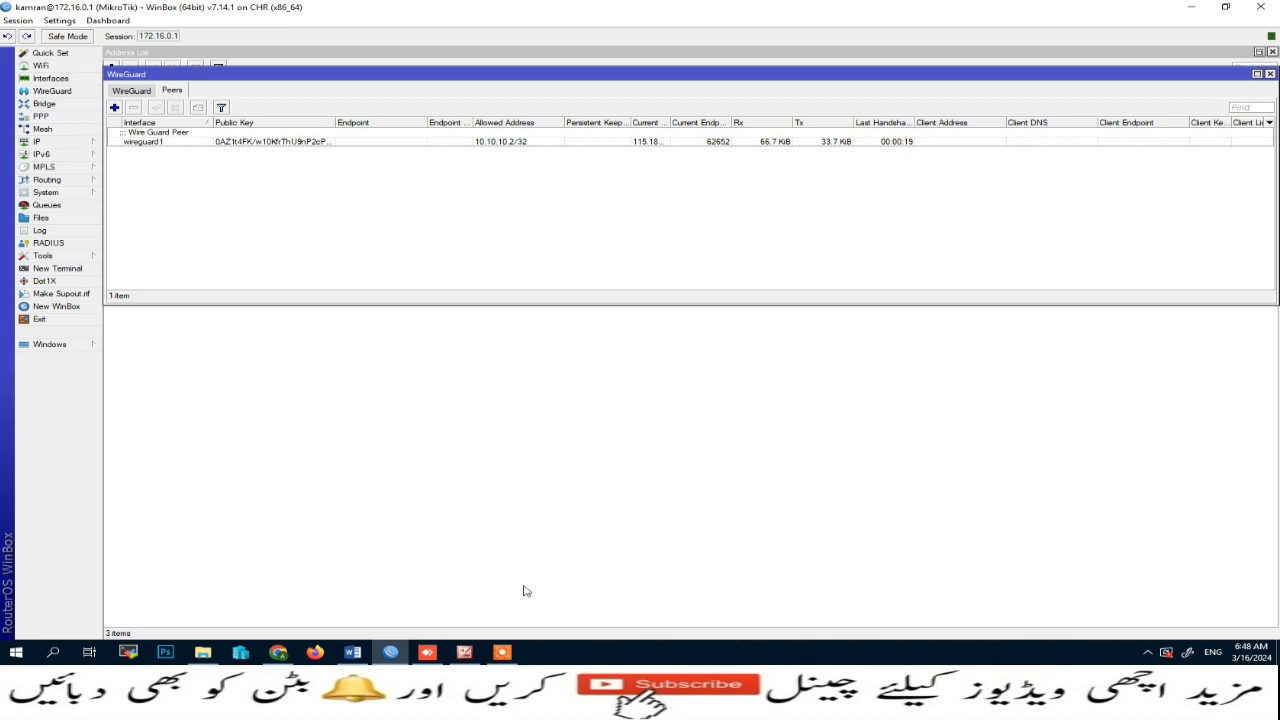
left_click(427, 652)
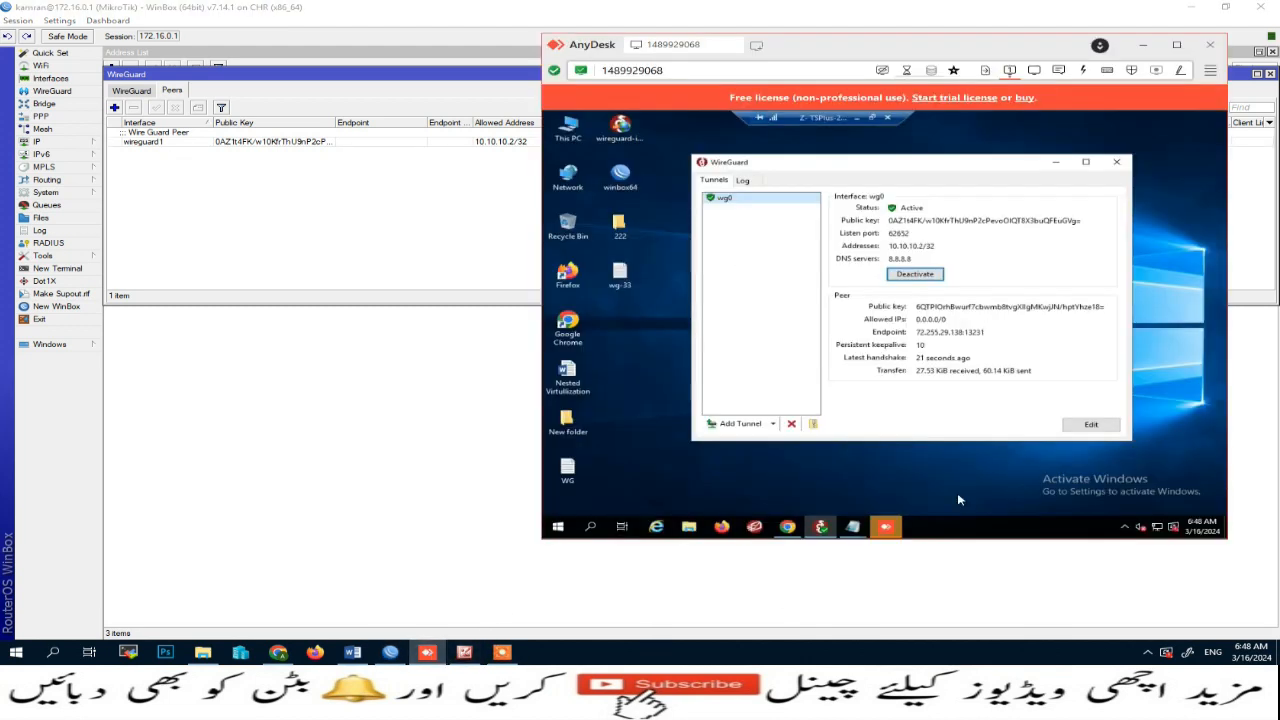
Step: Open an administrator command prompt, run ipconfig, and ping 10.10.10.1 to test the tunnel
right_click(558, 527)
left_click(623, 471)
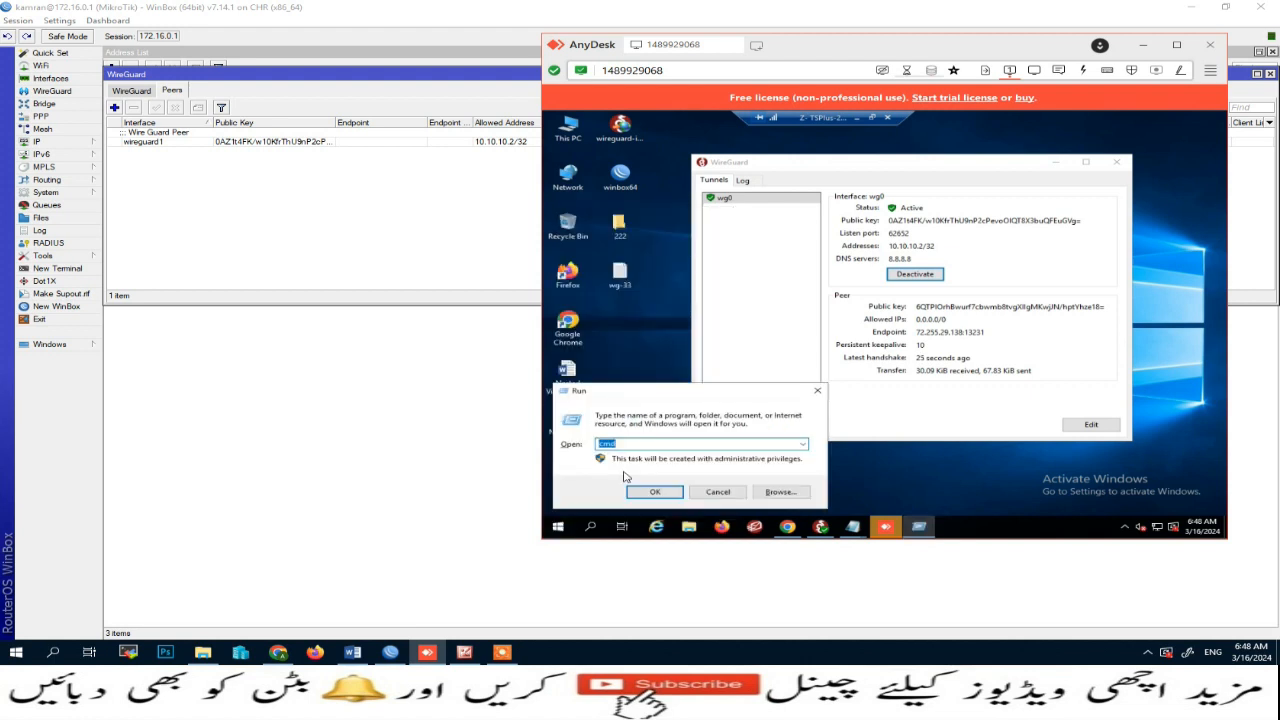
key("Return")
type("ipcon")
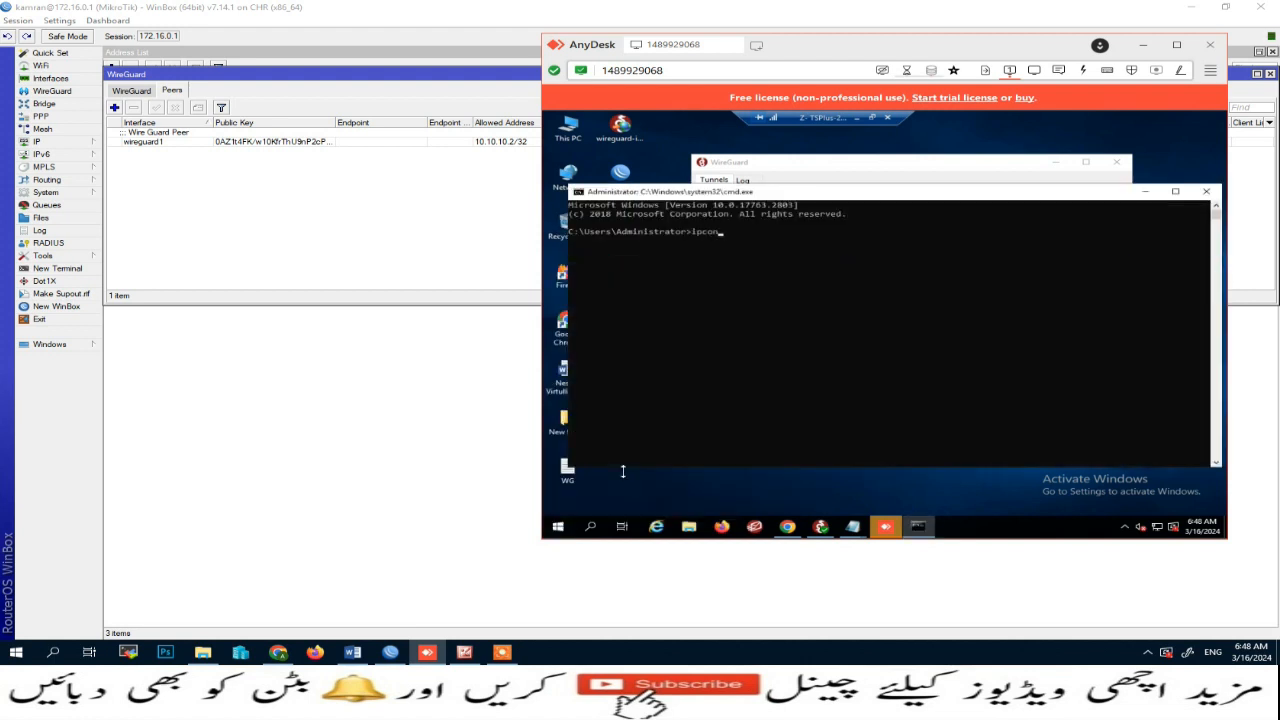
type("fig")
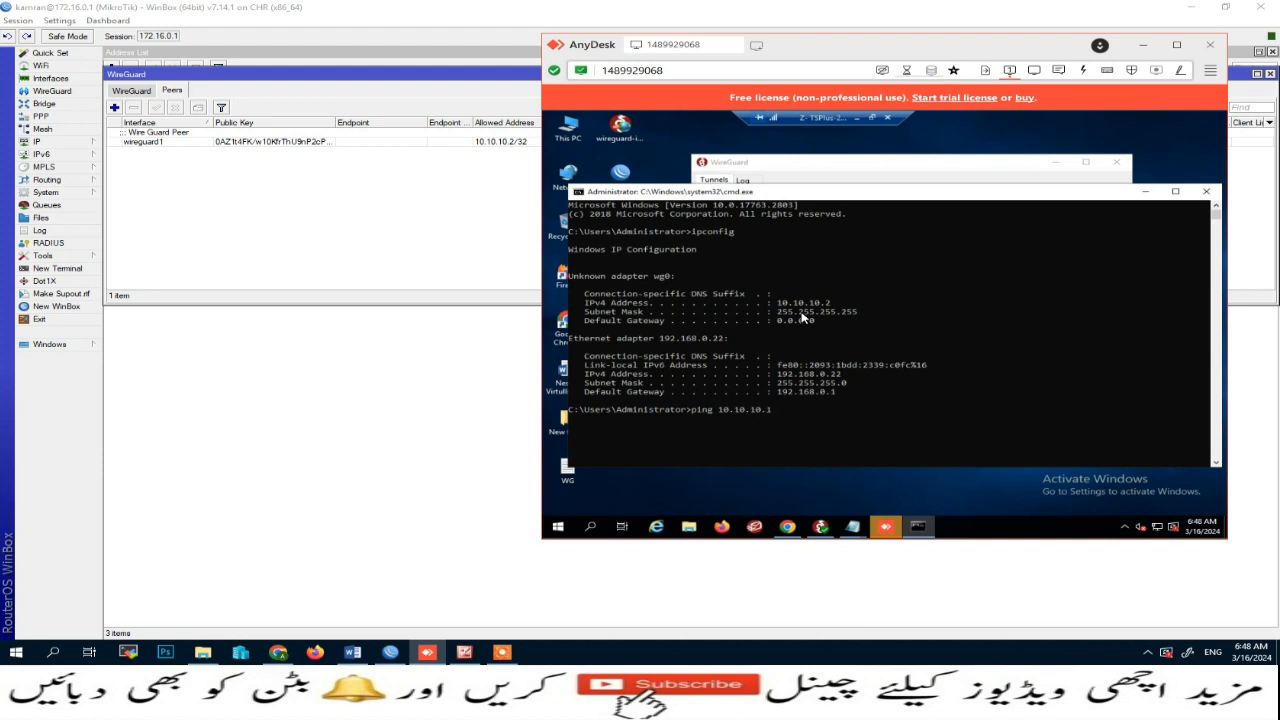
key("Return")
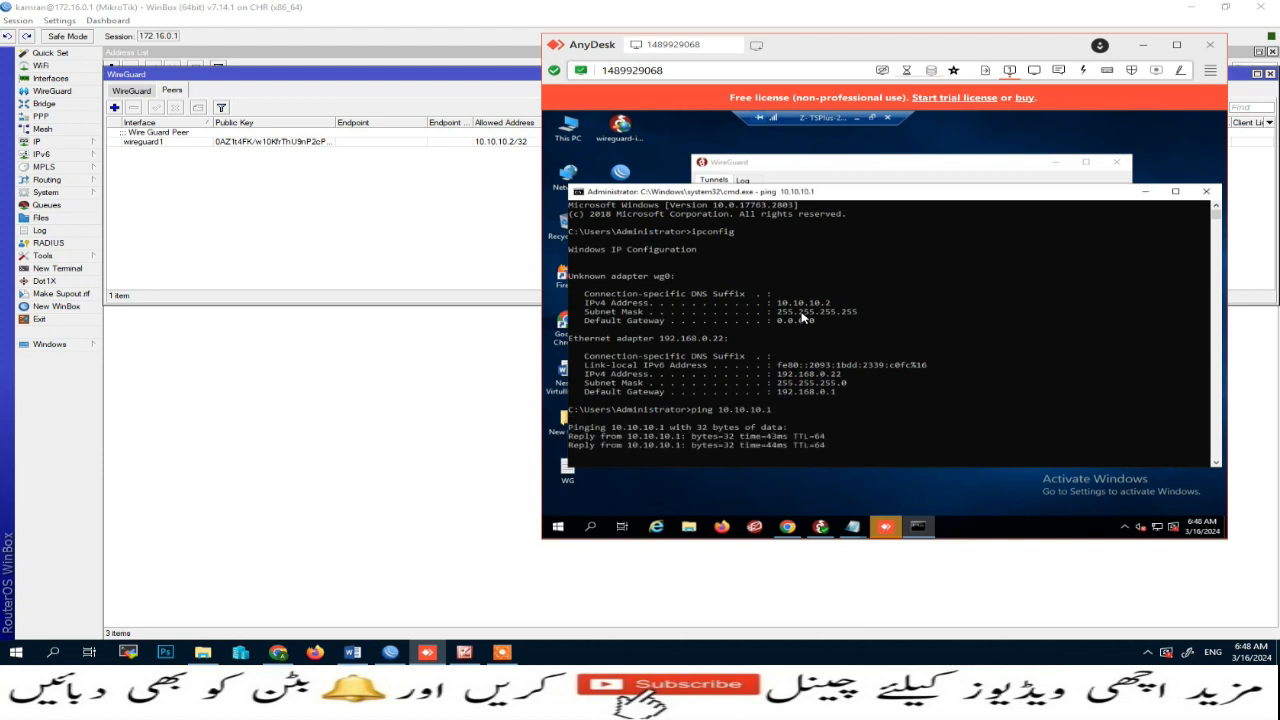
key("ctrl+c")
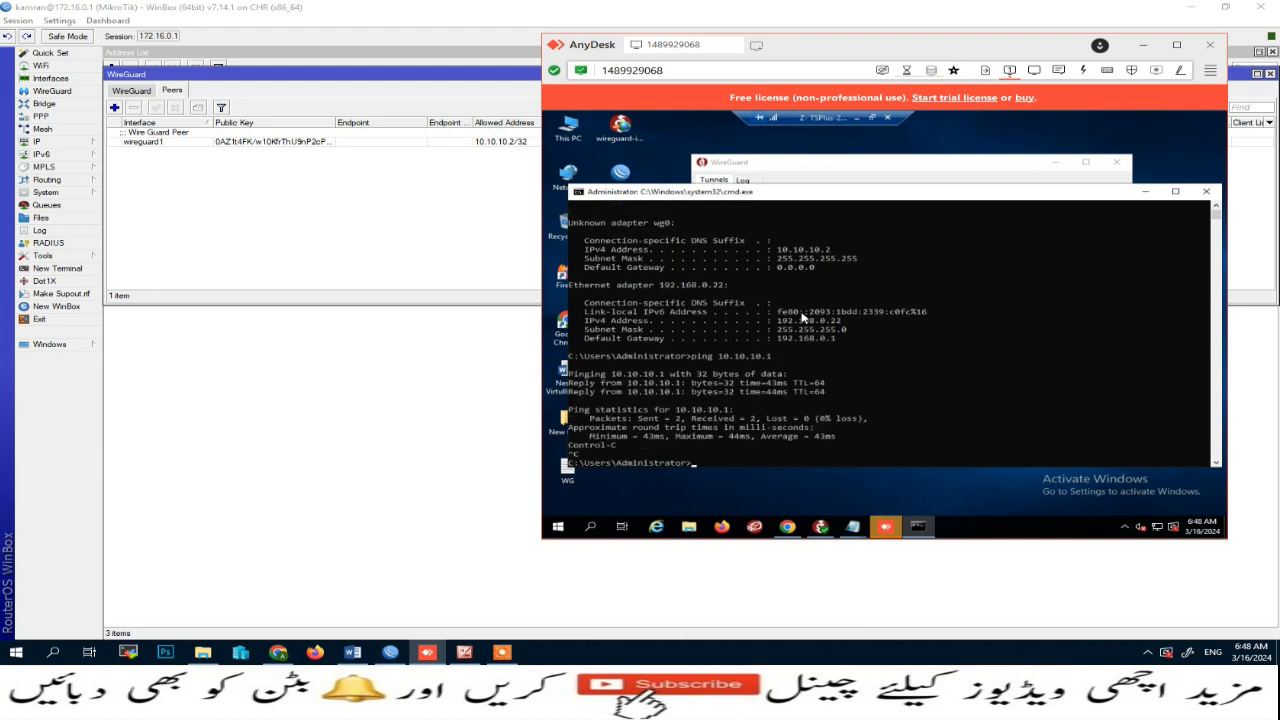
Step: Open WinBox on the client and connect to the router at 10.10.10.1 through the tunnel
left_click(1146, 193)
left_click(1058, 166)
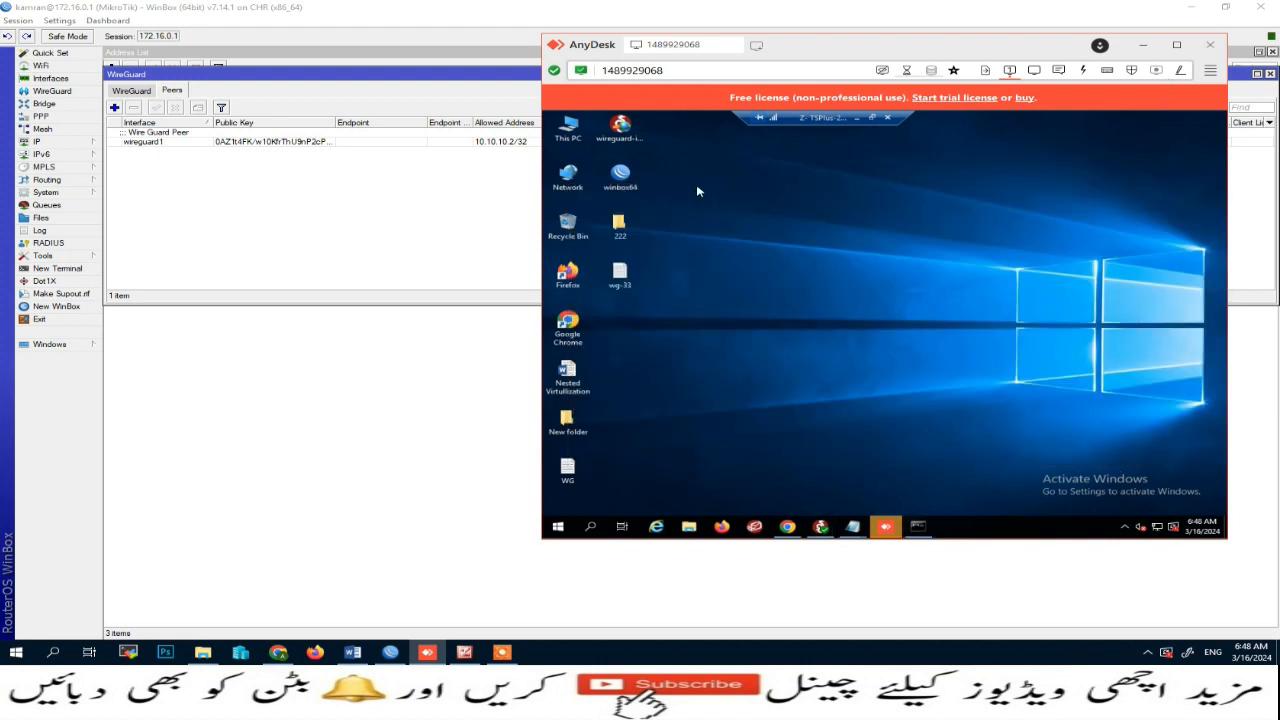
double_click(620, 176)
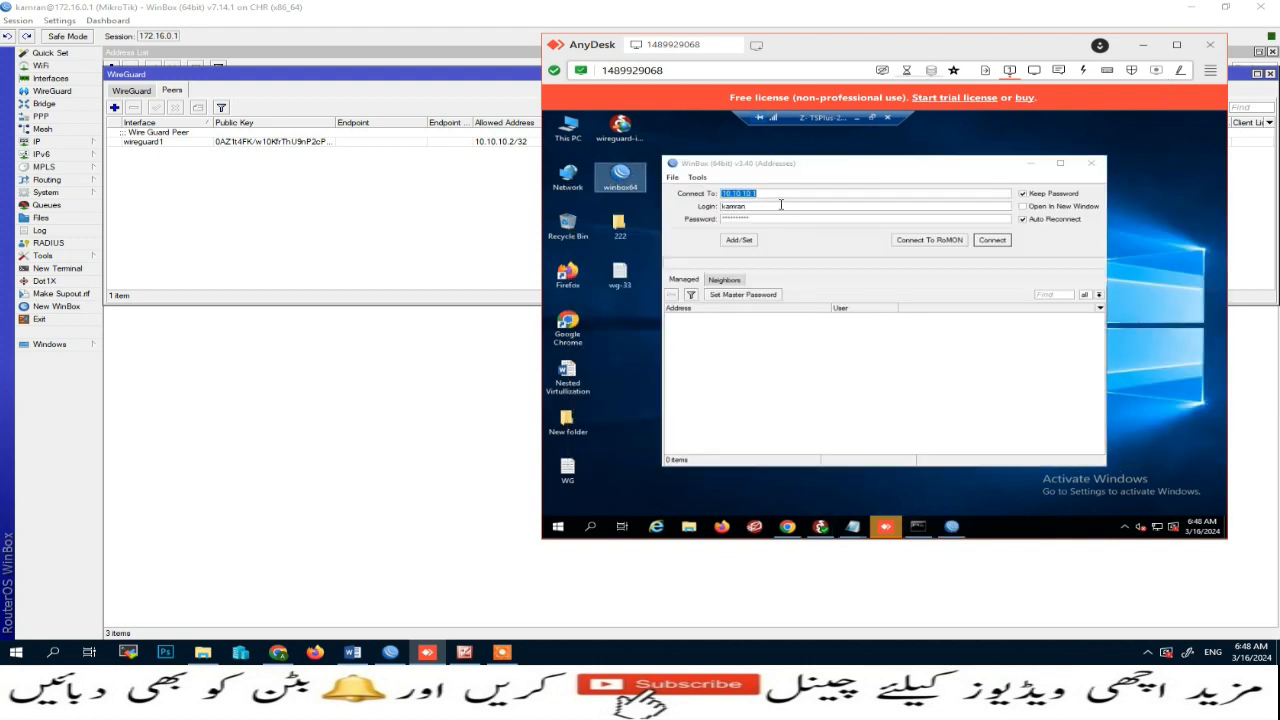
left_click(784, 193)
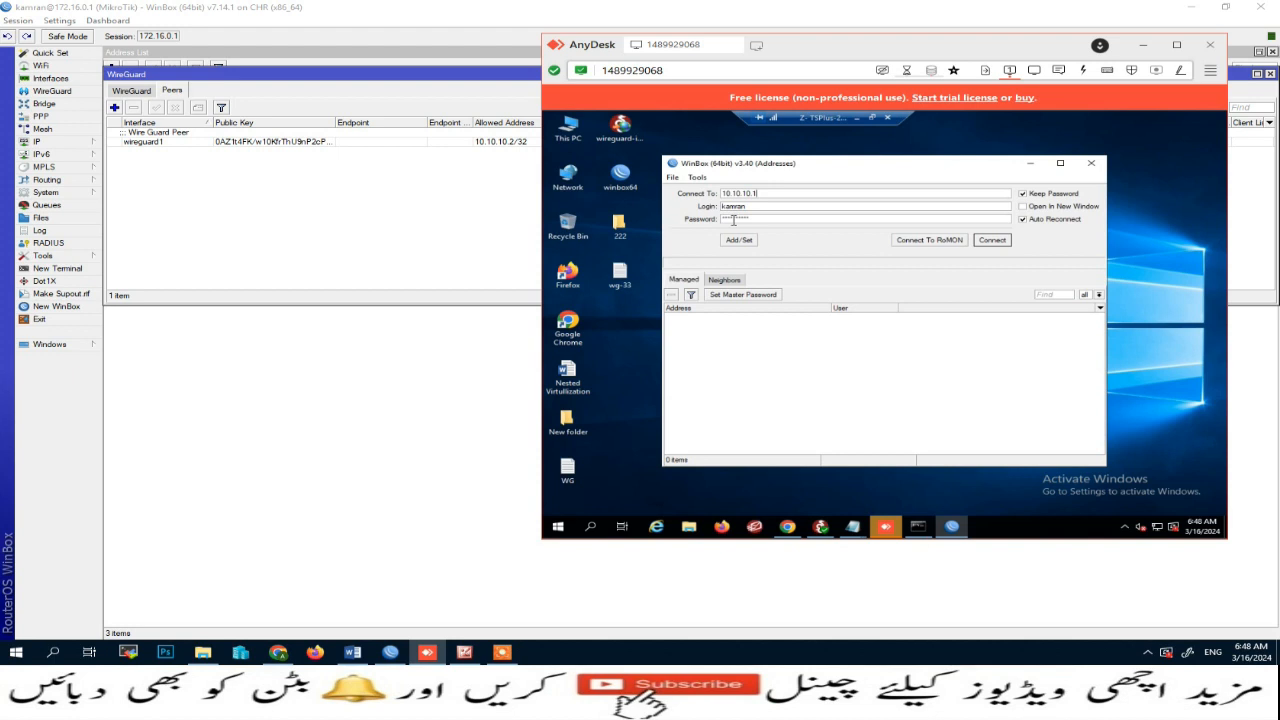
left_click(988, 242)
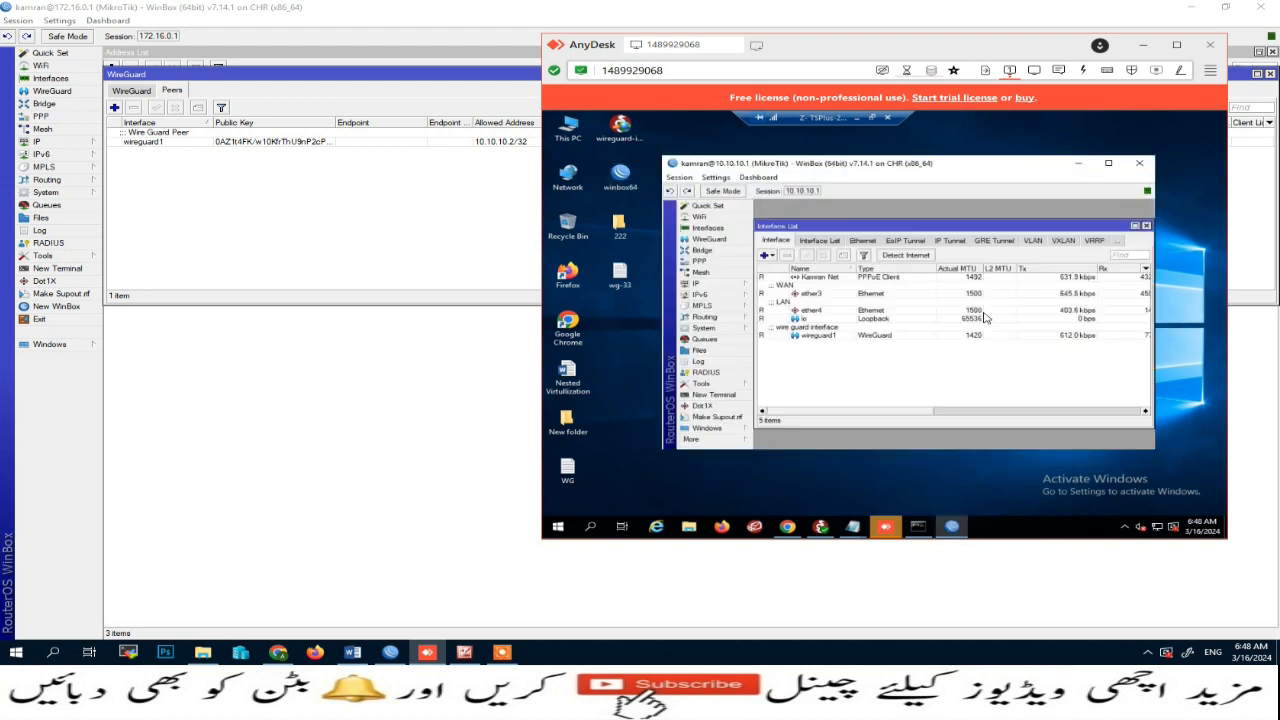
Step: View the router's WireGuard peers in the remote WinBox session and close it
left_click(712, 240)
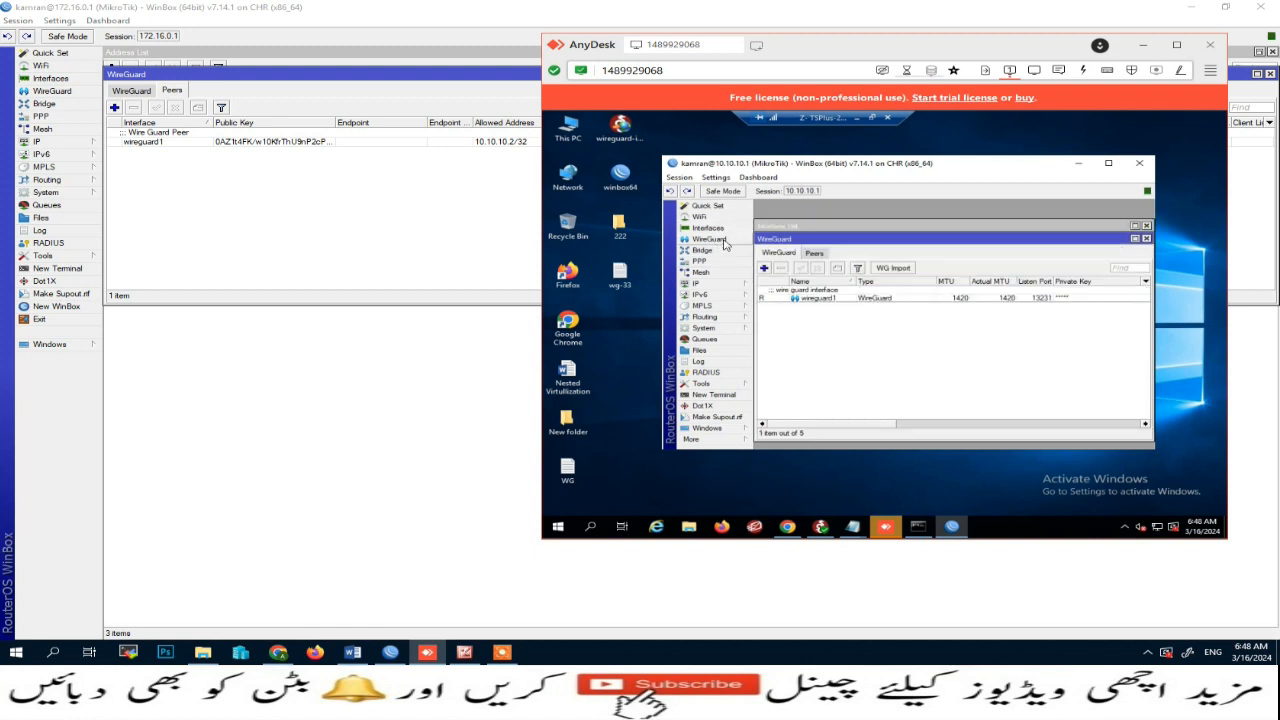
left_click(814, 253)
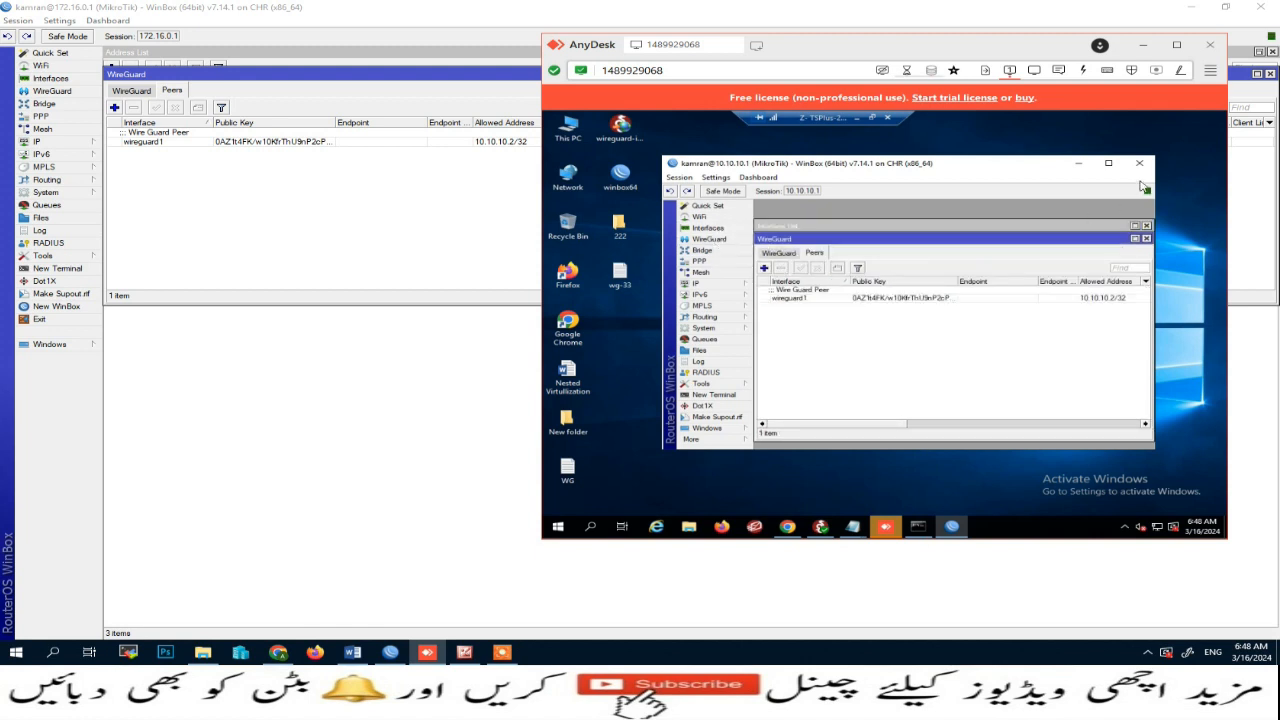
left_click(1140, 164)
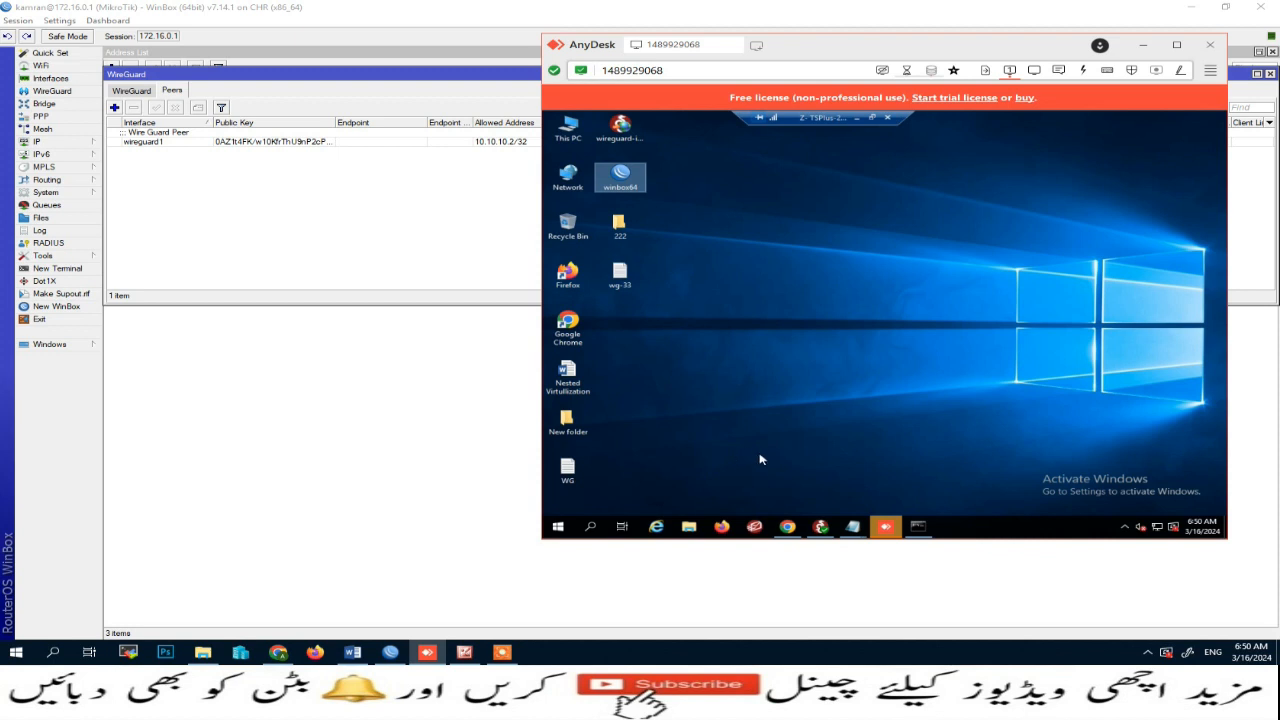
Step: Check the client's public IP address on whatismyipaddress.com in Chrome
left_click(790, 528)
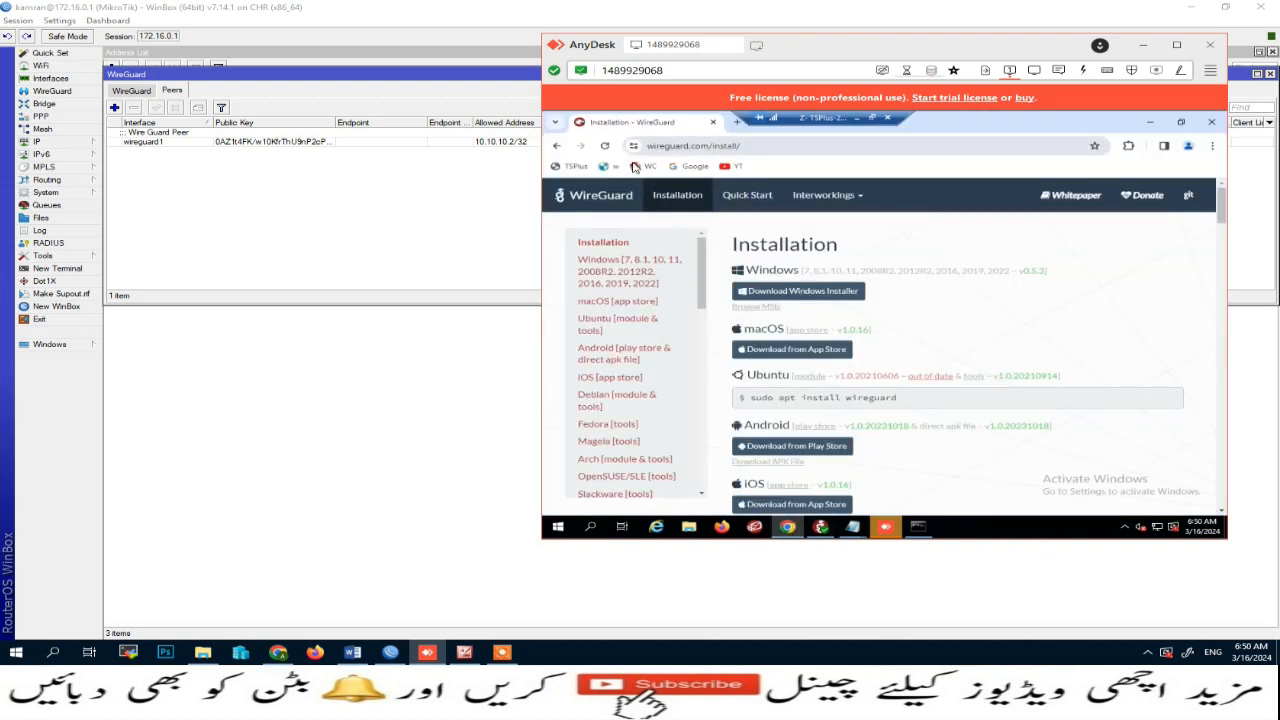
left_click(736, 121)
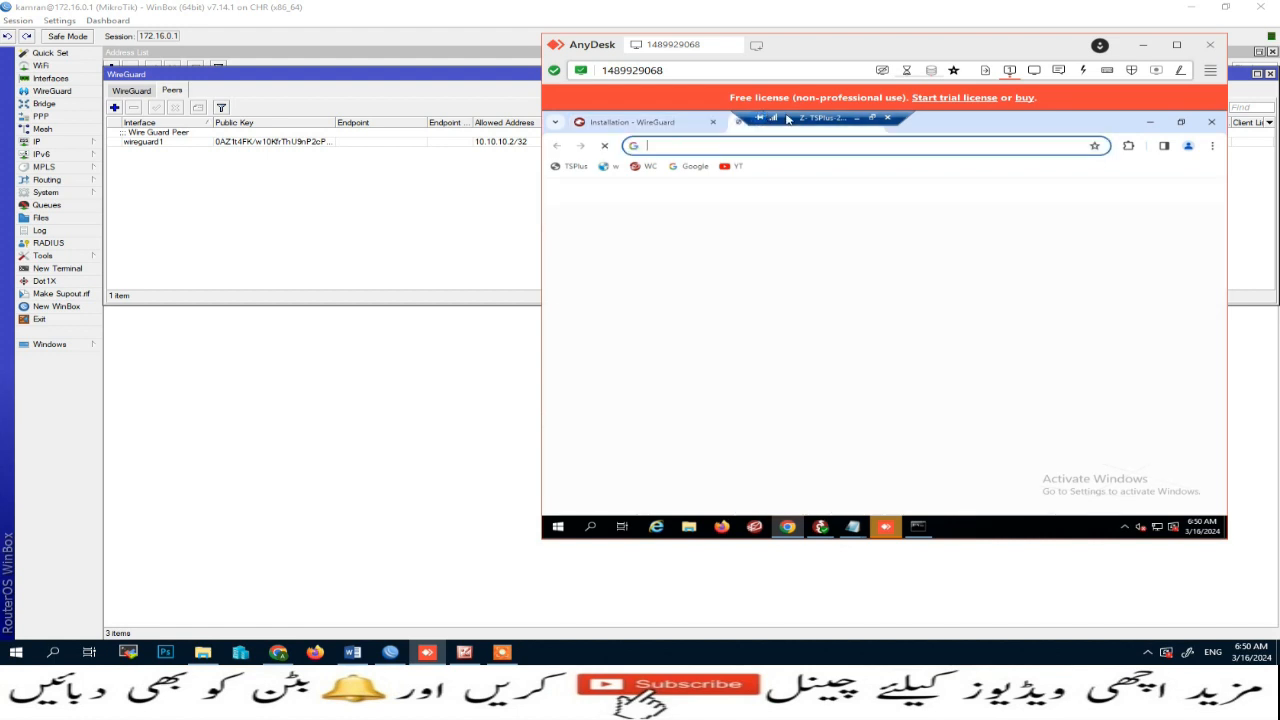
left_click(610, 166)
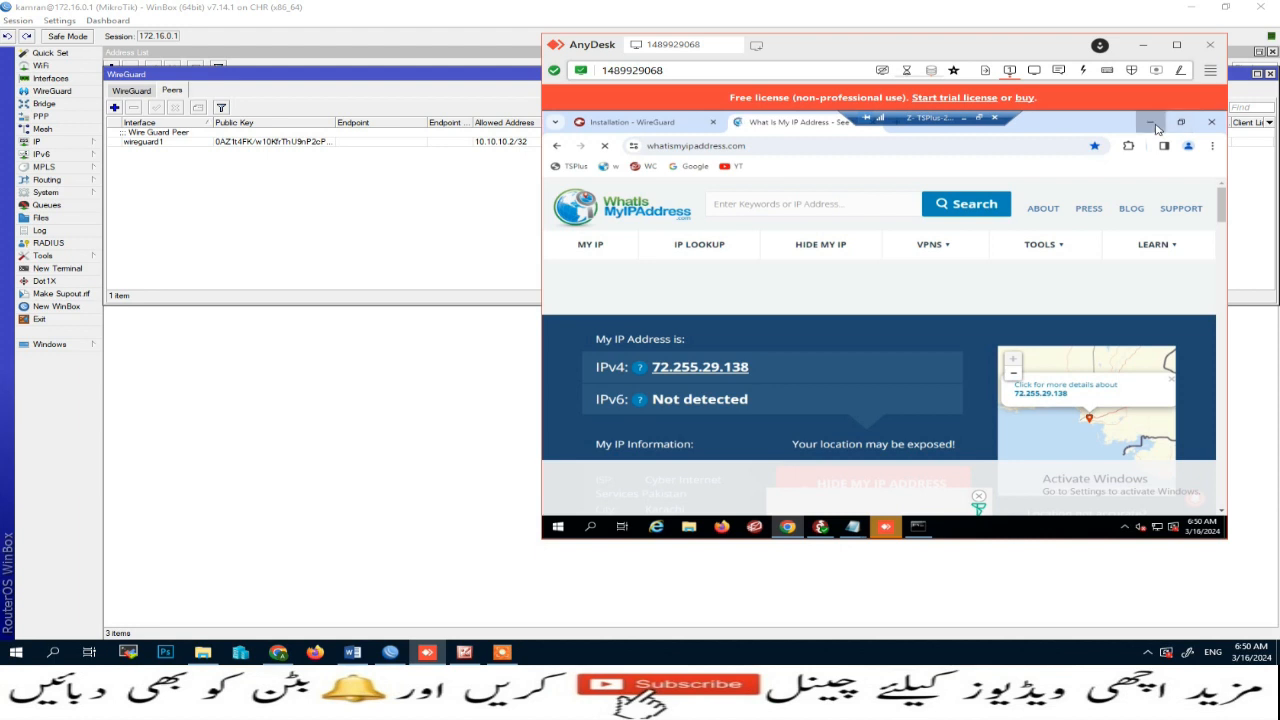
left_click(1152, 124)
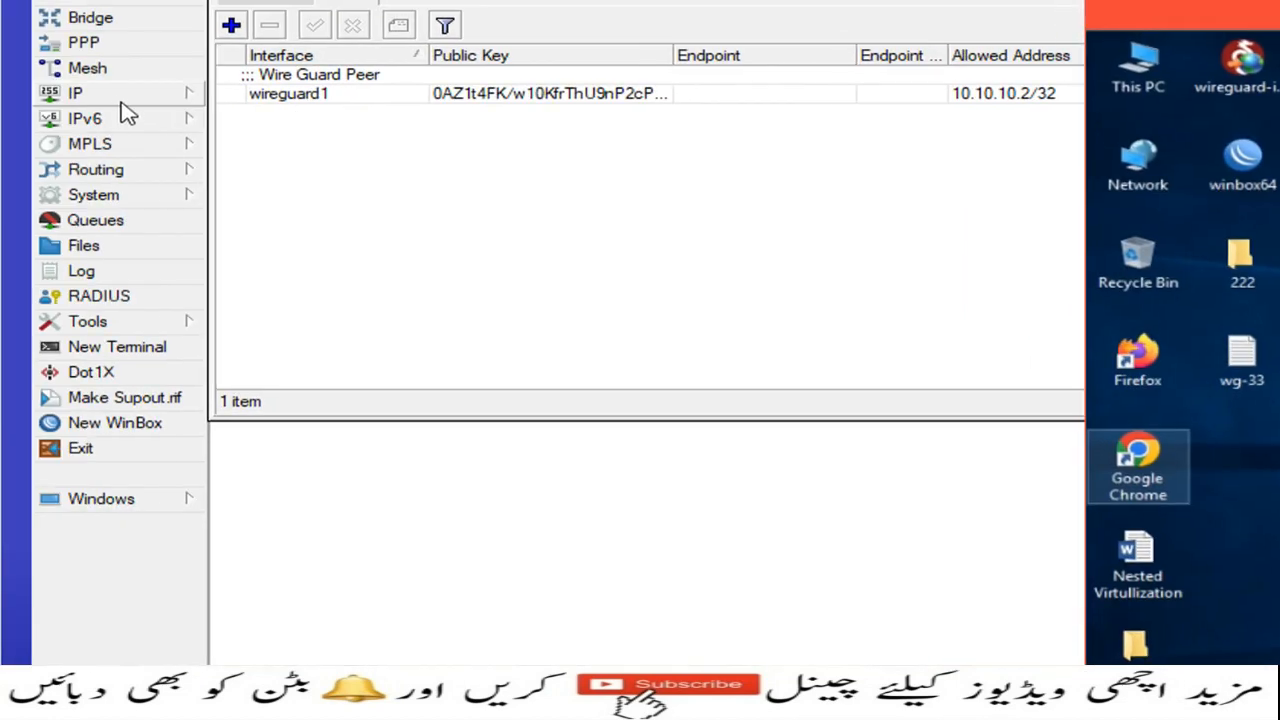
left_click(58, 143)
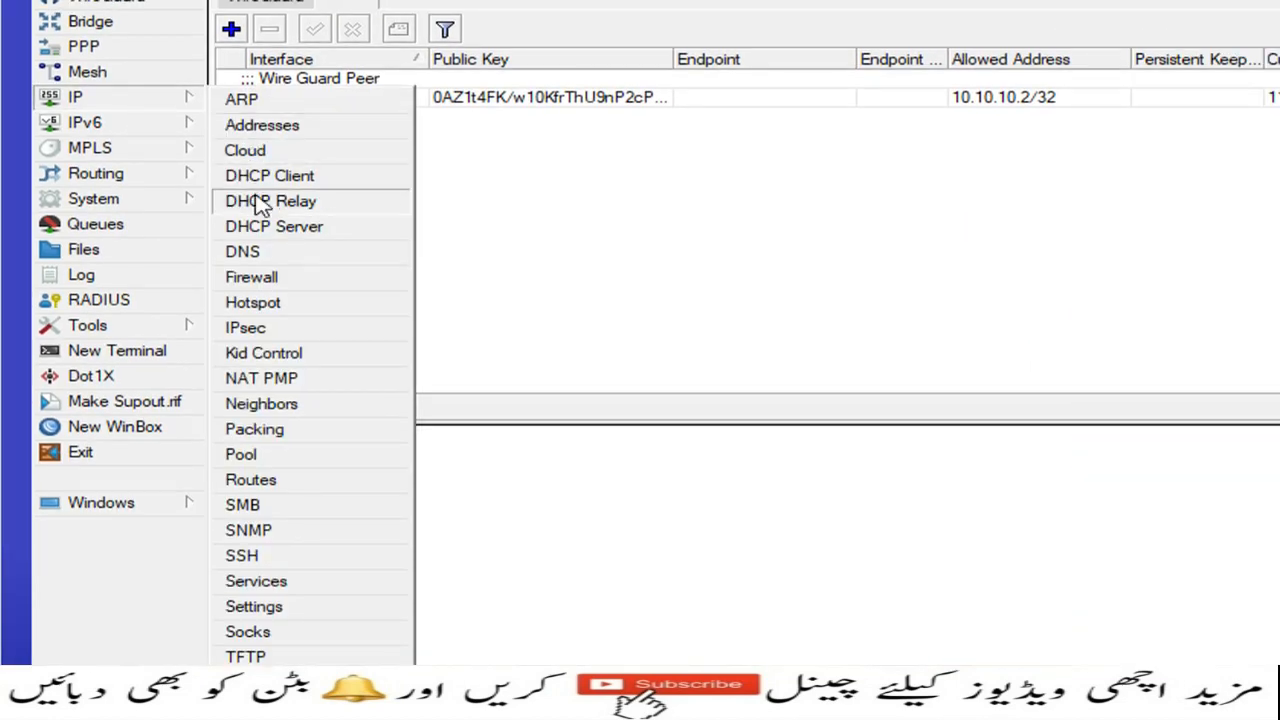
left_click(268, 153)
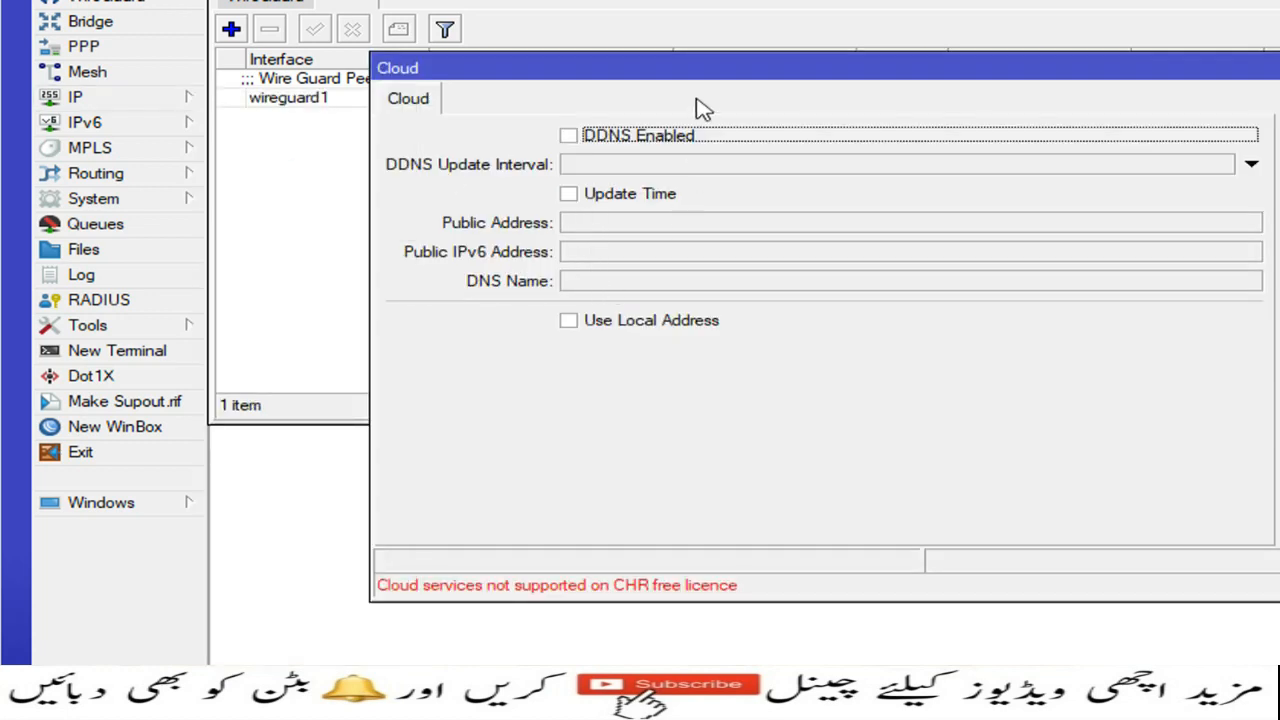
left_click_drag(697, 70, 601, 99)
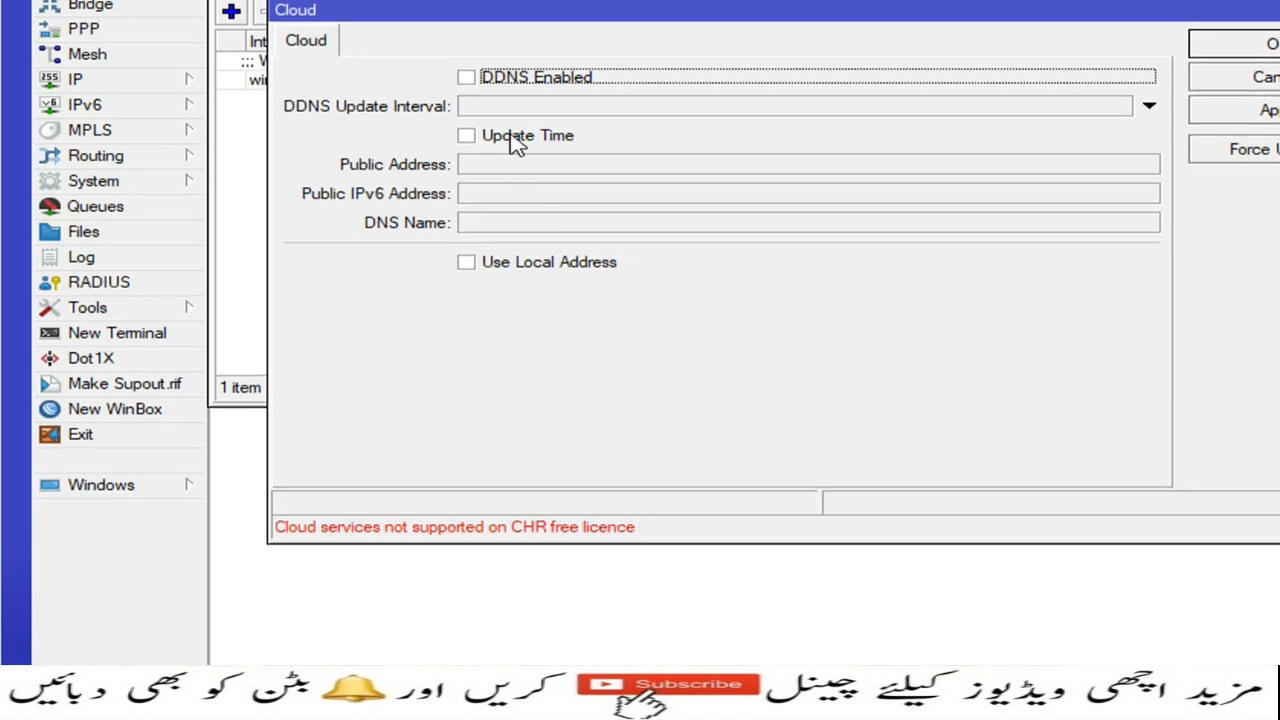
left_click(467, 78)
left_click(467, 101)
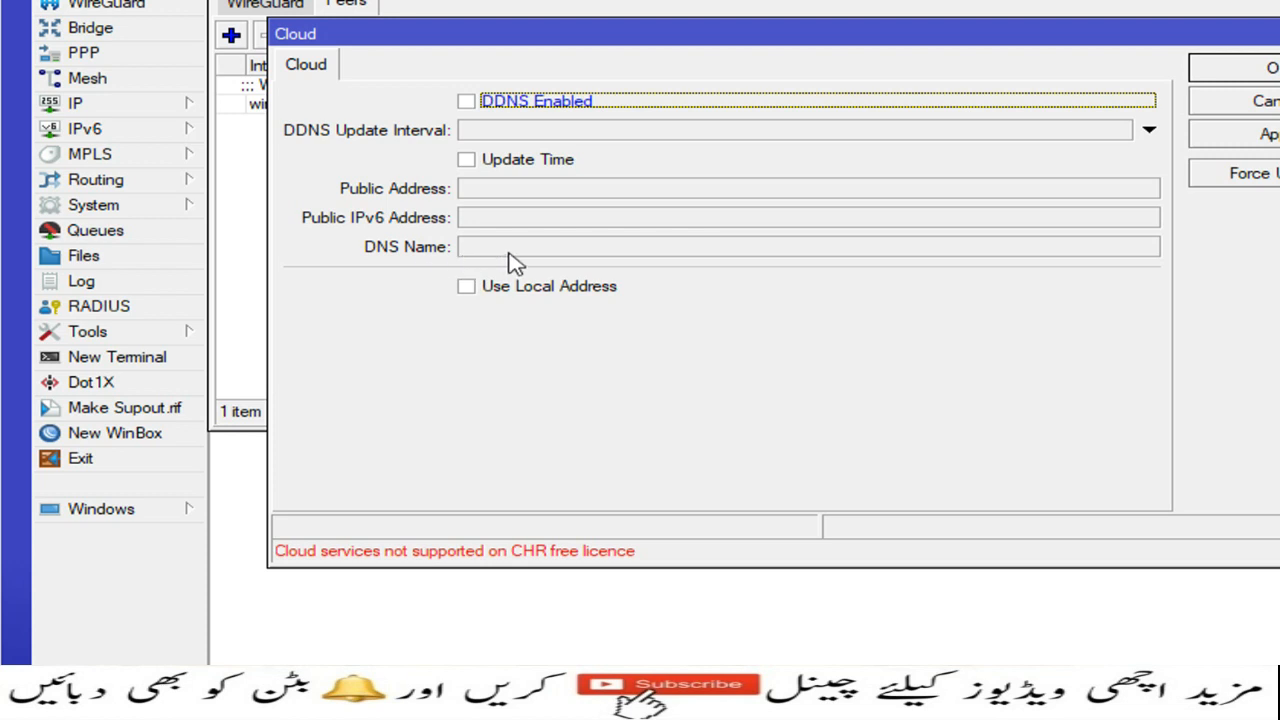
left_click(1232, 102)
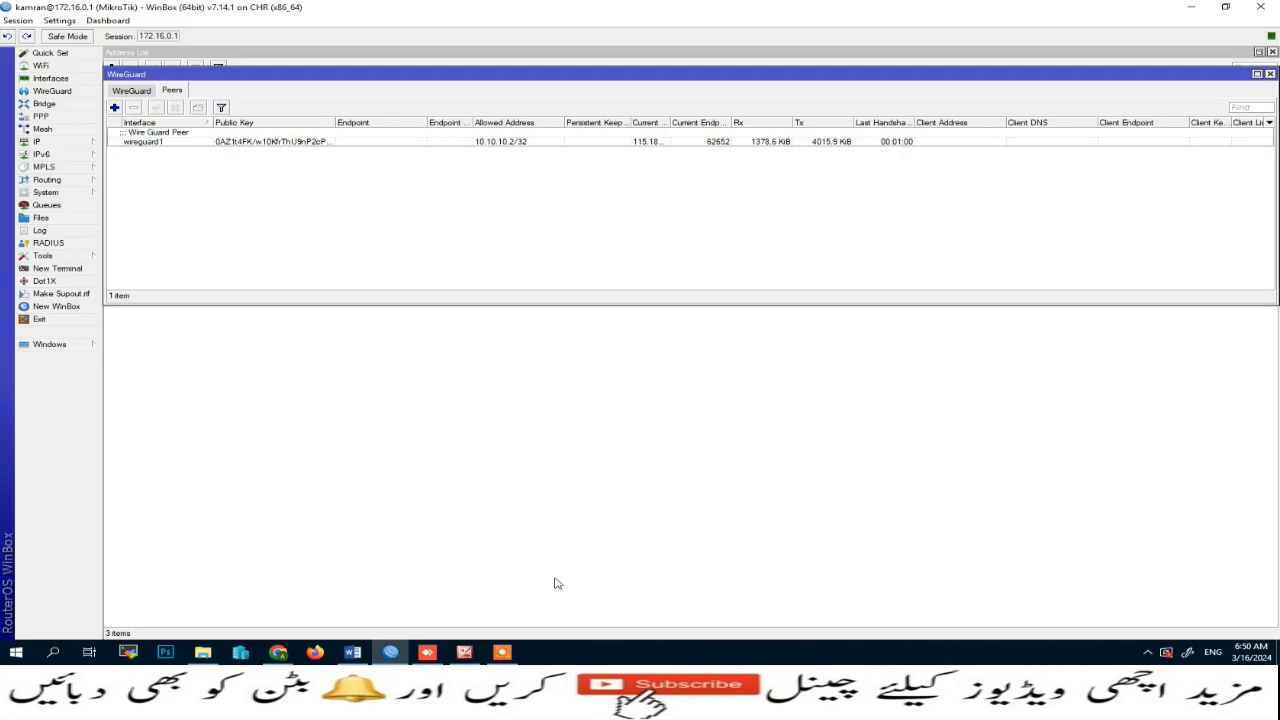
Step: Deactivate the wg0 tunnel, review its configuration without saving, and activate it again
left_click(427, 654)
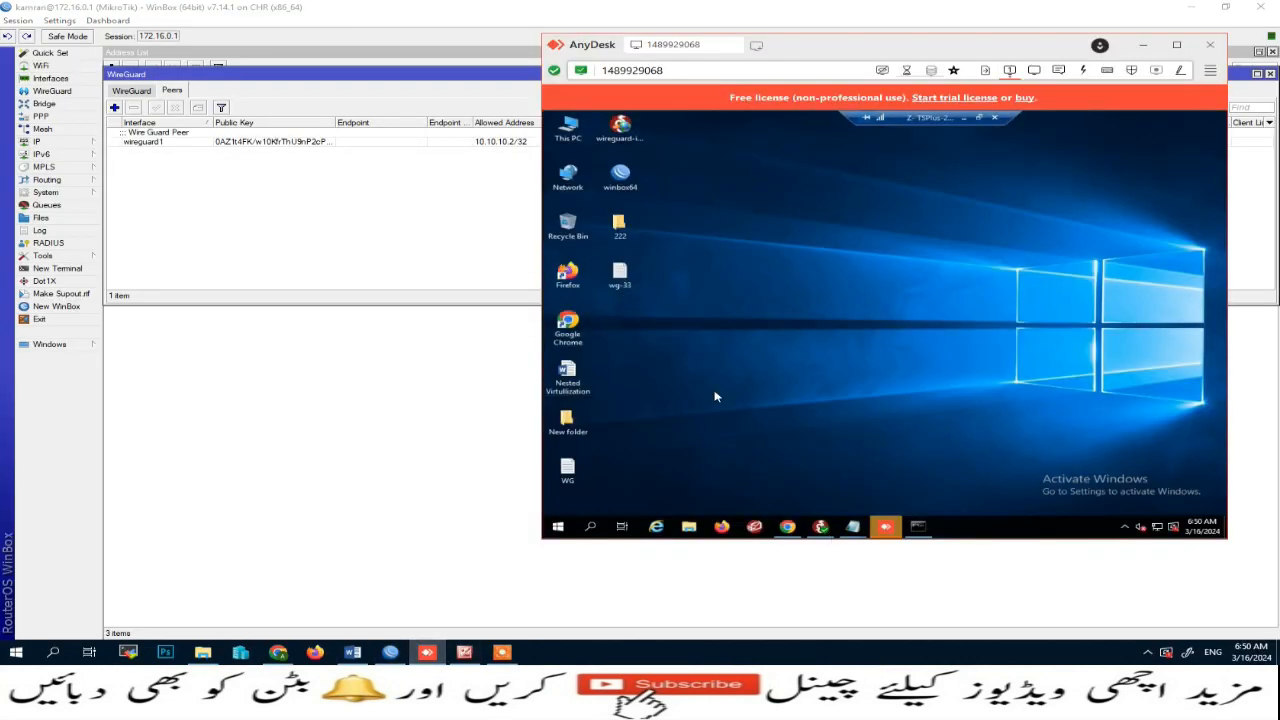
left_click(820, 526)
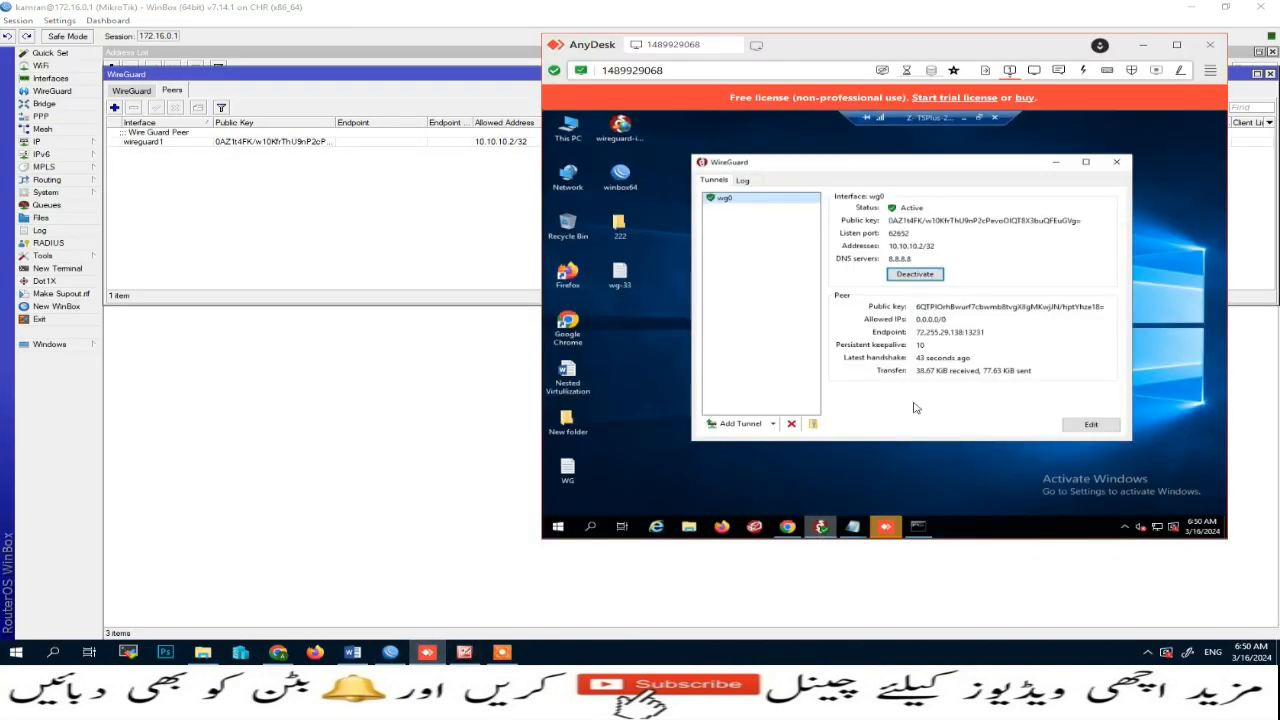
left_click(930, 276)
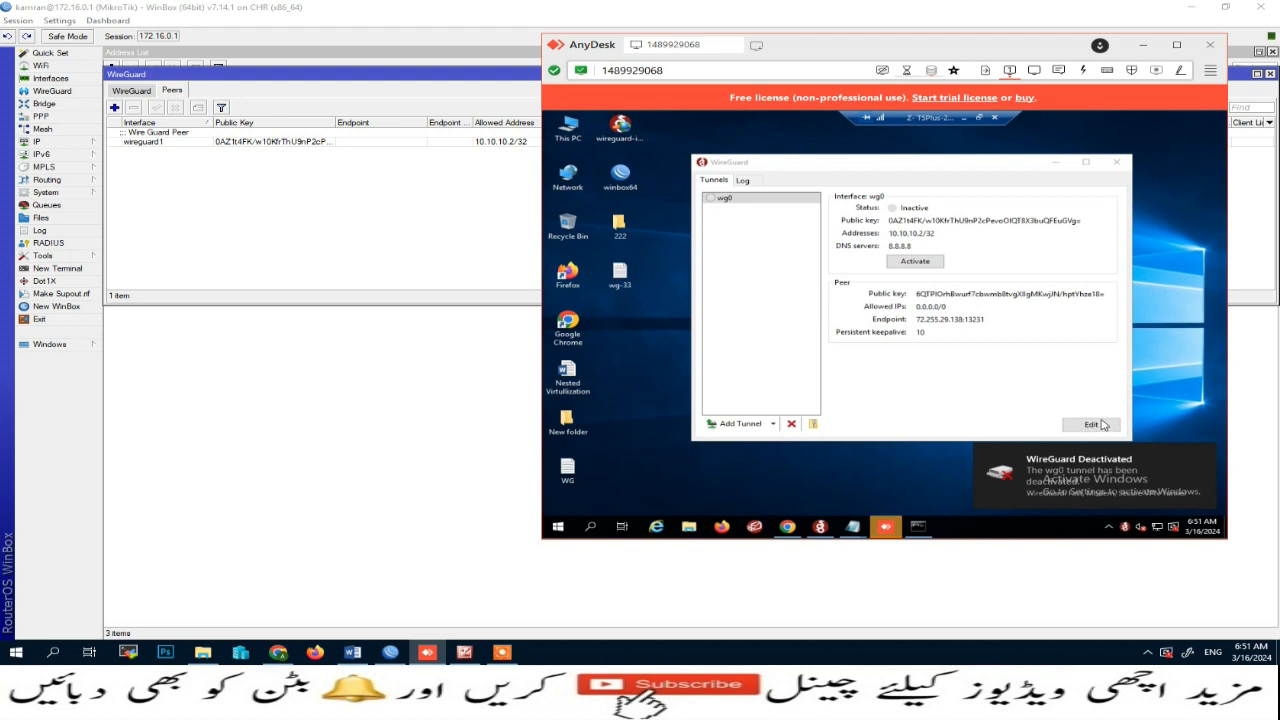
left_click(1091, 426)
left_click(1091, 426)
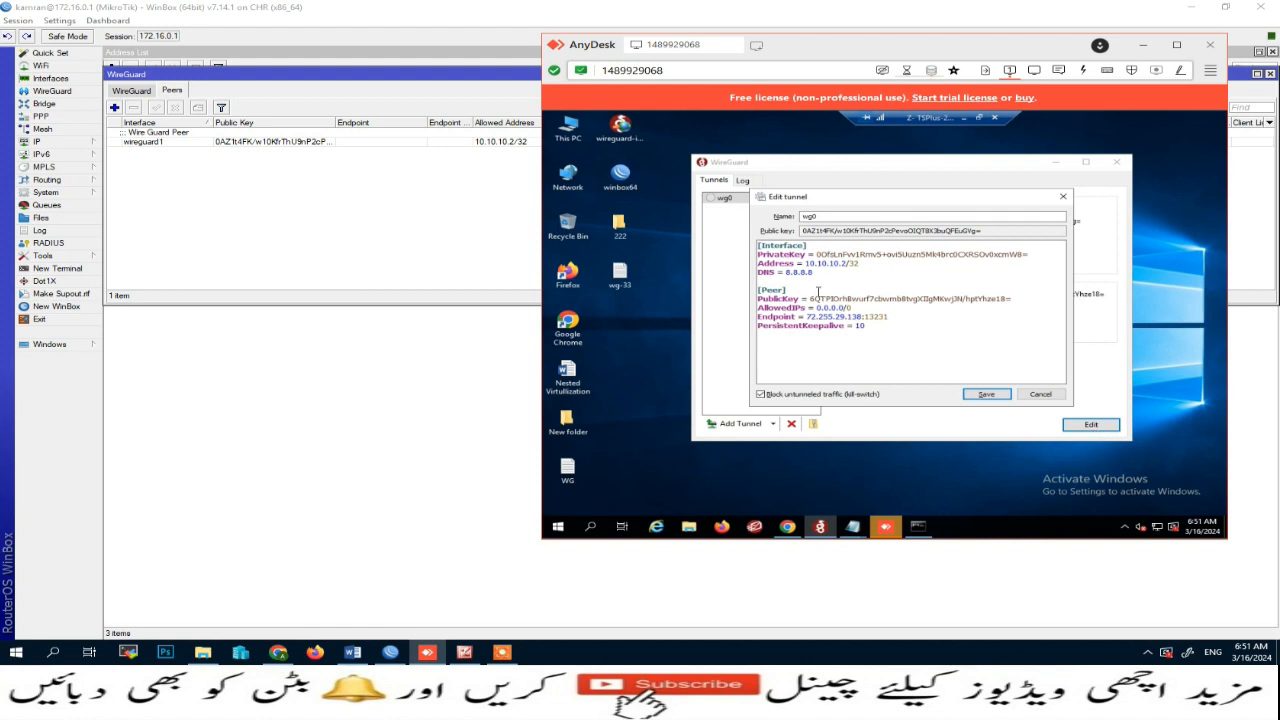
left_click_drag(807, 316, 857, 316)
left_click(1043, 394)
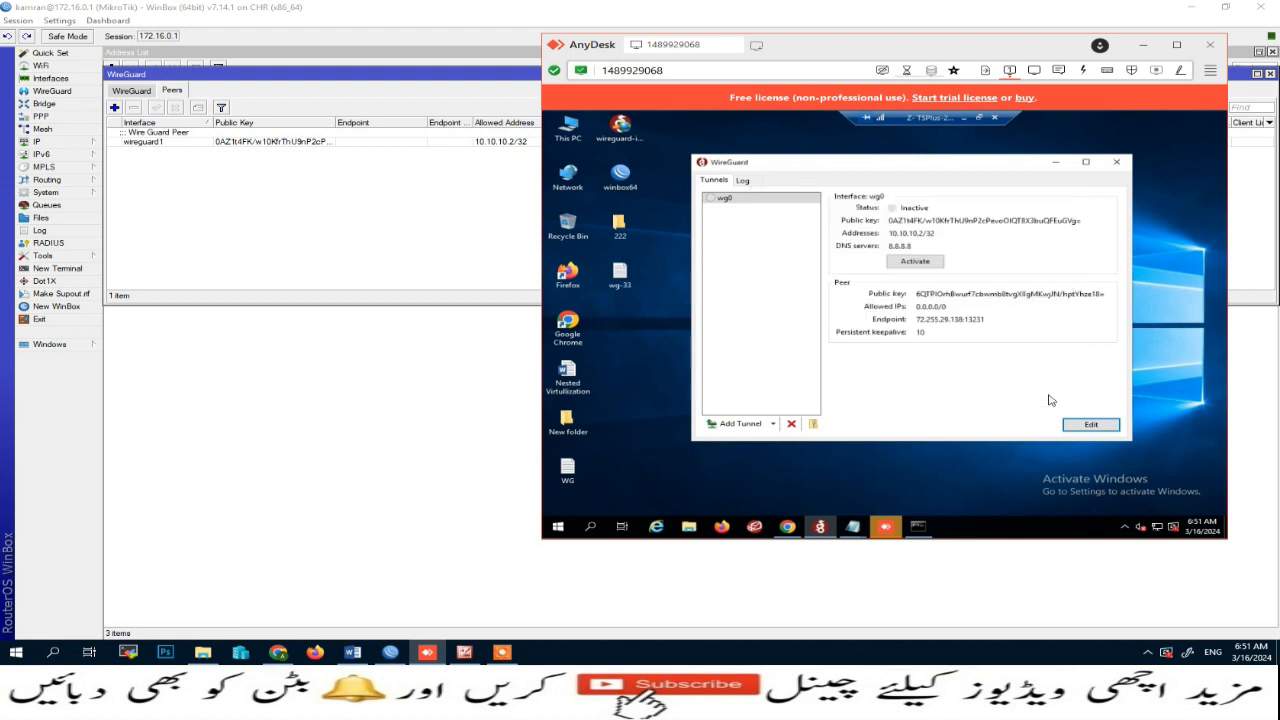
left_click(744, 199)
left_click(915, 262)
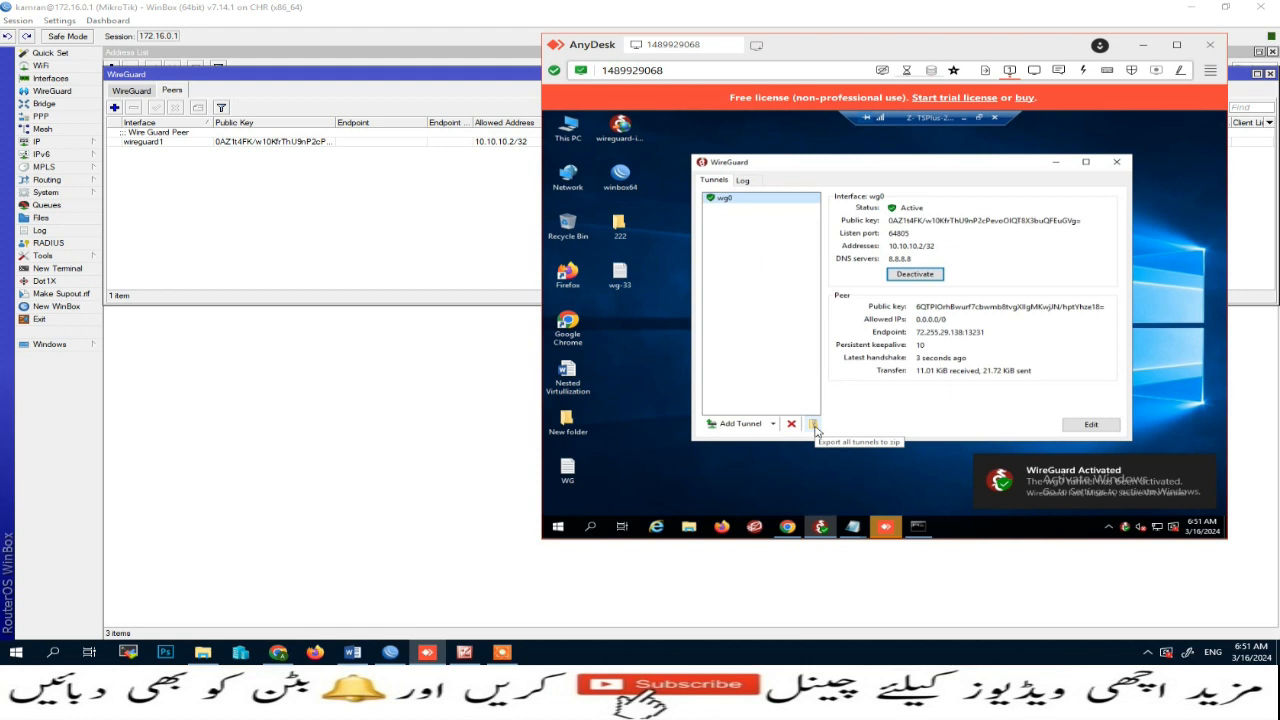
Step: Export all tunnels to a zip file named wg on the Desktop
right_click(750, 200)
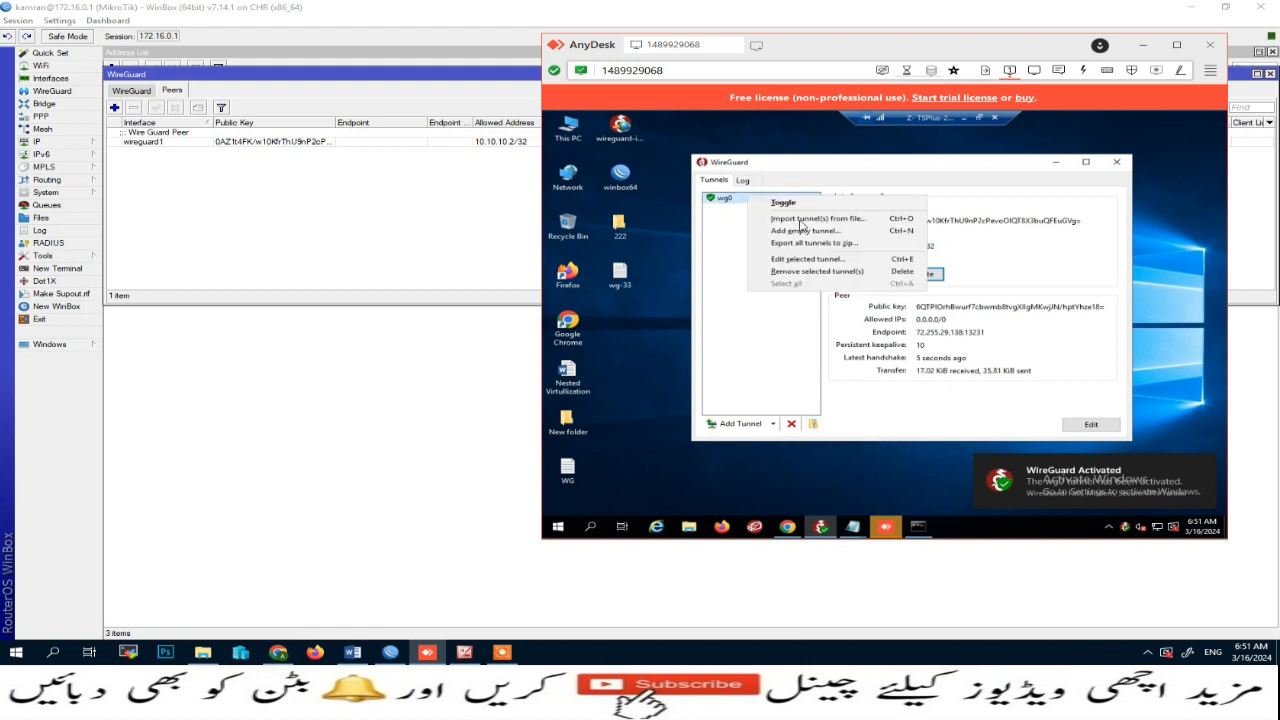
left_click(797, 245)
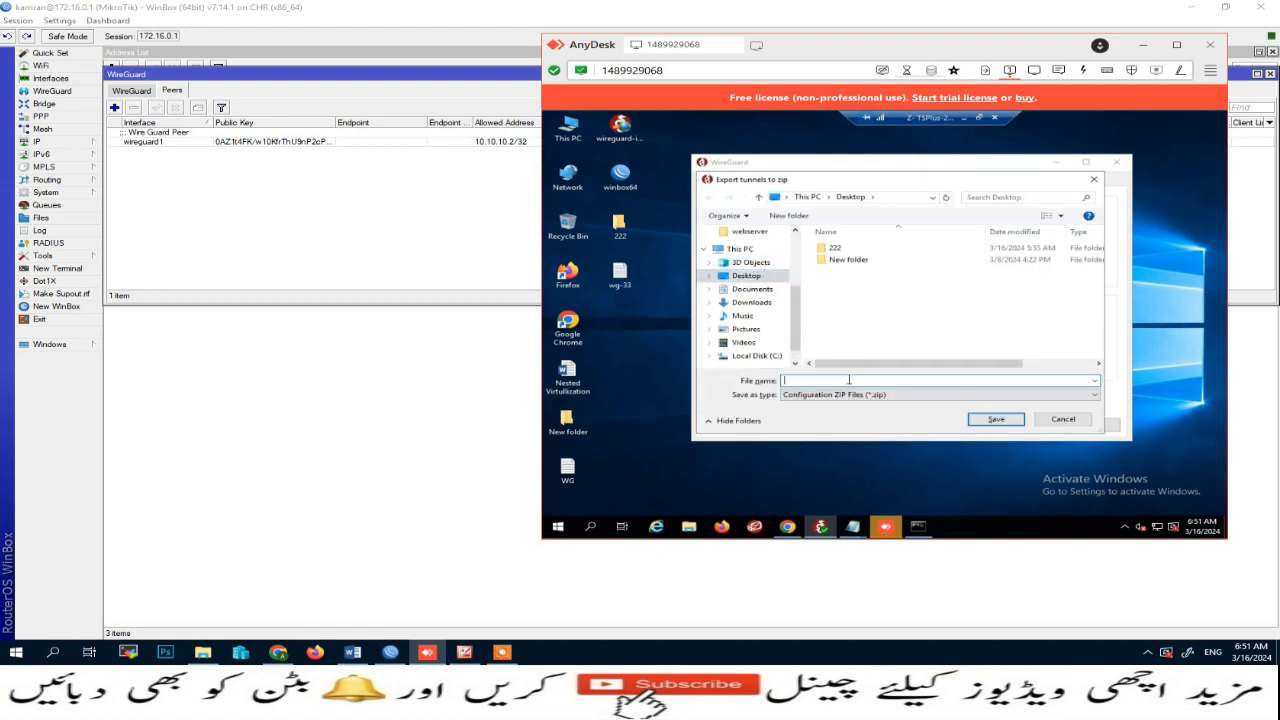
type("wg")
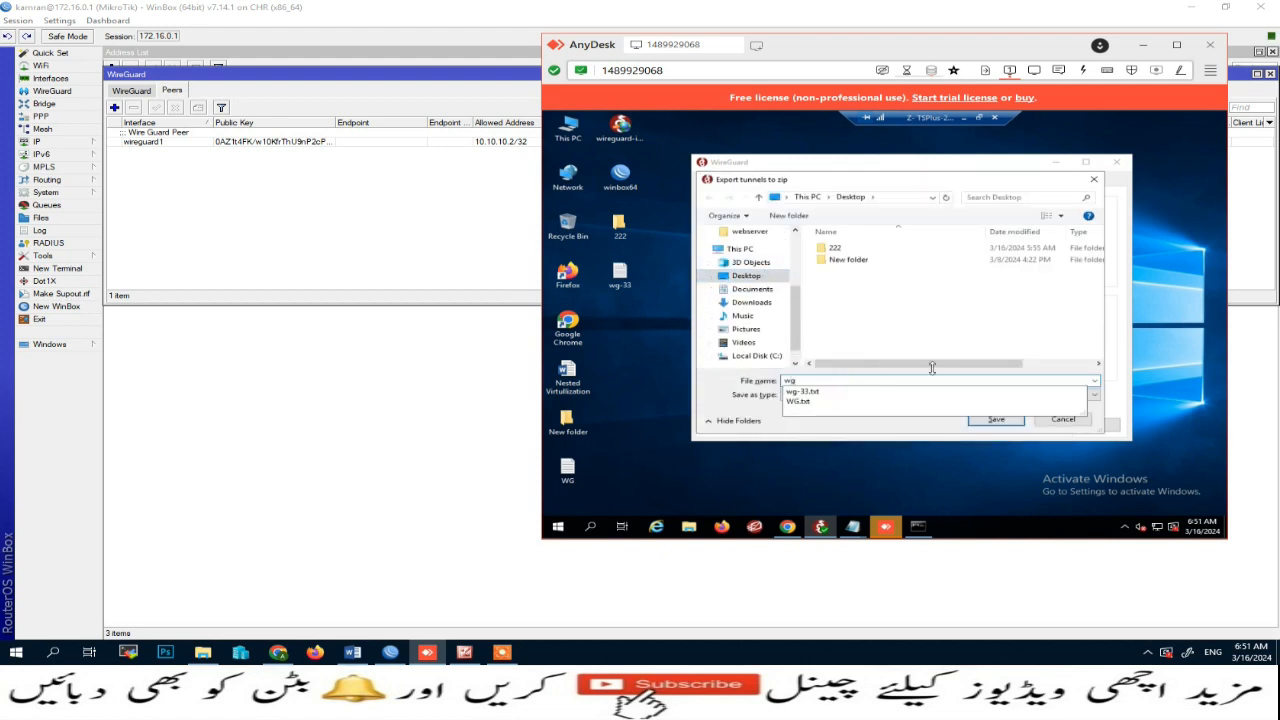
left_click(996, 420)
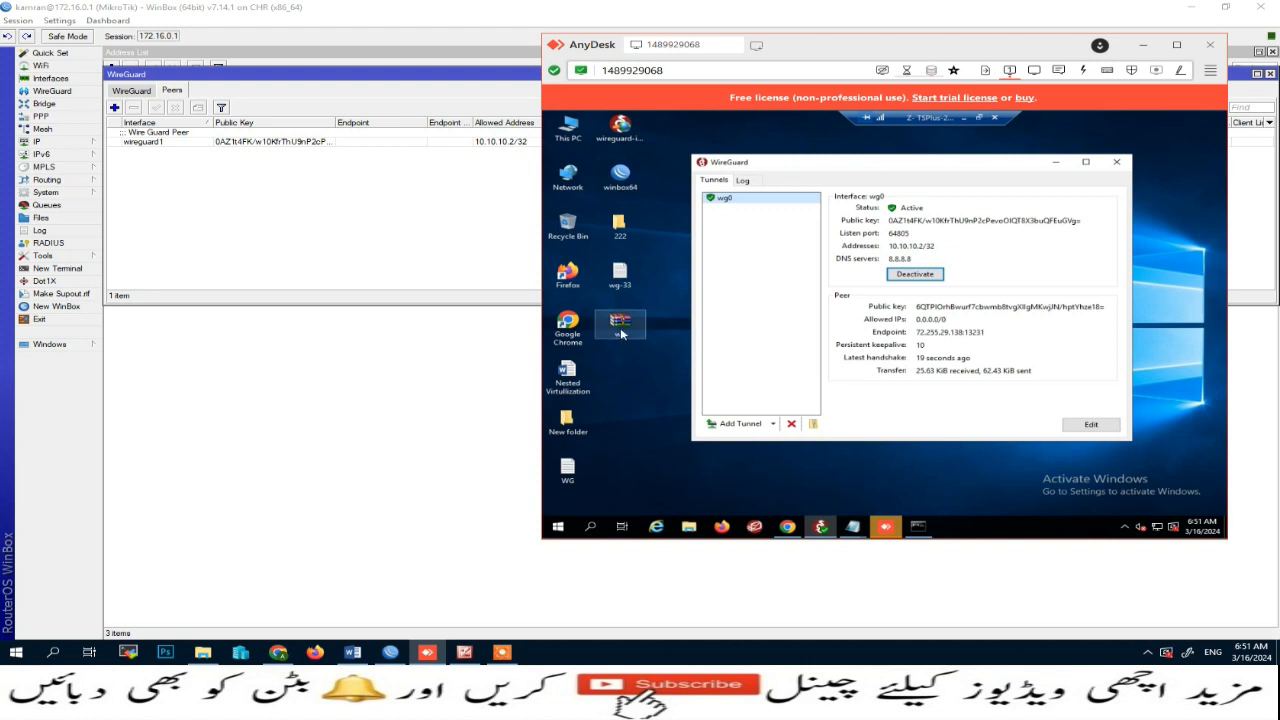
Step: Try to import the exported wg tunnel file from the Desktop into the WireGuard client
right_click(771, 203)
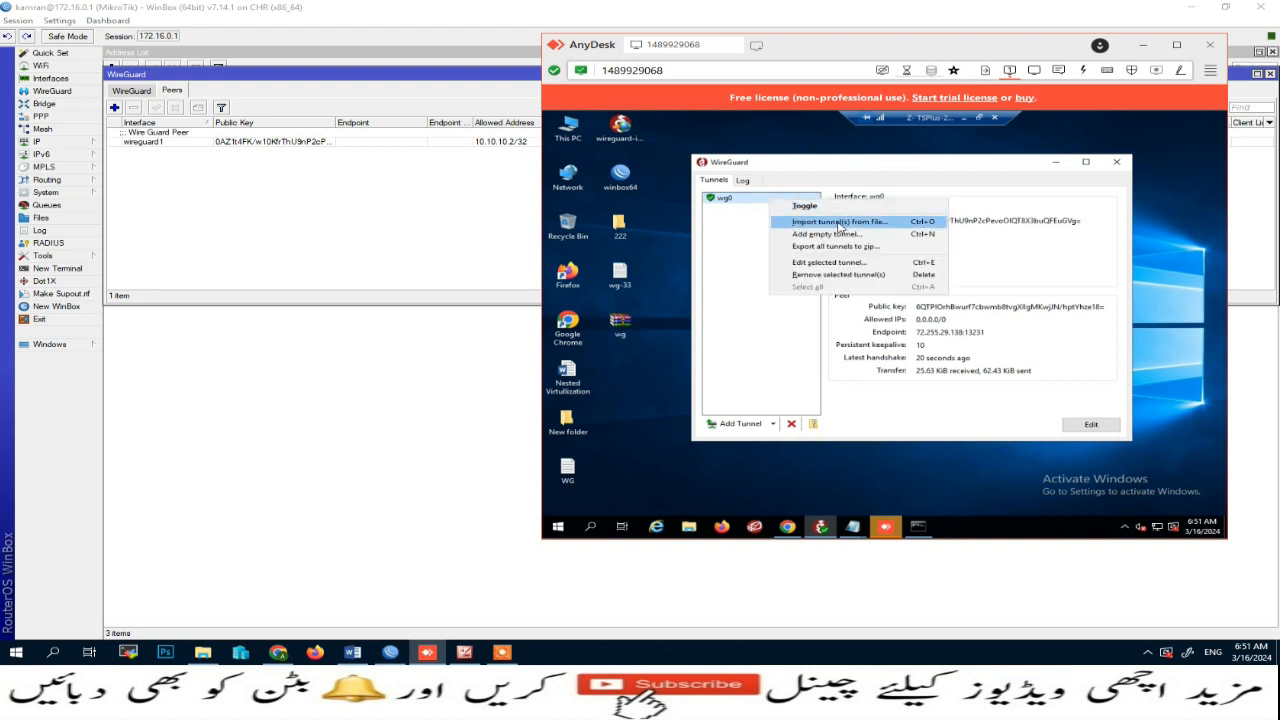
left_click(840, 225)
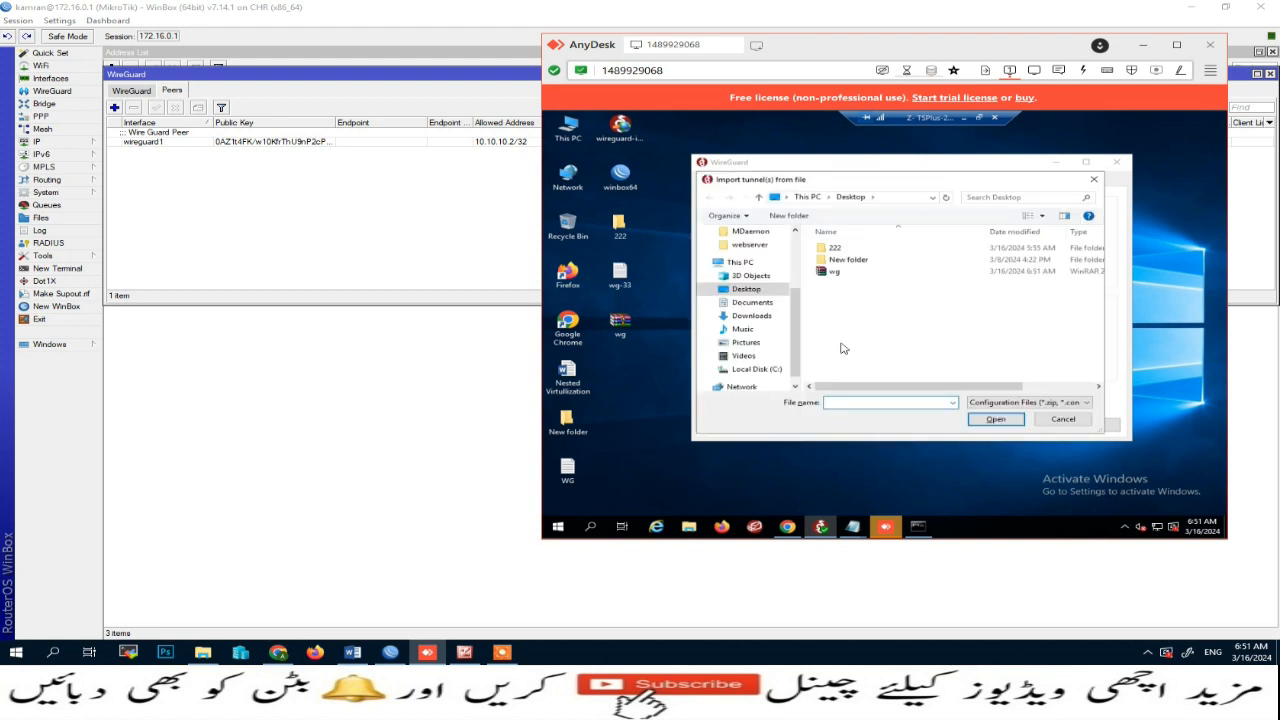
left_click(836, 273)
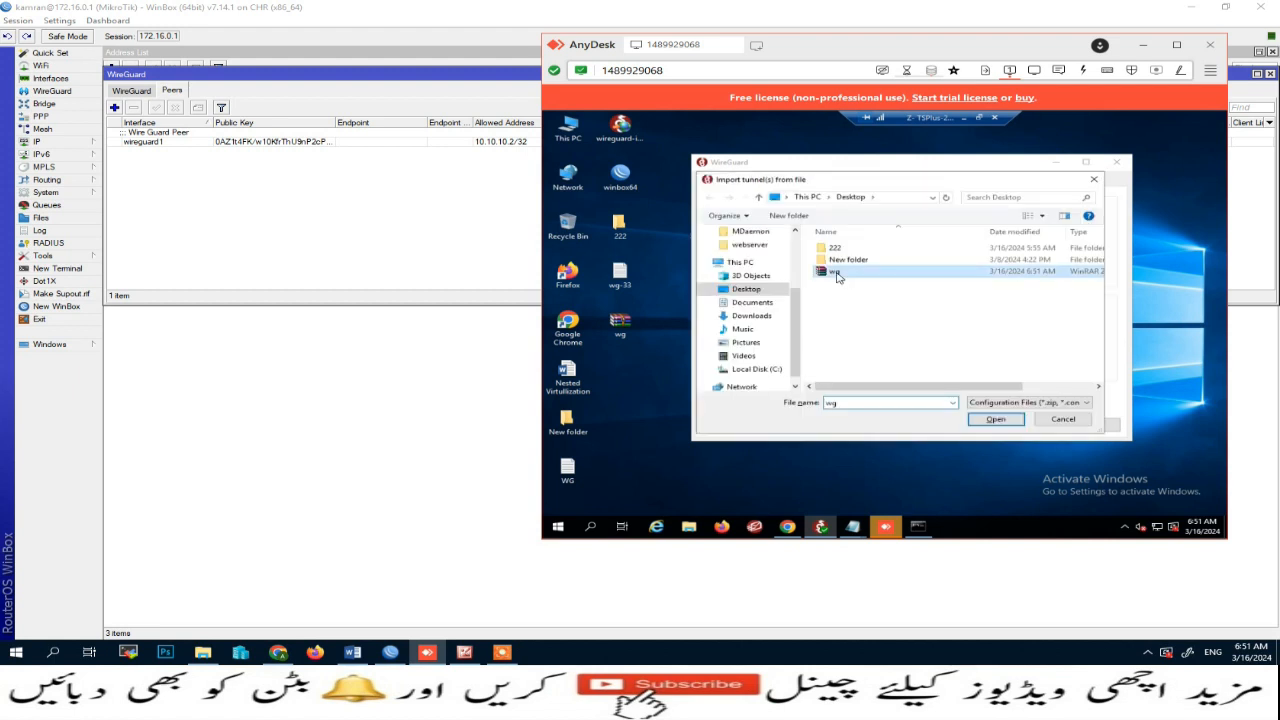
left_click(996, 421)
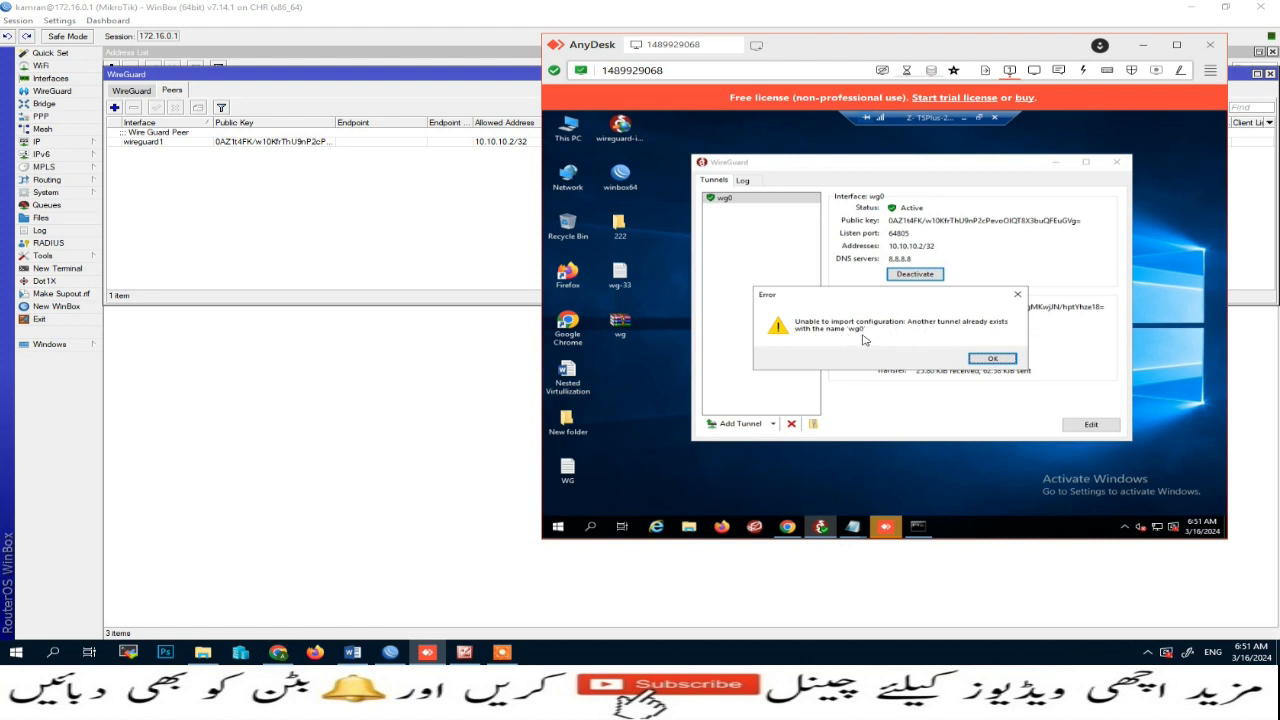
left_click(992, 359)
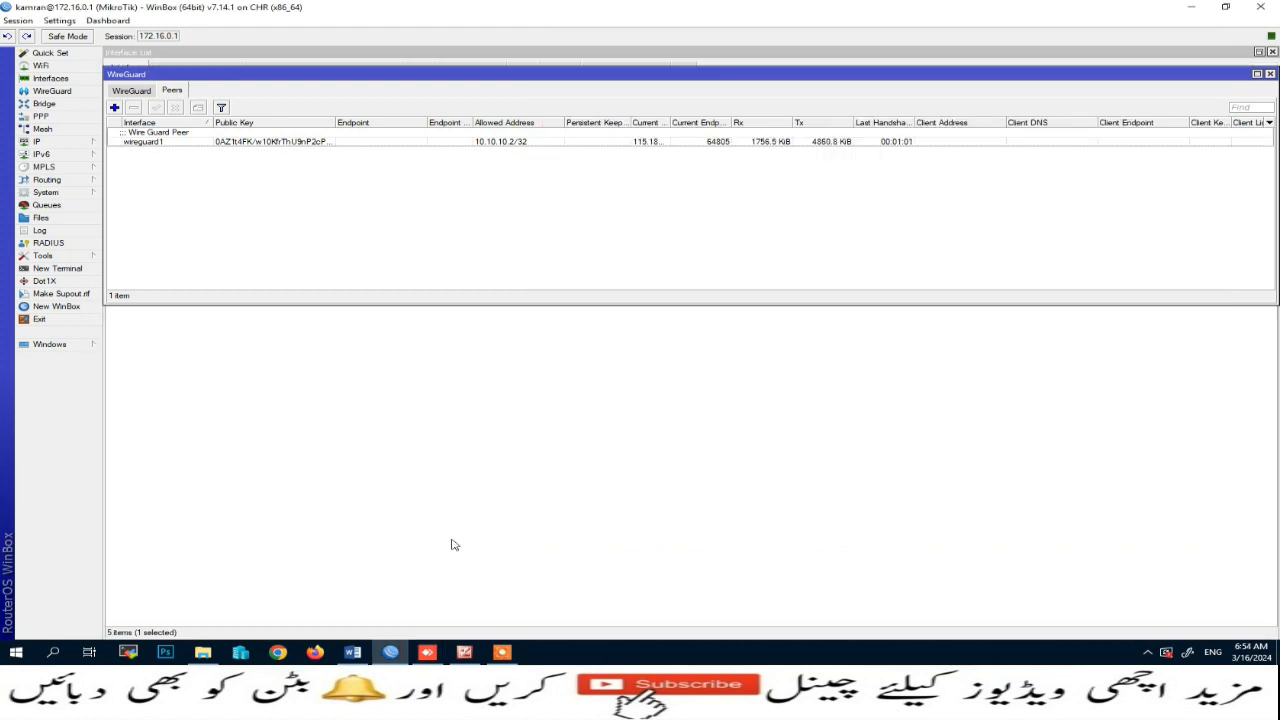
Step: Open Chrome with the Person 1 profile and go to the Duck DNS site by searching duck dns
left_click(280, 653)
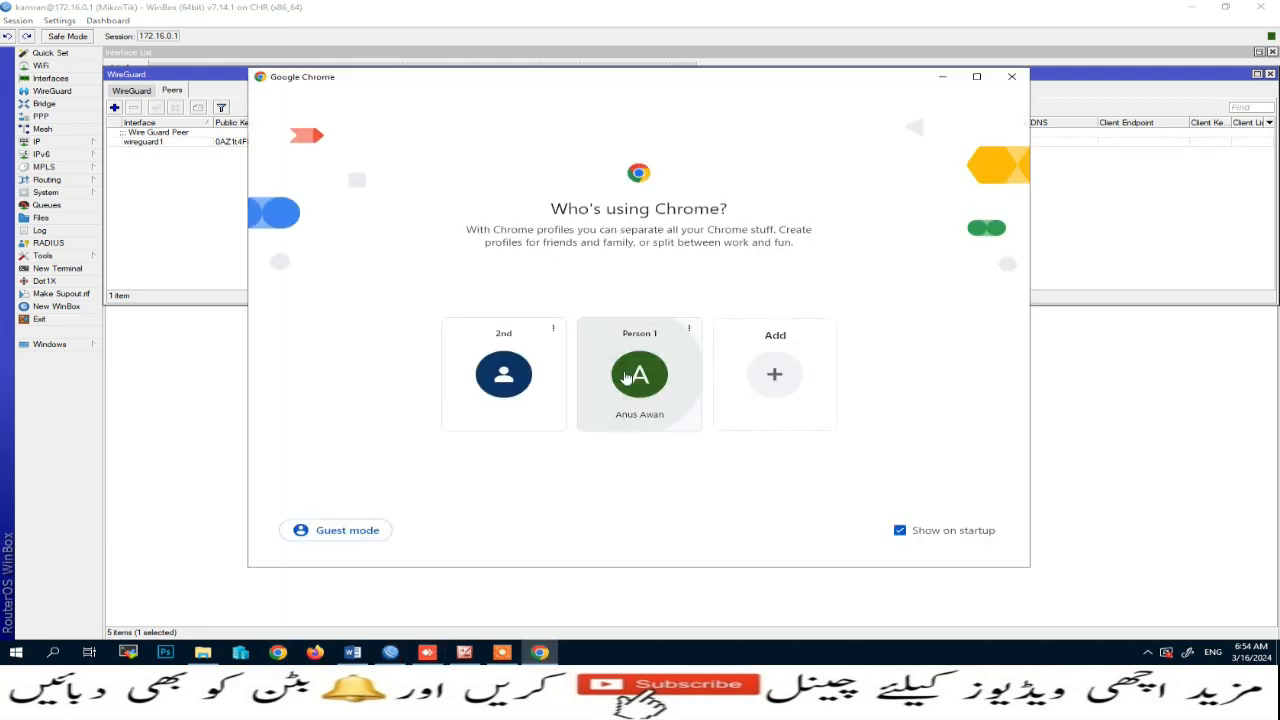
left_click(627, 377)
left_click(174, 42)
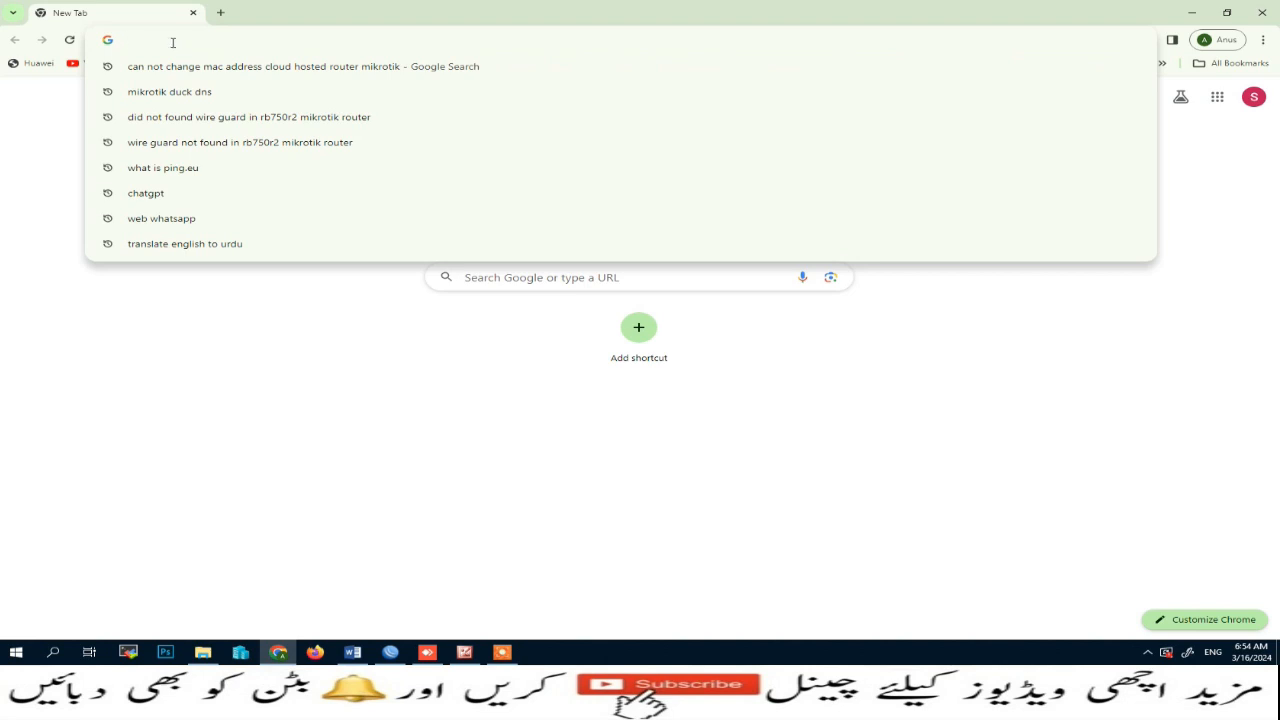
left_click(212, 45)
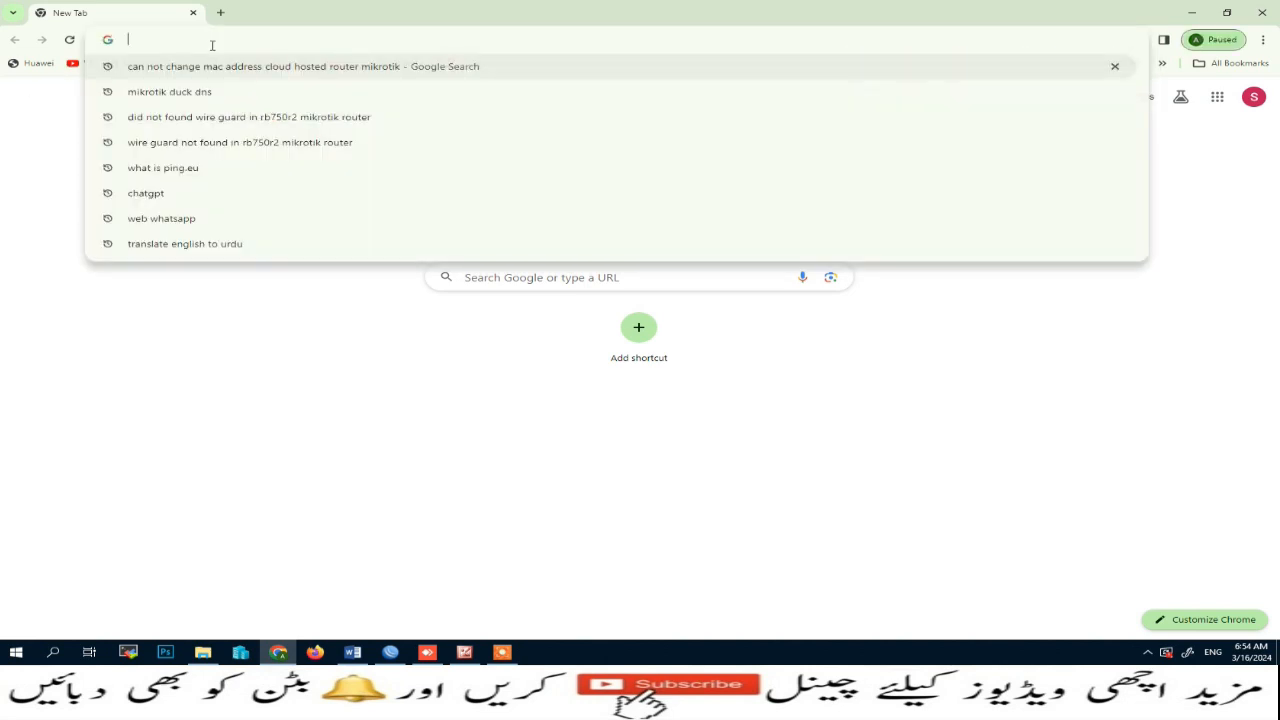
type("duck dn")
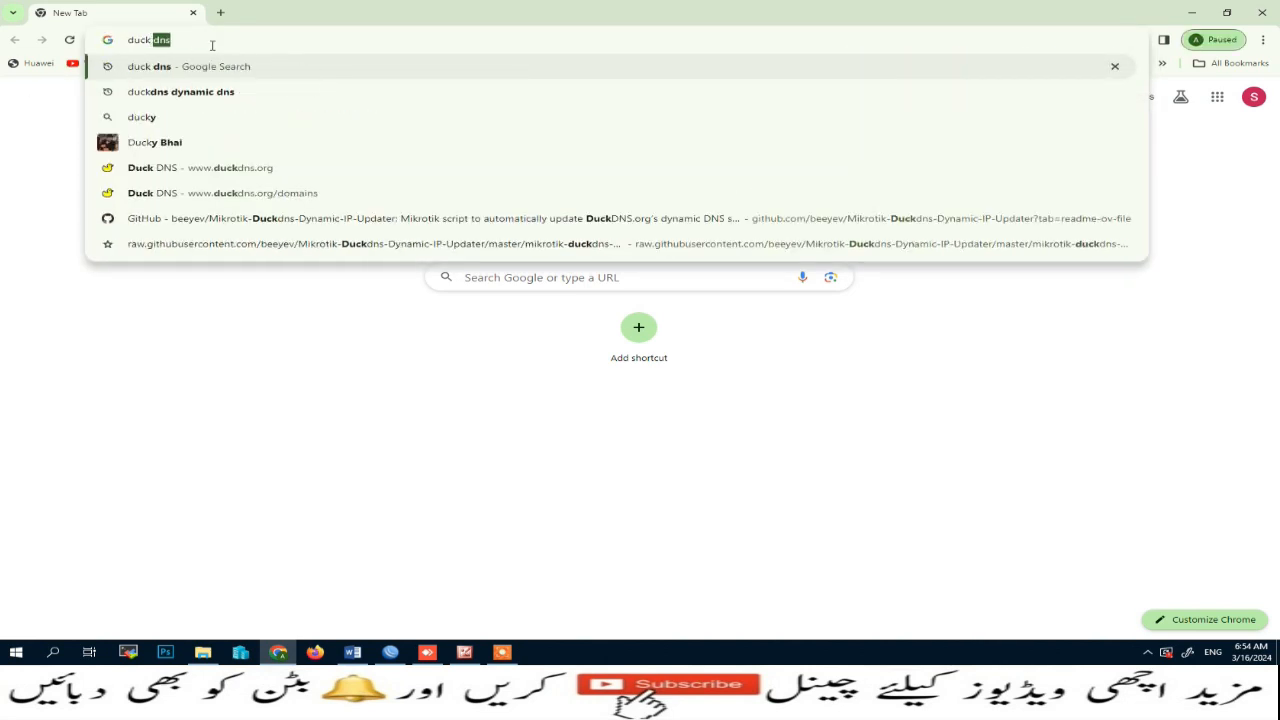
type("s")
key("Return")
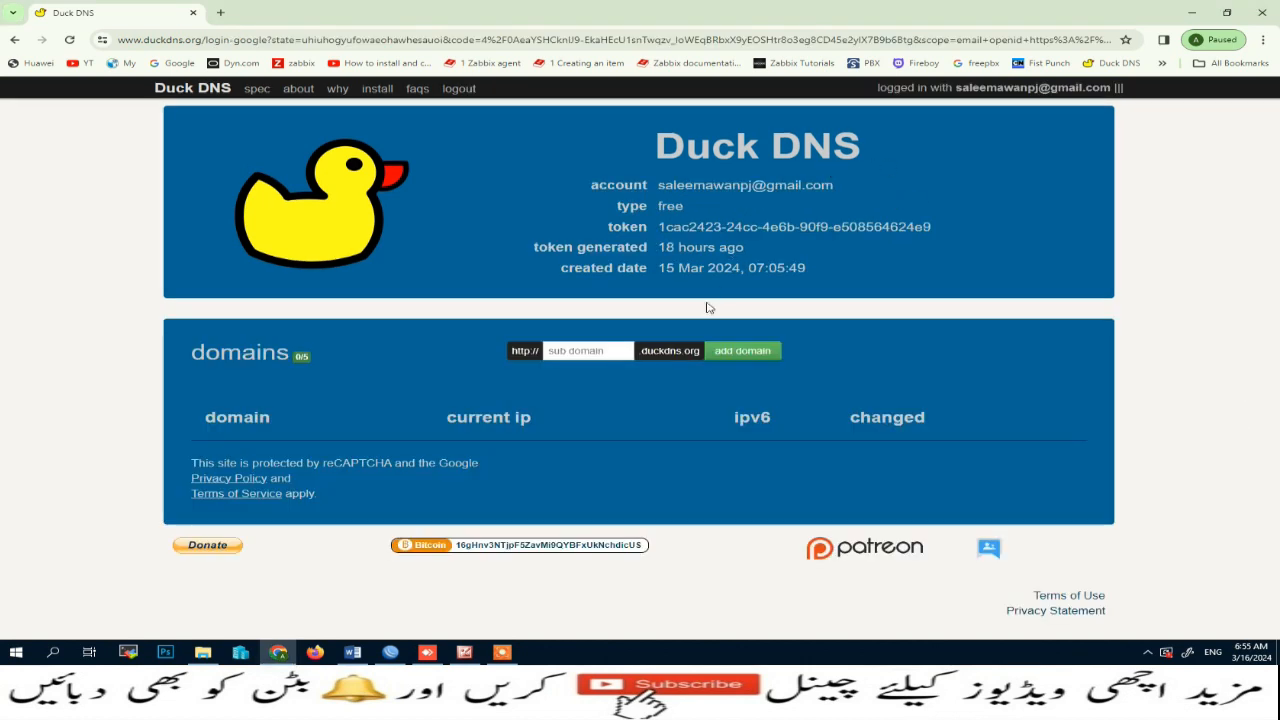
Step: Add a new duckdns.org subdomain for the account and select its domain name
left_click(573, 350)
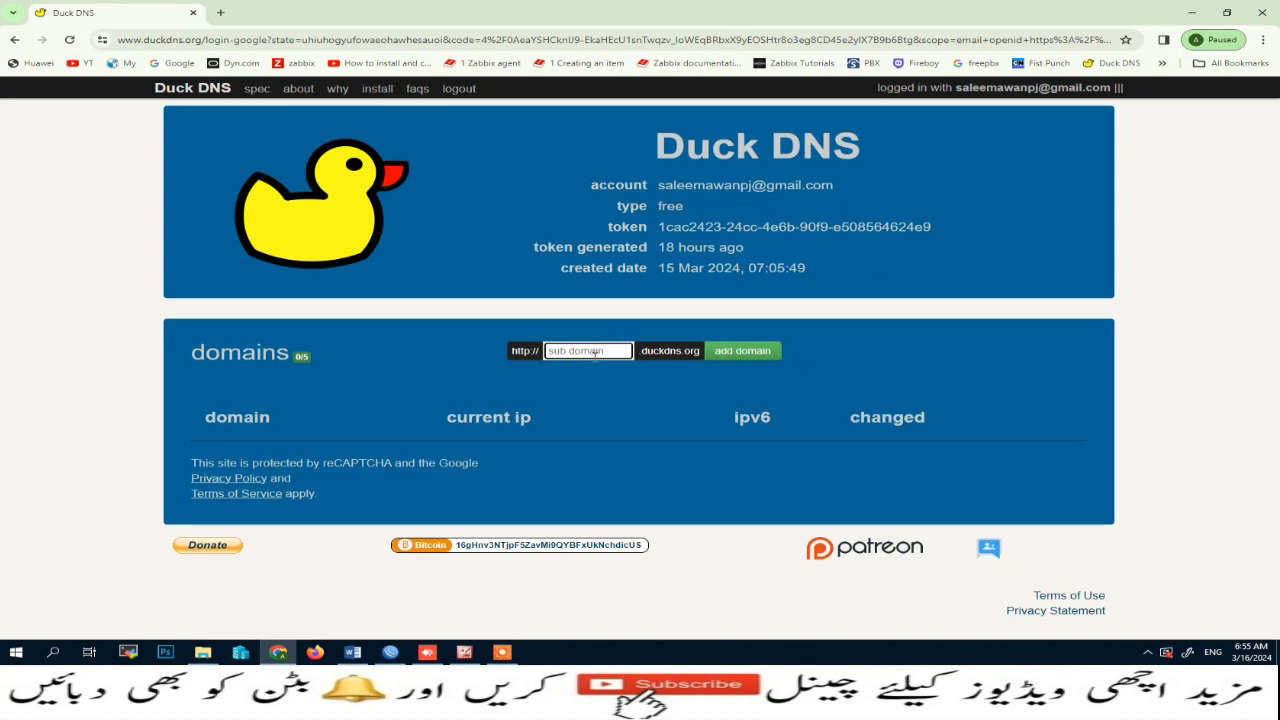
type("kamranawan")
left_click(732, 358)
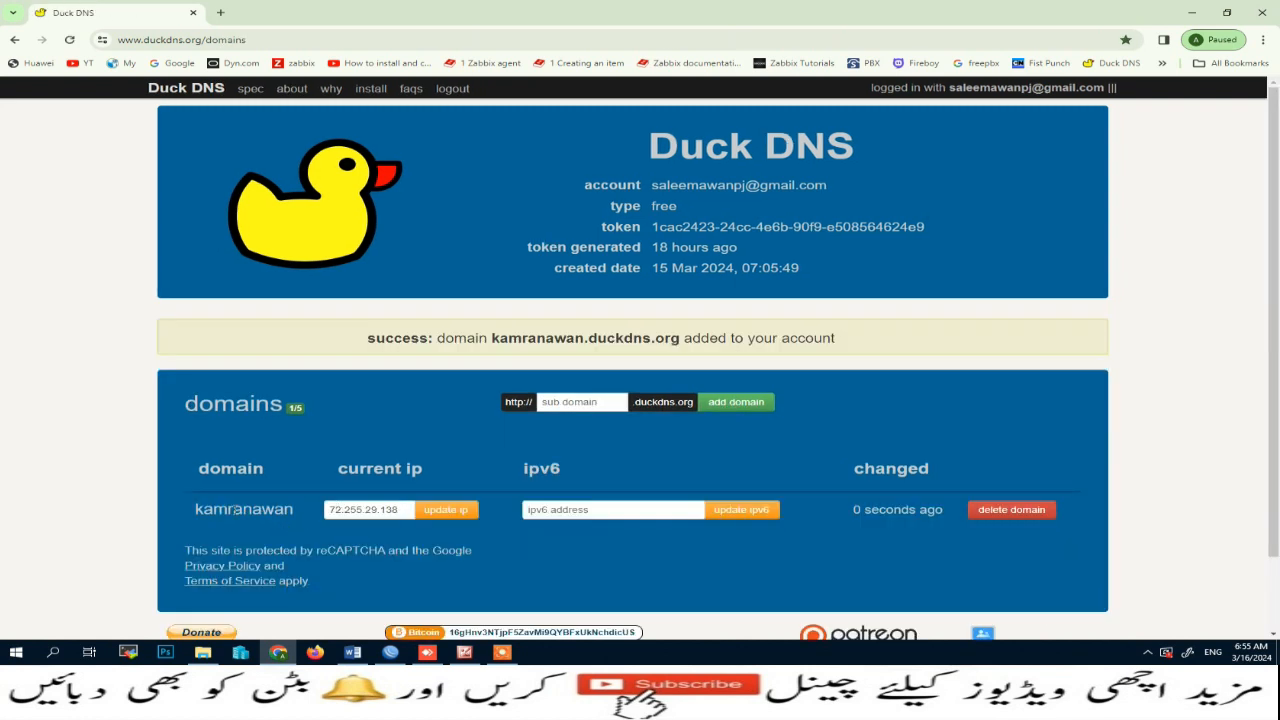
left_click_drag(197, 509, 290, 510)
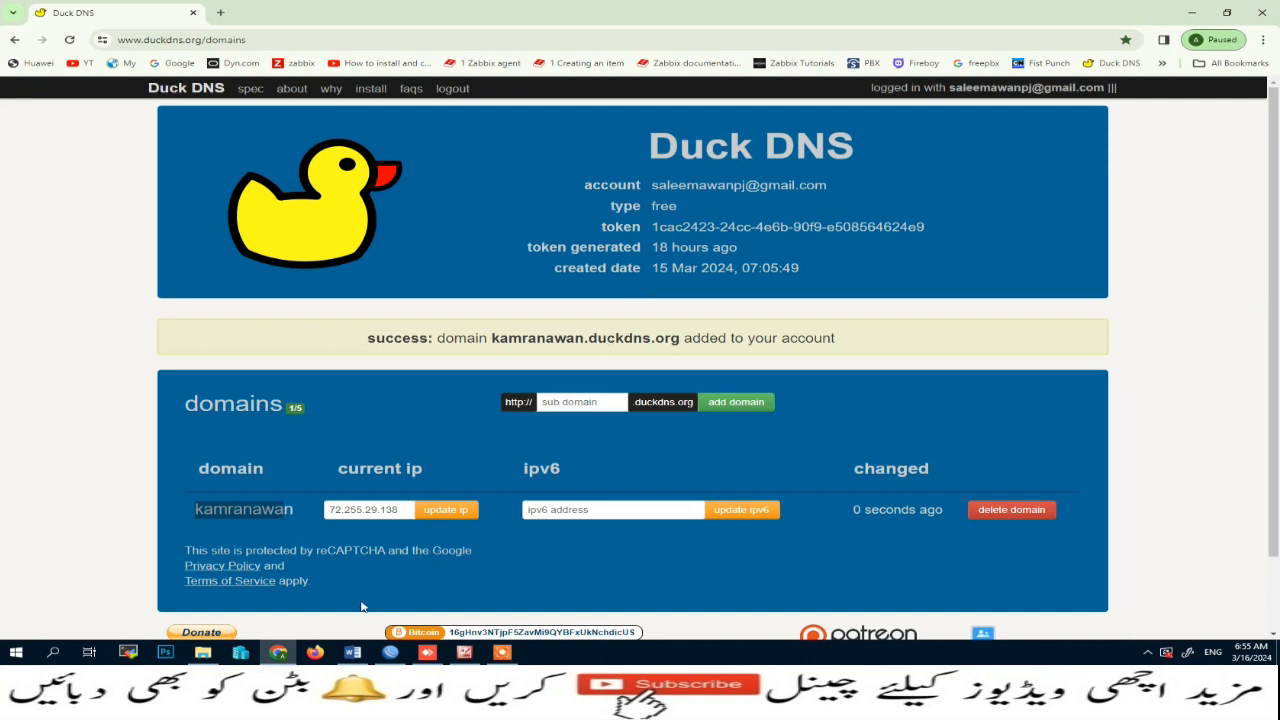
scroll(446, 418, "down", 1)
scroll(446, 418, "up", 1)
Step: Search Google in a new tab for mikrotik duckdns
left_click(221, 13)
left_click(186, 63)
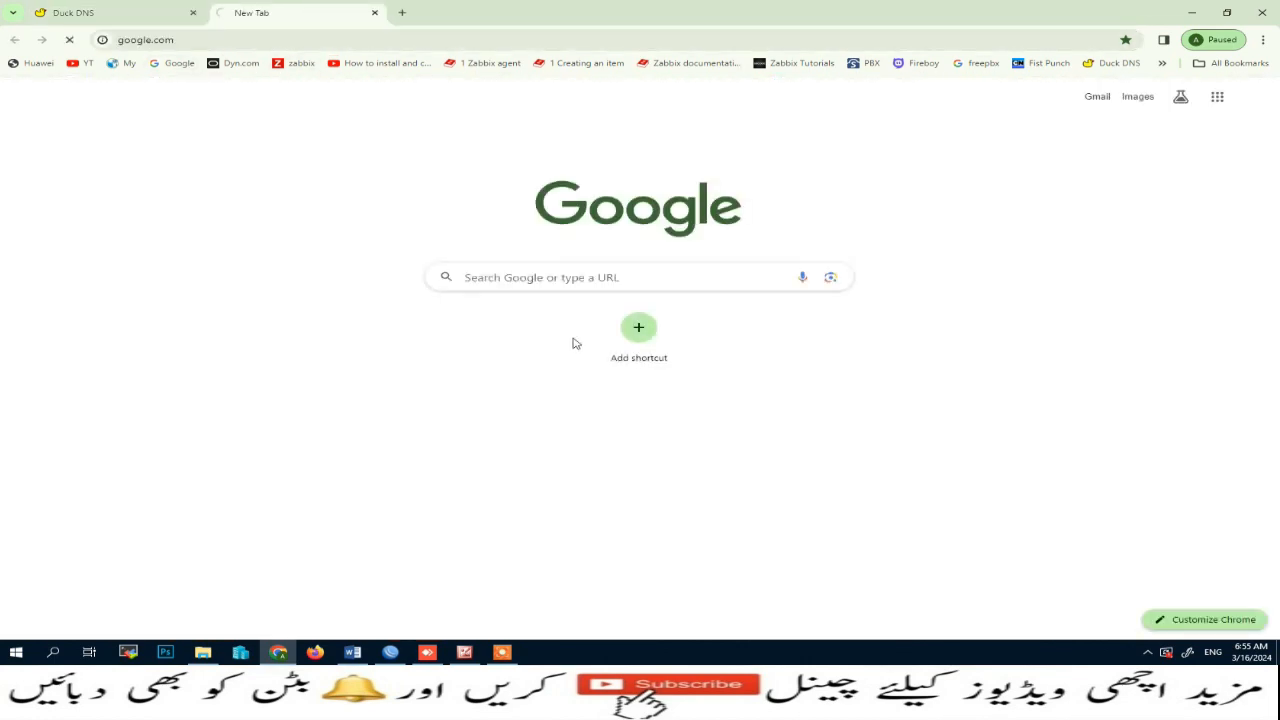
left_click(524, 327)
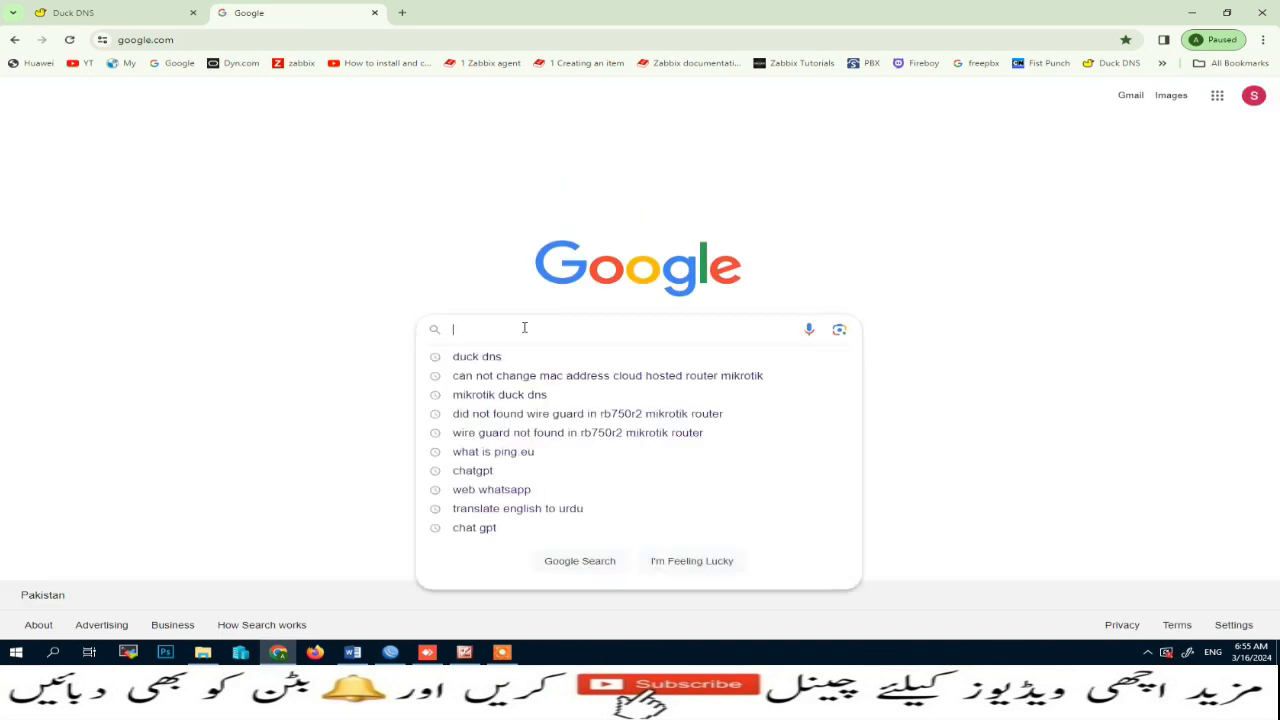
type("mikrotik ")
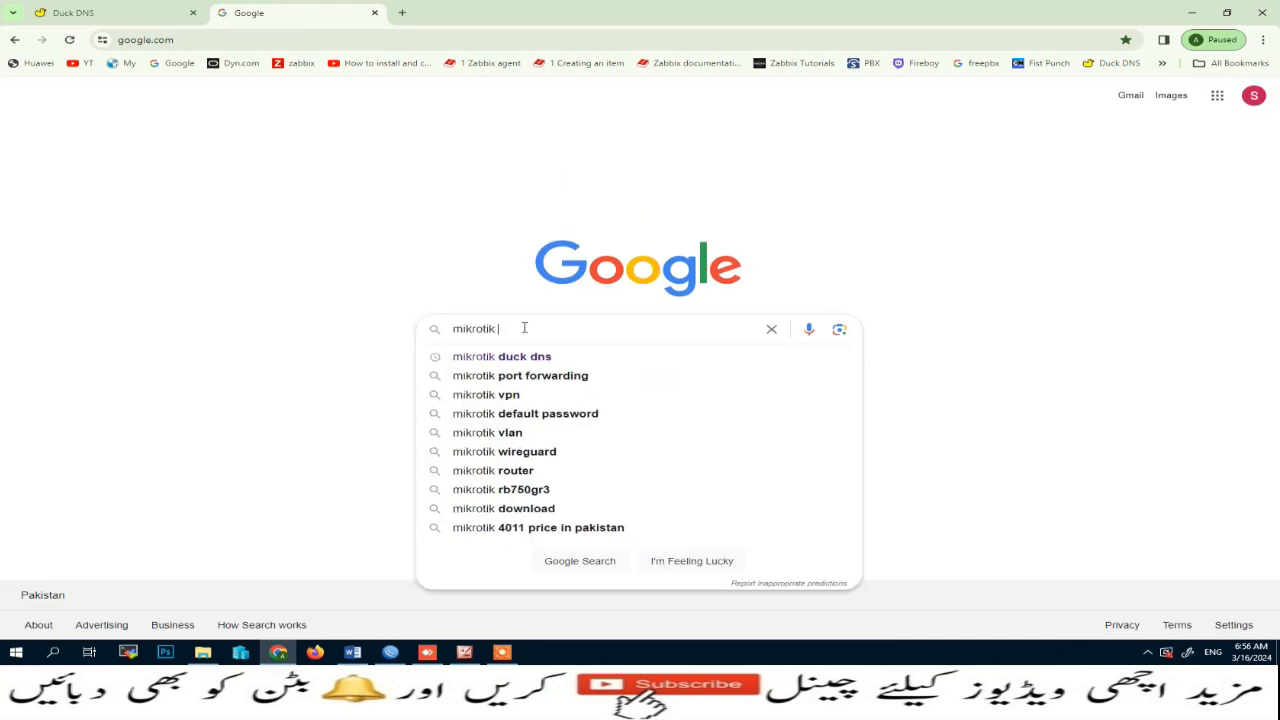
type("duckdns")
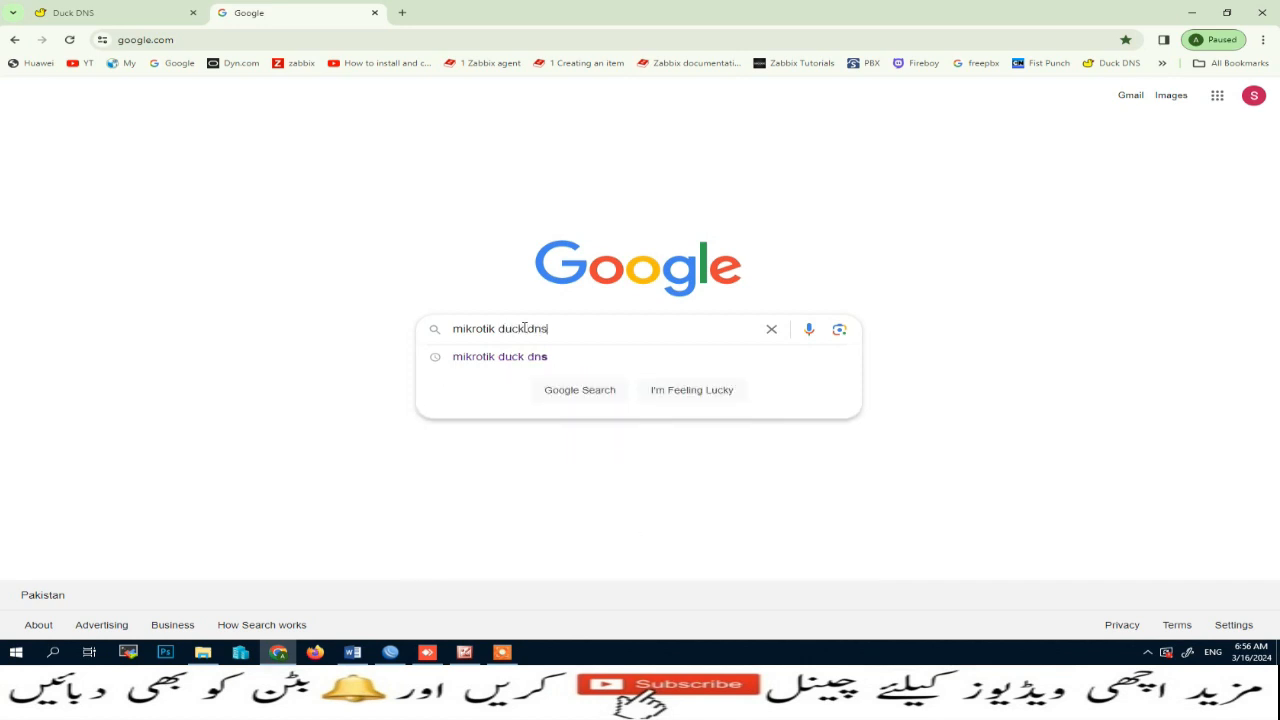
key("Return")
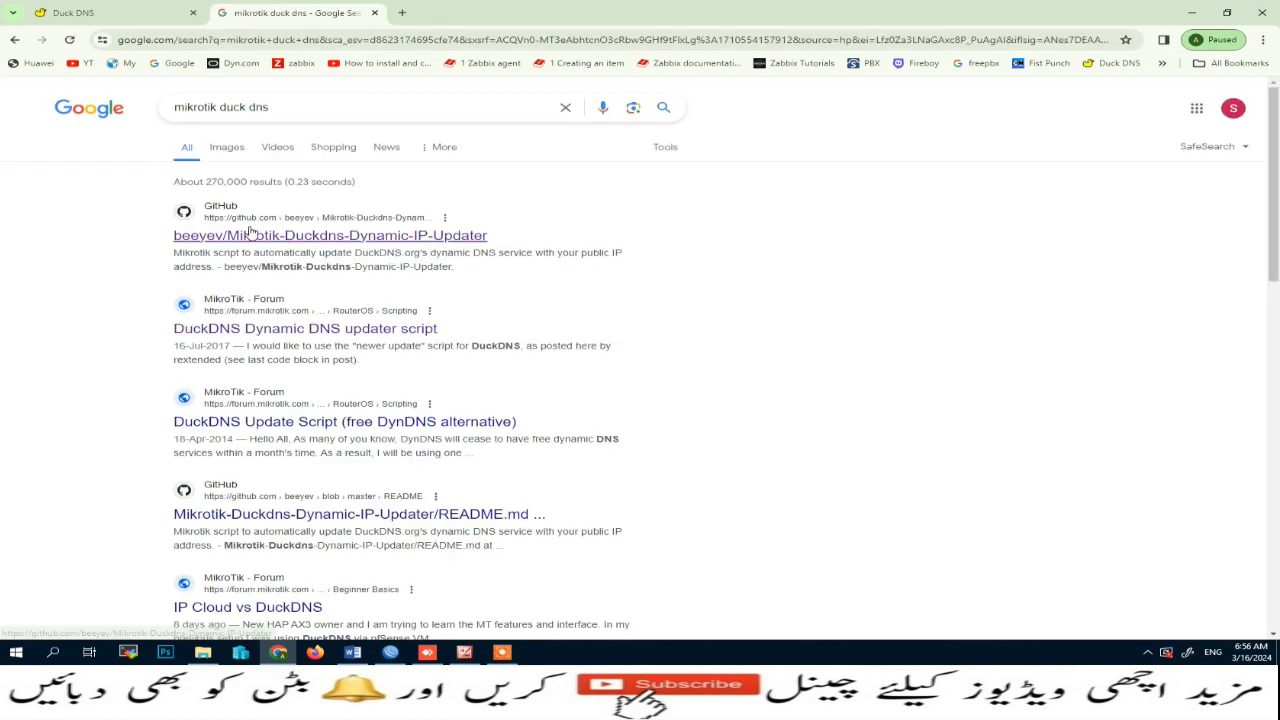
Step: Open the beeyev Mikrotik-Duckdns-Dynamic-IP-Updater script source on GitHub and select all of its text
left_click(262, 238)
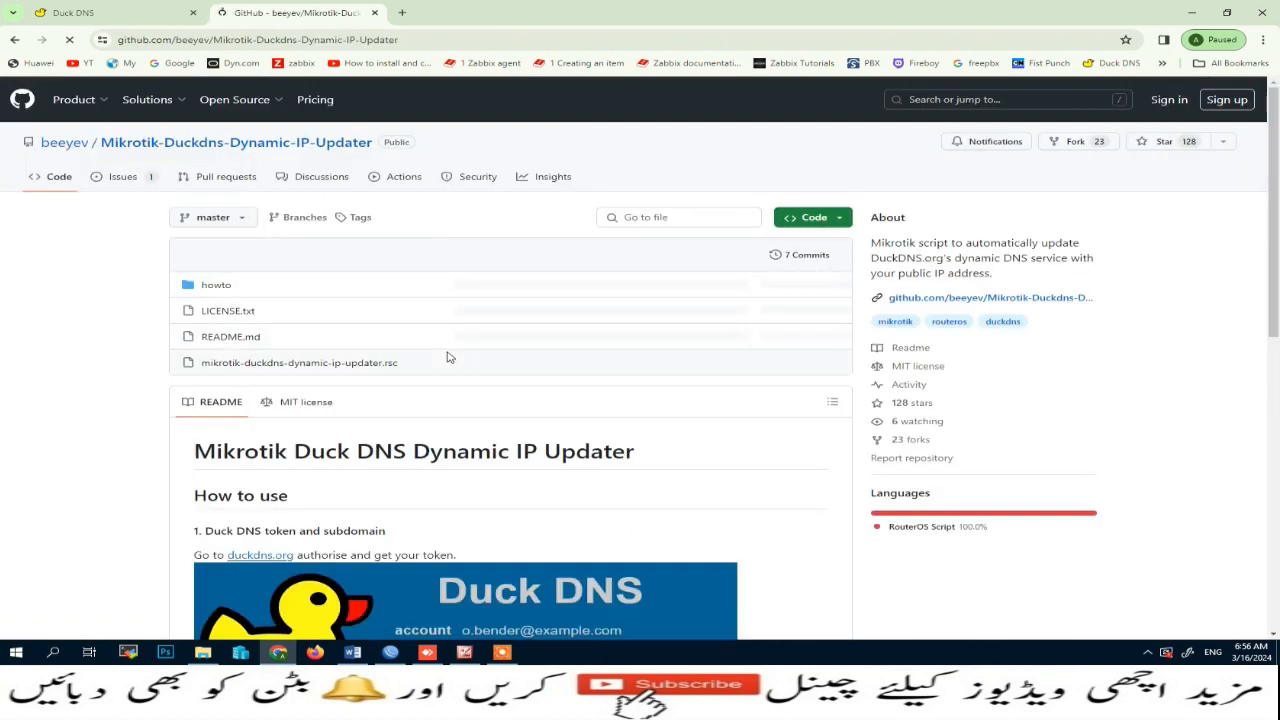
scroll(449, 357, "down", 3)
scroll(452, 354, "down", 3)
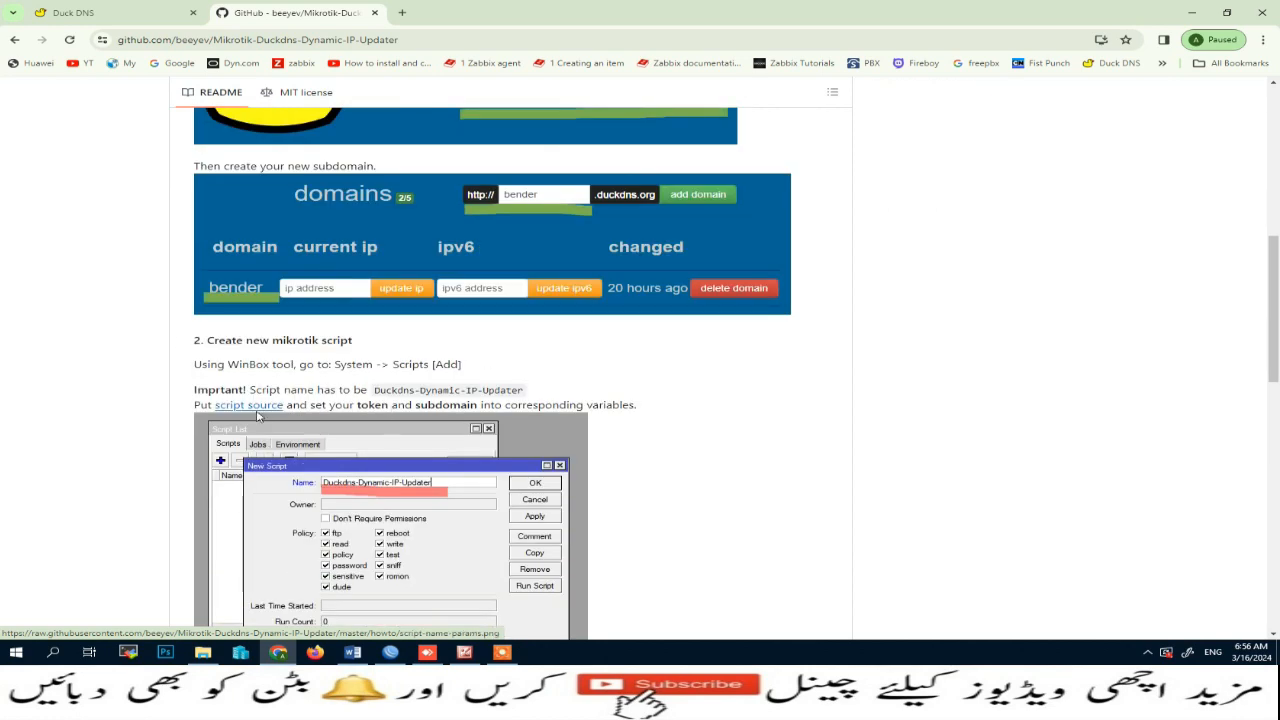
left_click(237, 406)
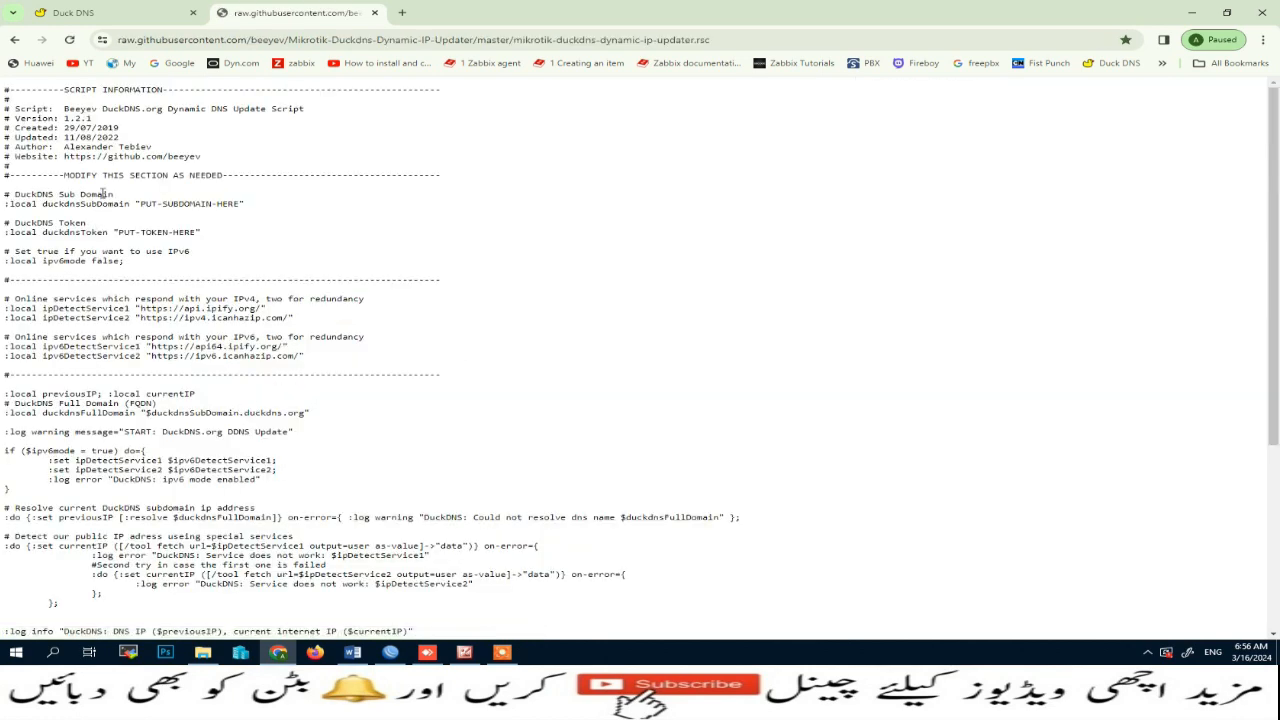
key("ctrl+a")
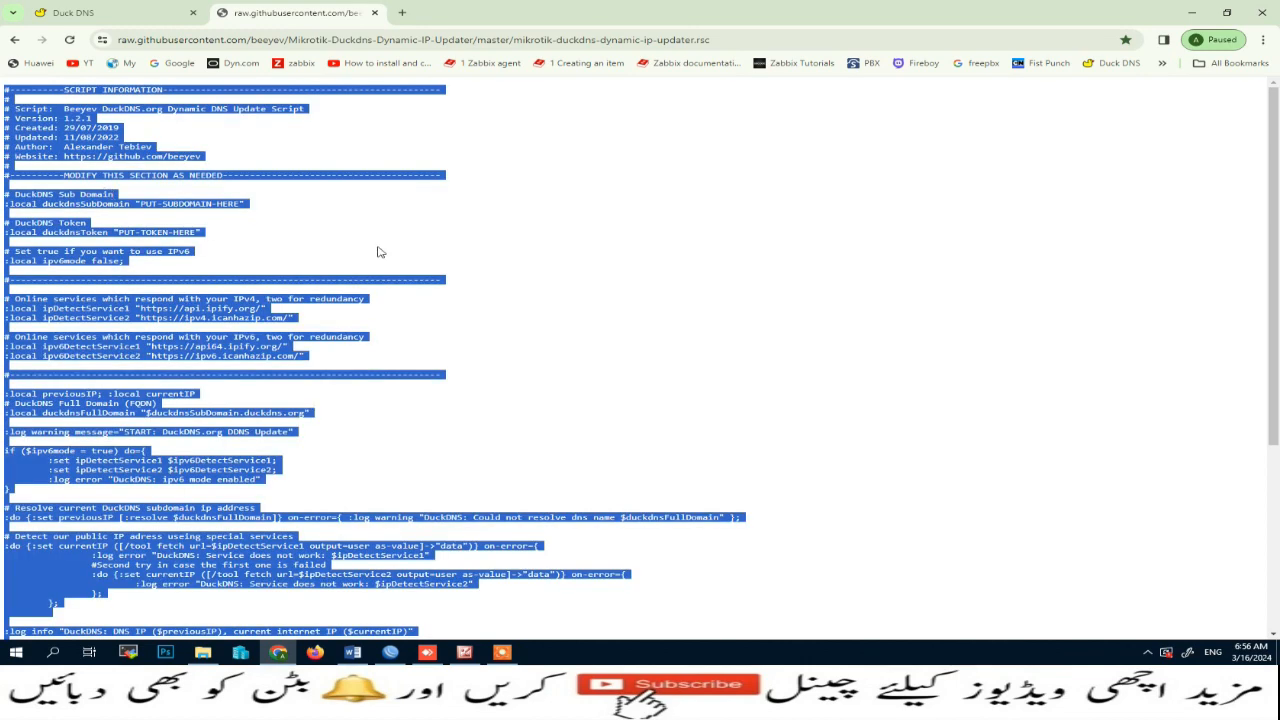
Step: Switch to WinBox and open the System Scripts list
left_click(390, 652)
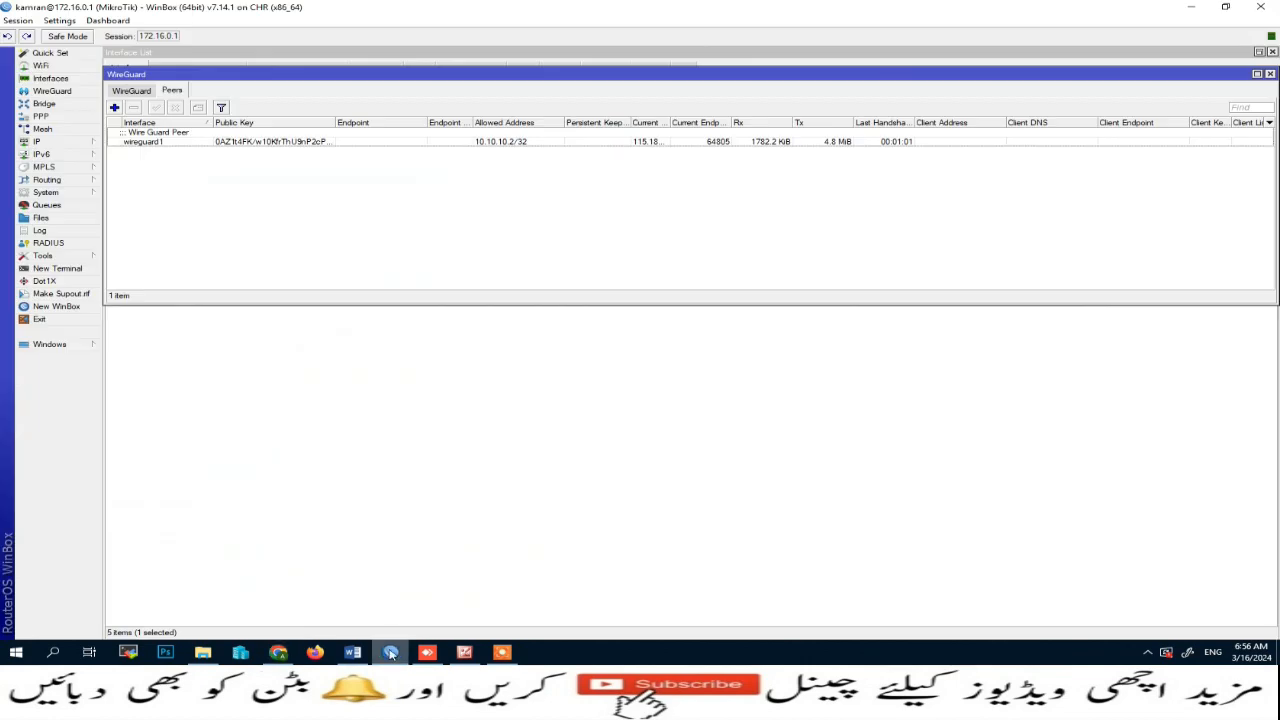
left_click(45, 146)
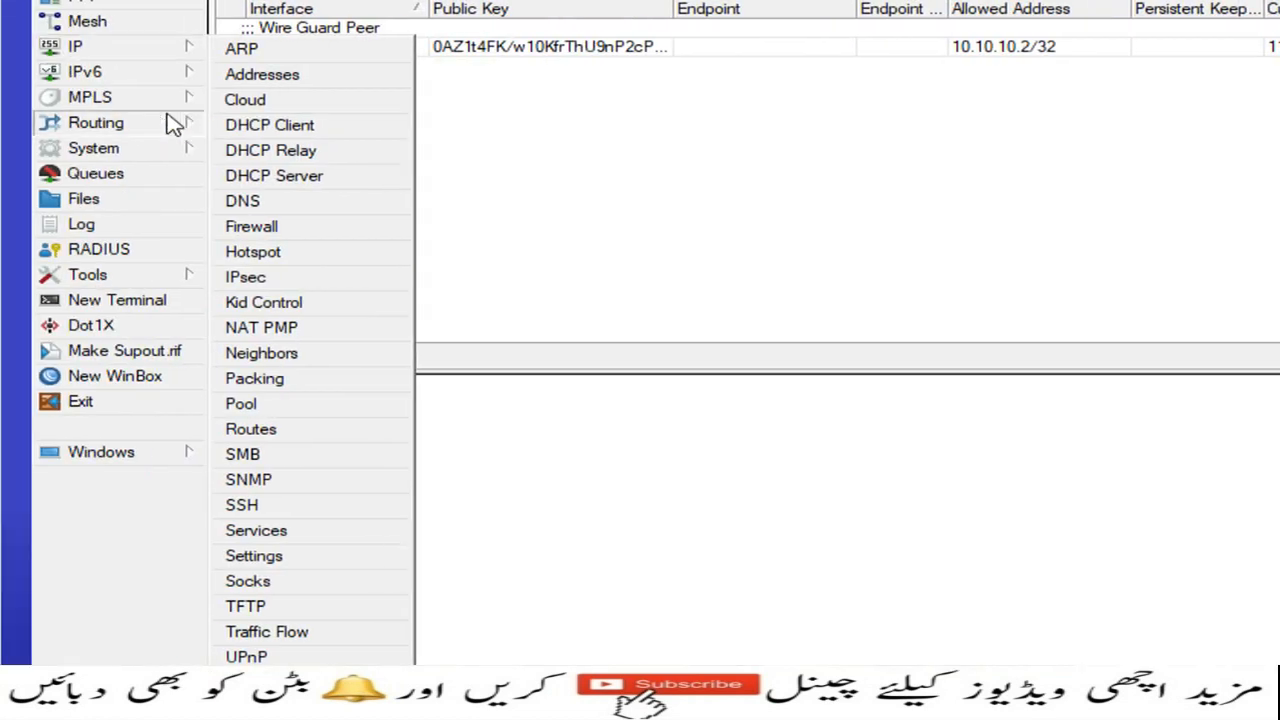
left_click(96, 182)
left_click(100, 47)
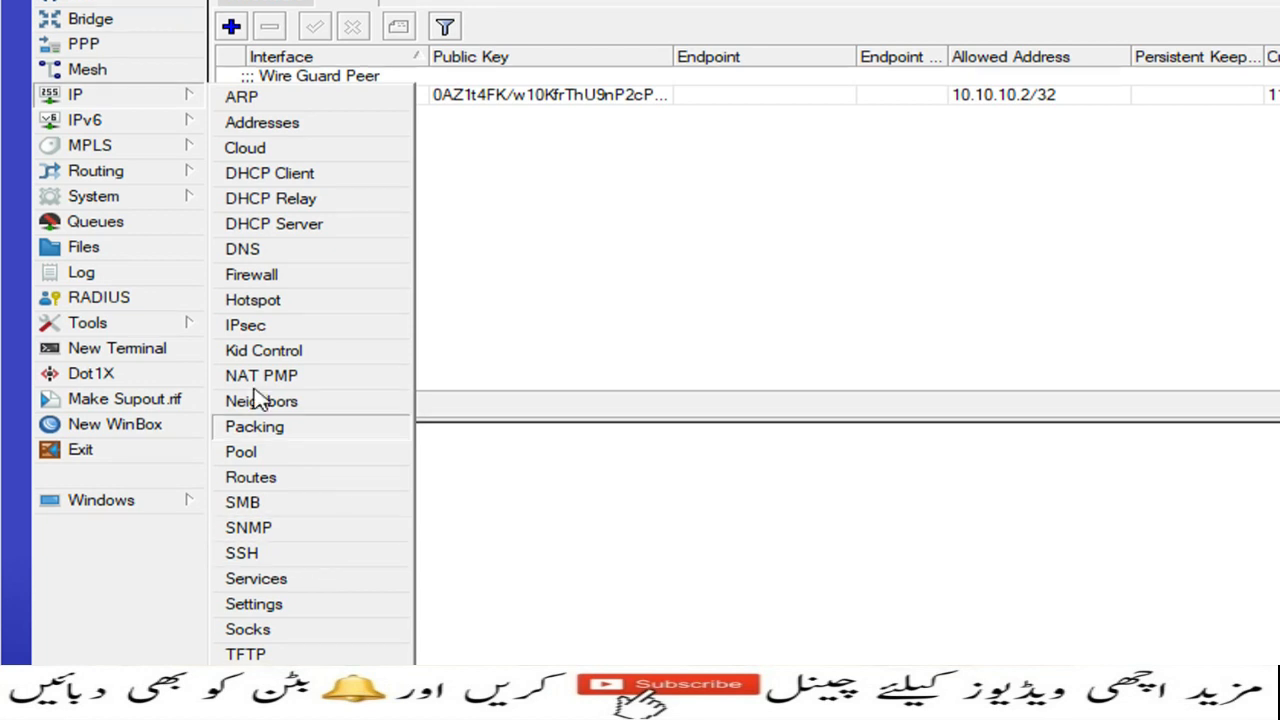
left_click(105, 172)
left_click(115, 200)
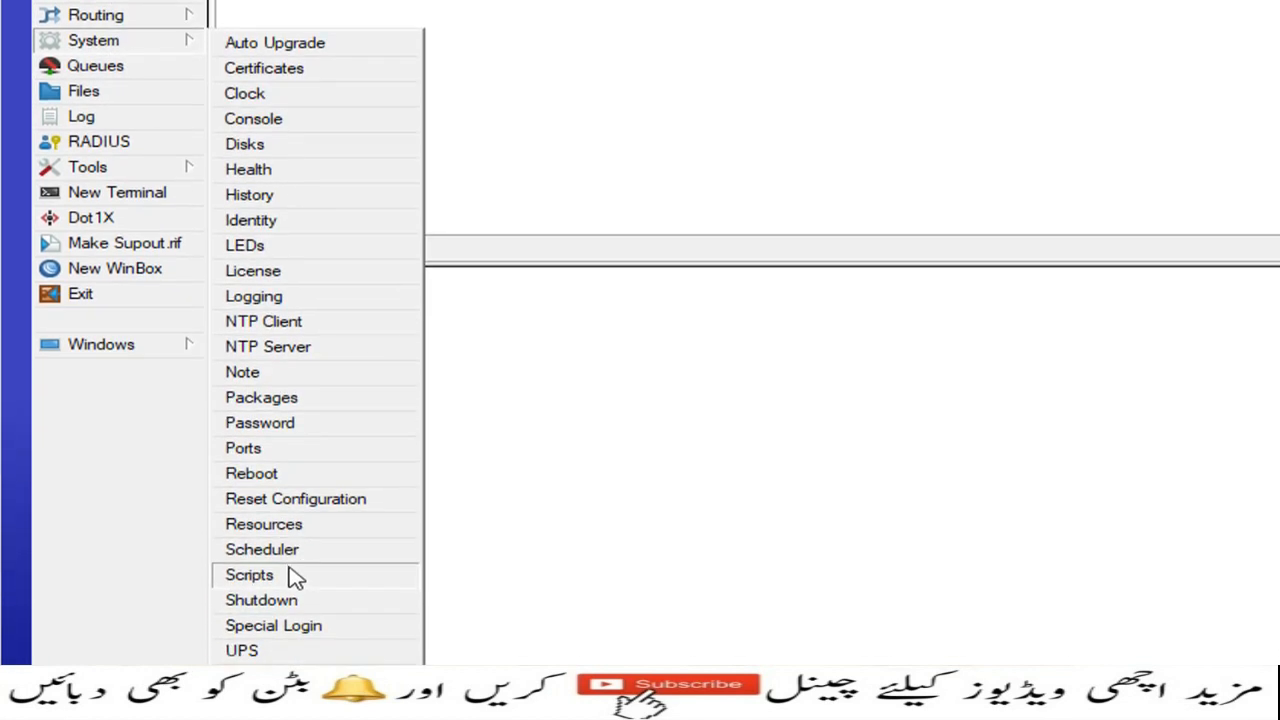
left_click(249, 575)
left_click_drag(1089, 118, 755, 104)
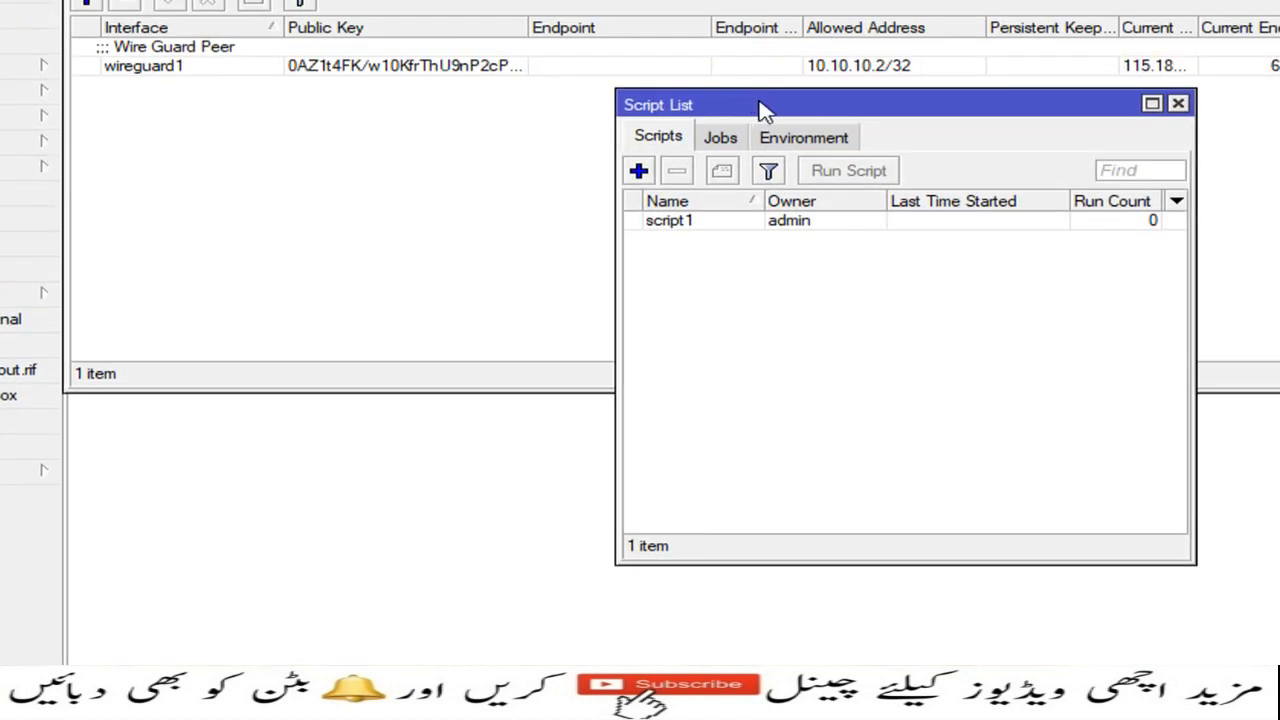
Step: Add a new script and paste the Duck DNS updater code into its source
left_click(686, 220)
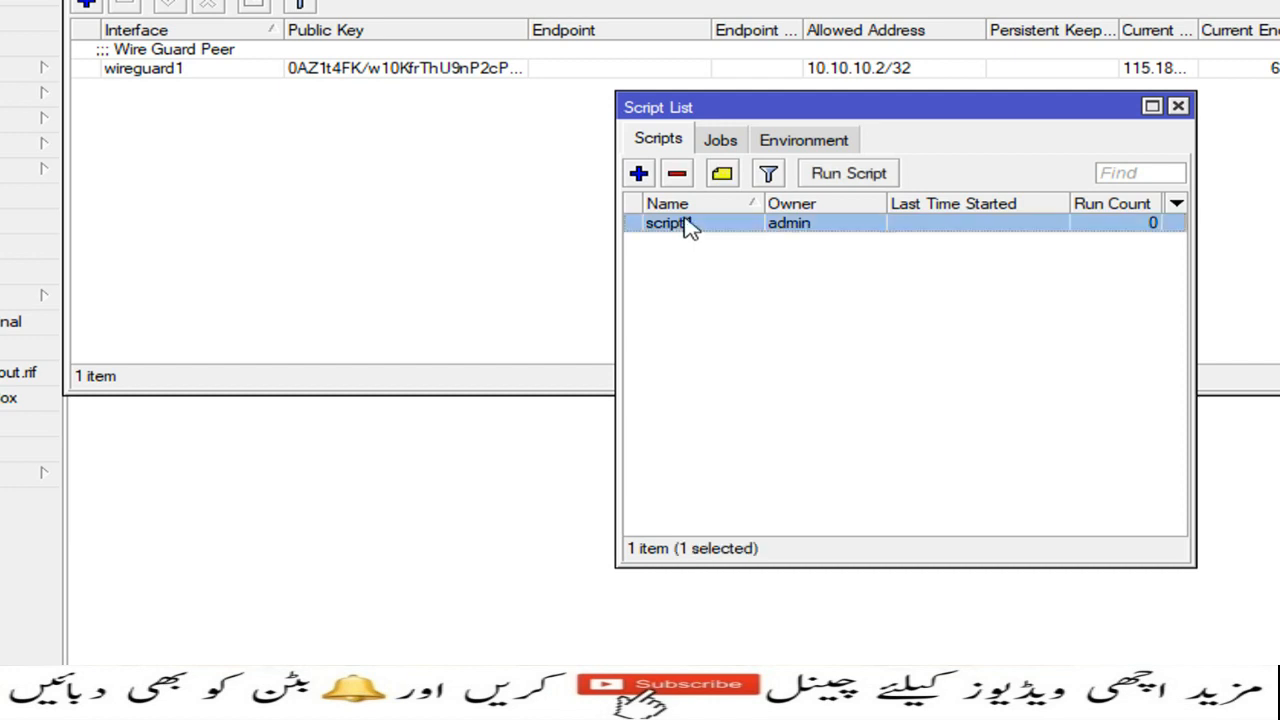
left_click(684, 178)
left_click(641, 174)
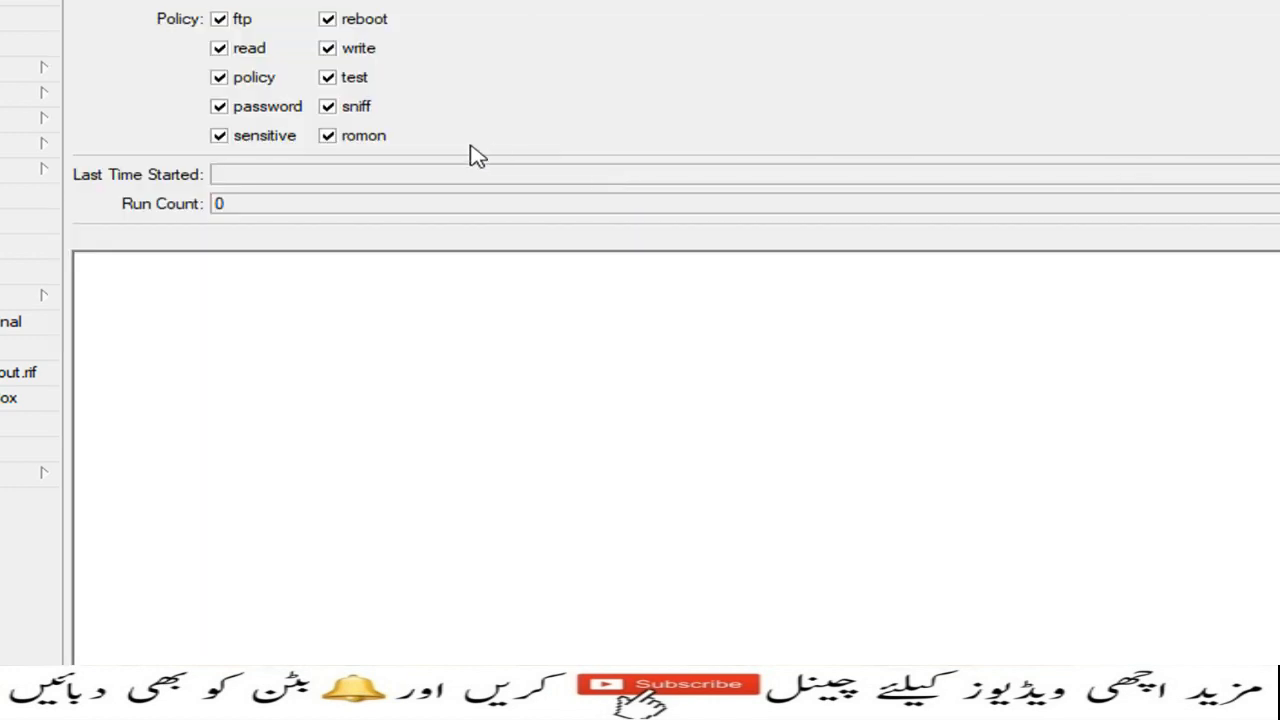
left_click(345, 410)
key("ctrl+v")
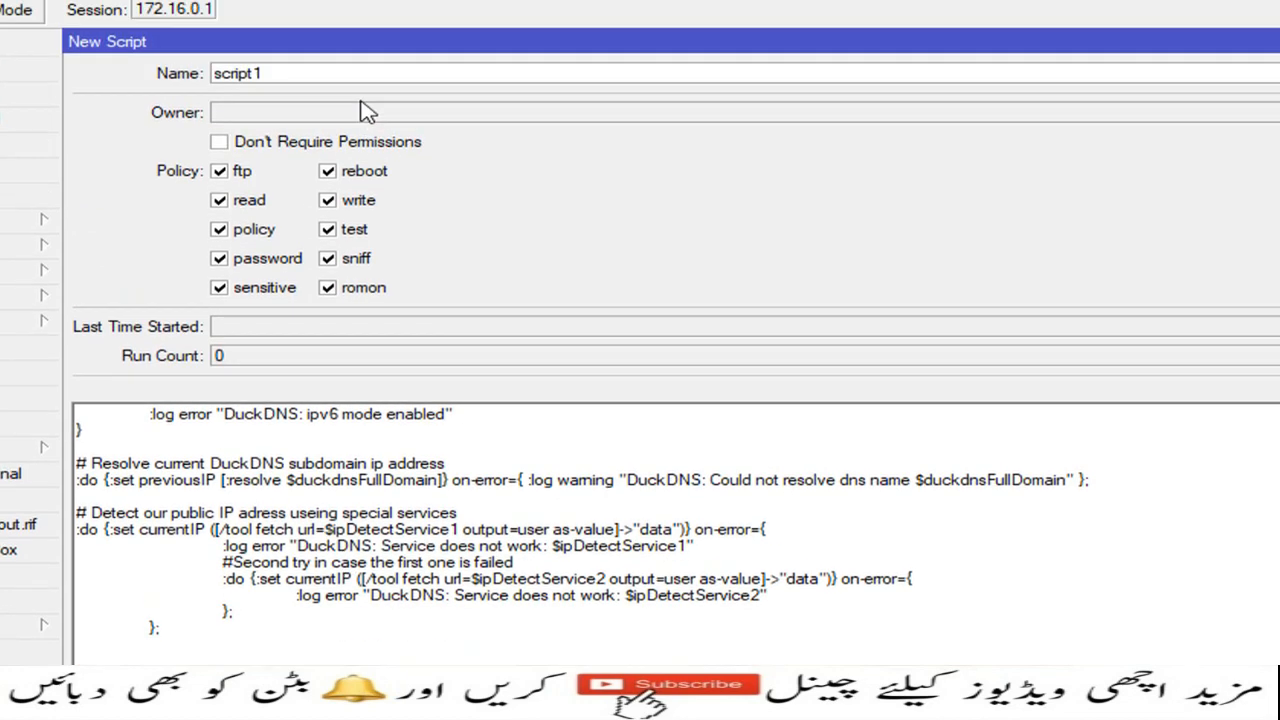
Step: Name the new script Duck DNS IP UPdate
left_click(304, 101)
double_click(303, 101)
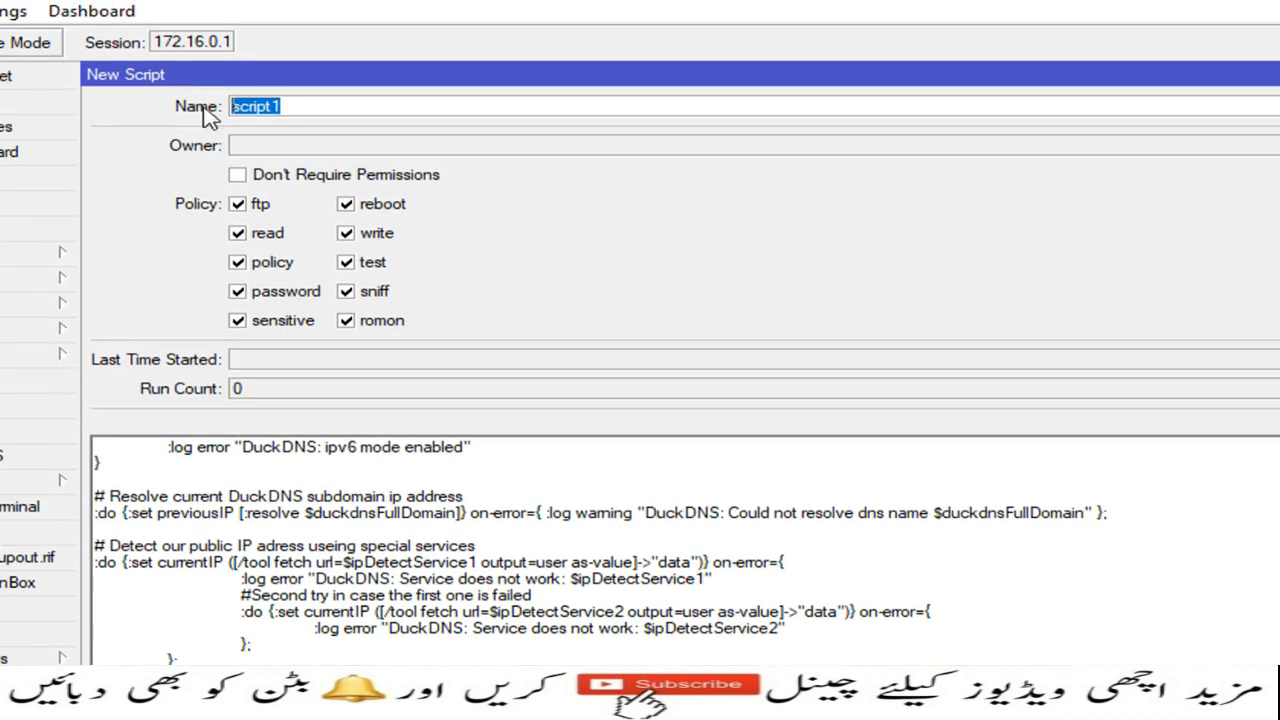
type("D")
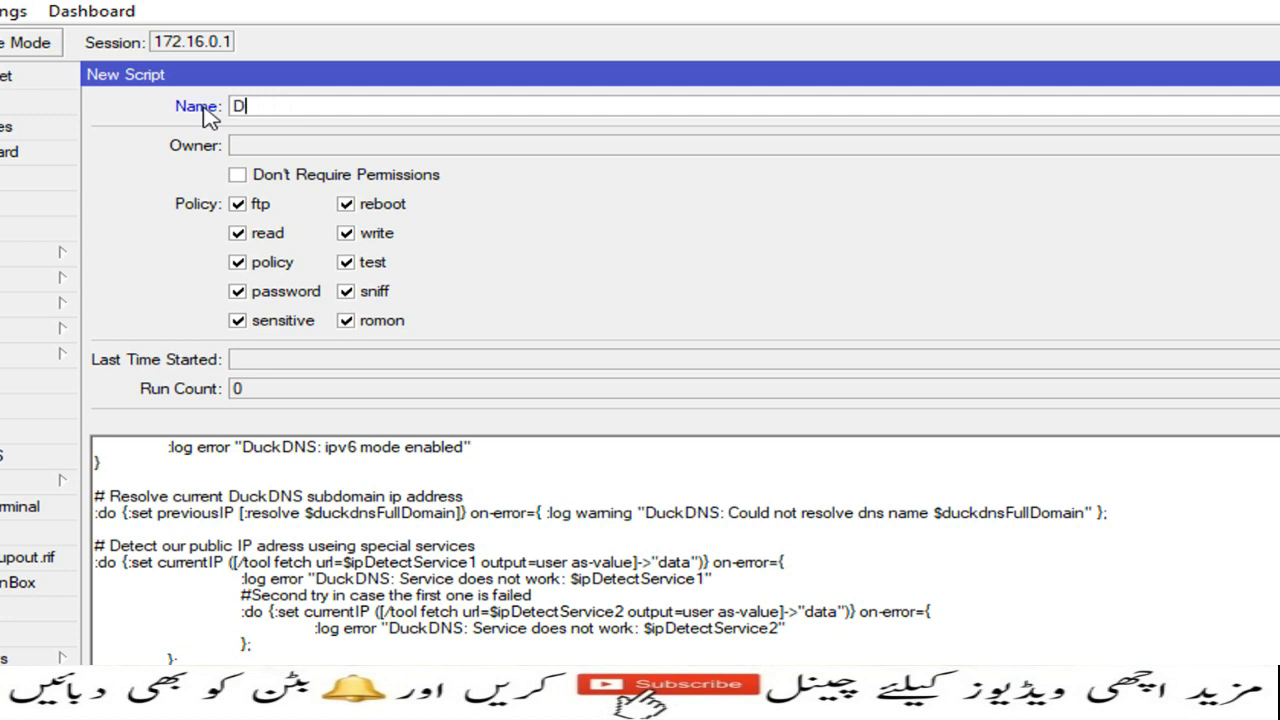
type("uck DNS IP U")
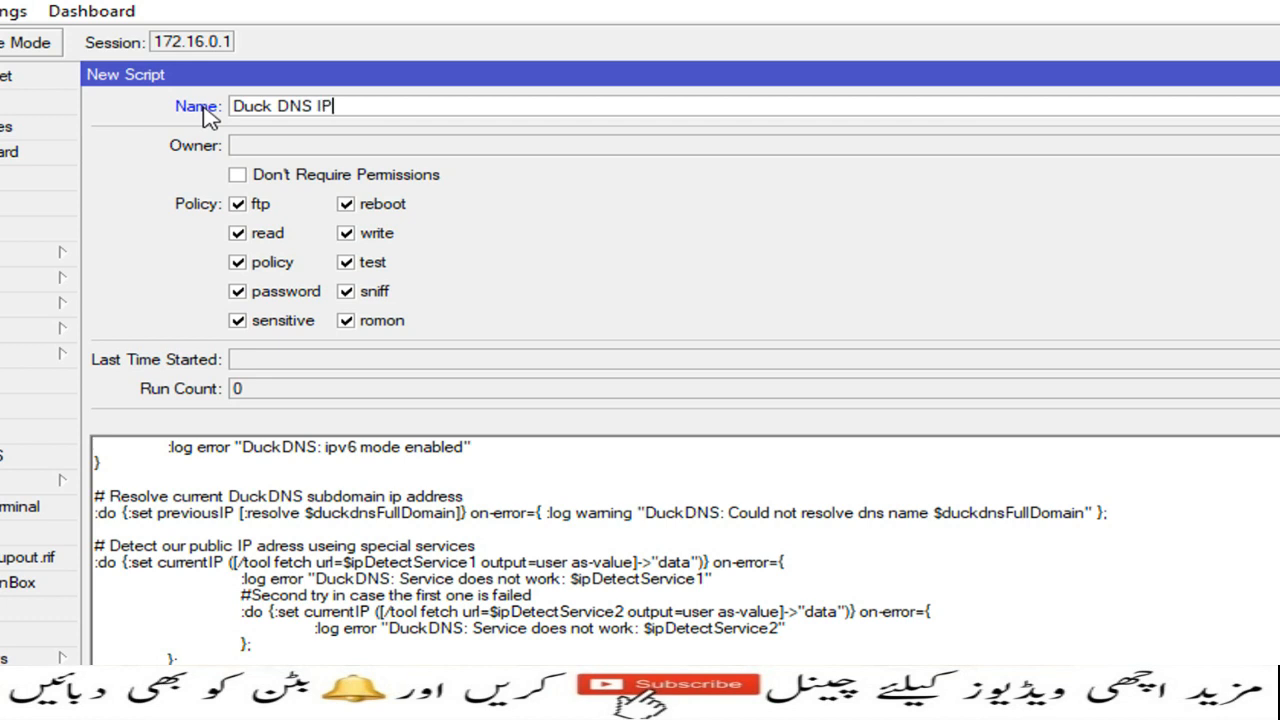
type("Pdate")
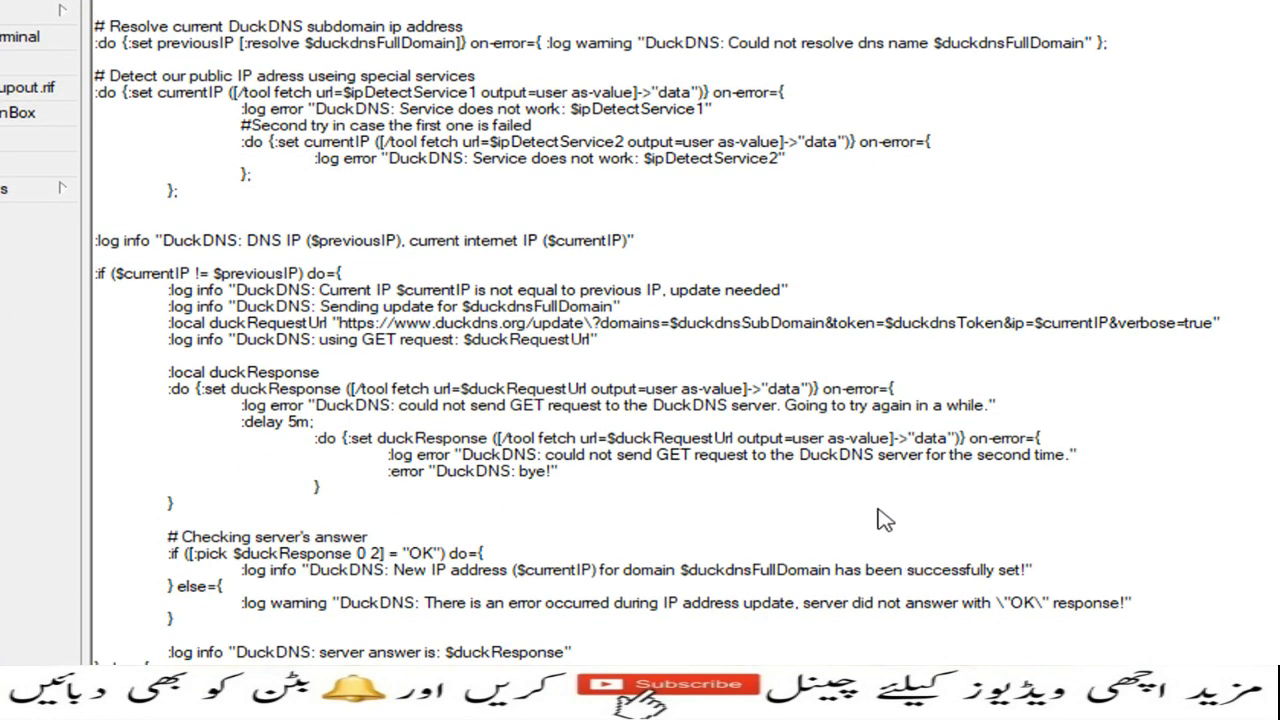
scroll(862, 190, "up", 10)
scroll(865, 190, "up", 4)
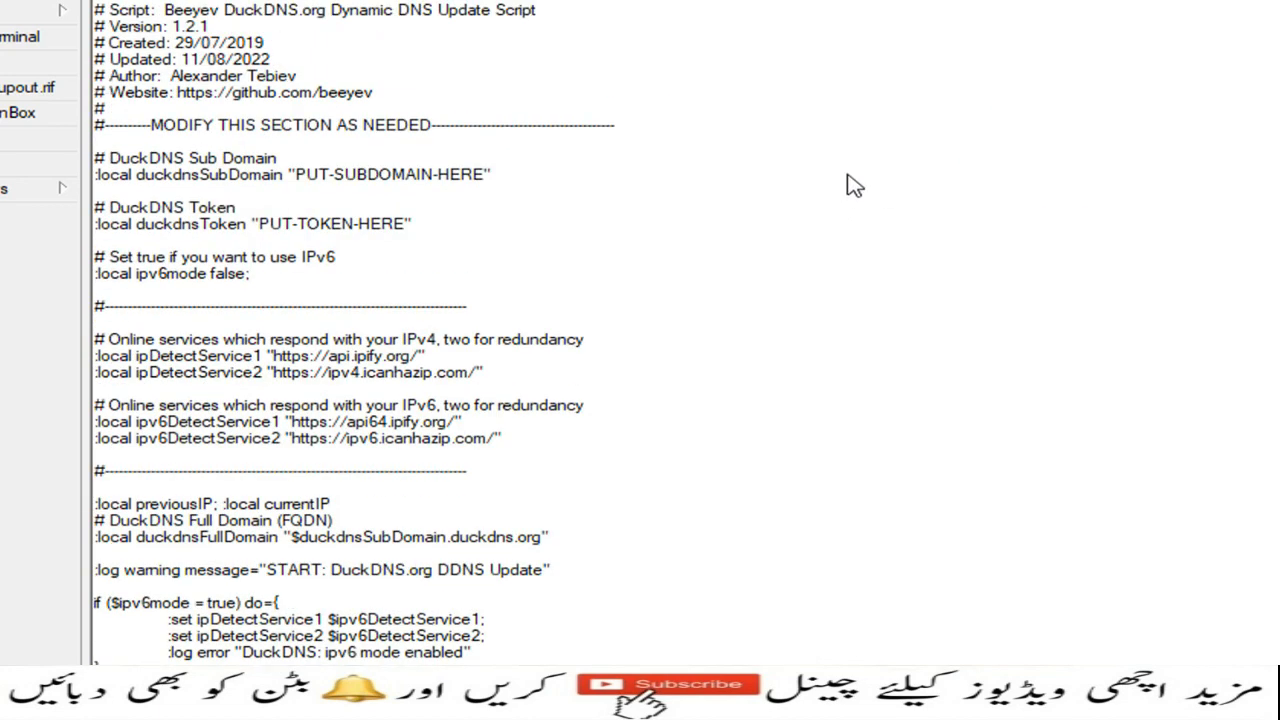
Step: Copy the registered subdomain name from the Duck DNS domains page in the browser
left_click(297, 175)
left_click(303, 176)
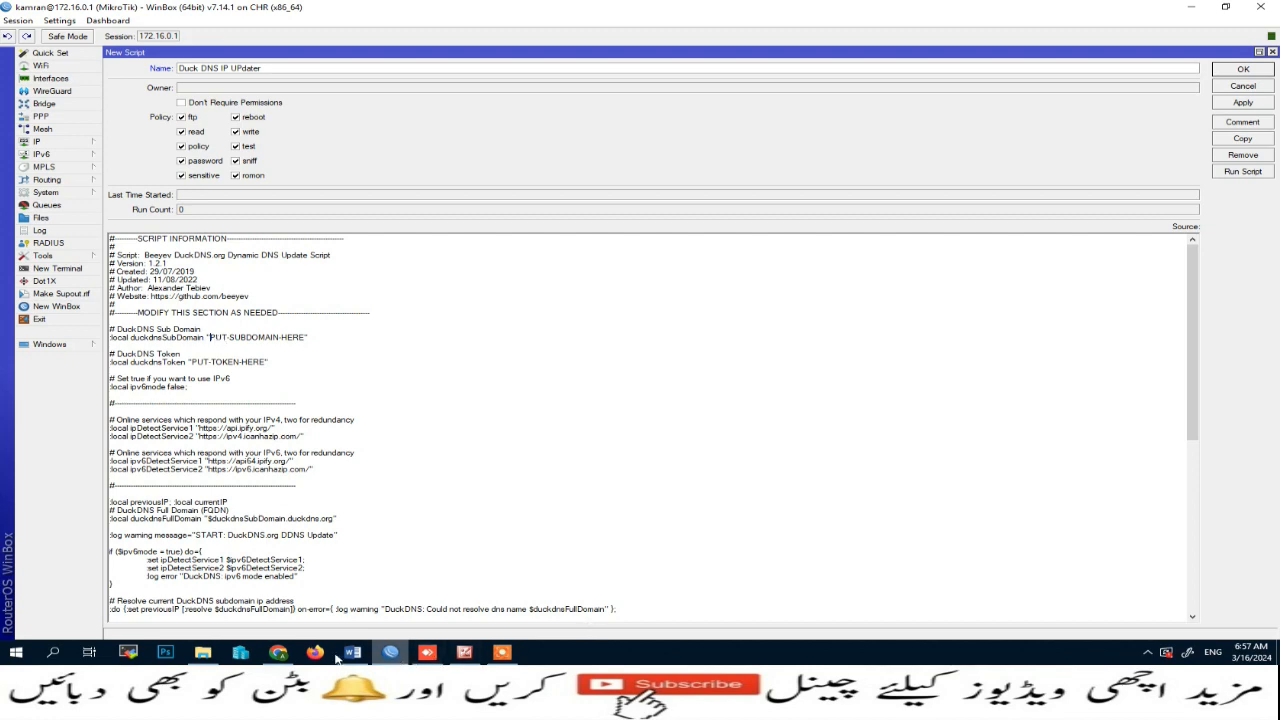
left_click(280, 653)
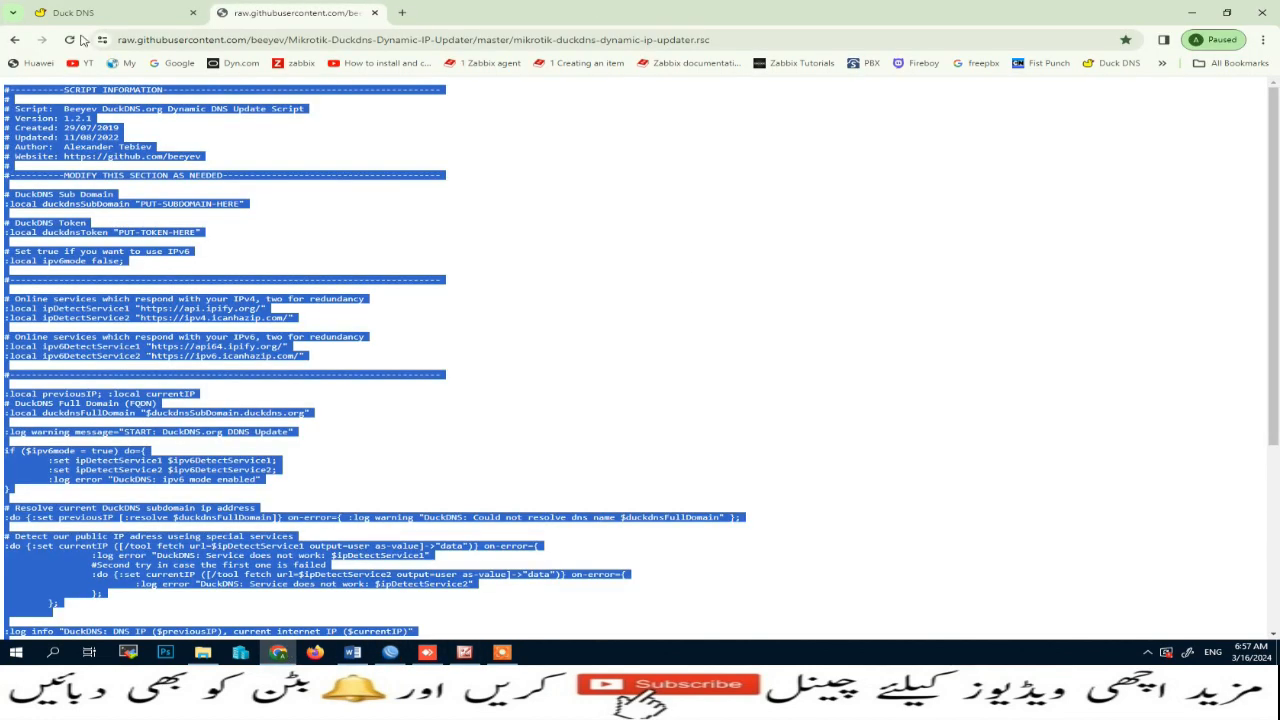
left_click(14, 43)
scroll(390, 300, "up", 5)
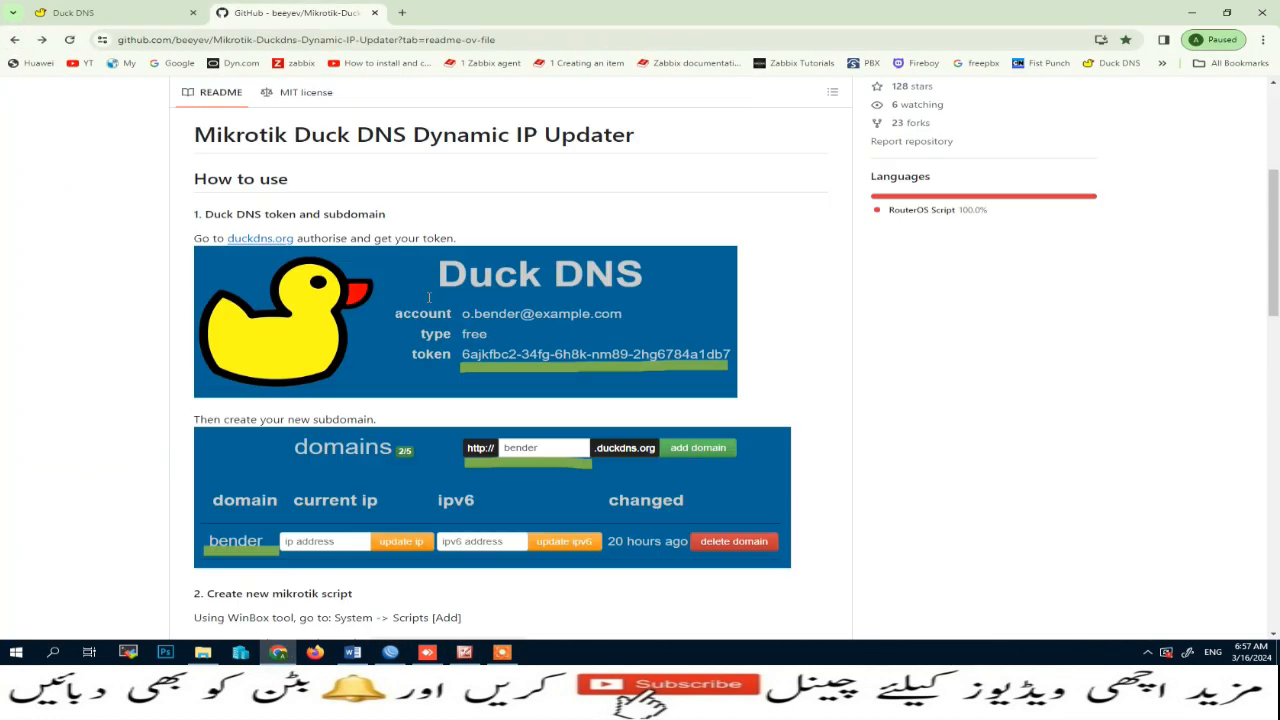
left_click(105, 13)
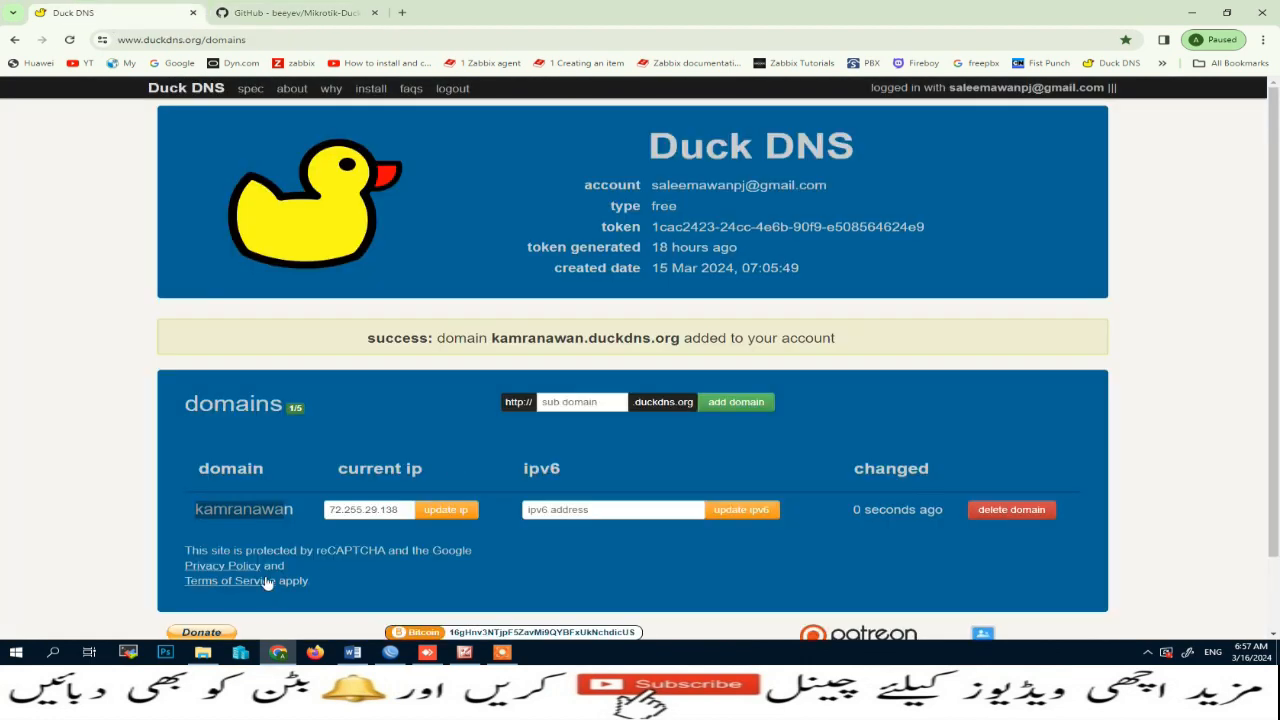
left_click(198, 509)
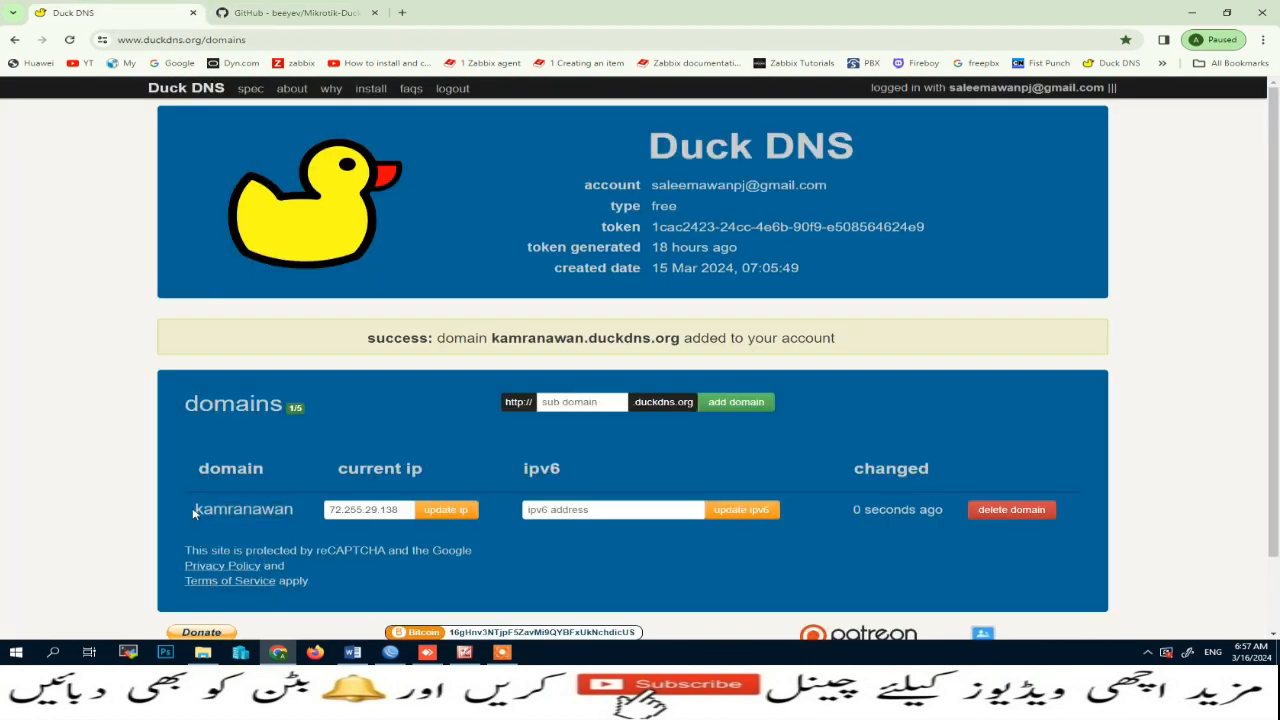
left_click_drag(196, 509, 298, 512)
key("ctrl+c")
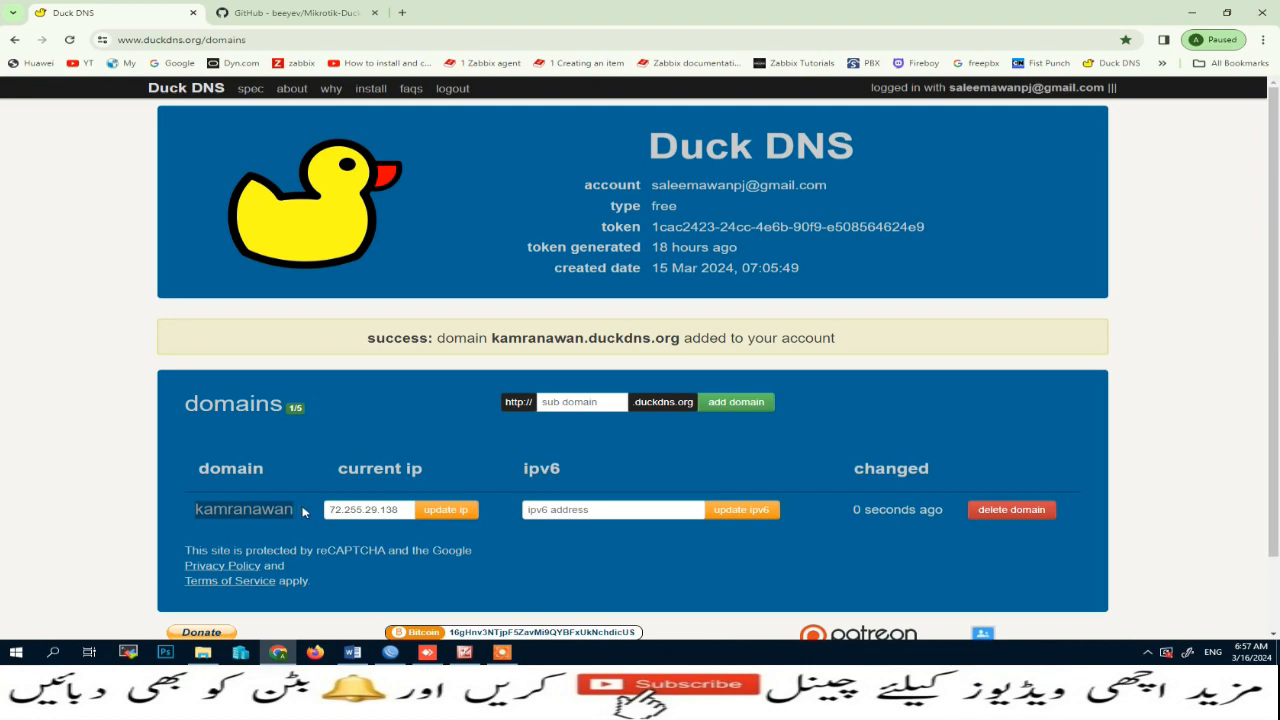
left_click(310, 12)
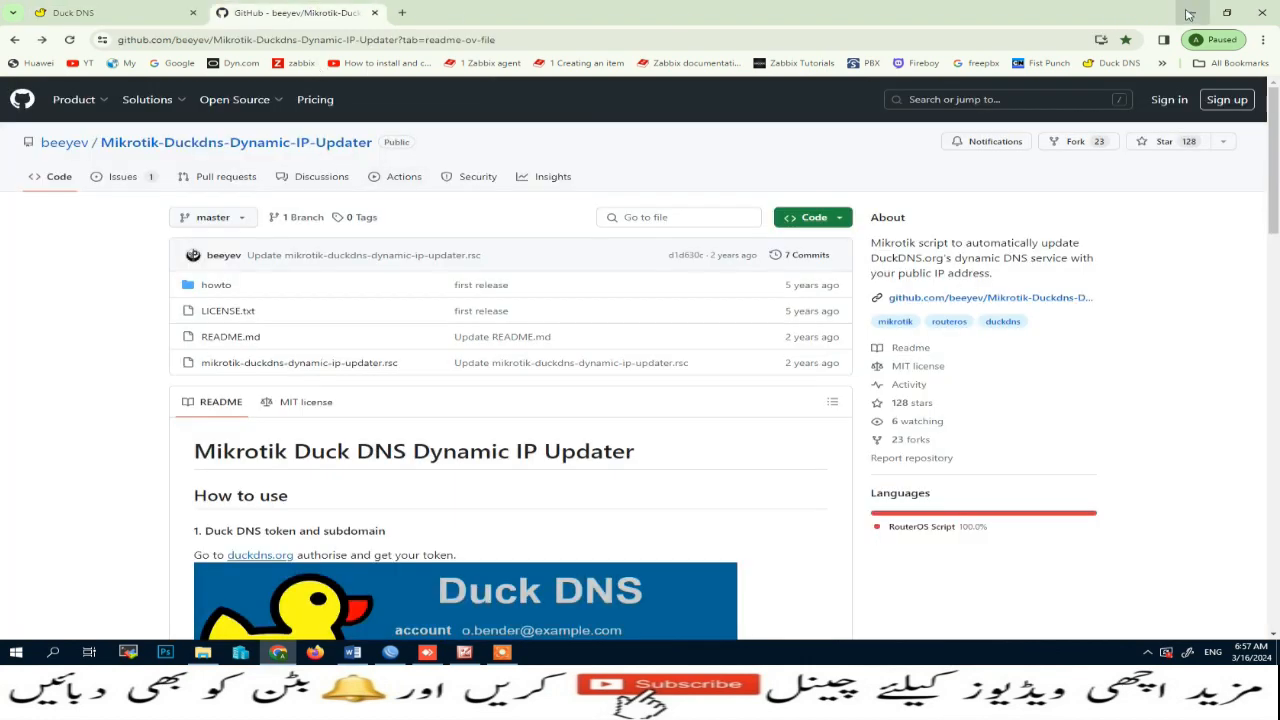
left_click(100, 12)
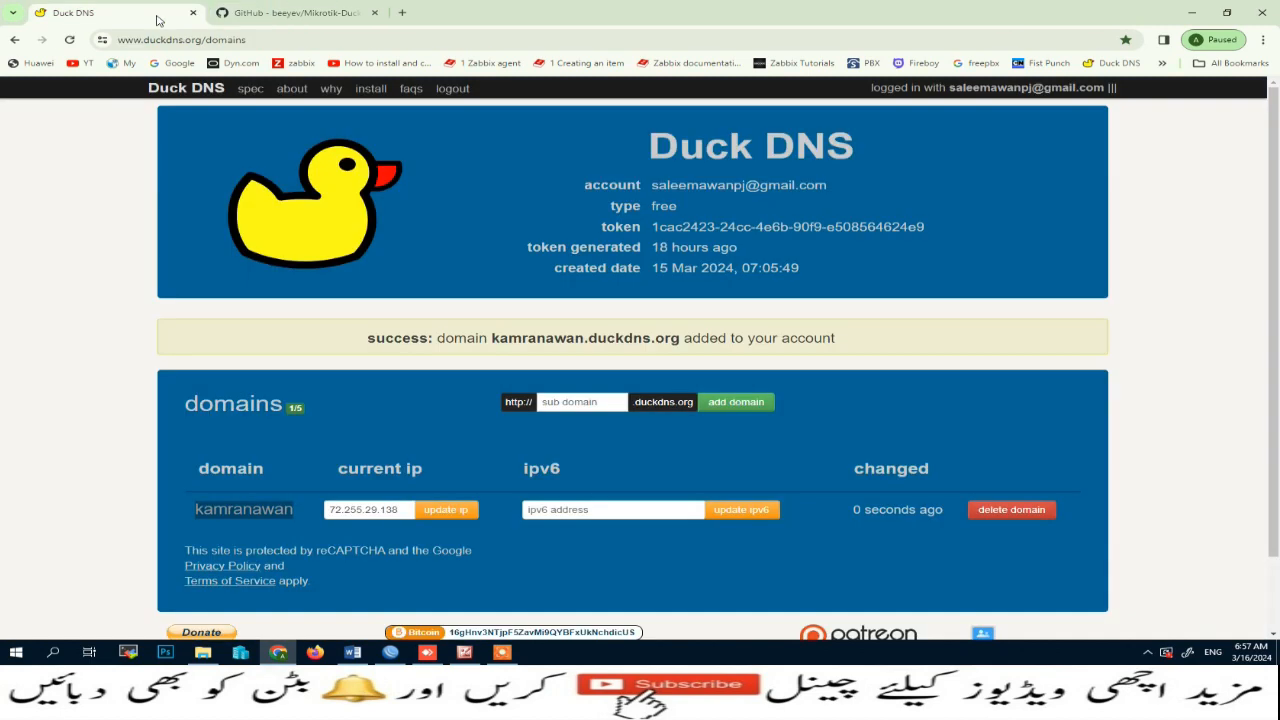
Step: Replace the script's PUT-SUBDOMAIN-HERE placeholder with the copied subdomain followed by .duckdns.org
left_click(399, 657)
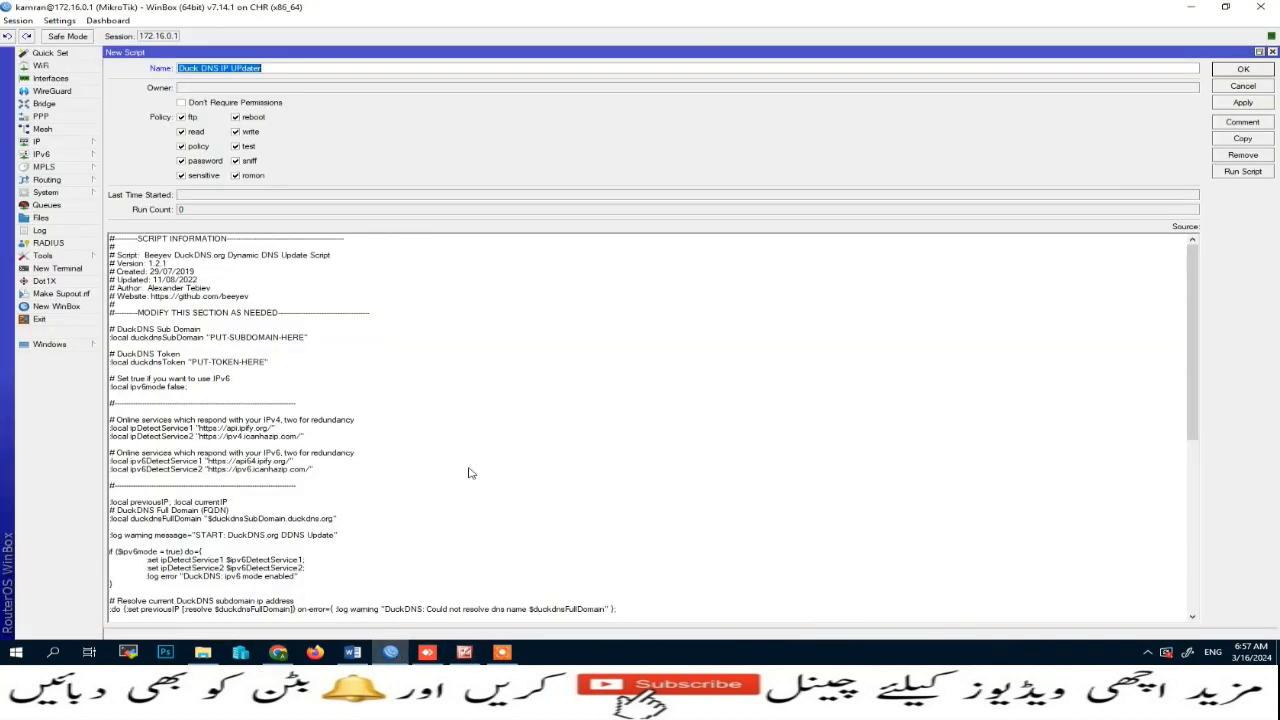
left_click(218, 340)
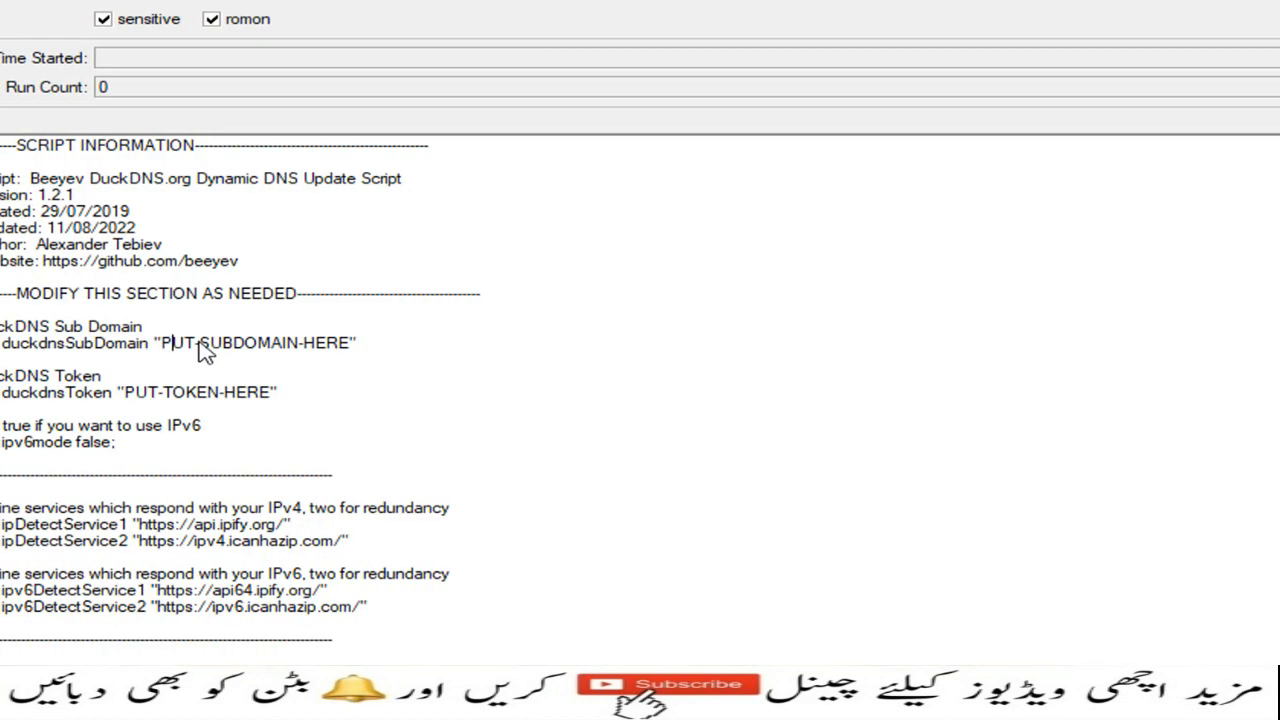
key("shift+Right")
key("shift+Right")
key("shift+Right")
key("shift+Right")
key("shift+Right")
key("shift+Right")
key("shift+Right")
key("shift+Right")
key("shift+Right")
key("shift+Right")
key("shift+Right")
key("shift+Right")
key("shift+Right")
key("shift+Right")
key("shift+Right")
key("shift+Right")
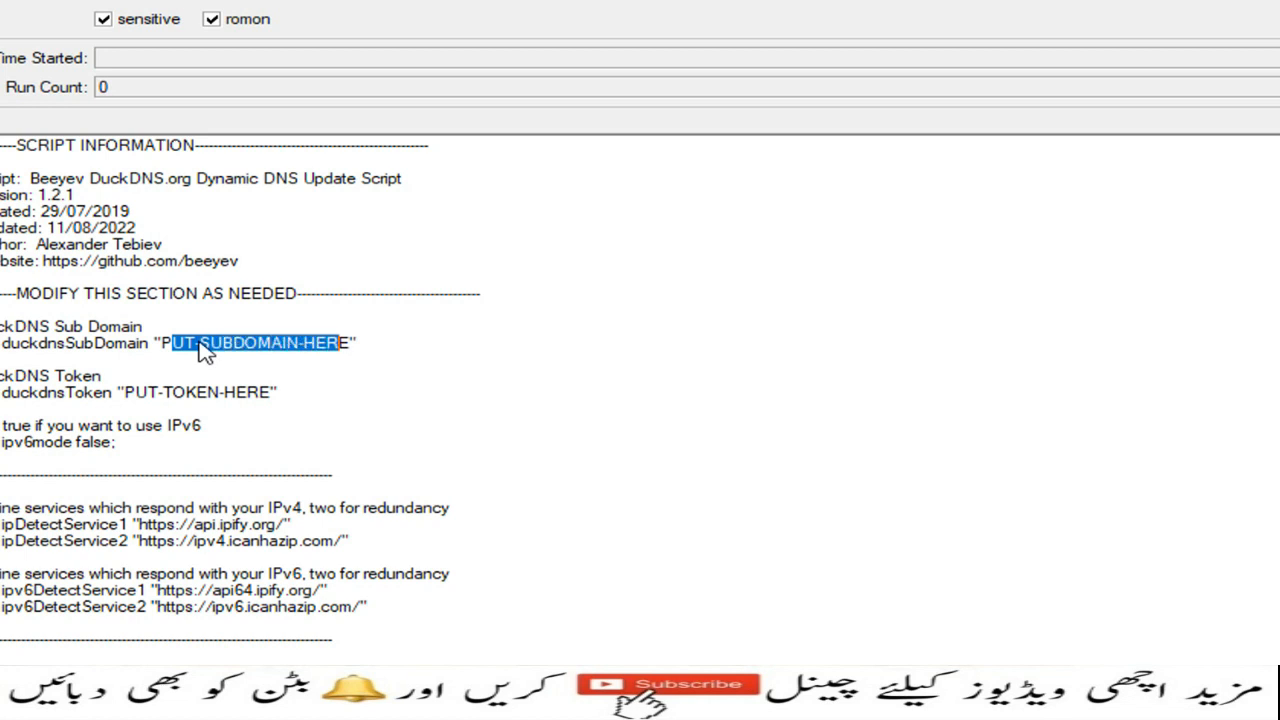
key("shift+Right")
key("BackSpace")
key("BackSpace")
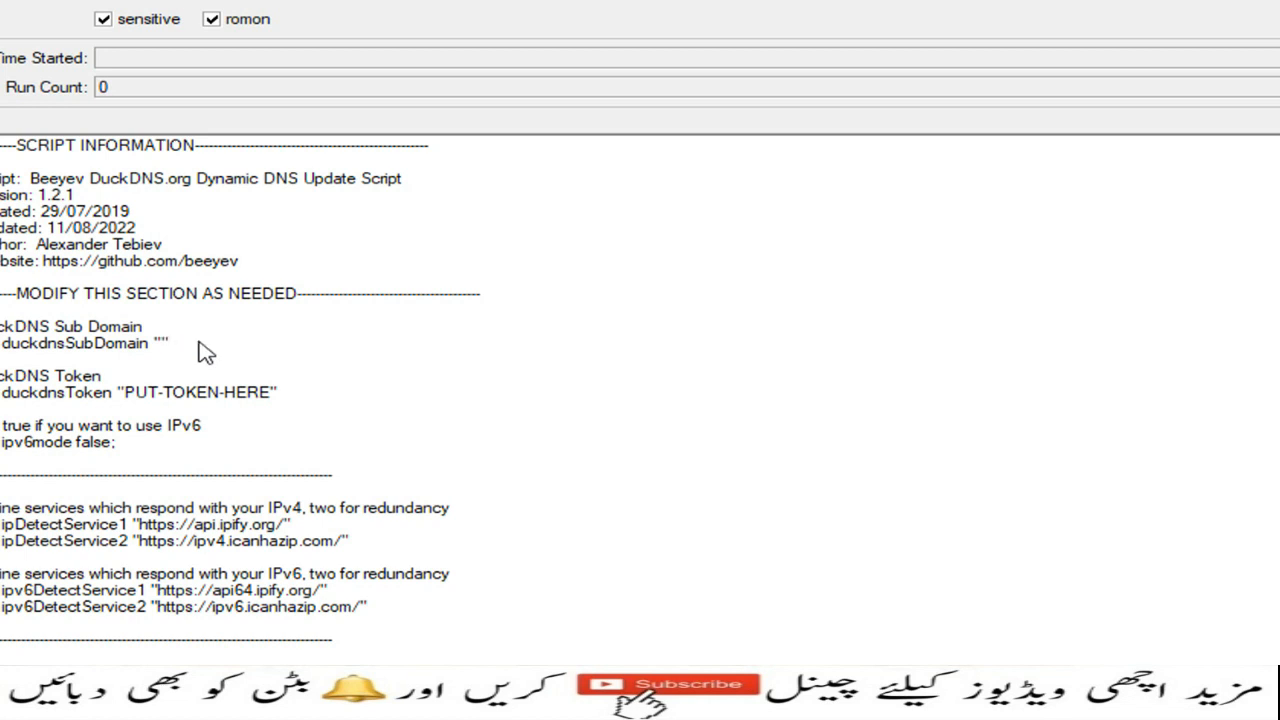
key("ctrl+v")
type(".duckdns")
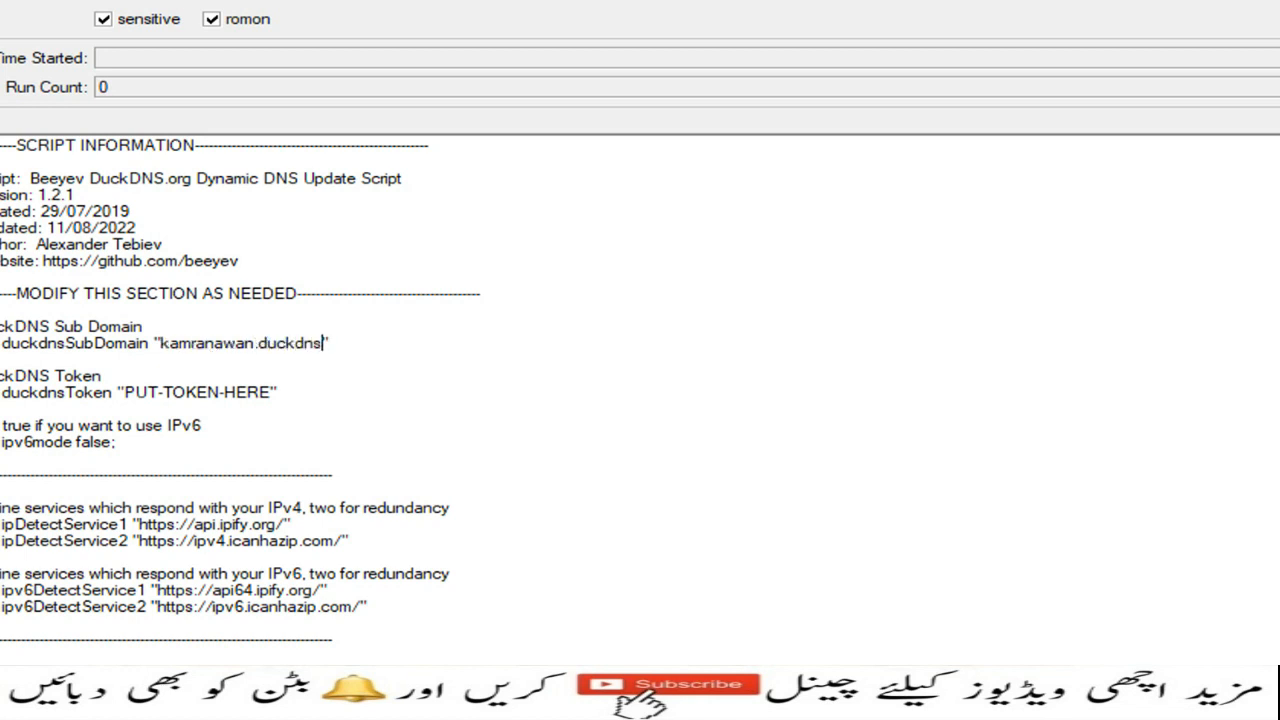
type(".org")
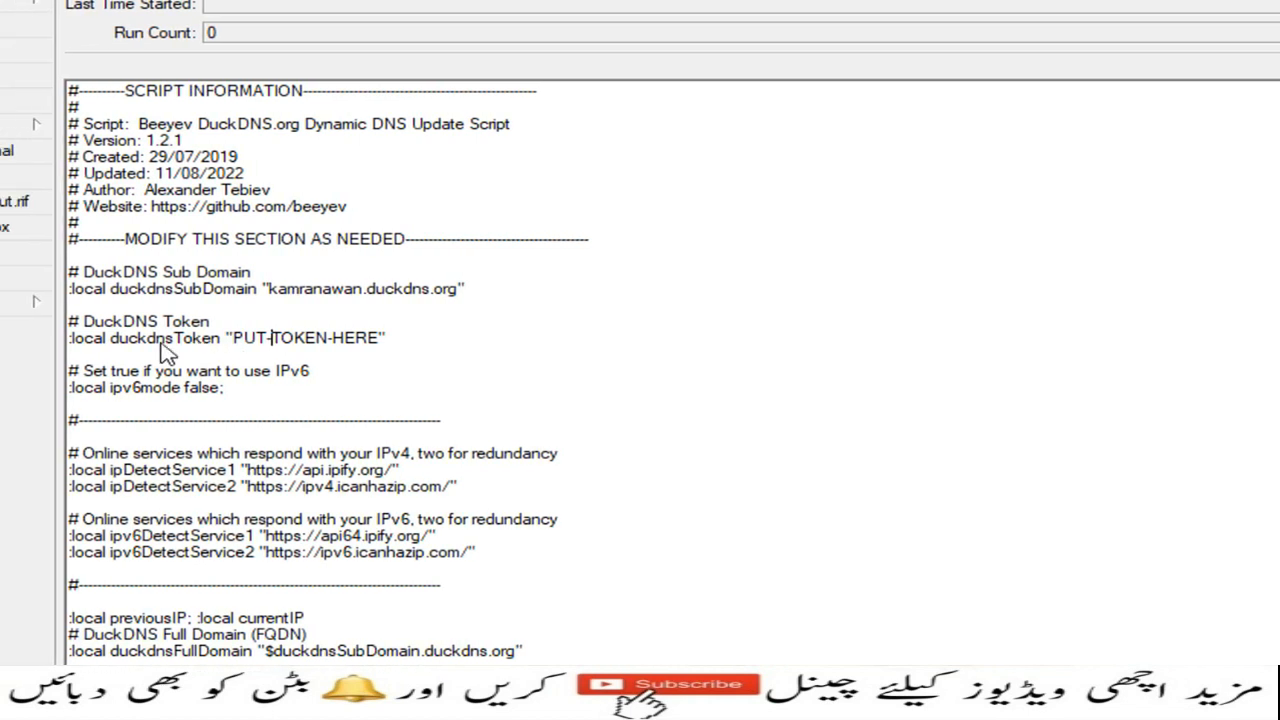
Step: Copy the Duck DNS account token and paste it over the script's PUT-TOKEN-HERE placeholder
left_click(316, 340)
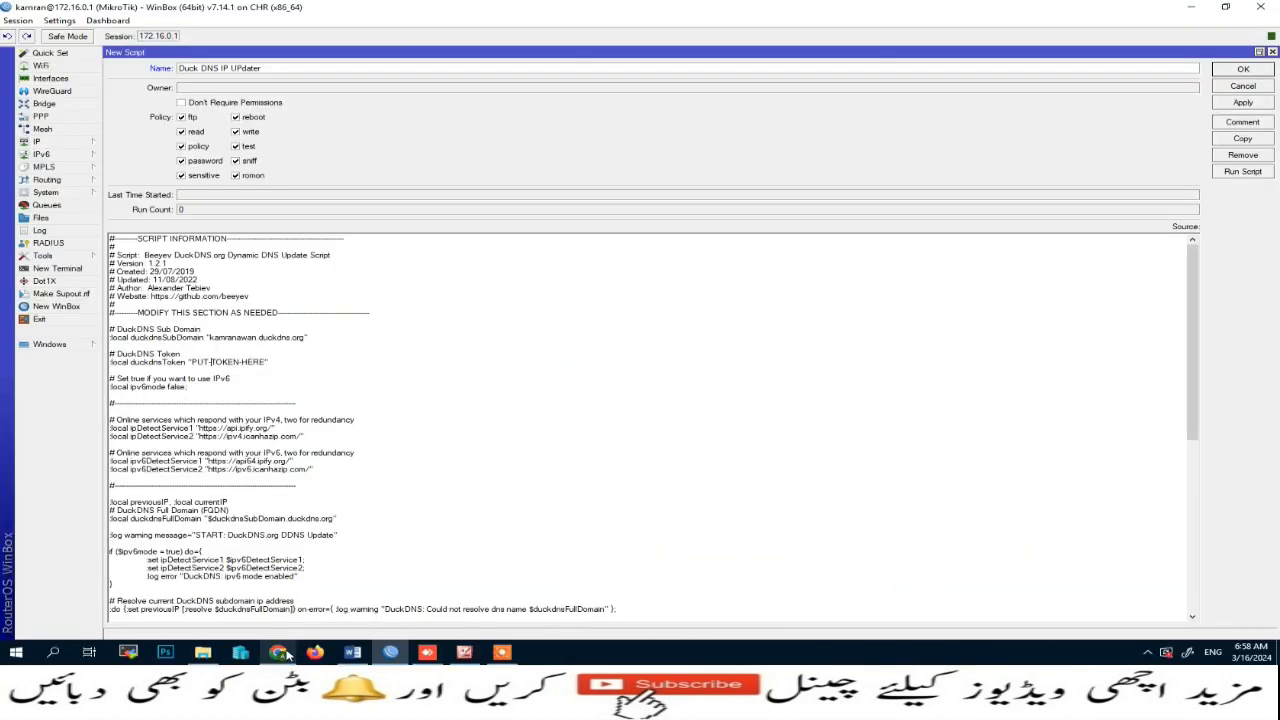
left_click(470, 642)
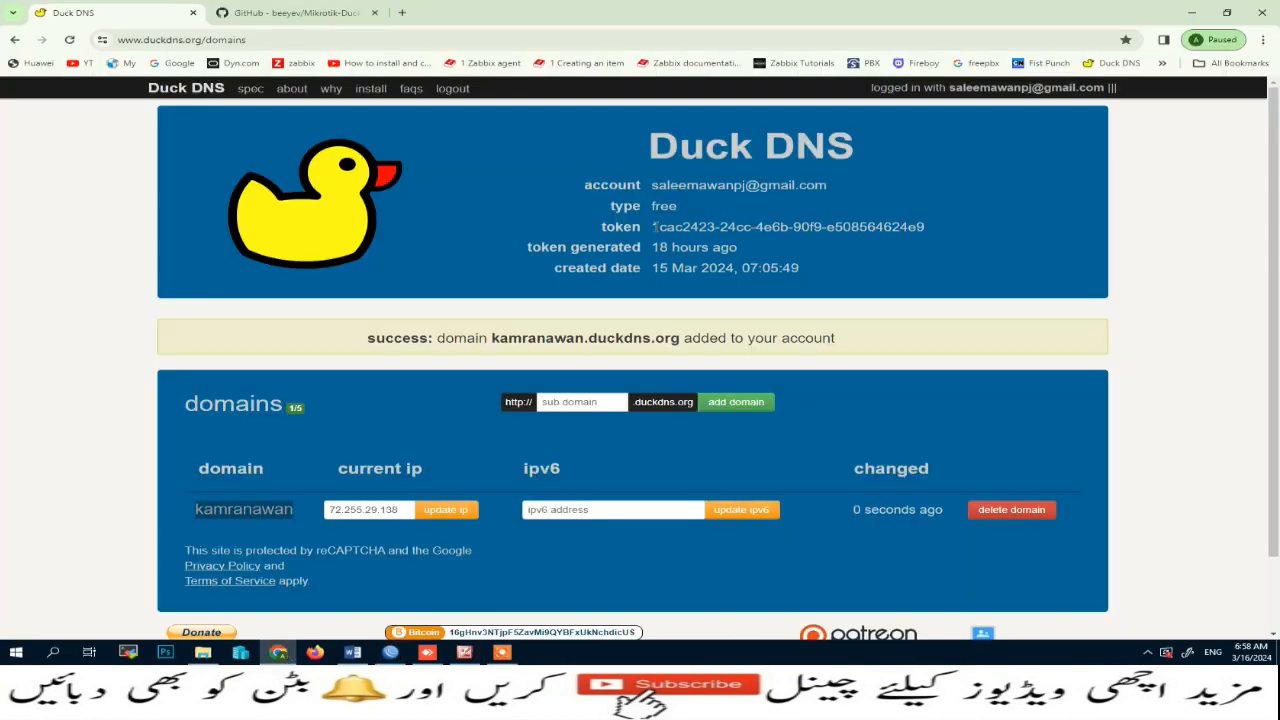
left_click_drag(654, 227, 922, 227)
key("ctrl+c")
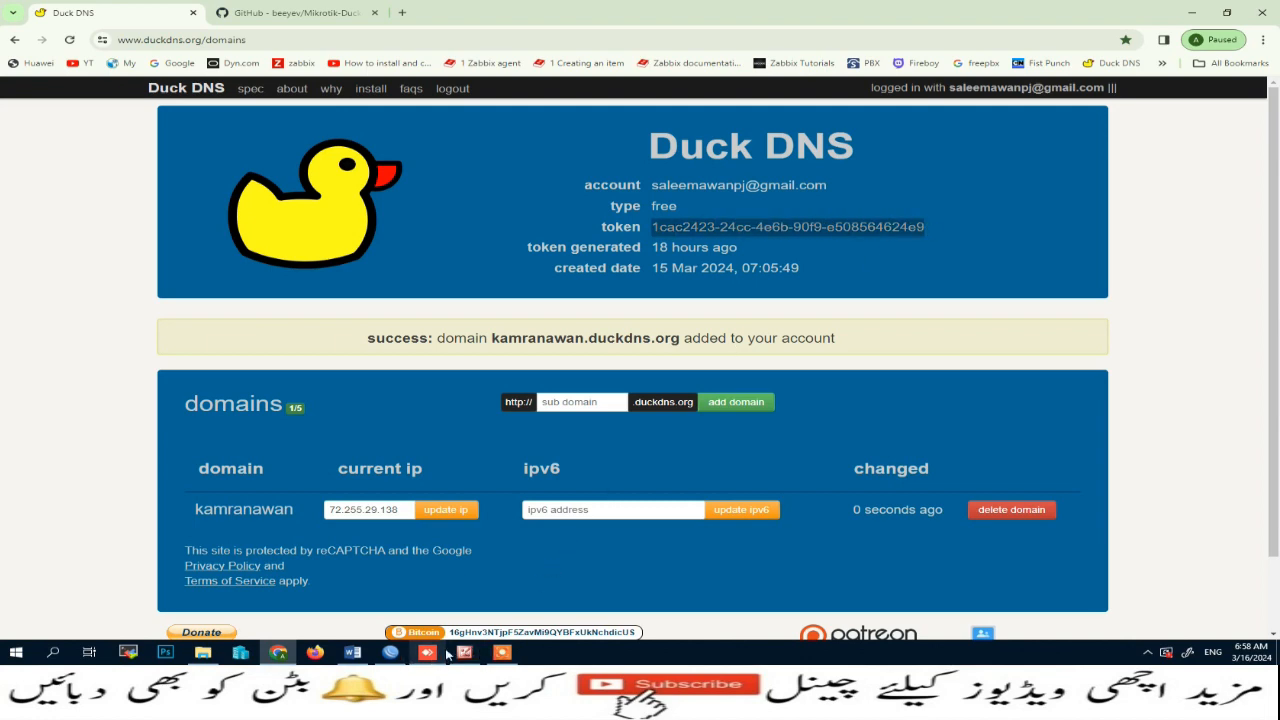
left_click(390, 652)
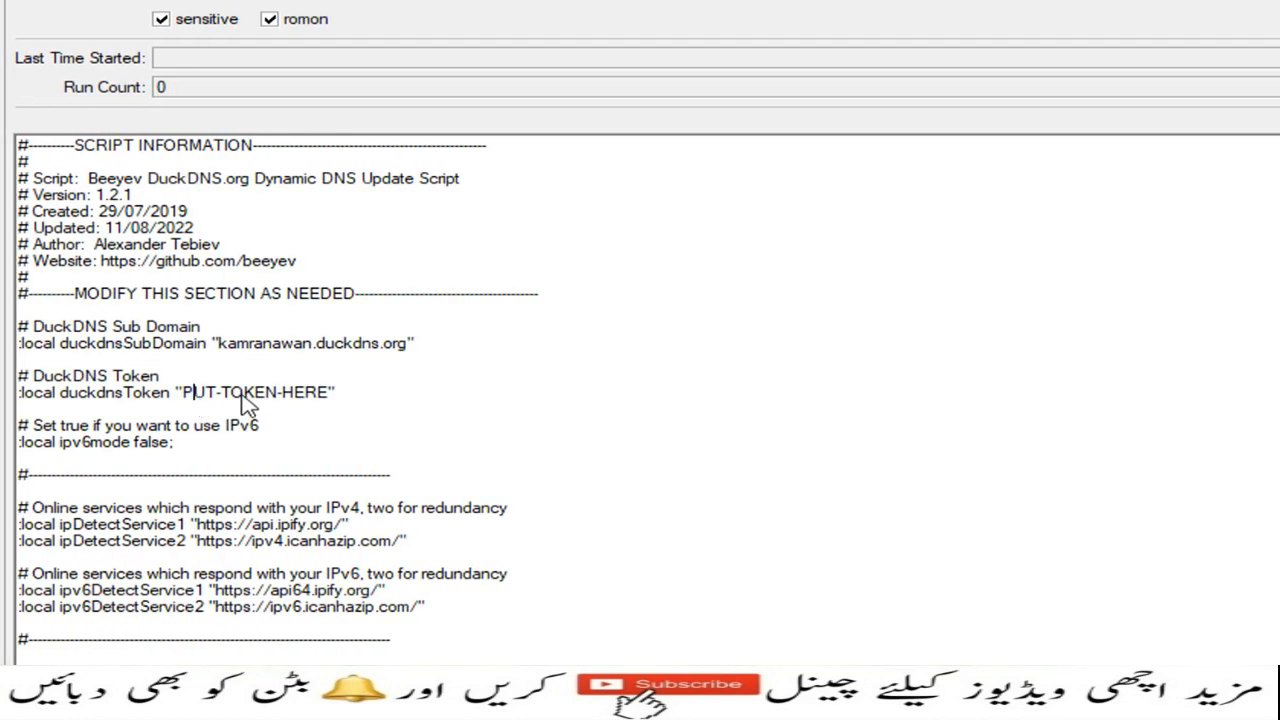
key("shift+Right")
key("shift+Right")
key("shift+Right")
key("shift+Right")
key("shift+Right")
key("shift+Right")
key("shift+Right")
key("shift+Right")
key("shift+Right")
key("shift+Right")
key("shift+Right")
key("shift+Right")
key("shift+Right")
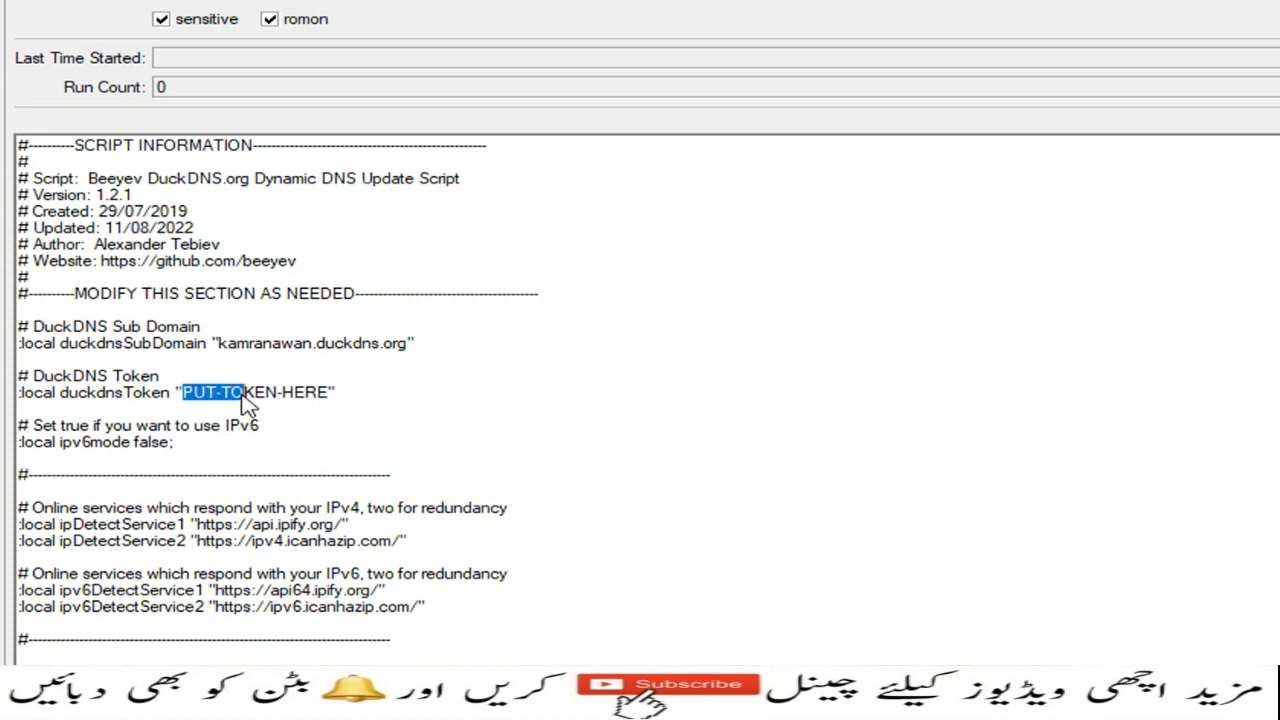
key("shift+Right")
key("ctrl+v")
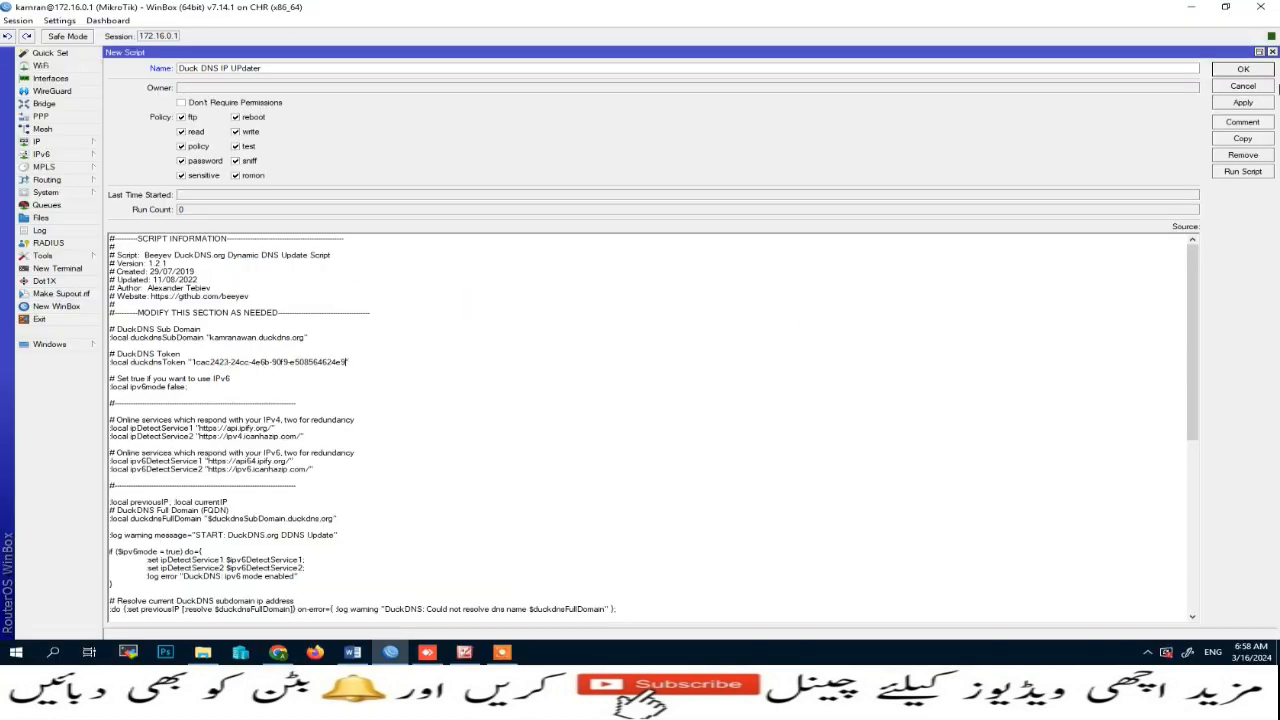
Step: Apply and save the Duck DNS update script, then close the Script List and WireGuard windows
left_click(1243, 104)
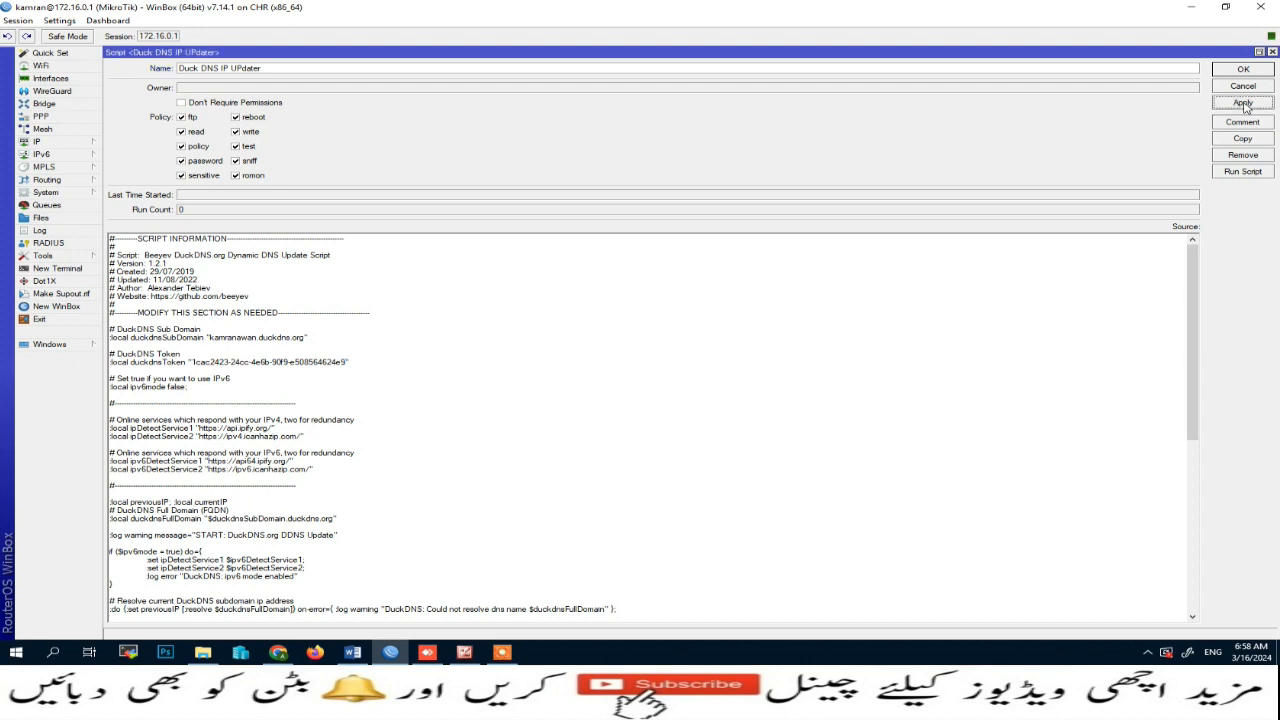
left_click(213, 342)
left_click(1243, 70)
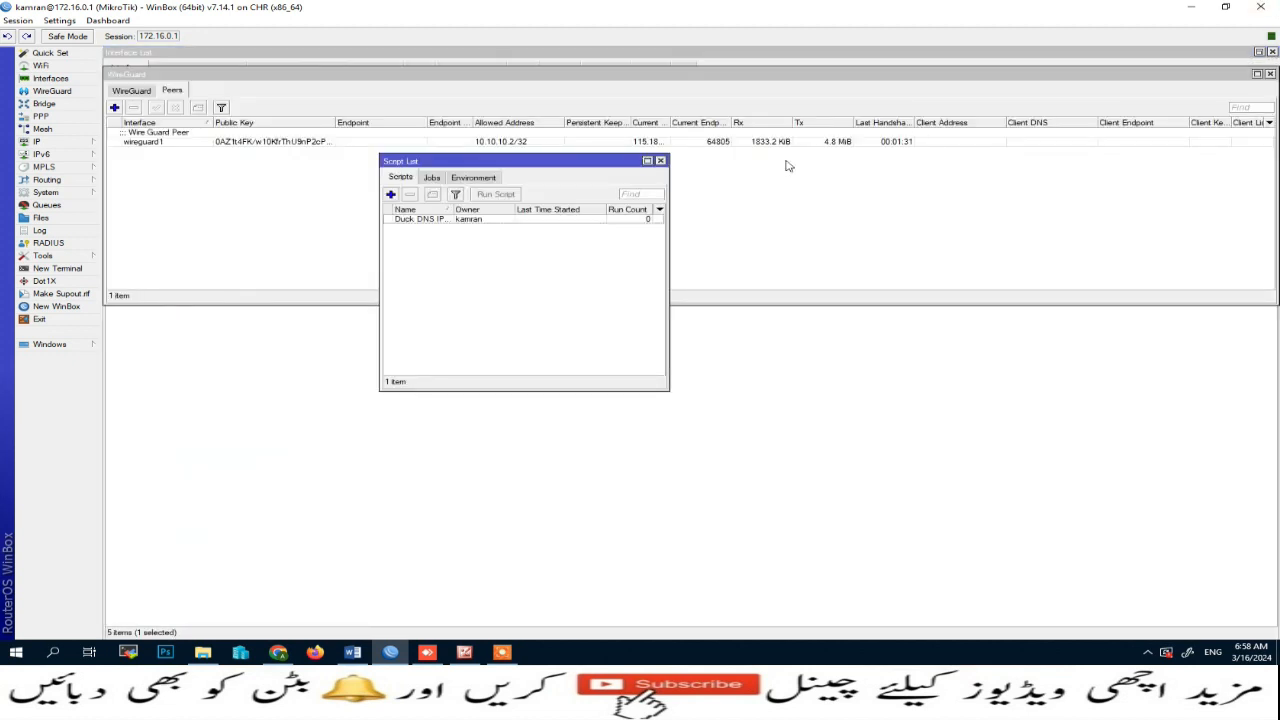
left_click(660, 161)
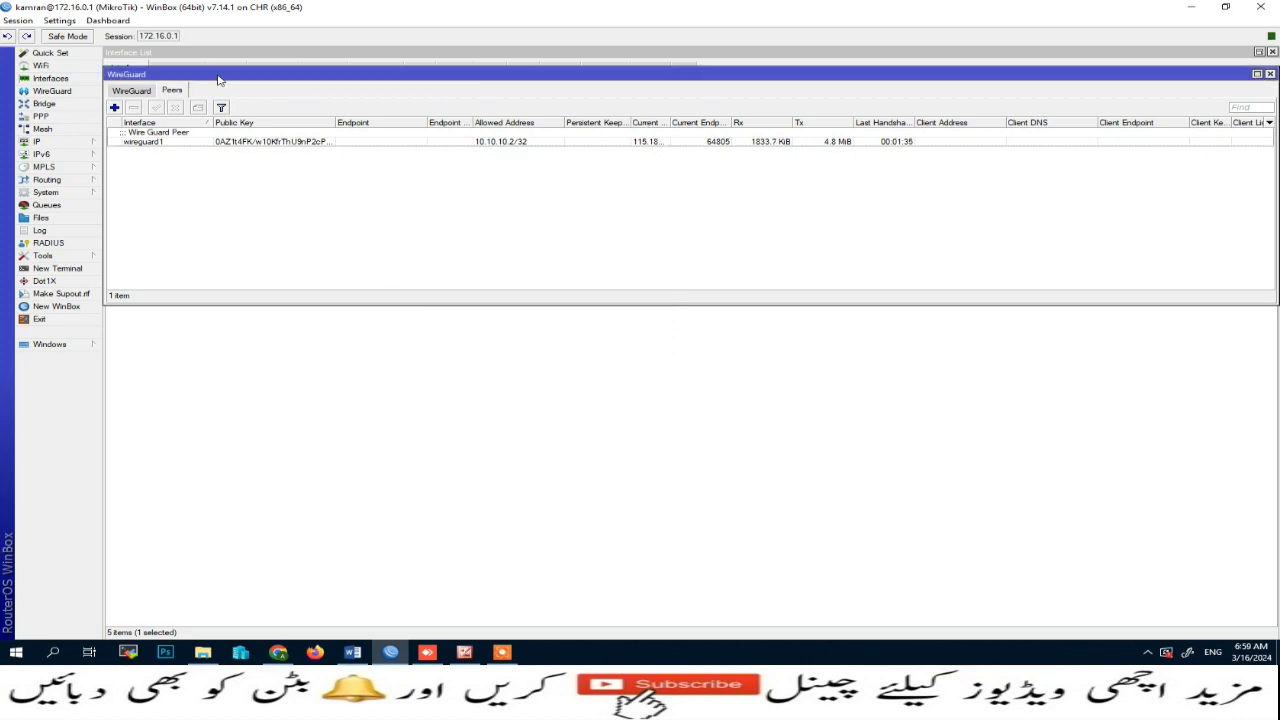
left_click(1270, 74)
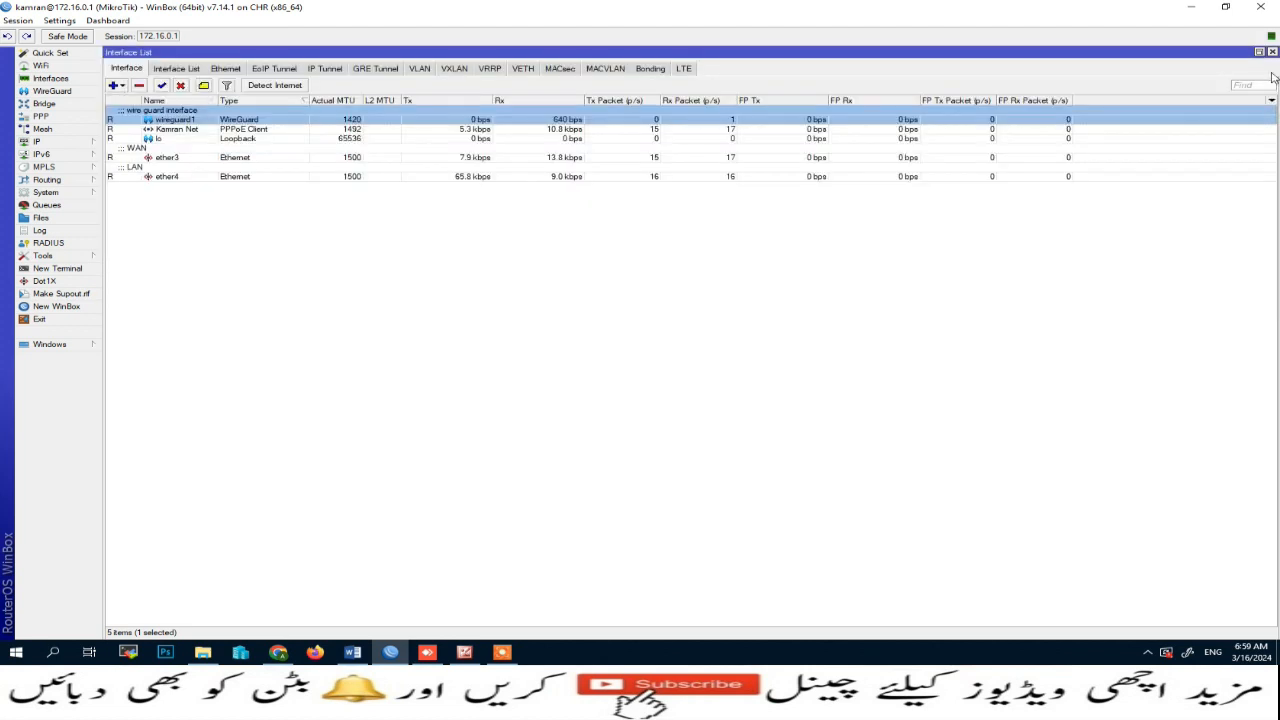
Step: Switch to the remote Windows desktop and deactivate the wg0 WireGuard tunnel
left_click(428, 653)
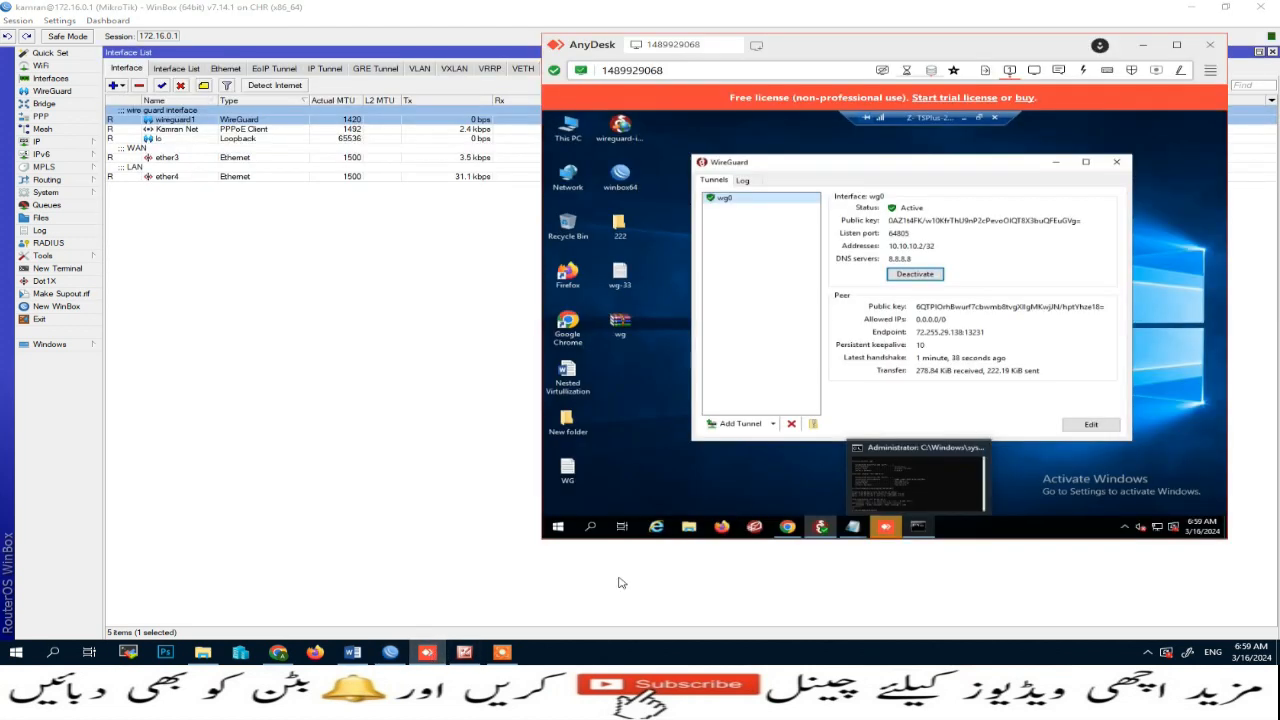
left_click(922, 276)
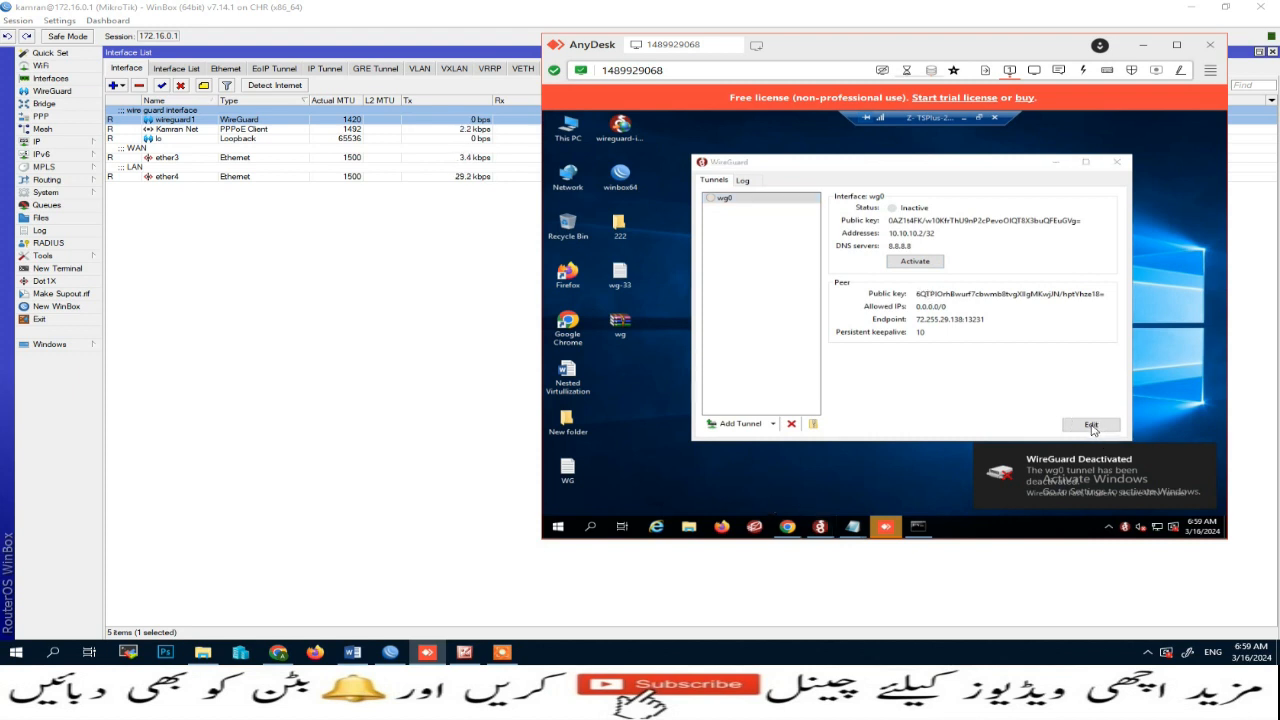
Step: Set the wg0 peer endpoint host to the Duck DNS hostname on port 13231, save, and reactivate the tunnel
left_click(1092, 425)
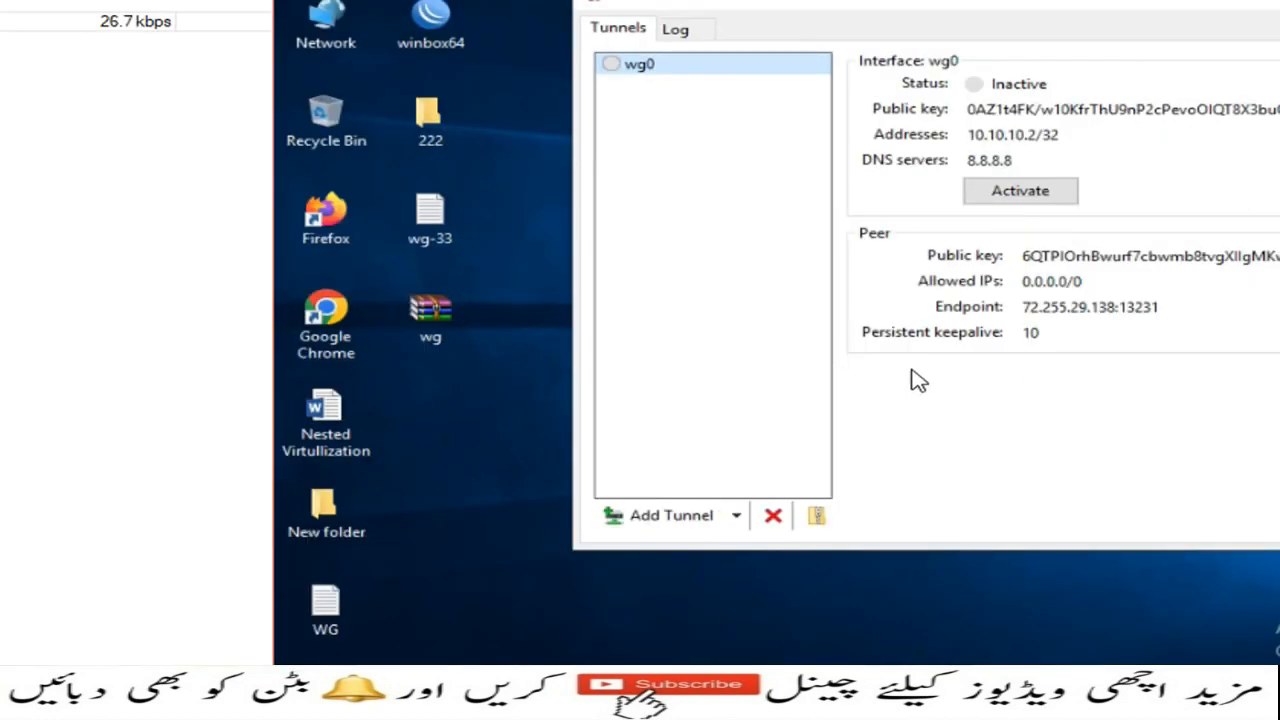
left_click(1095, 518)
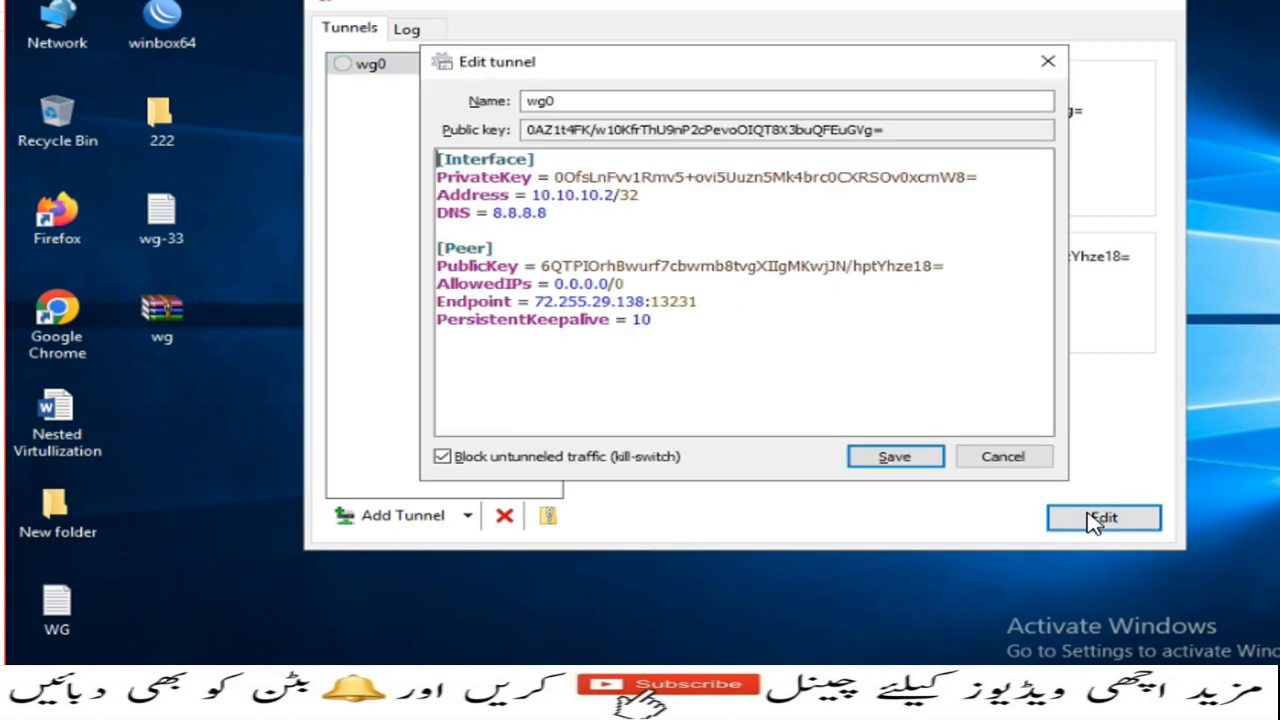
left_click(645, 302)
key("BackSpace")
key("BackSpace")
key("BackSpace")
key("BackSpace")
key("BackSpace")
key("BackSpace")
key("BackSpace")
key("BackSpace")
key("BackSpace")
key("BackSpace")
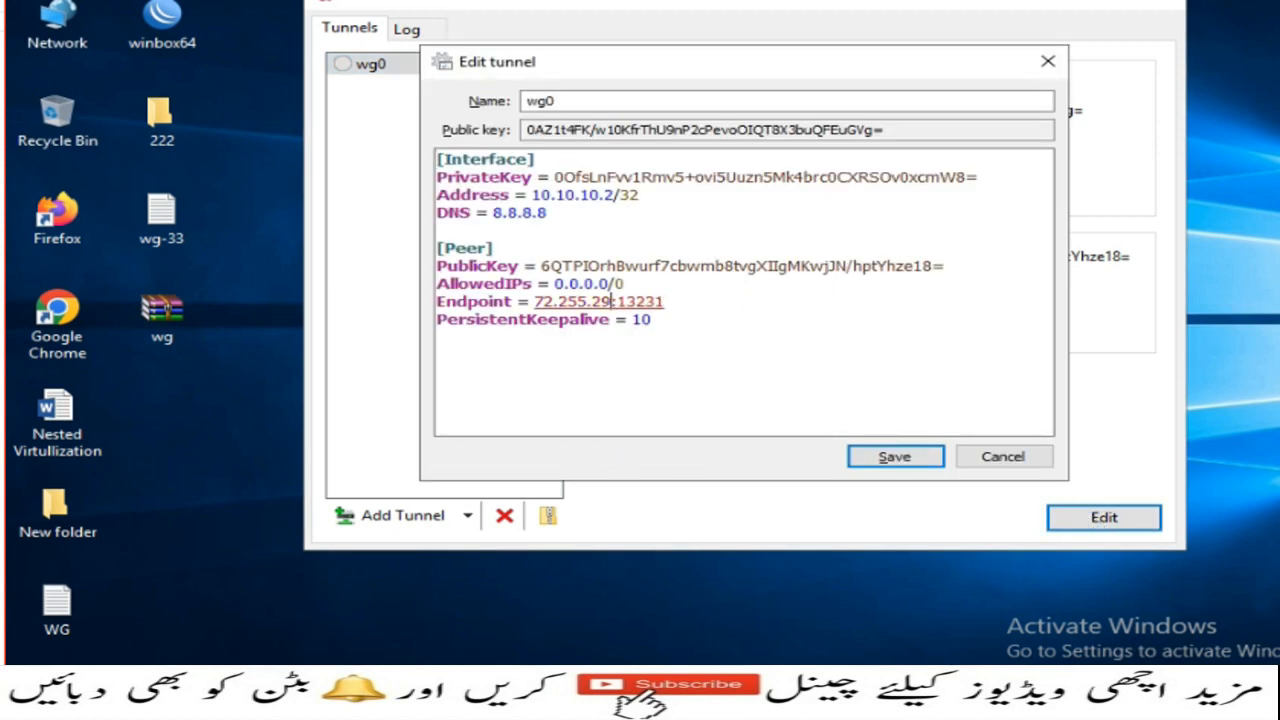
key("BackSpace")
key("BackSpace")
key("BackSpace")
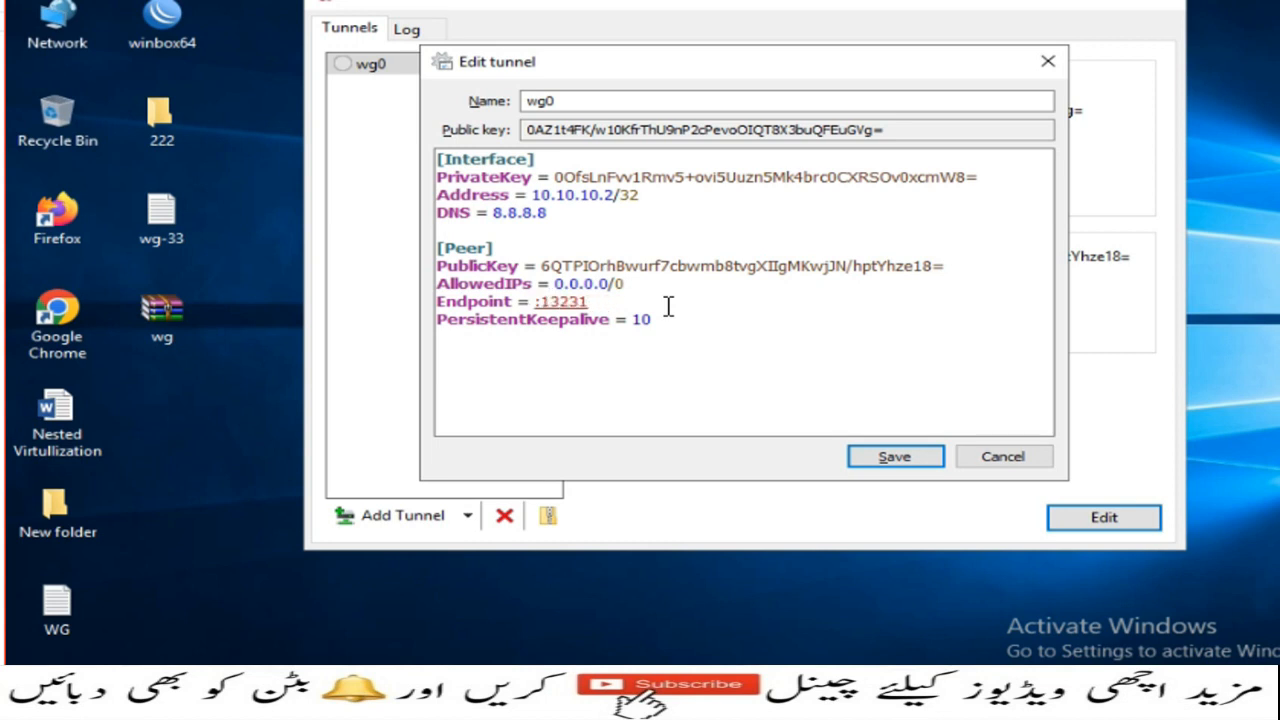
type("kamranawan")
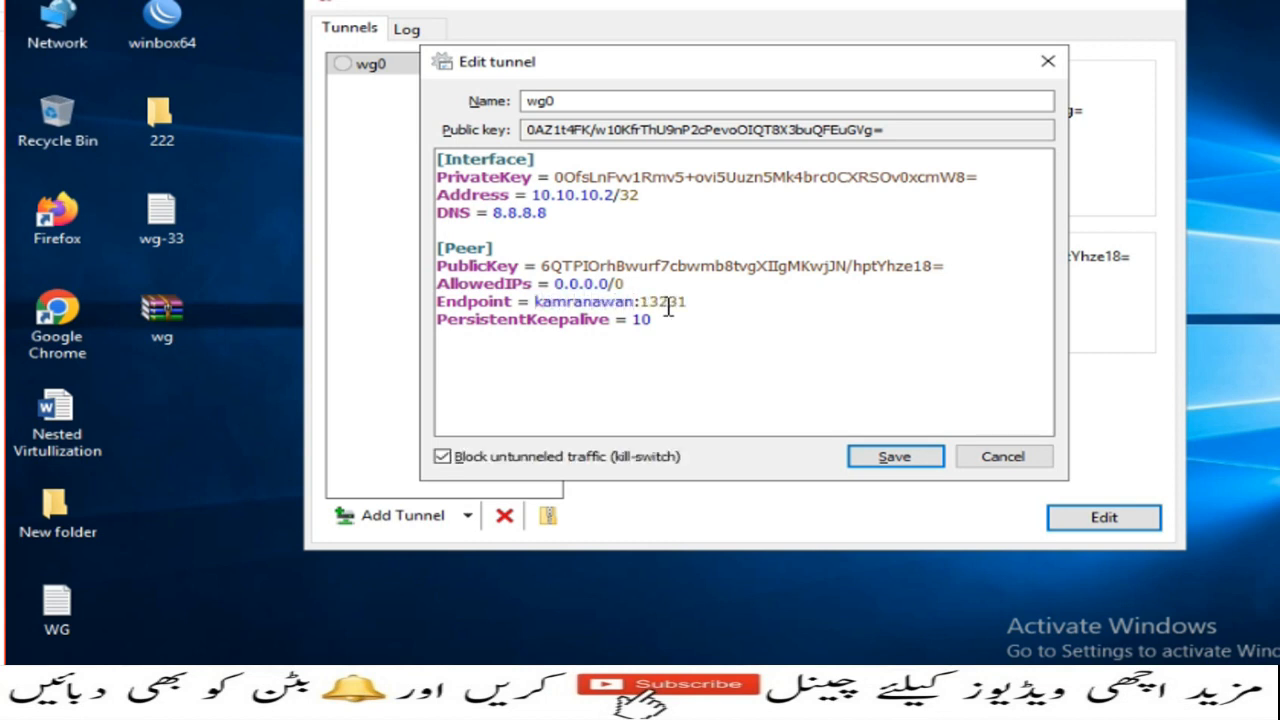
type(".duck")
type("dns.o")
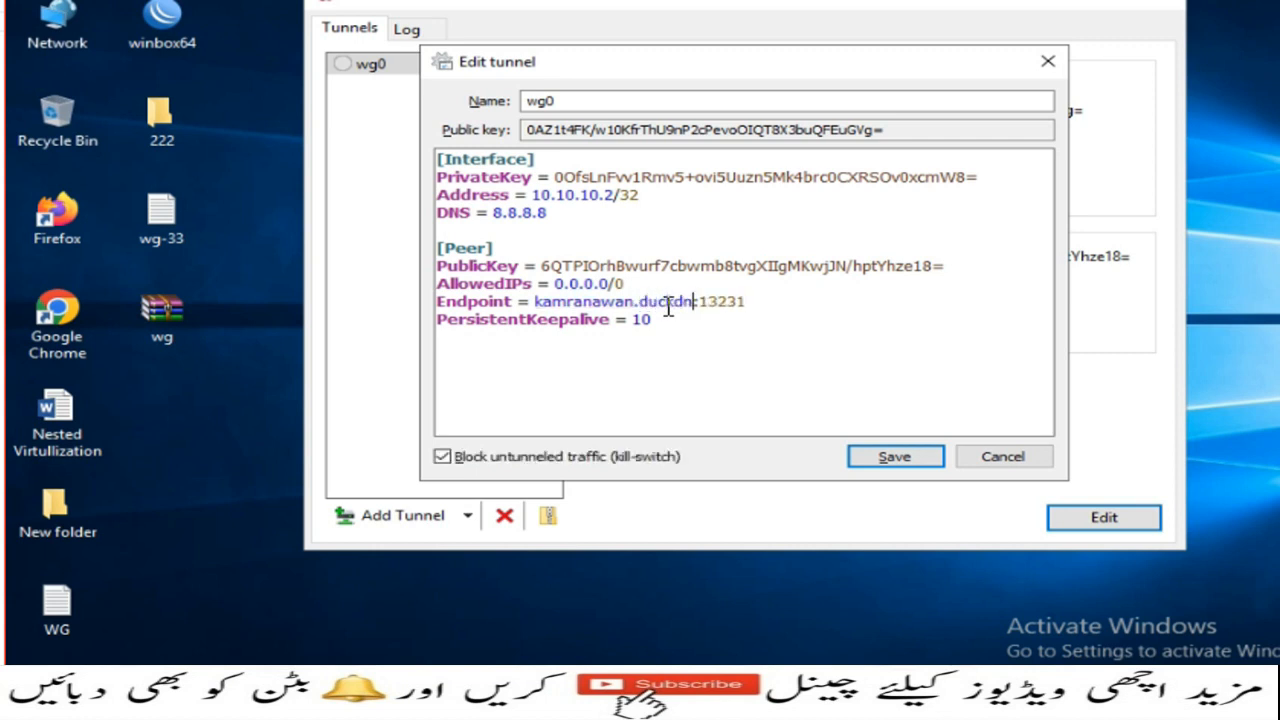
type("rg")
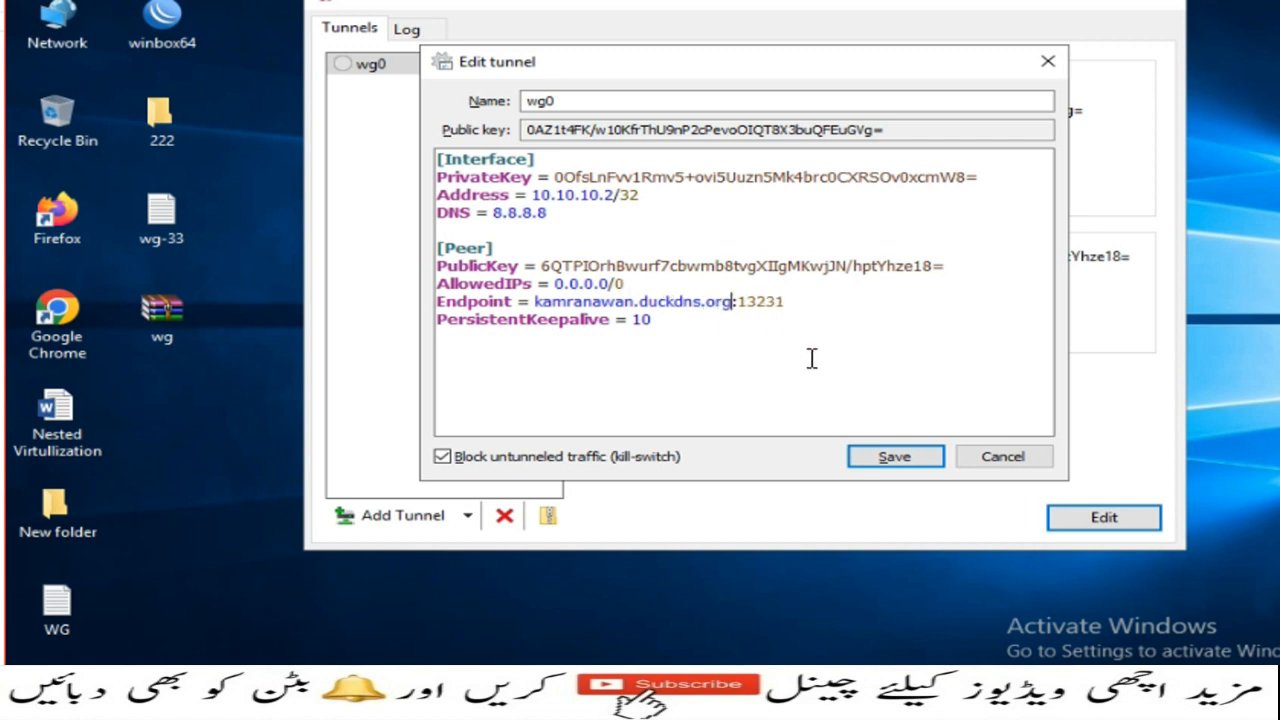
left_click(879, 458)
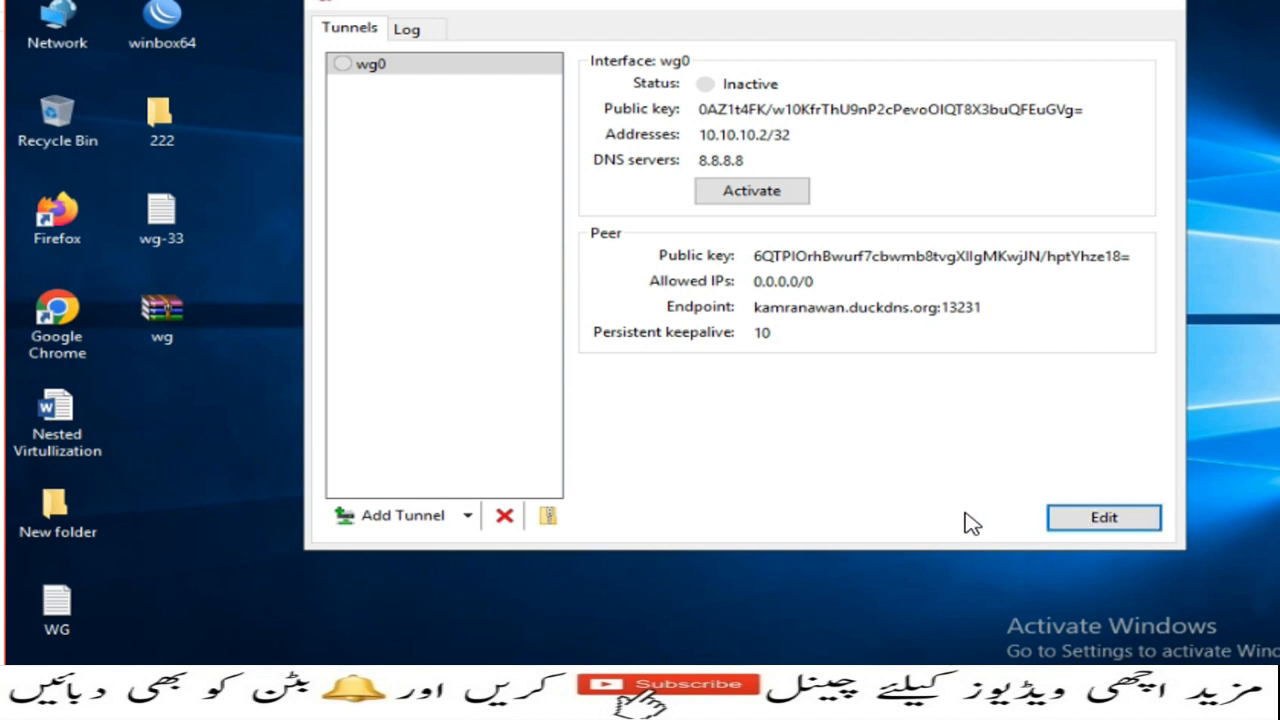
left_click(760, 198)
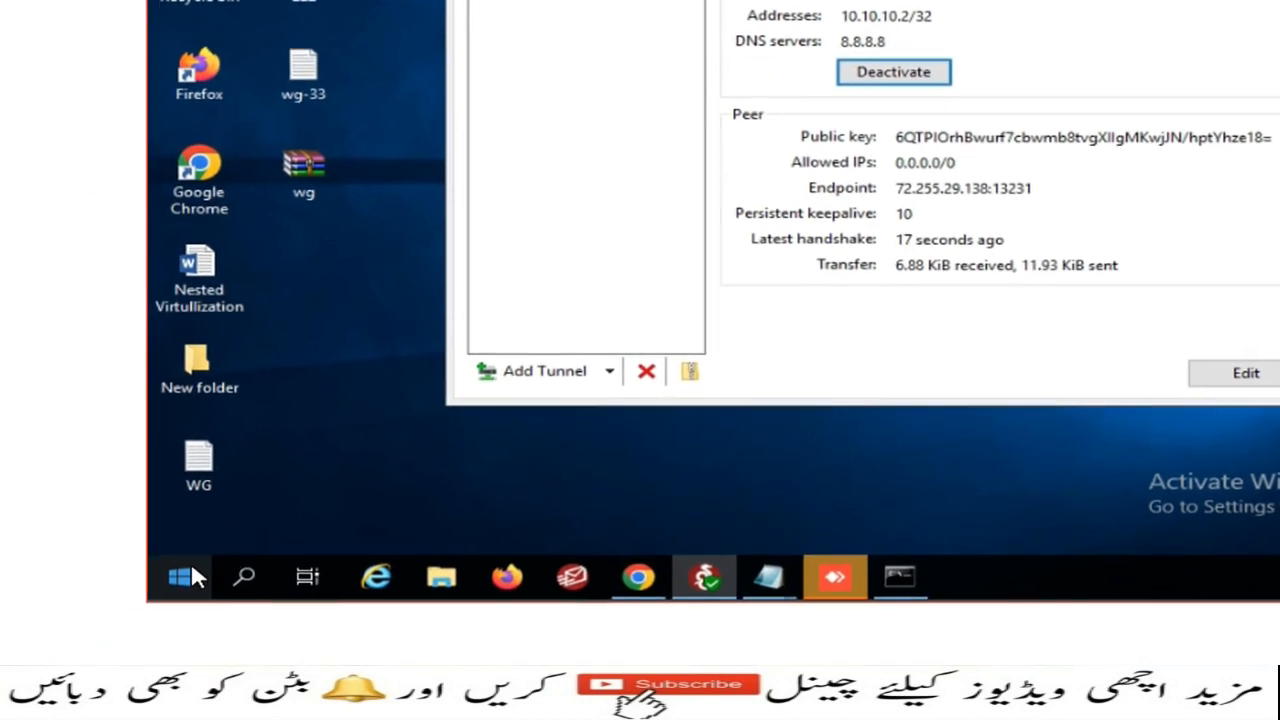
Step: Open a command prompt on the remote PC and run ipconfig to check the tunnel's addresses
right_click(187, 577)
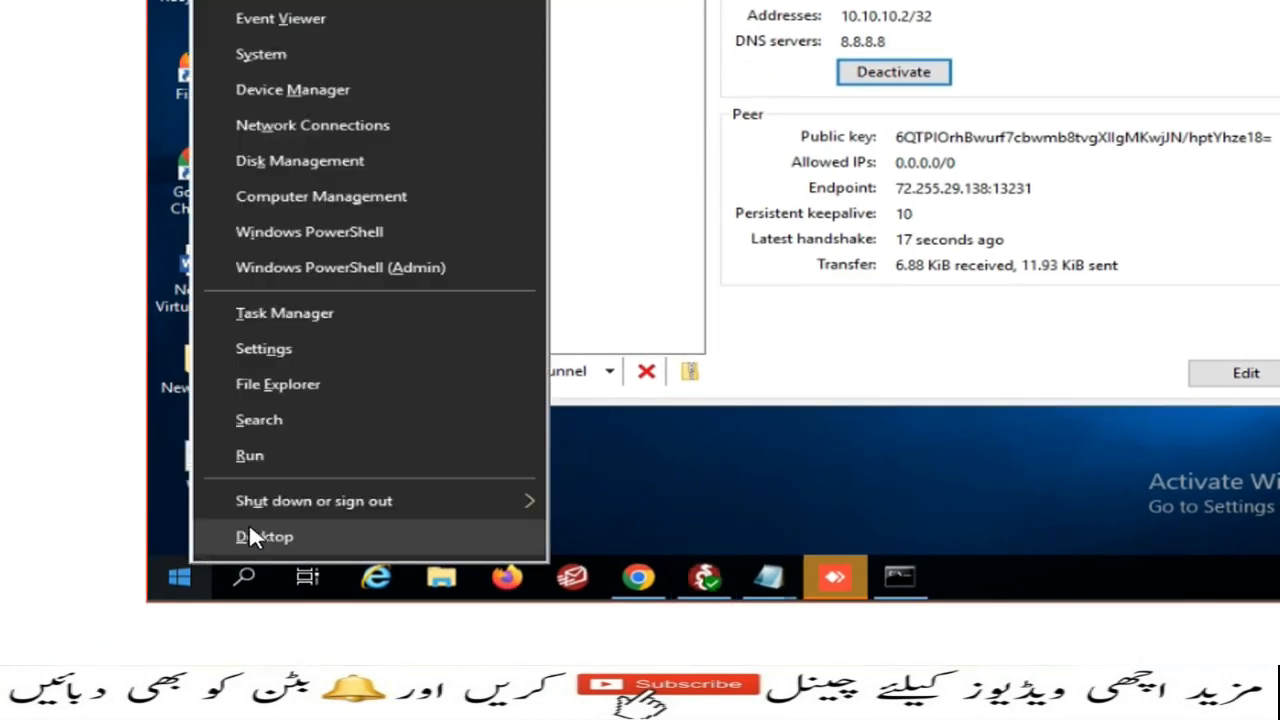
left_click(307, 462)
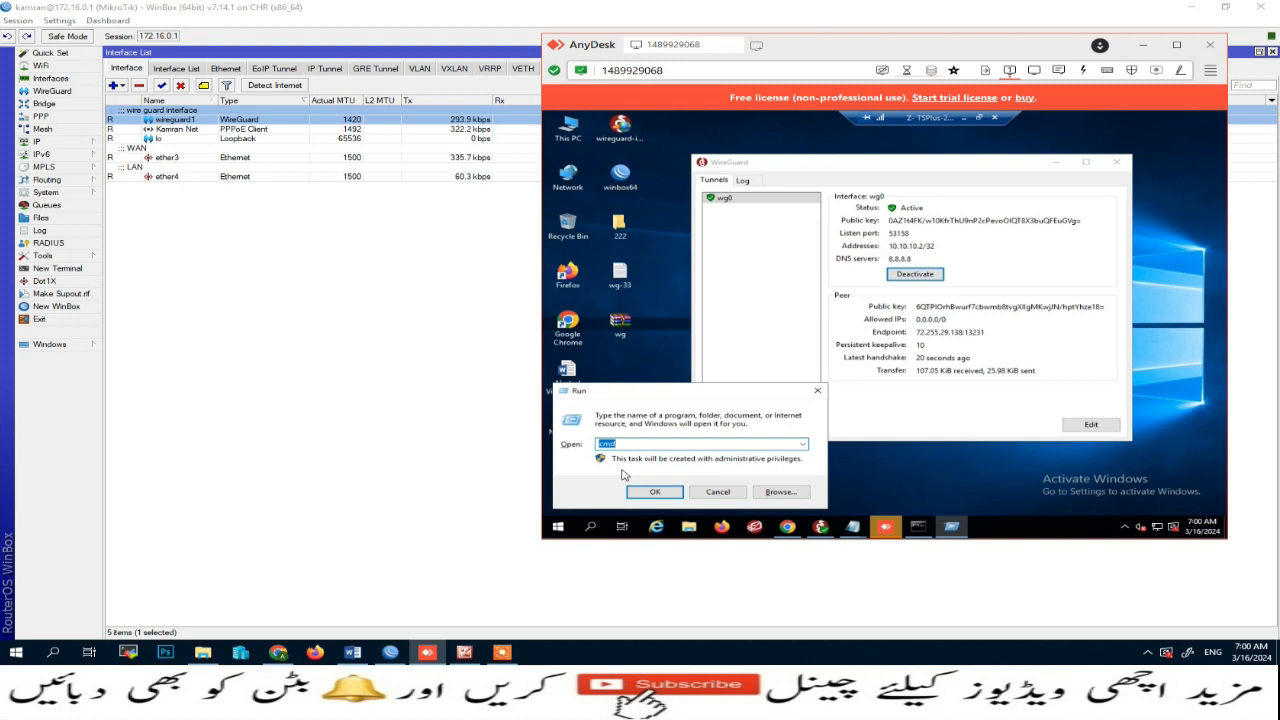
key("Return")
type("ipco")
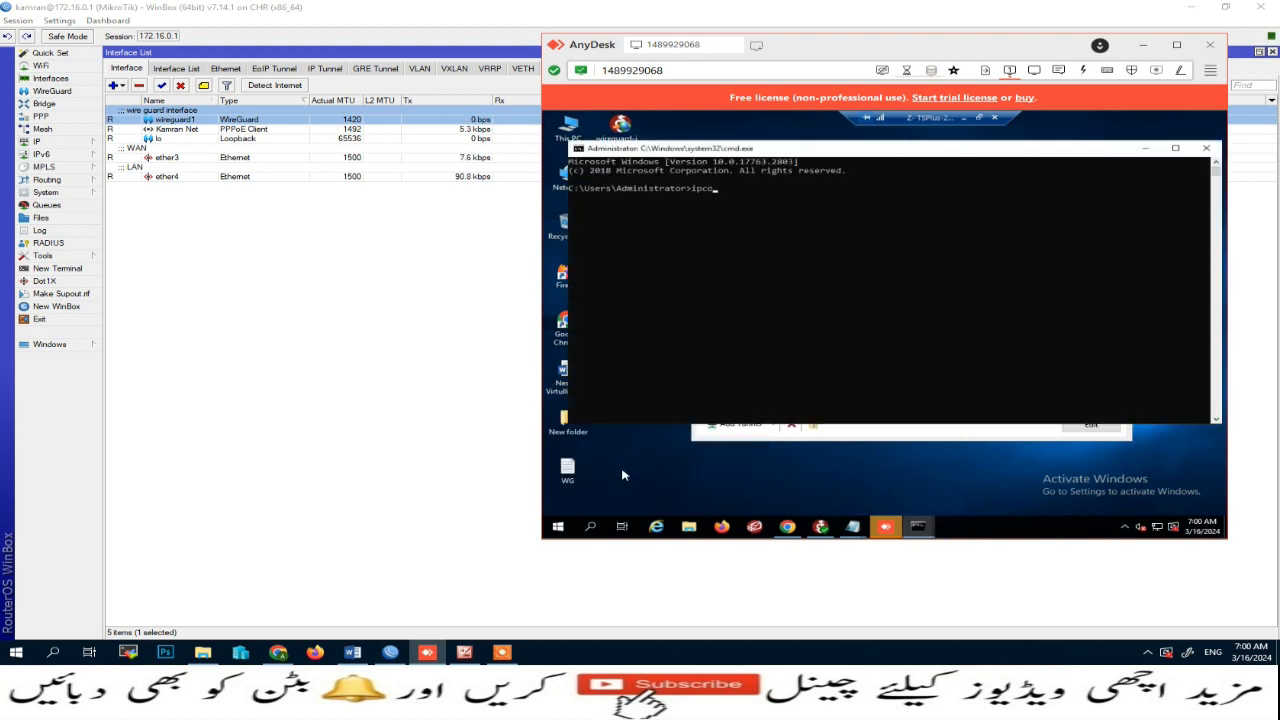
type("nfig")
key("Return")
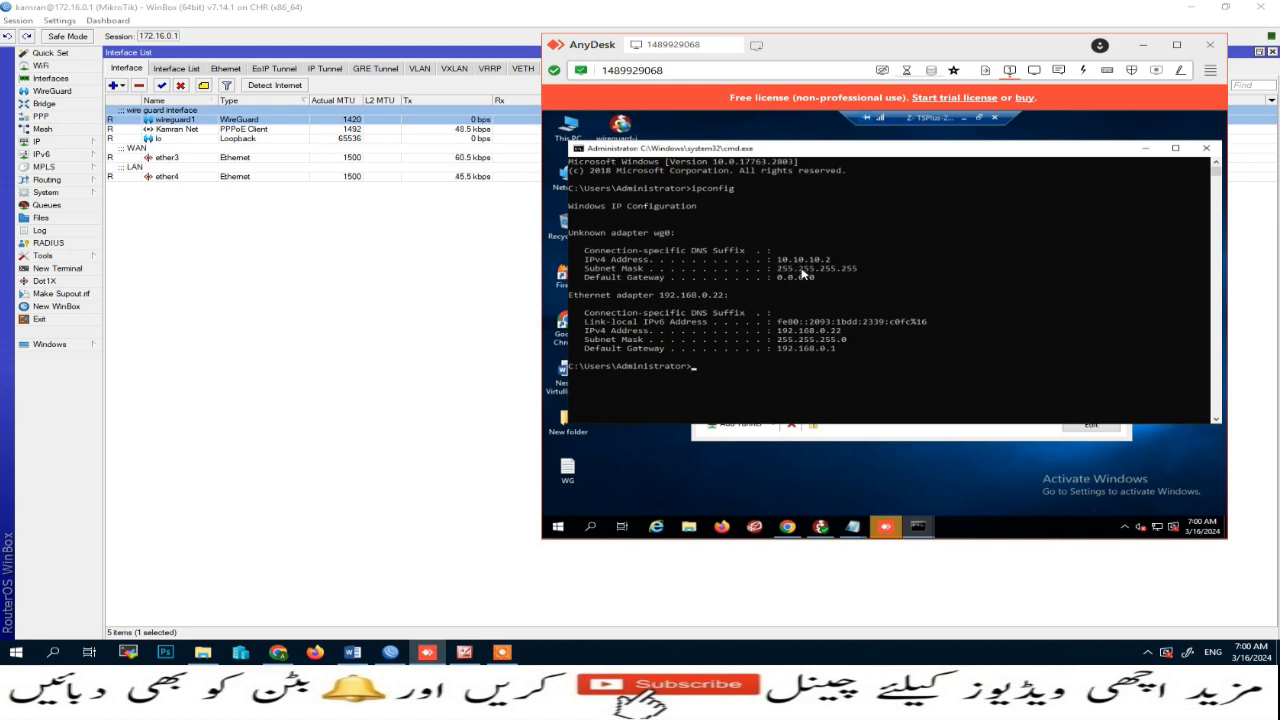
Step: Close the command prompt, open WinBox on the remote PC and test connecting to the router at 10.10.10.1 through the tunnel, then close it
left_click(1206, 148)
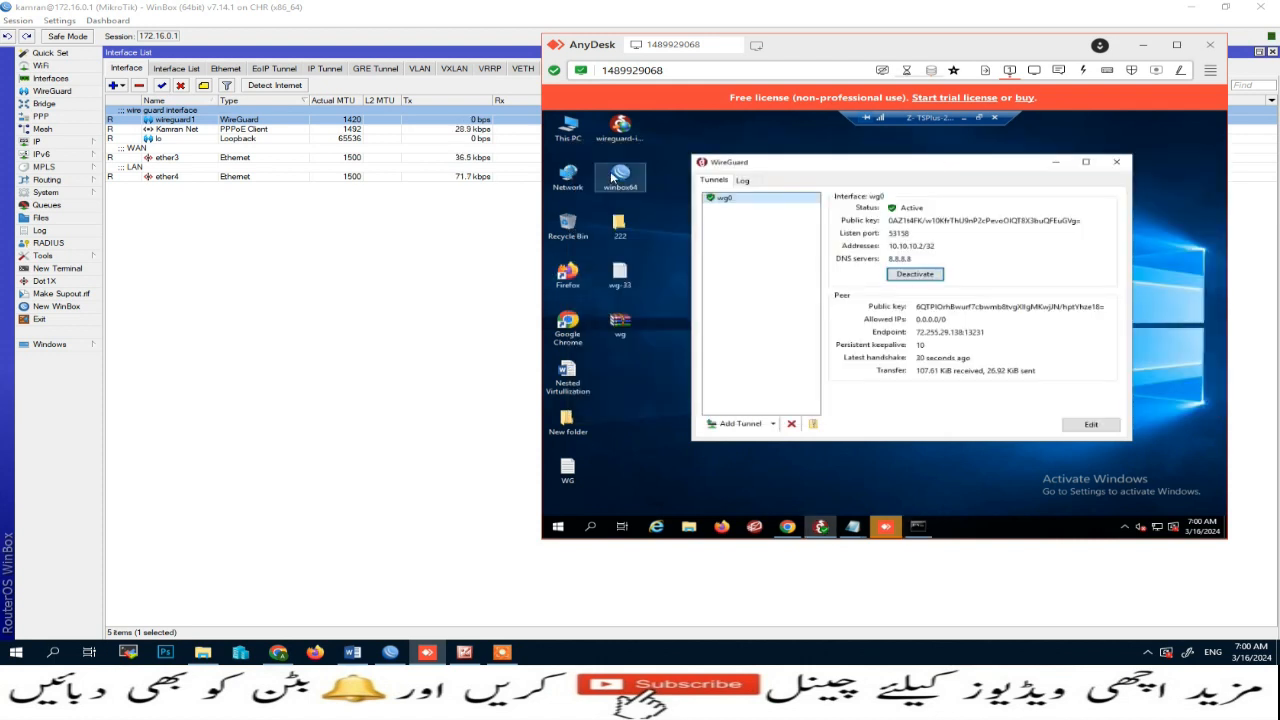
double_click(613, 177)
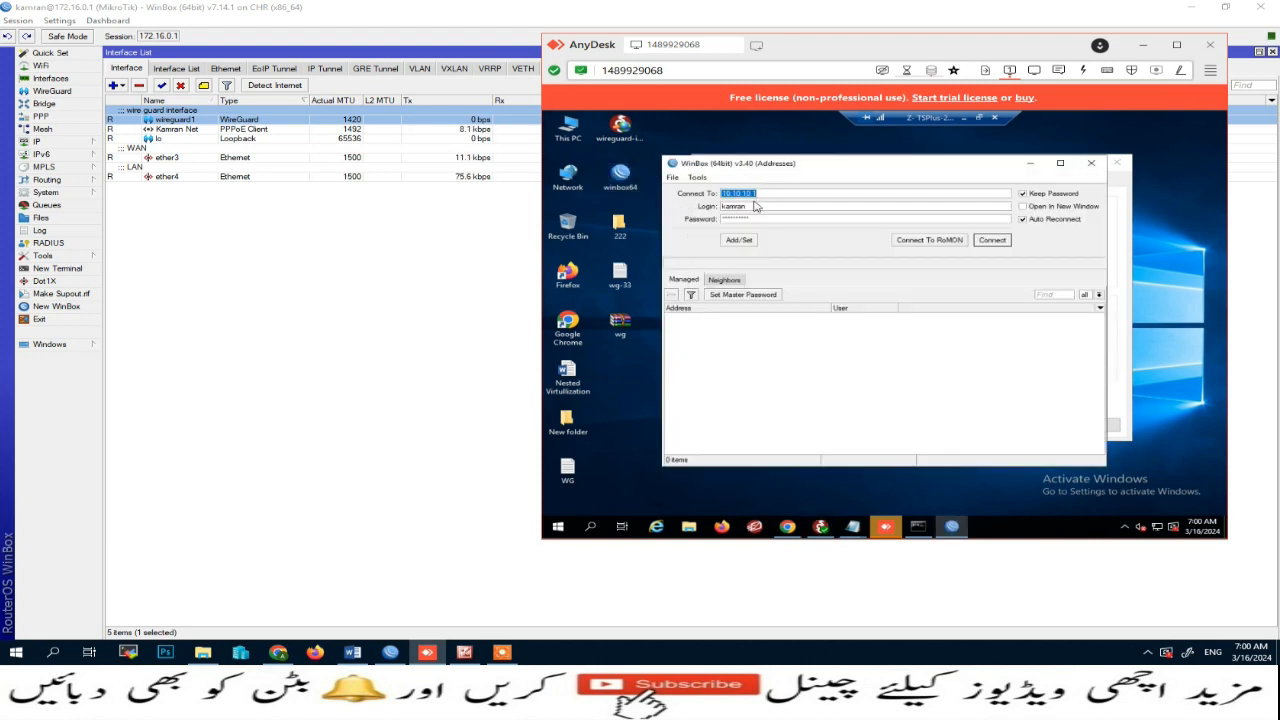
left_click(990, 241)
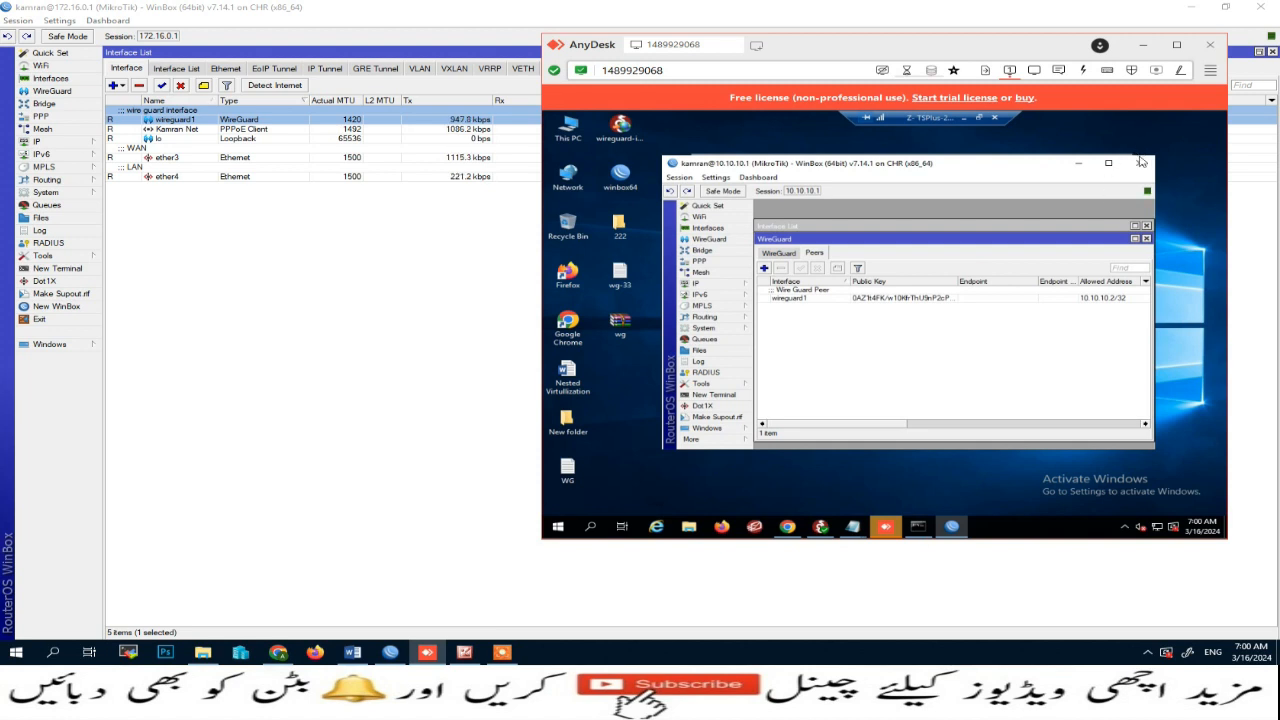
left_click(1141, 165)
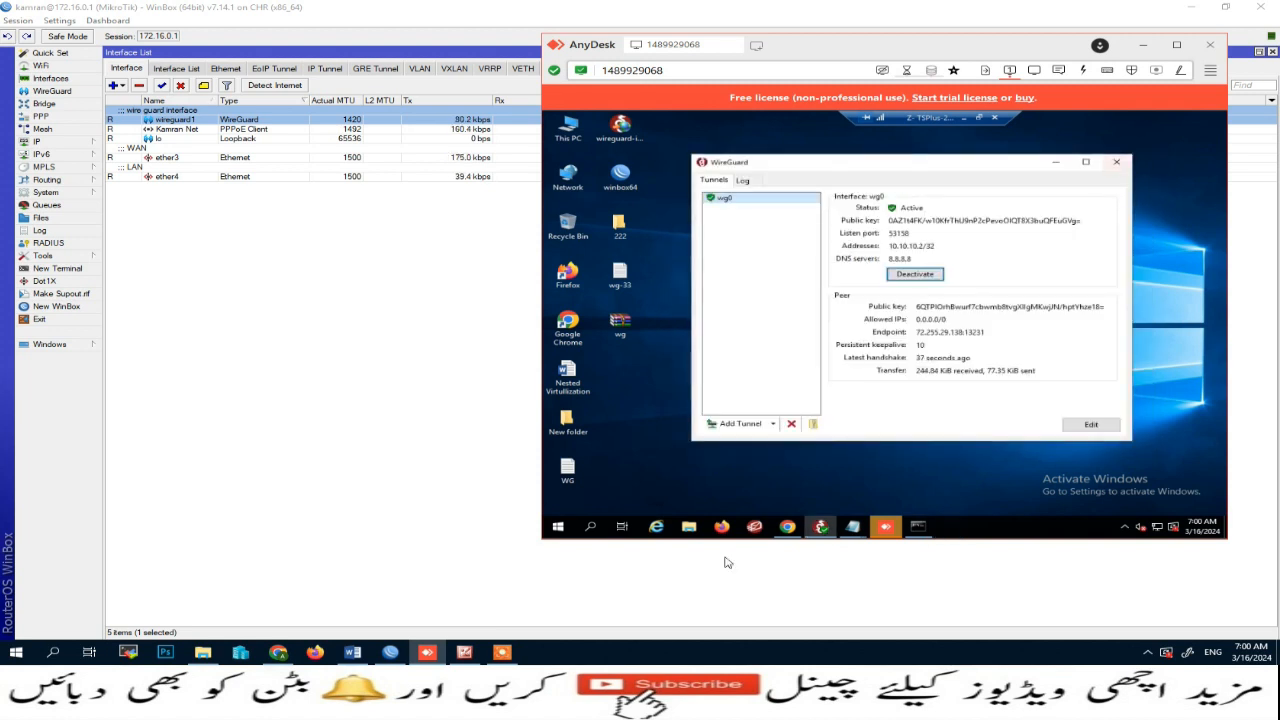
Step: Open whatismyipaddress.com in Chrome on the remote PC to check its public IP address, then close the browser
left_click(788, 527)
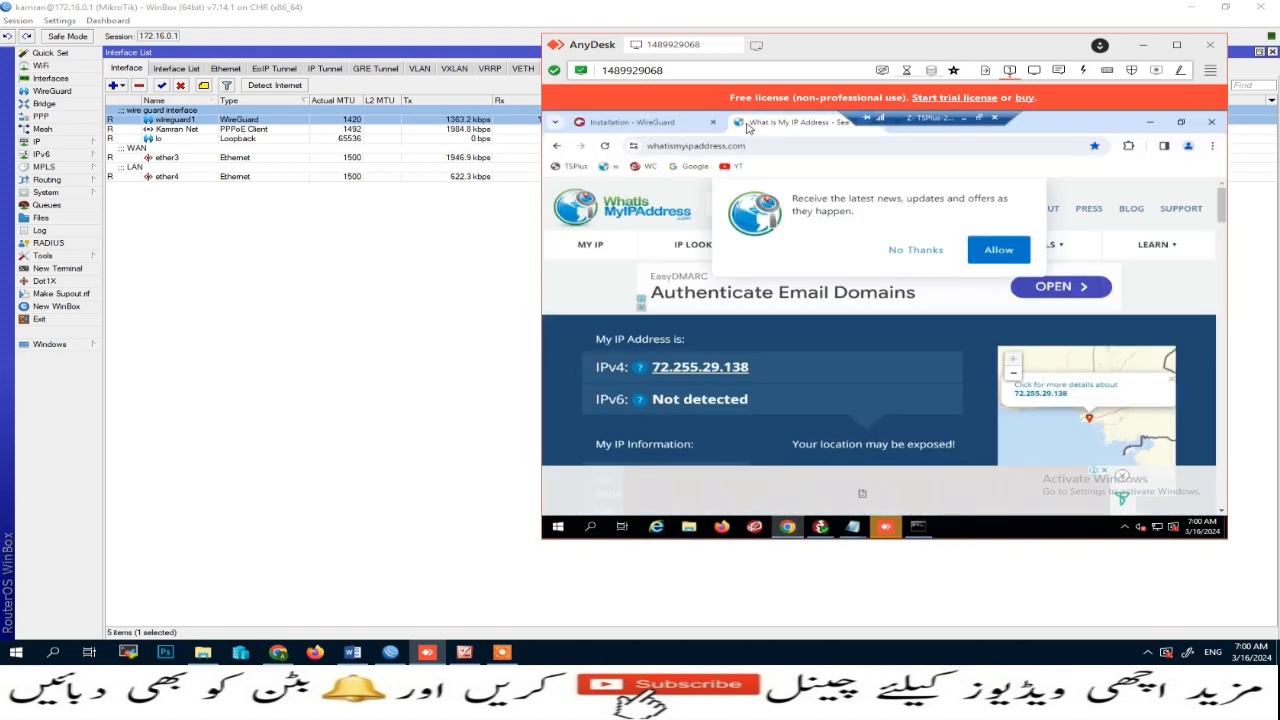
left_click(711, 125)
left_click(712, 126)
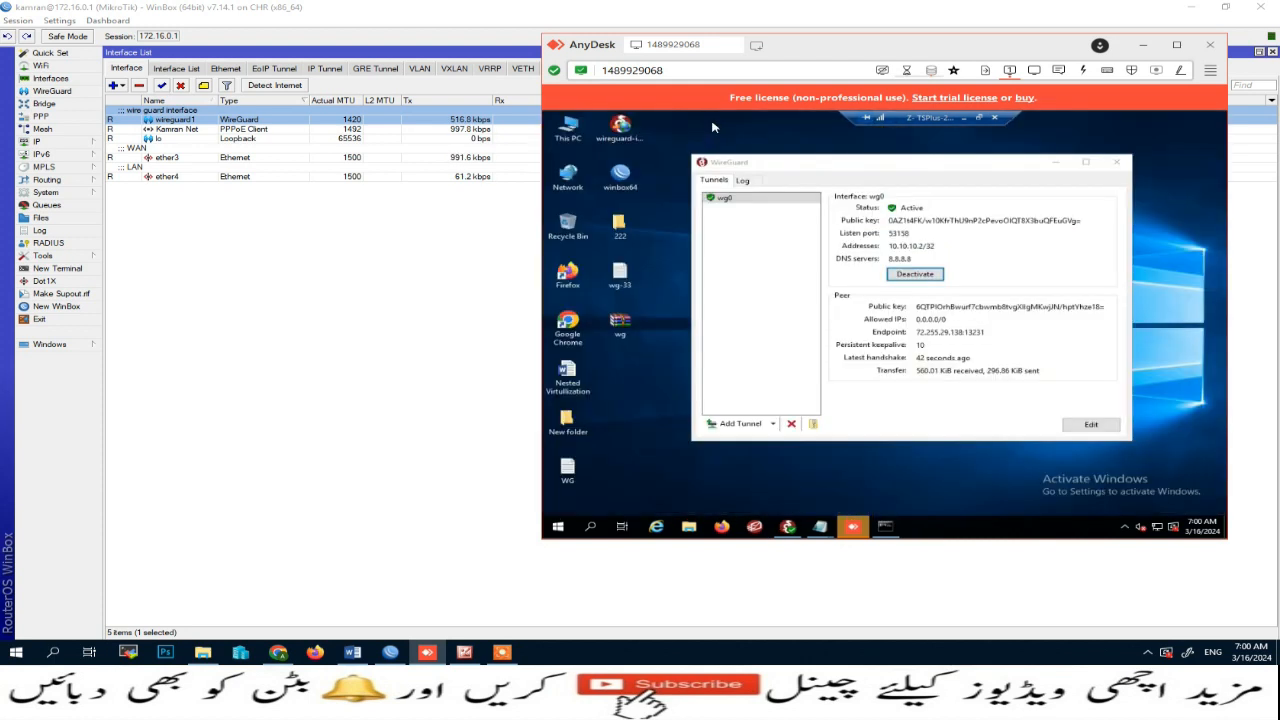
double_click(567, 322)
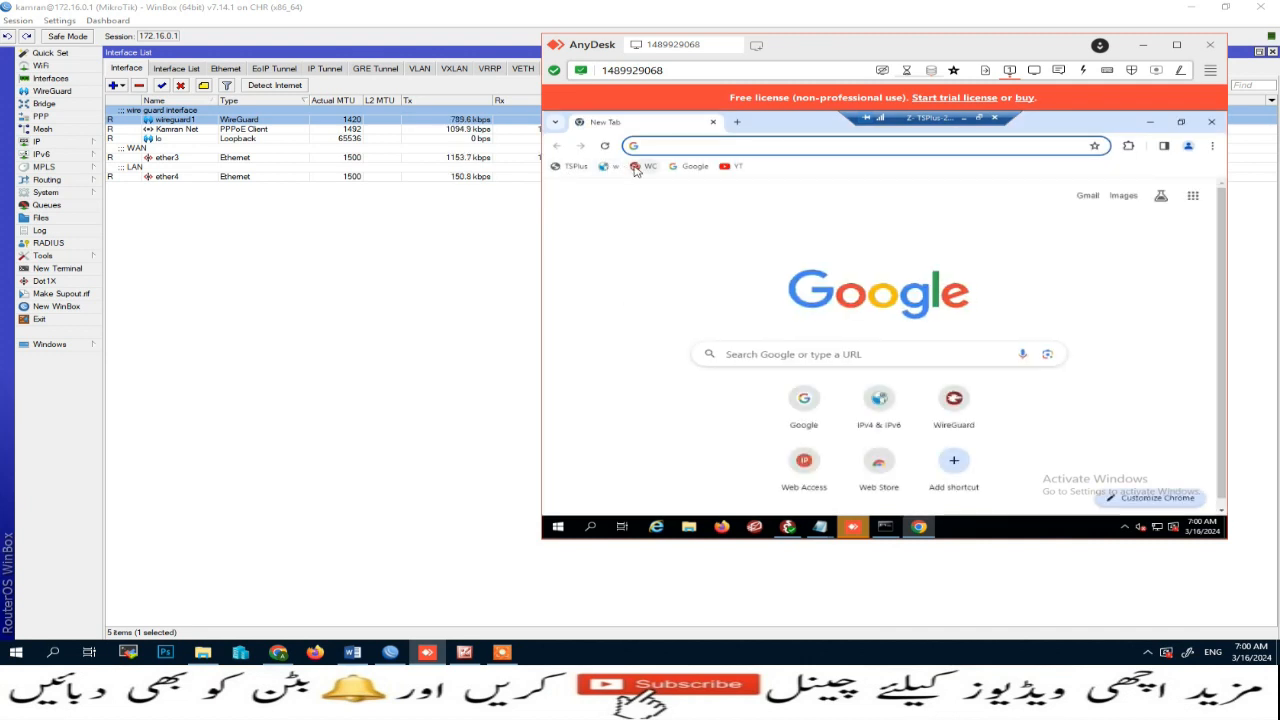
left_click(604, 166)
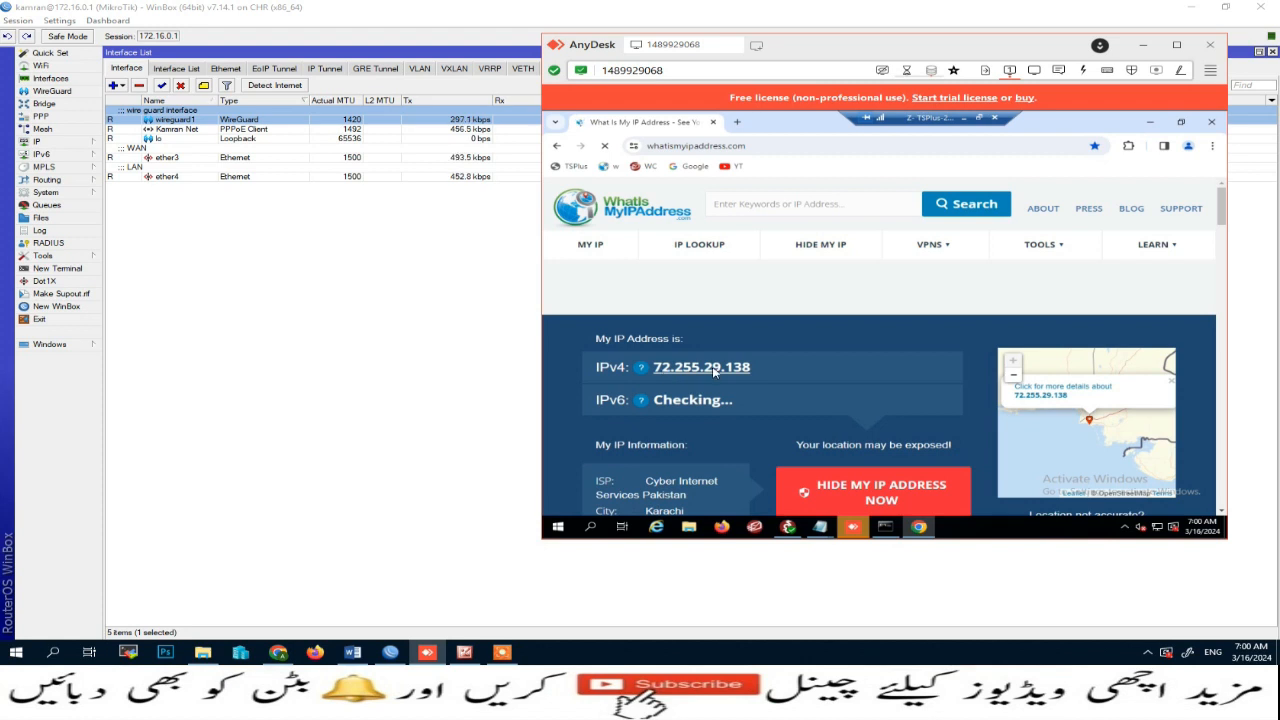
left_click(1212, 127)
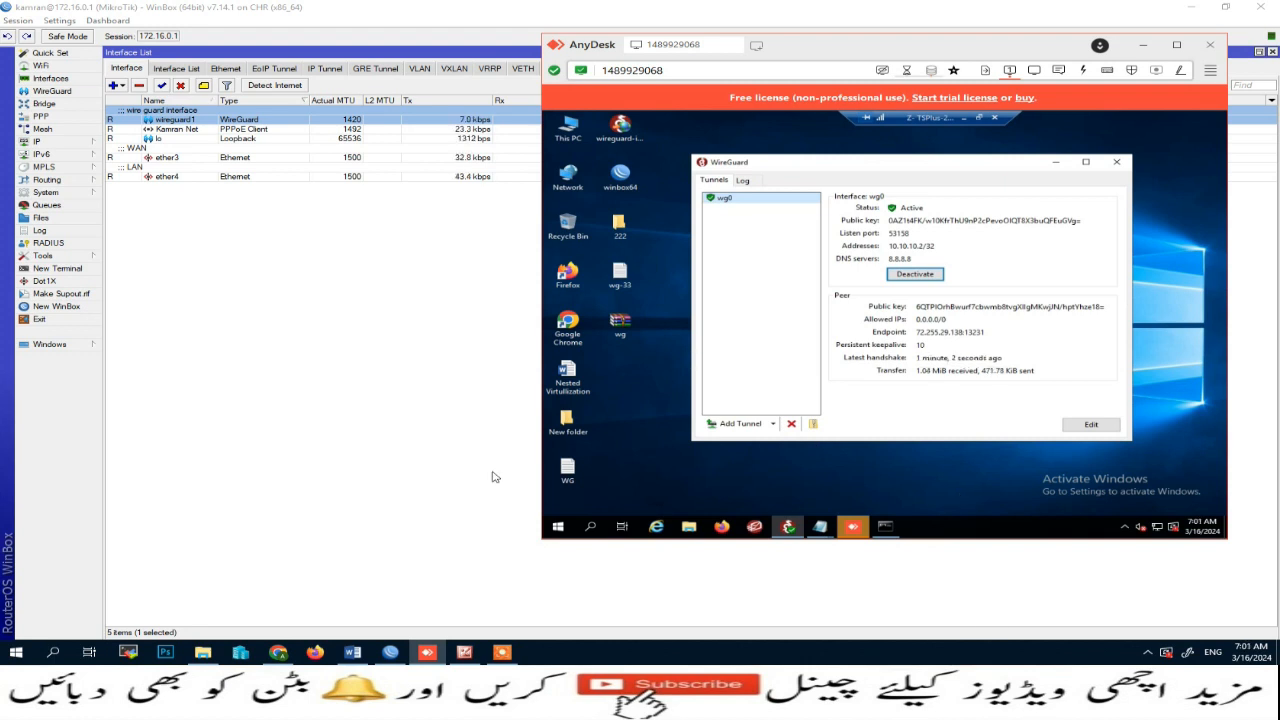
Step: In the router's firewall, add a srcnat NAT rule with source address 10.10.10.0/24 and action masquerade
left_click(493, 428)
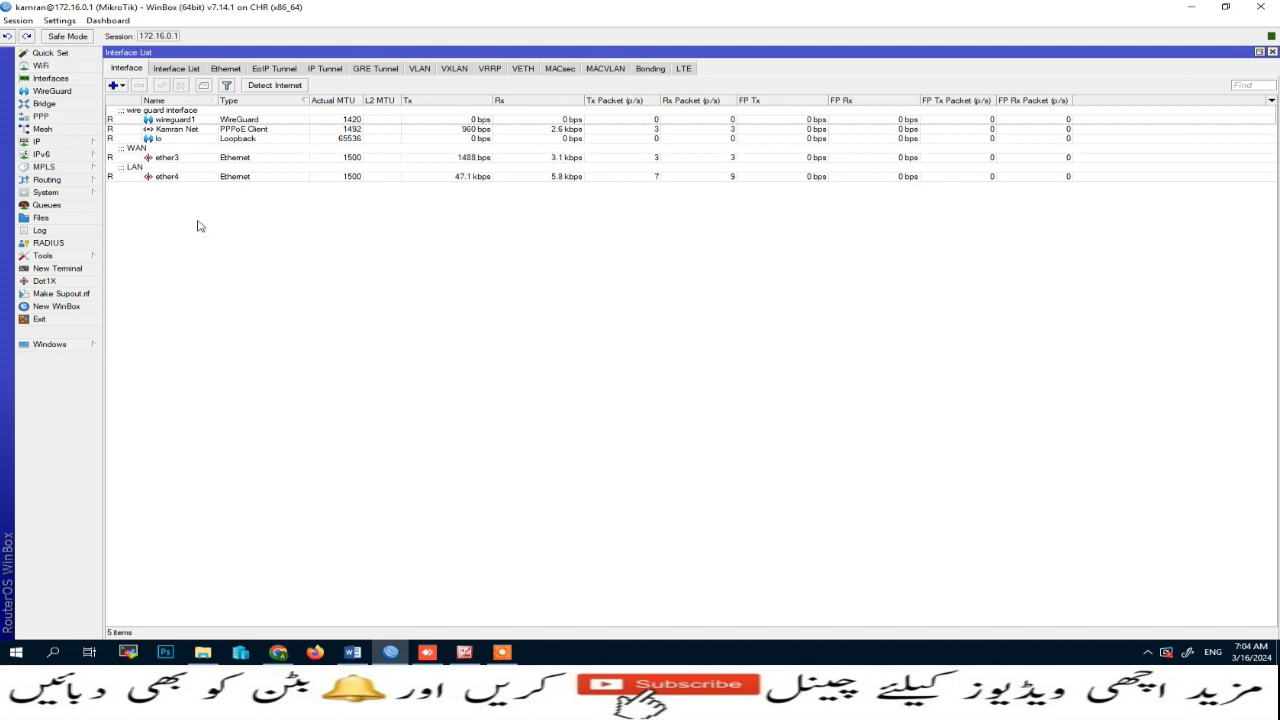
left_click(50, 141)
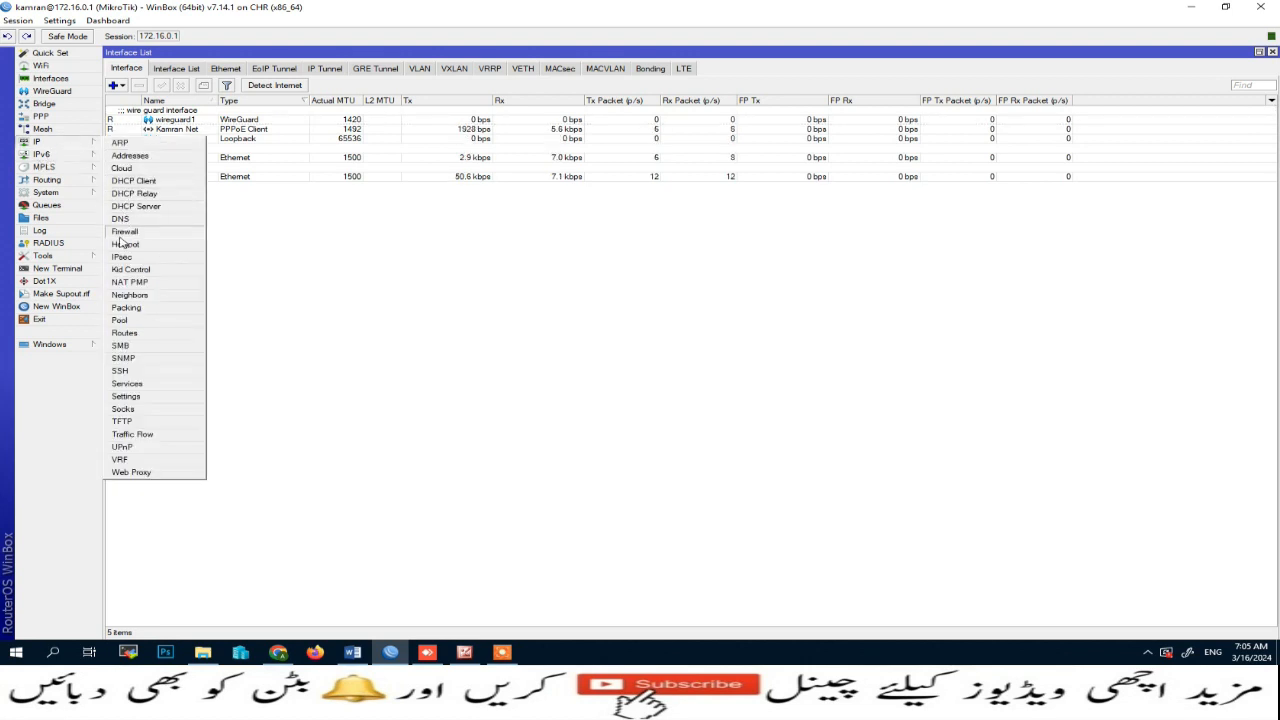
key("super+plus")
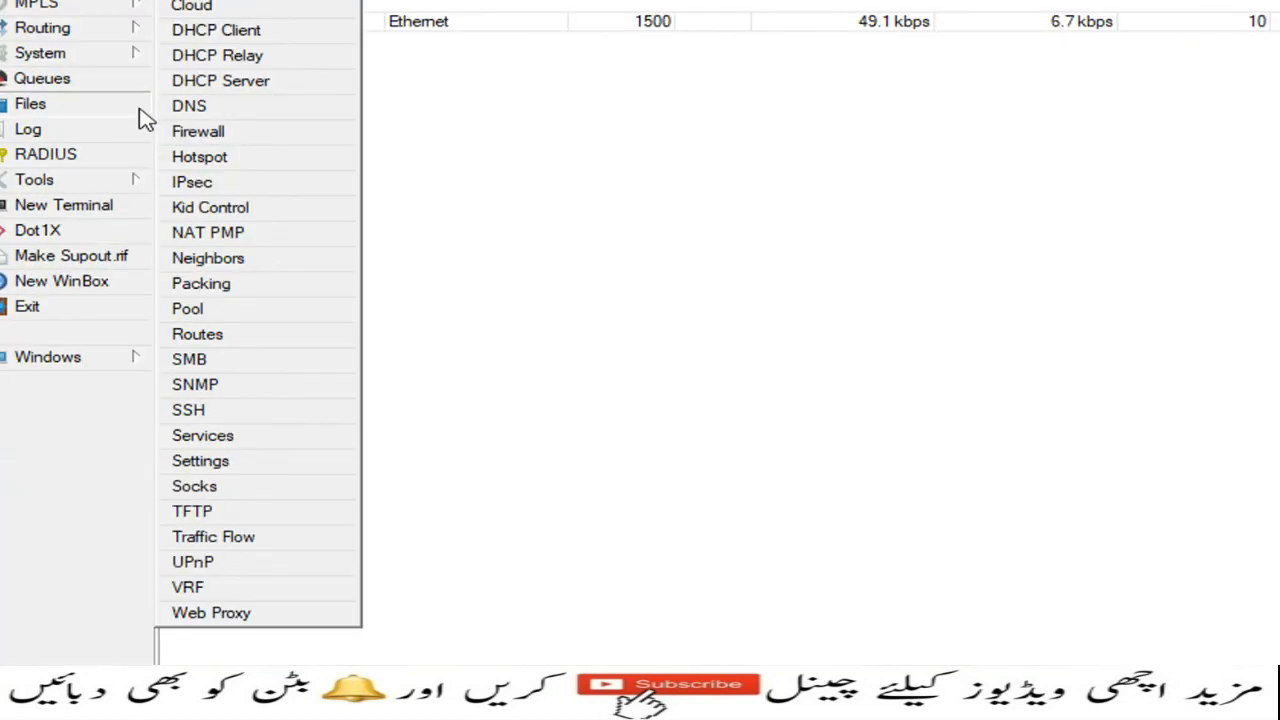
left_click(100, 82)
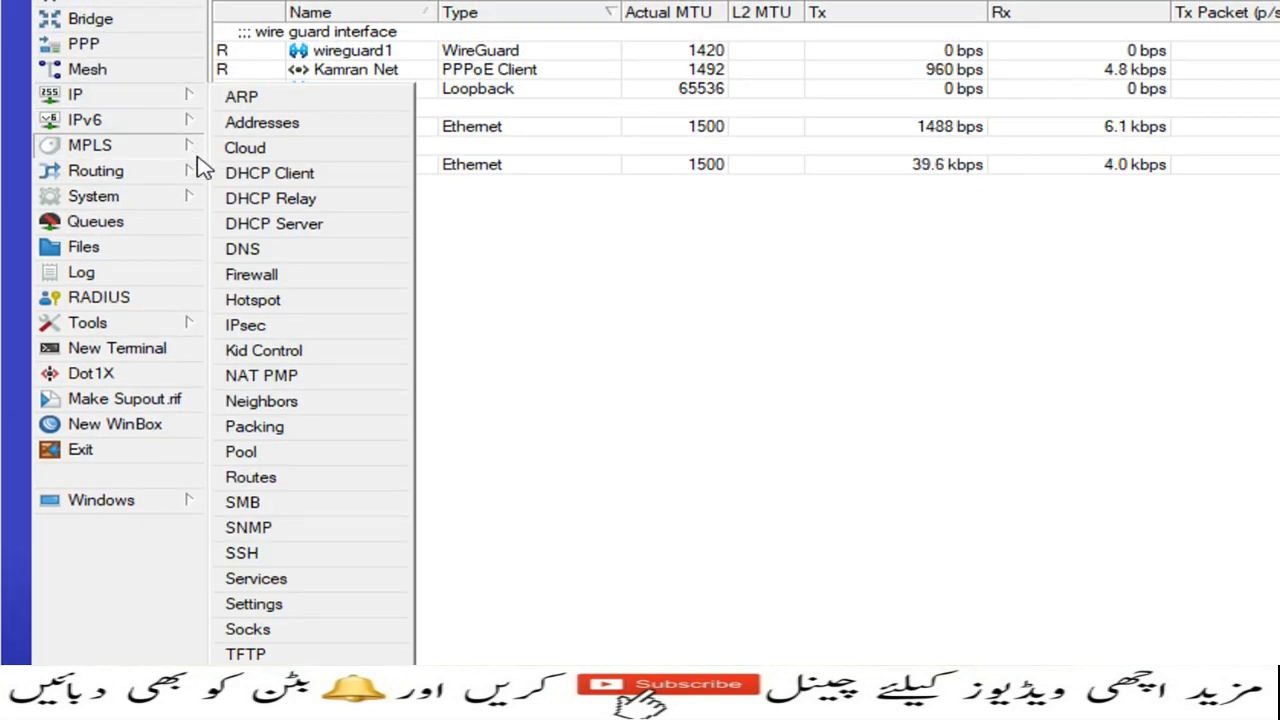
left_click(250, 274)
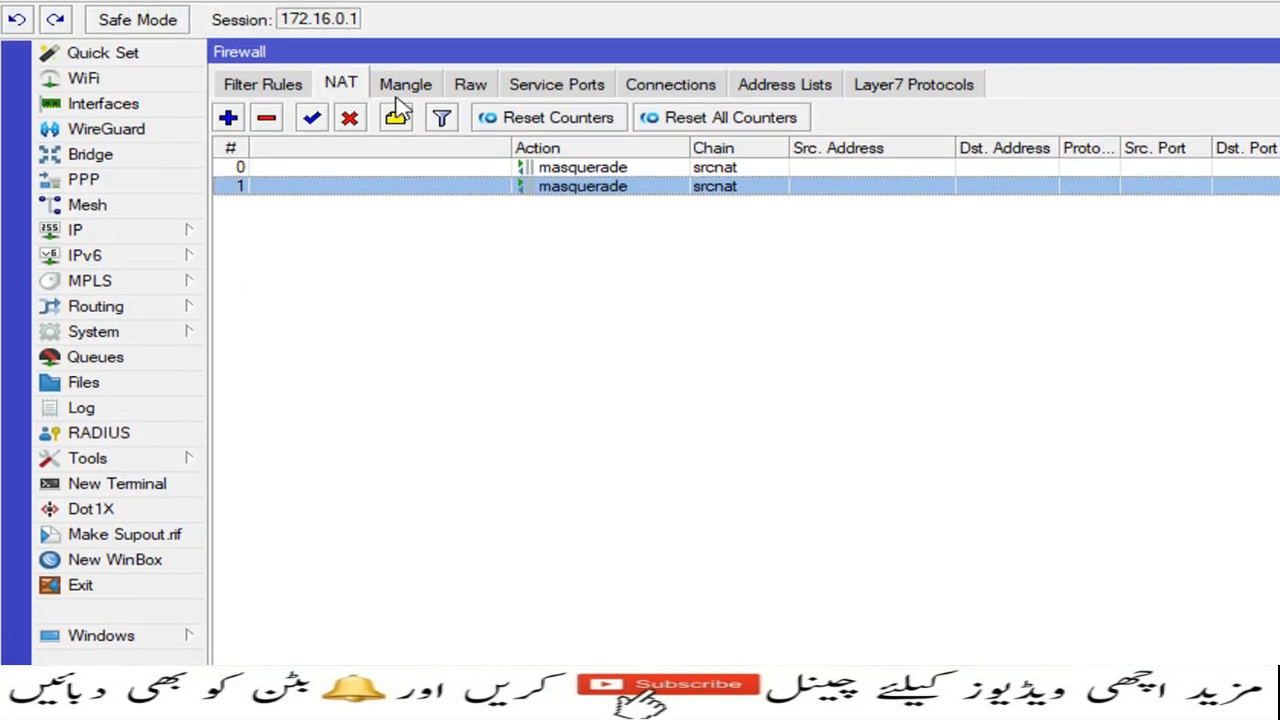
left_click(228, 134)
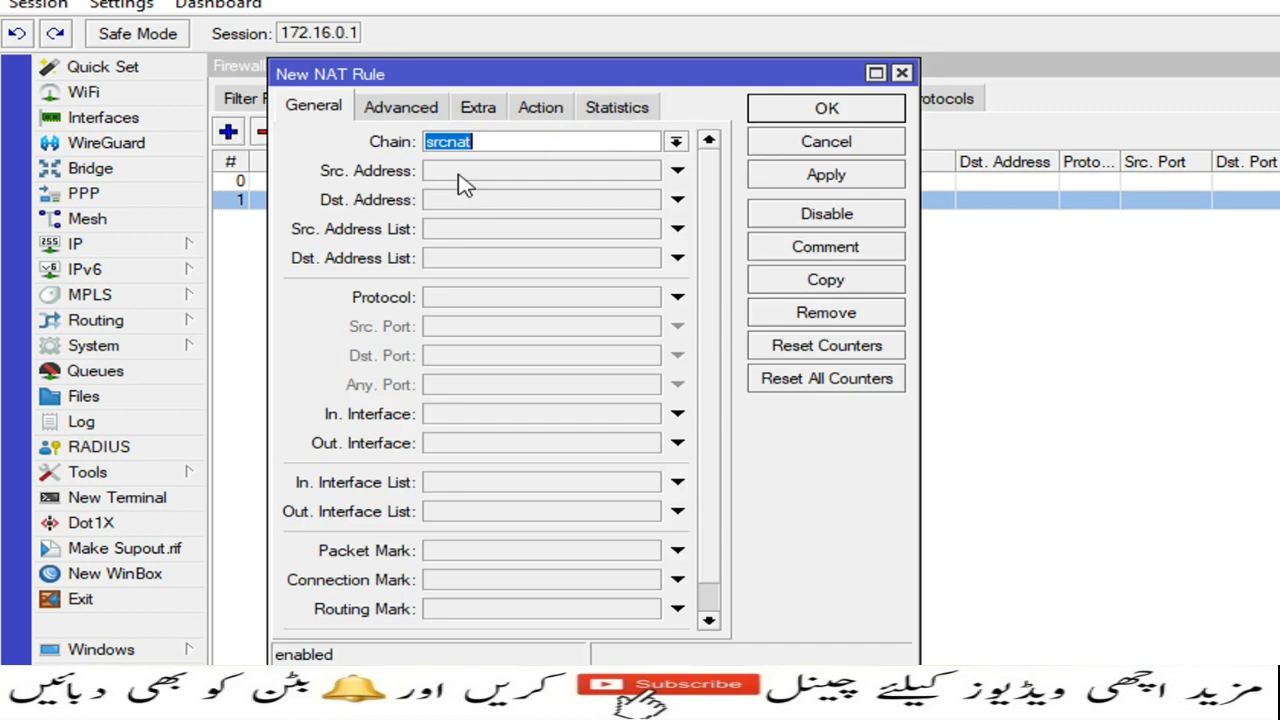
left_click(455, 180)
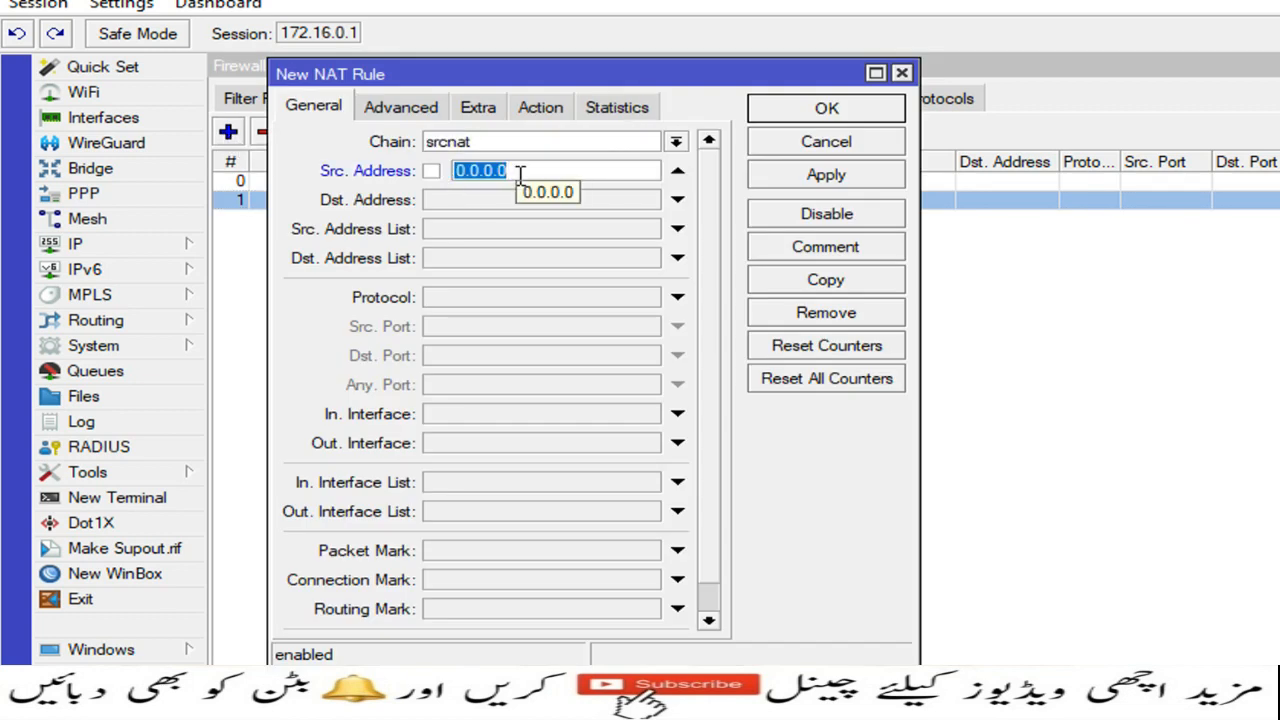
type("10.10.")
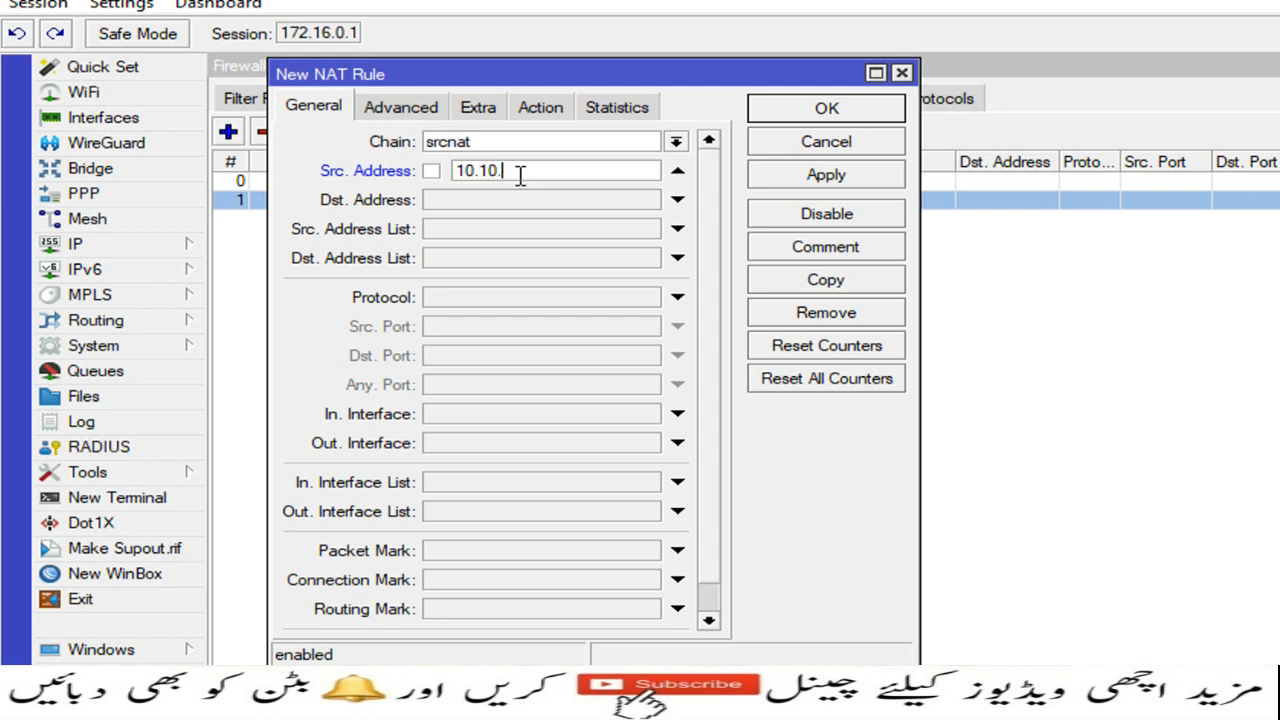
type("10.0/234")
key("BackSpace")
key("BackSpace")
type("4")
left_click(541, 109)
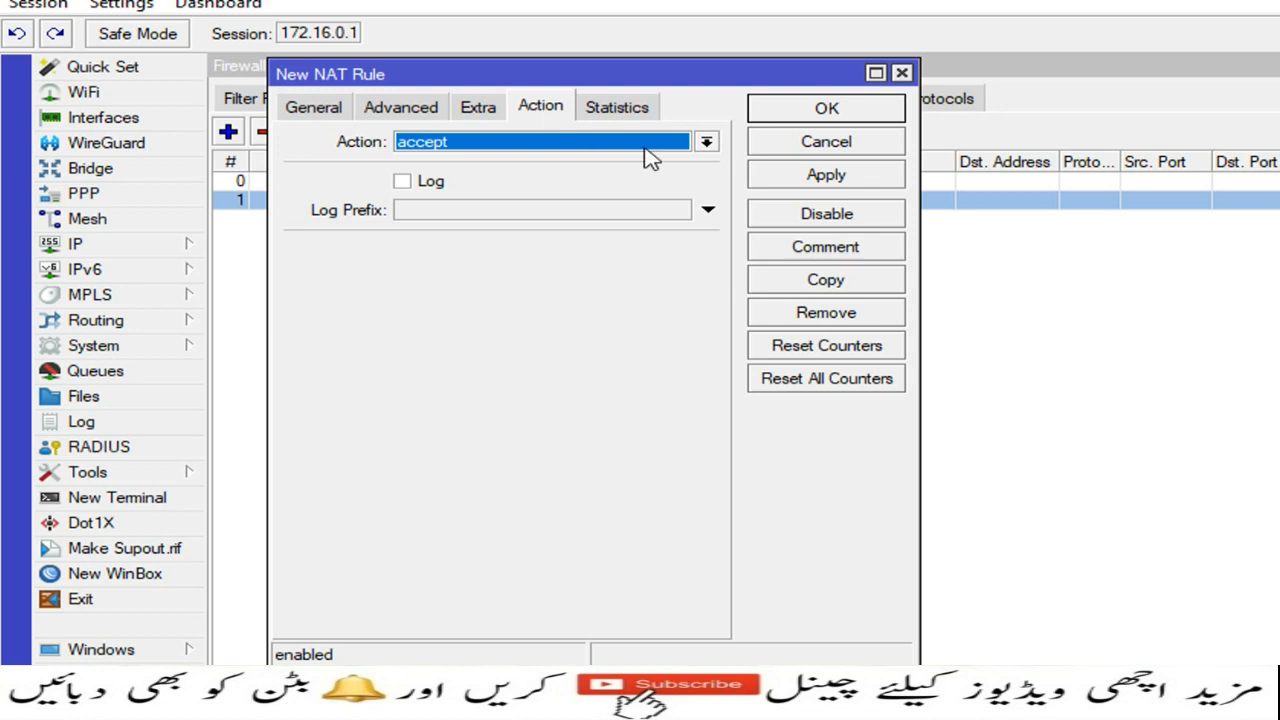
left_click(707, 142)
left_click(560, 277)
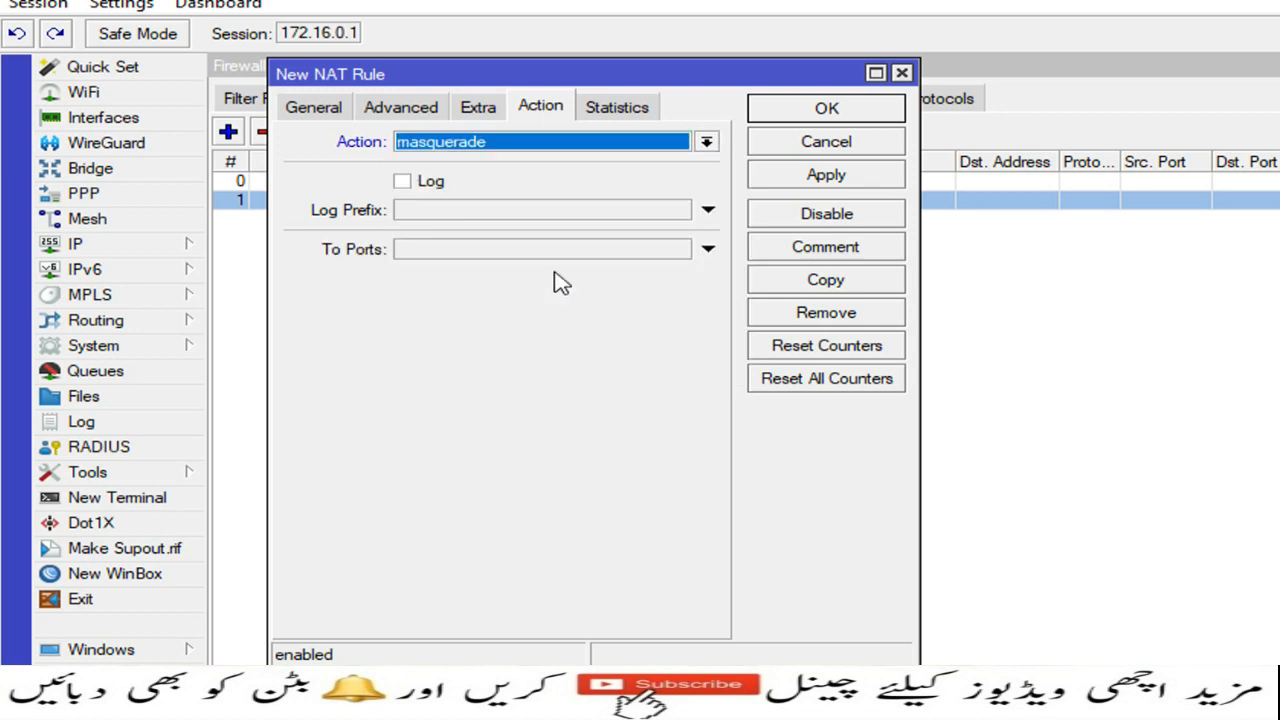
left_click(815, 188)
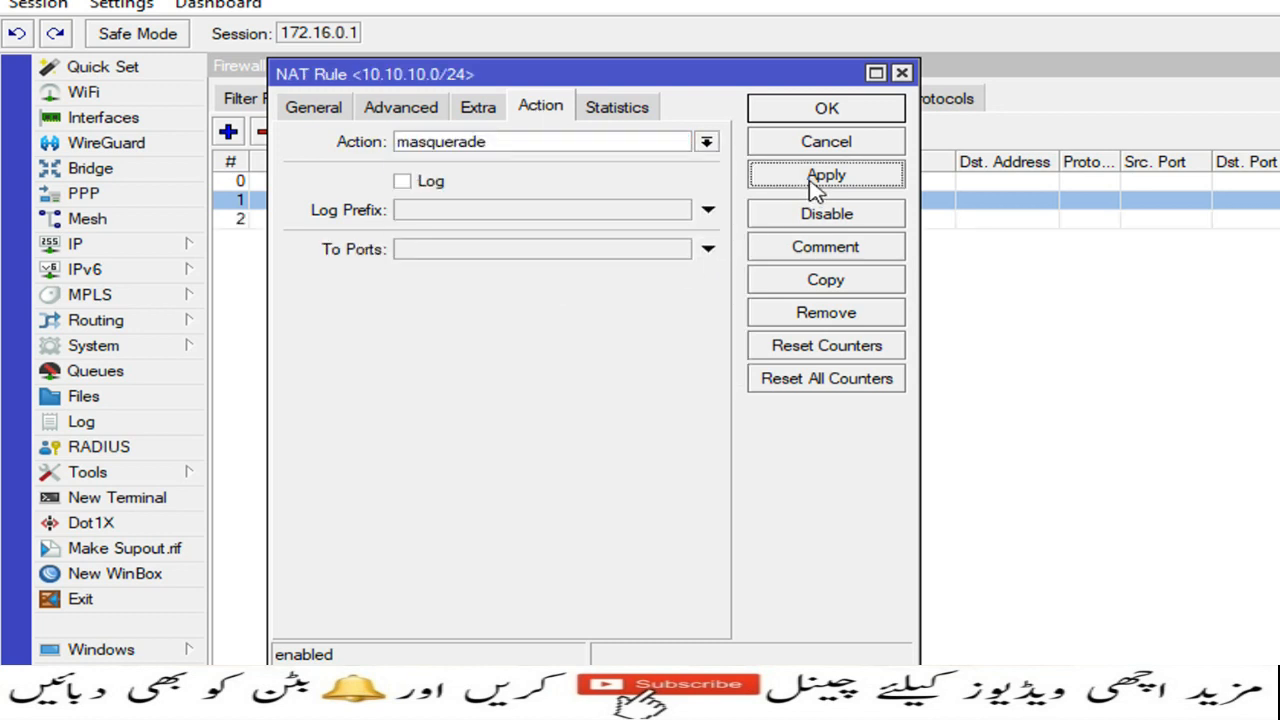
left_click(821, 112)
Step: Add a firewall filter rule on the input chain accepting udp traffic to destination port 13231
left_click(268, 104)
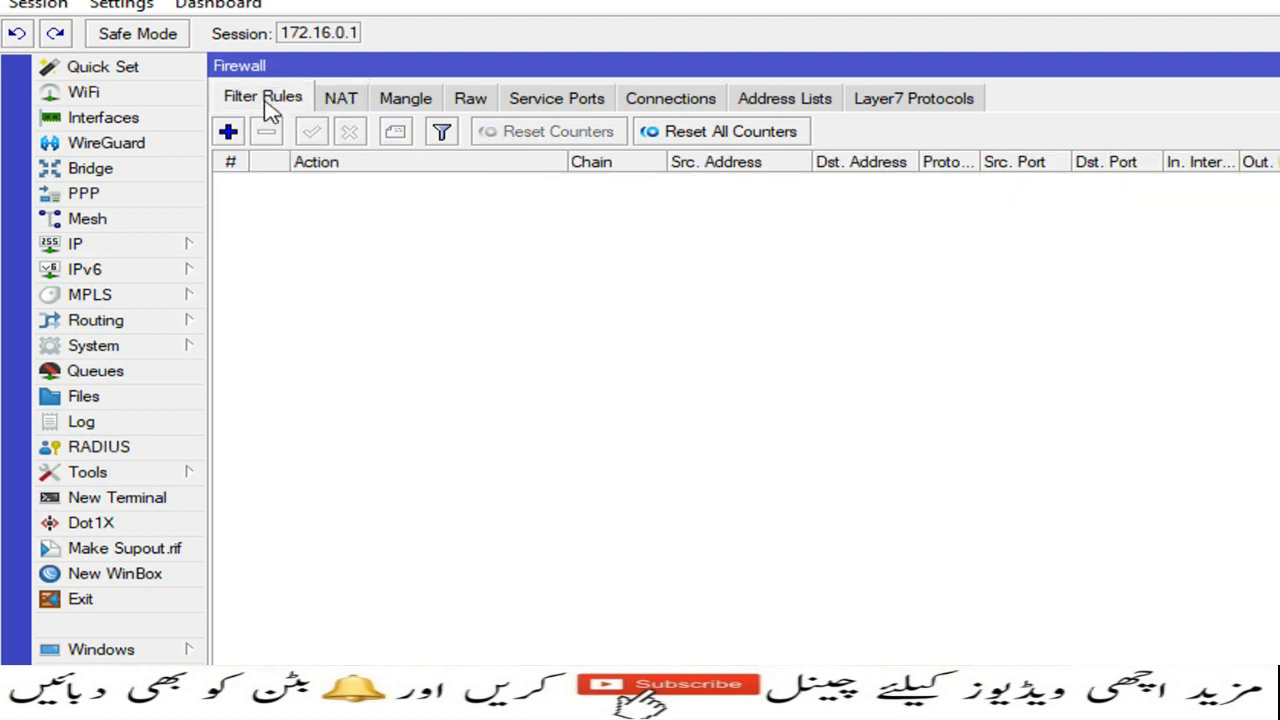
left_click(230, 132)
left_click_drag(450, 262, 404, 115)
left_click(260, 155)
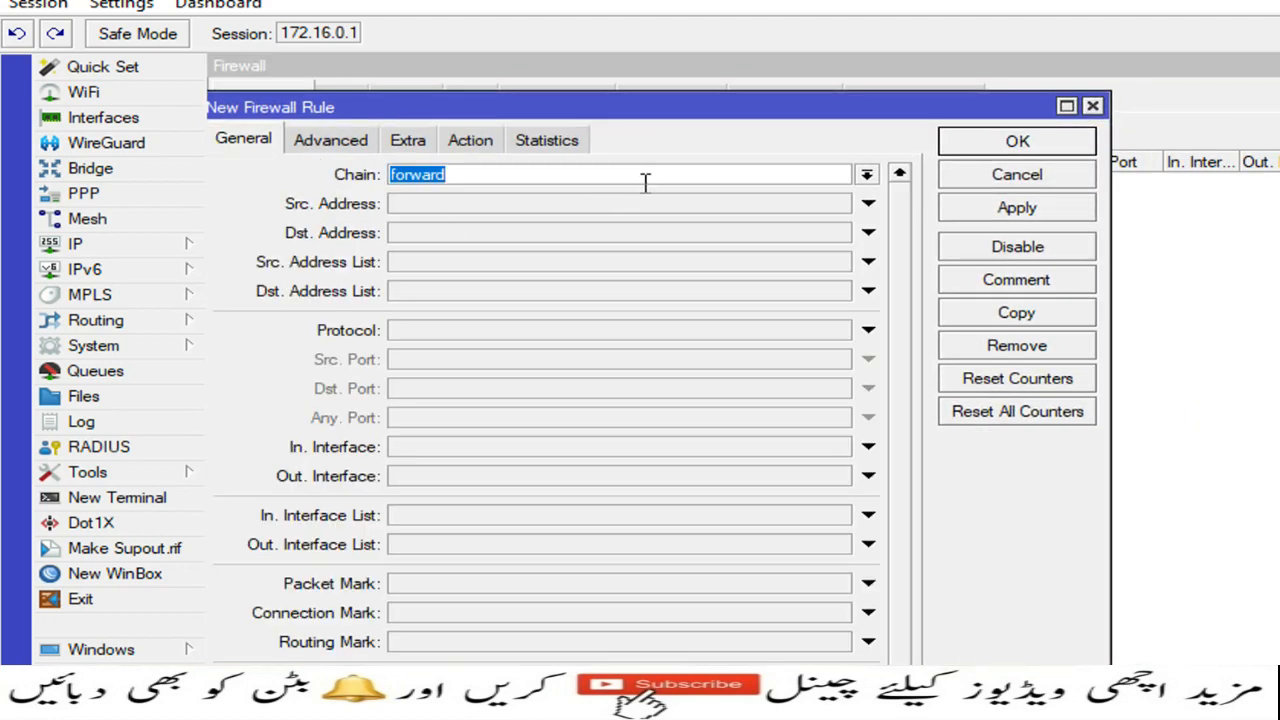
left_click(866, 174)
left_click(669, 211)
left_click(866, 330)
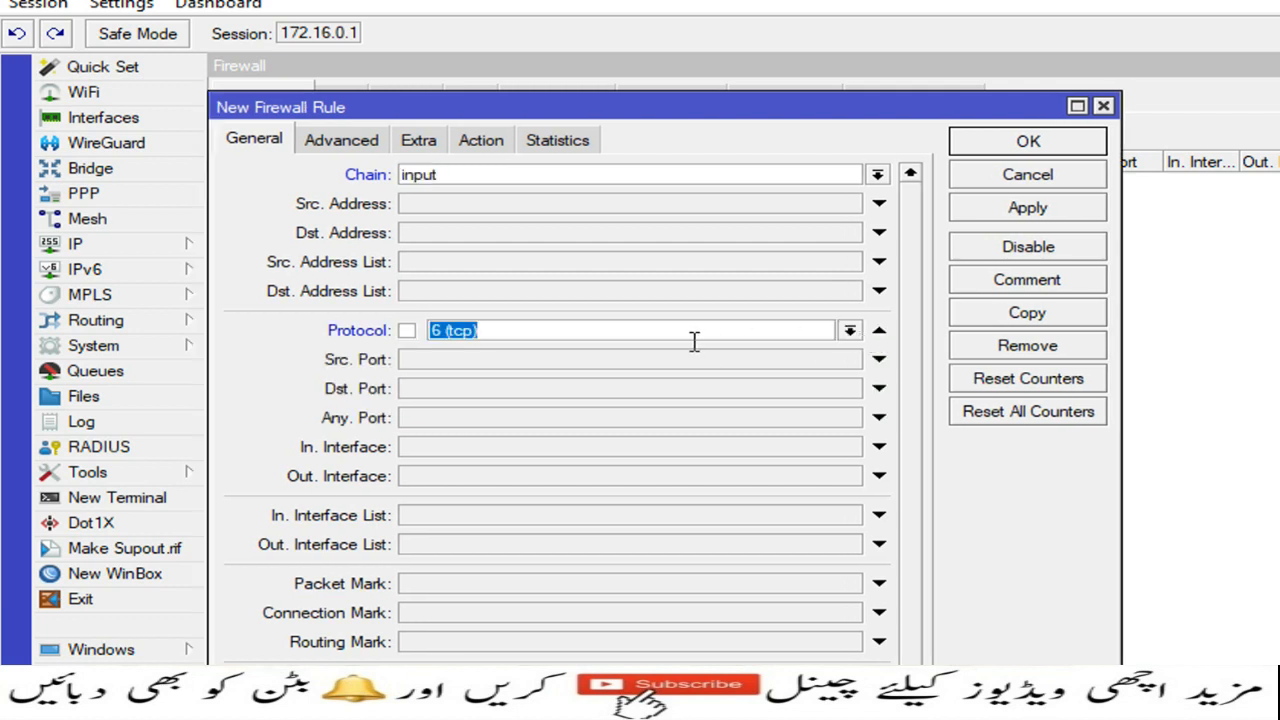
left_click(849, 330)
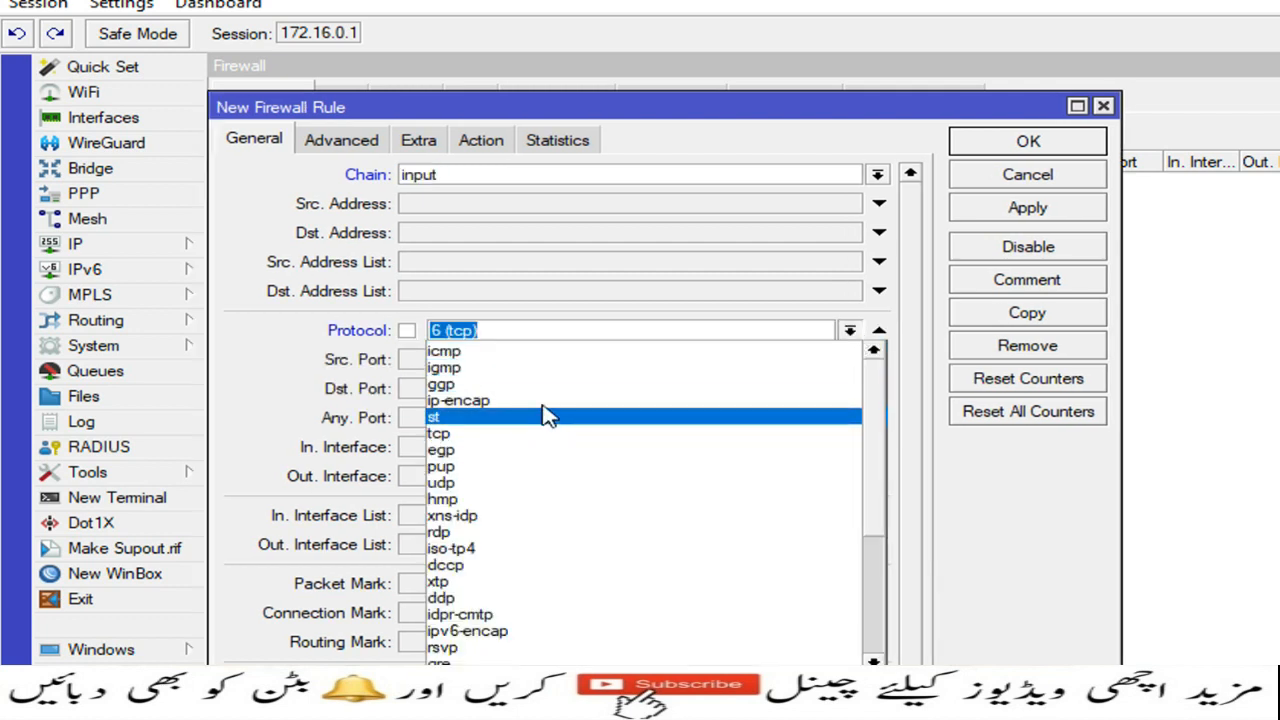
left_click(486, 483)
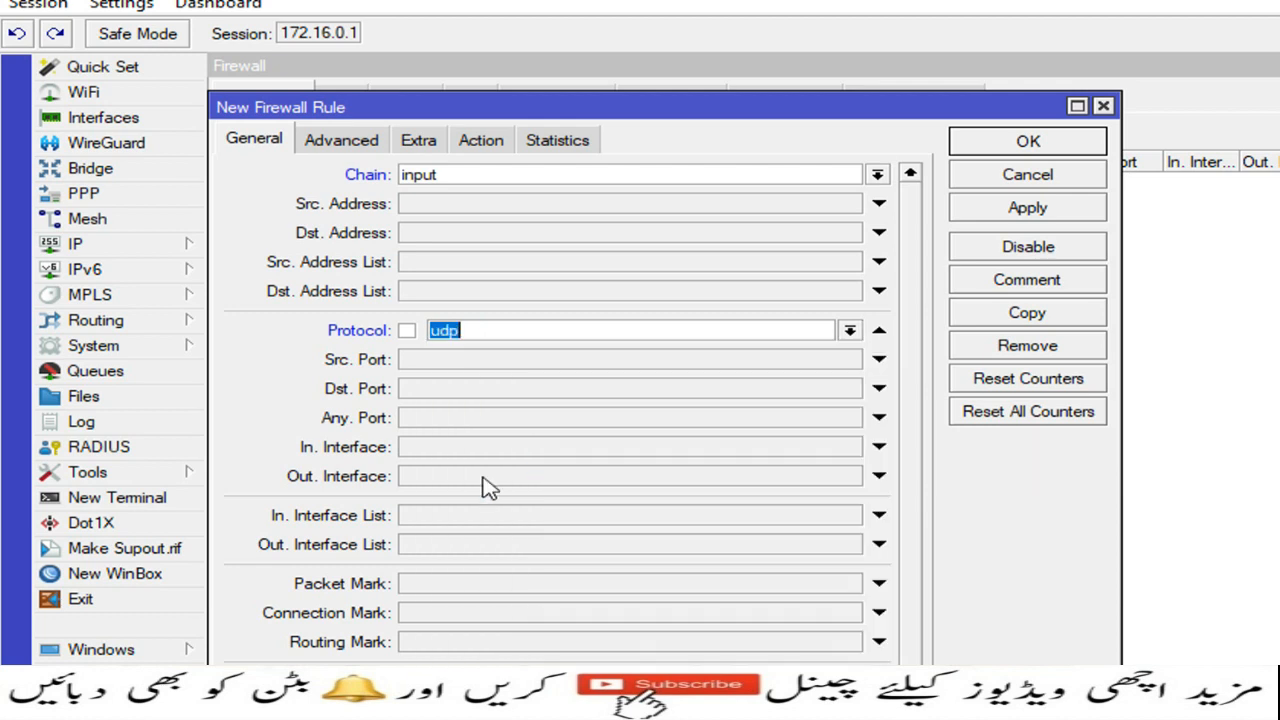
left_click(451, 395)
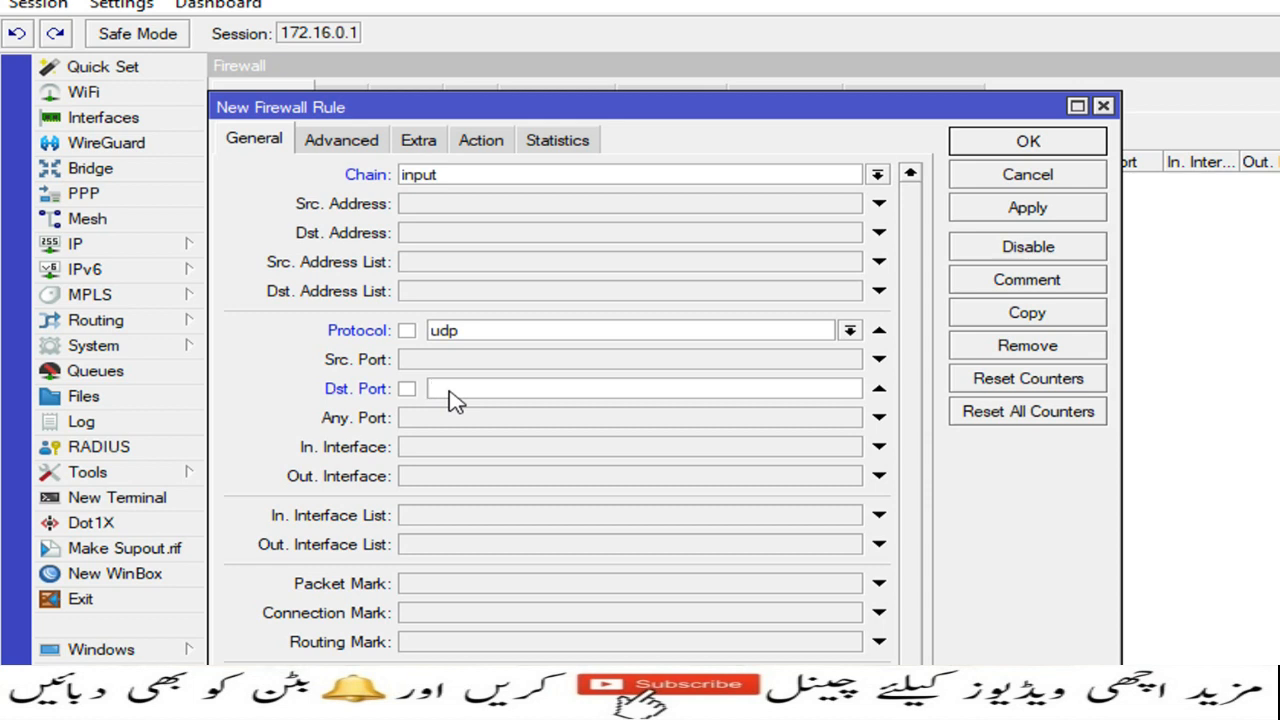
type("13231")
left_click(480, 148)
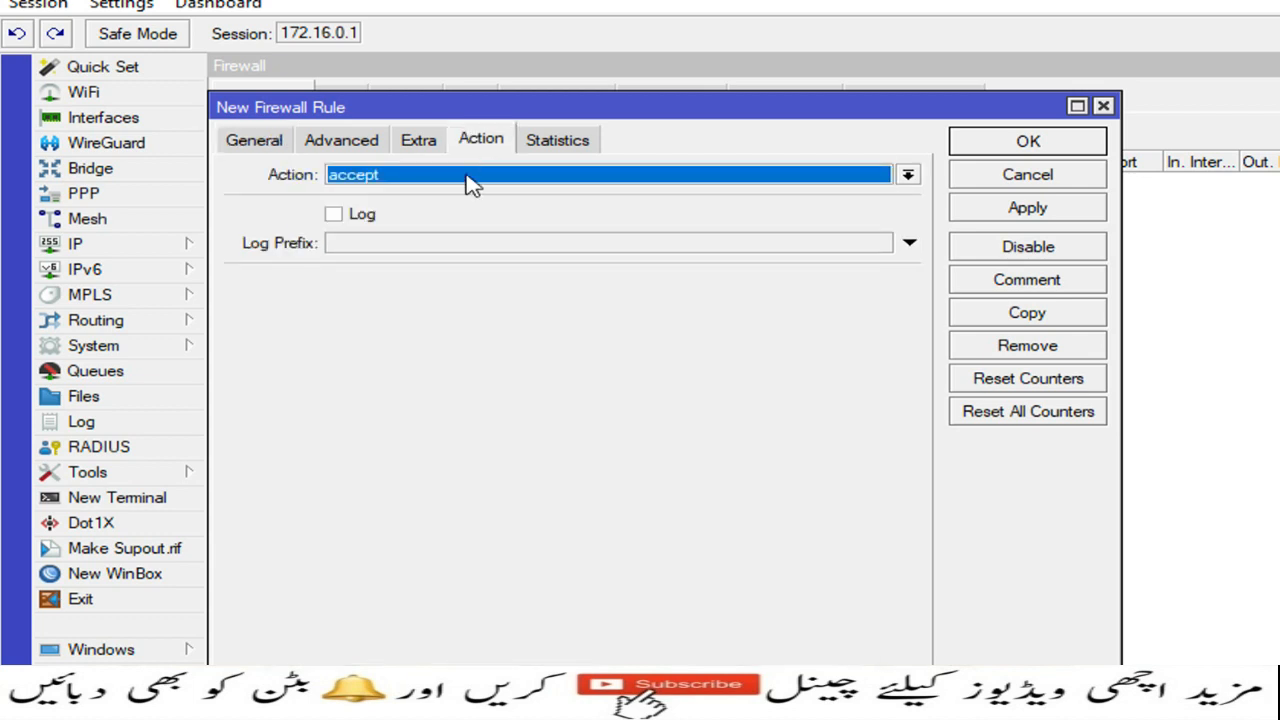
left_click(1056, 214)
left_click(1029, 143)
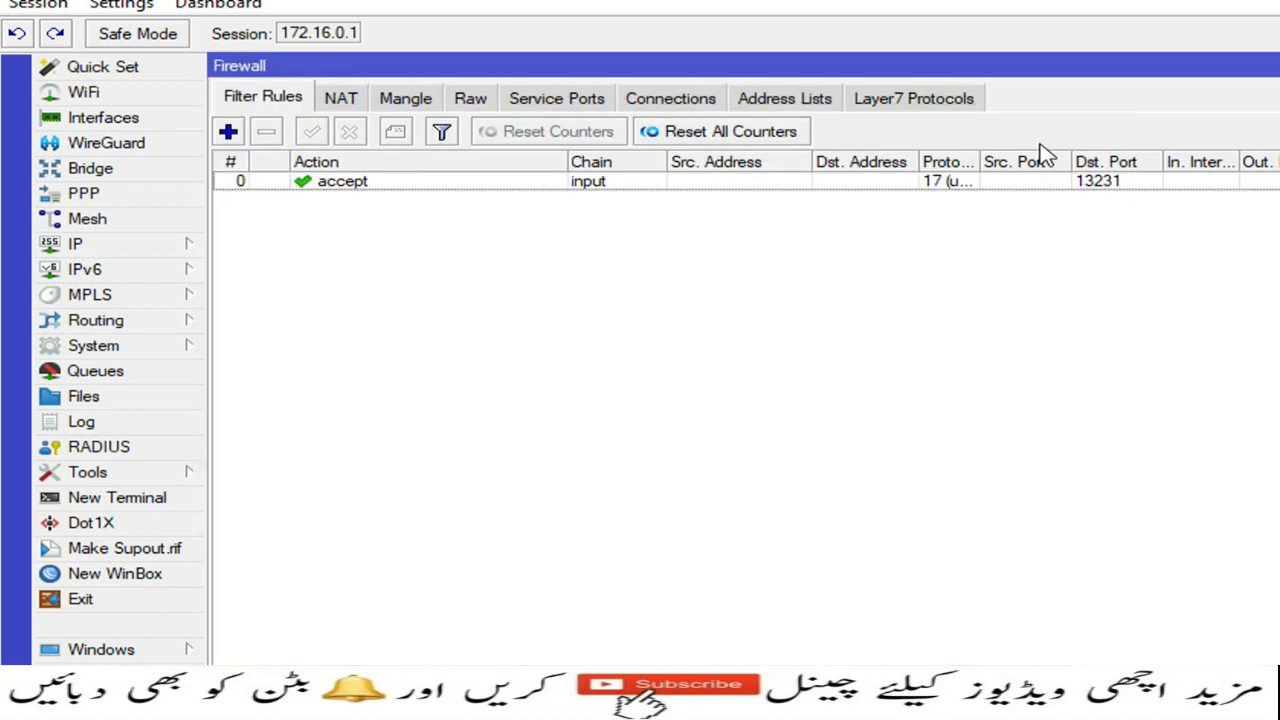